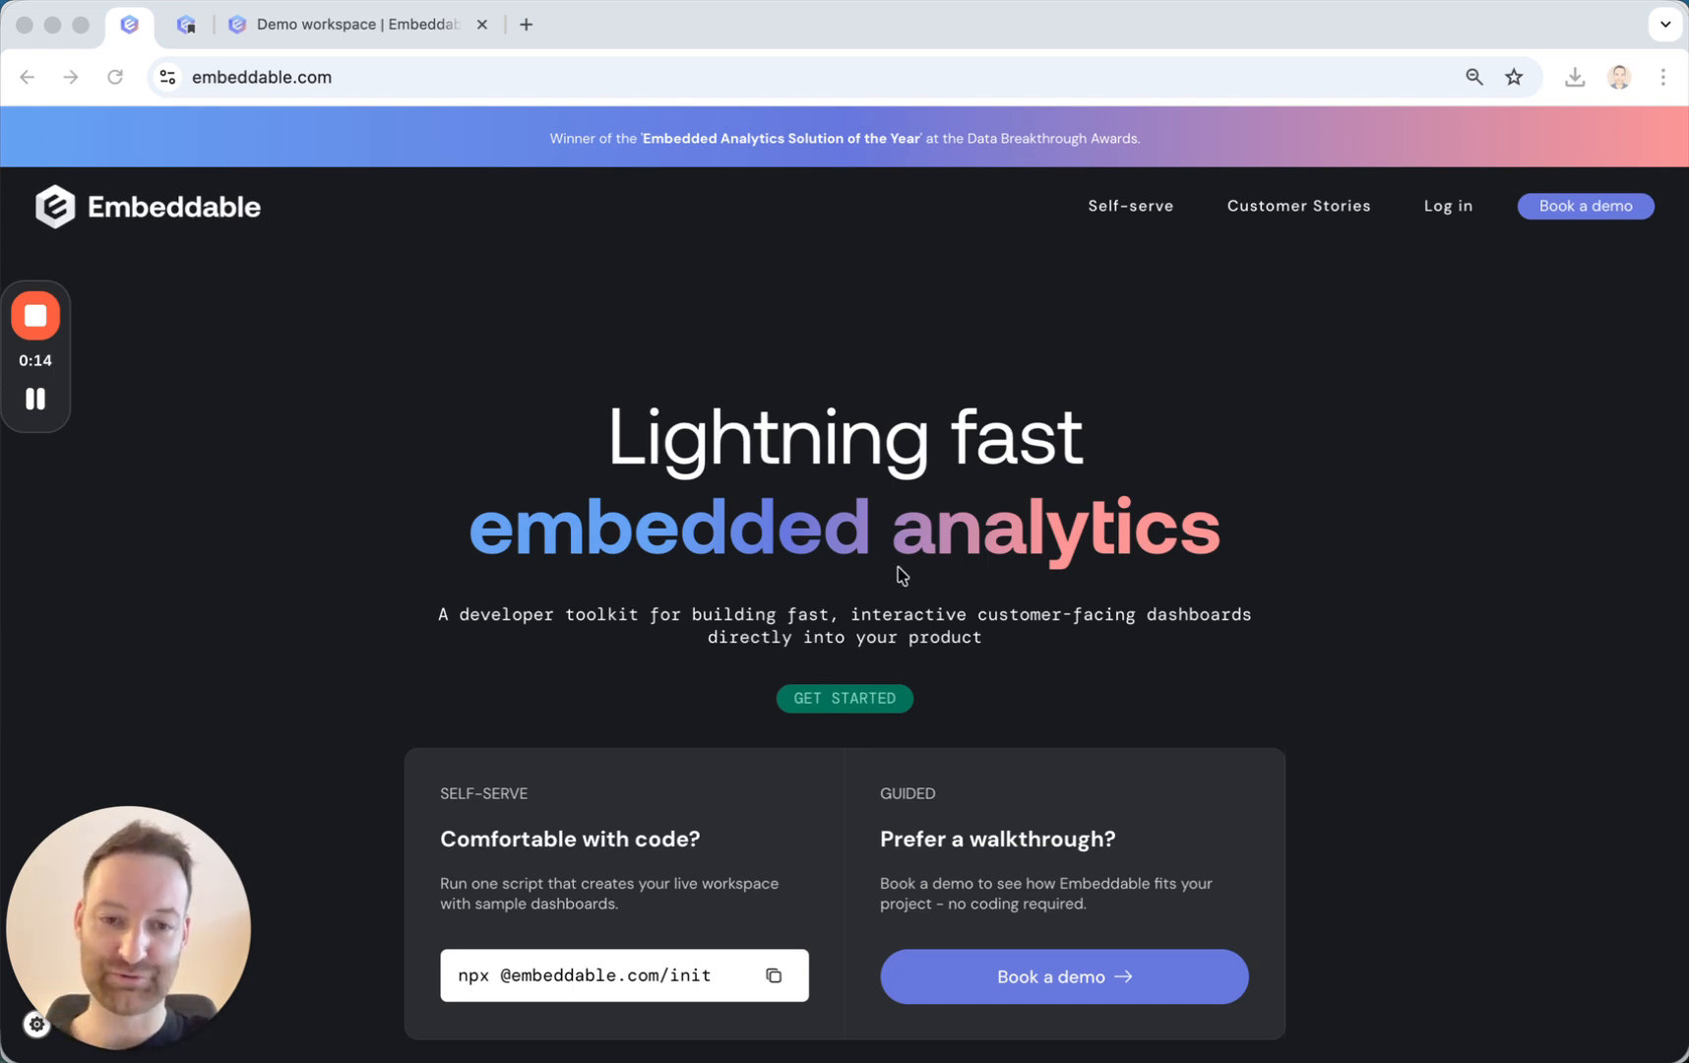
pyautogui.scroll(-1, 900, 577)
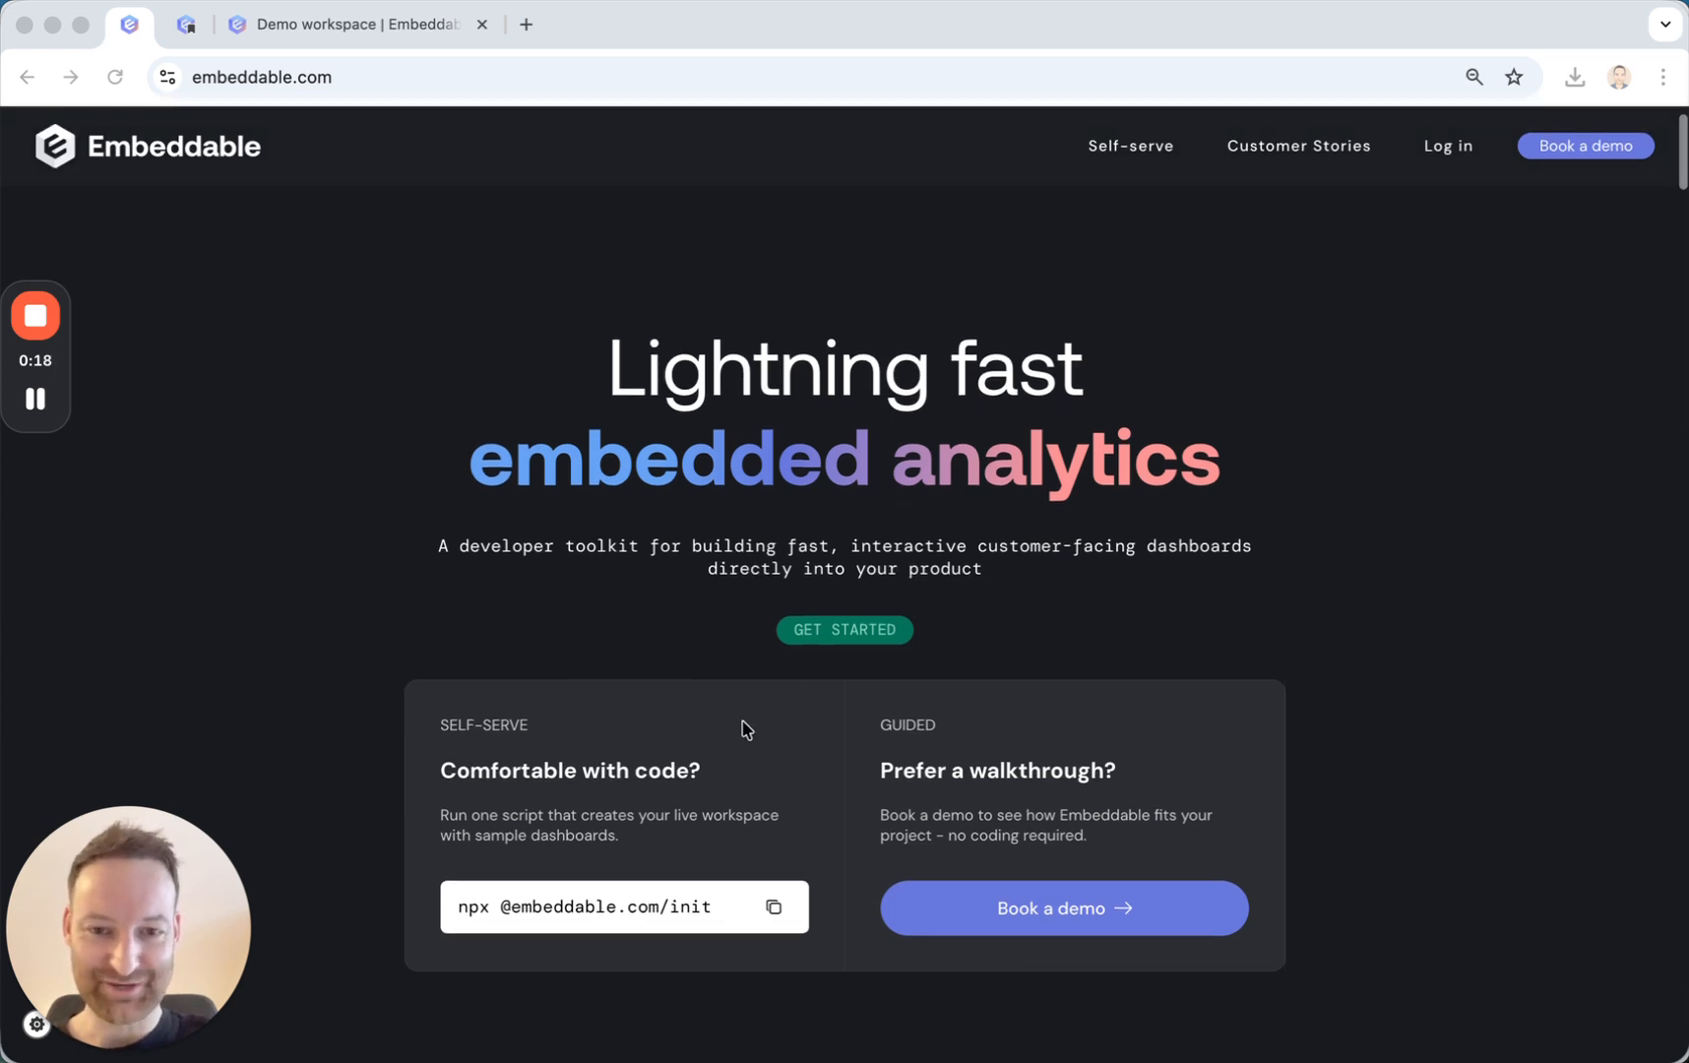
pyautogui.scroll(-1, 799, 659)
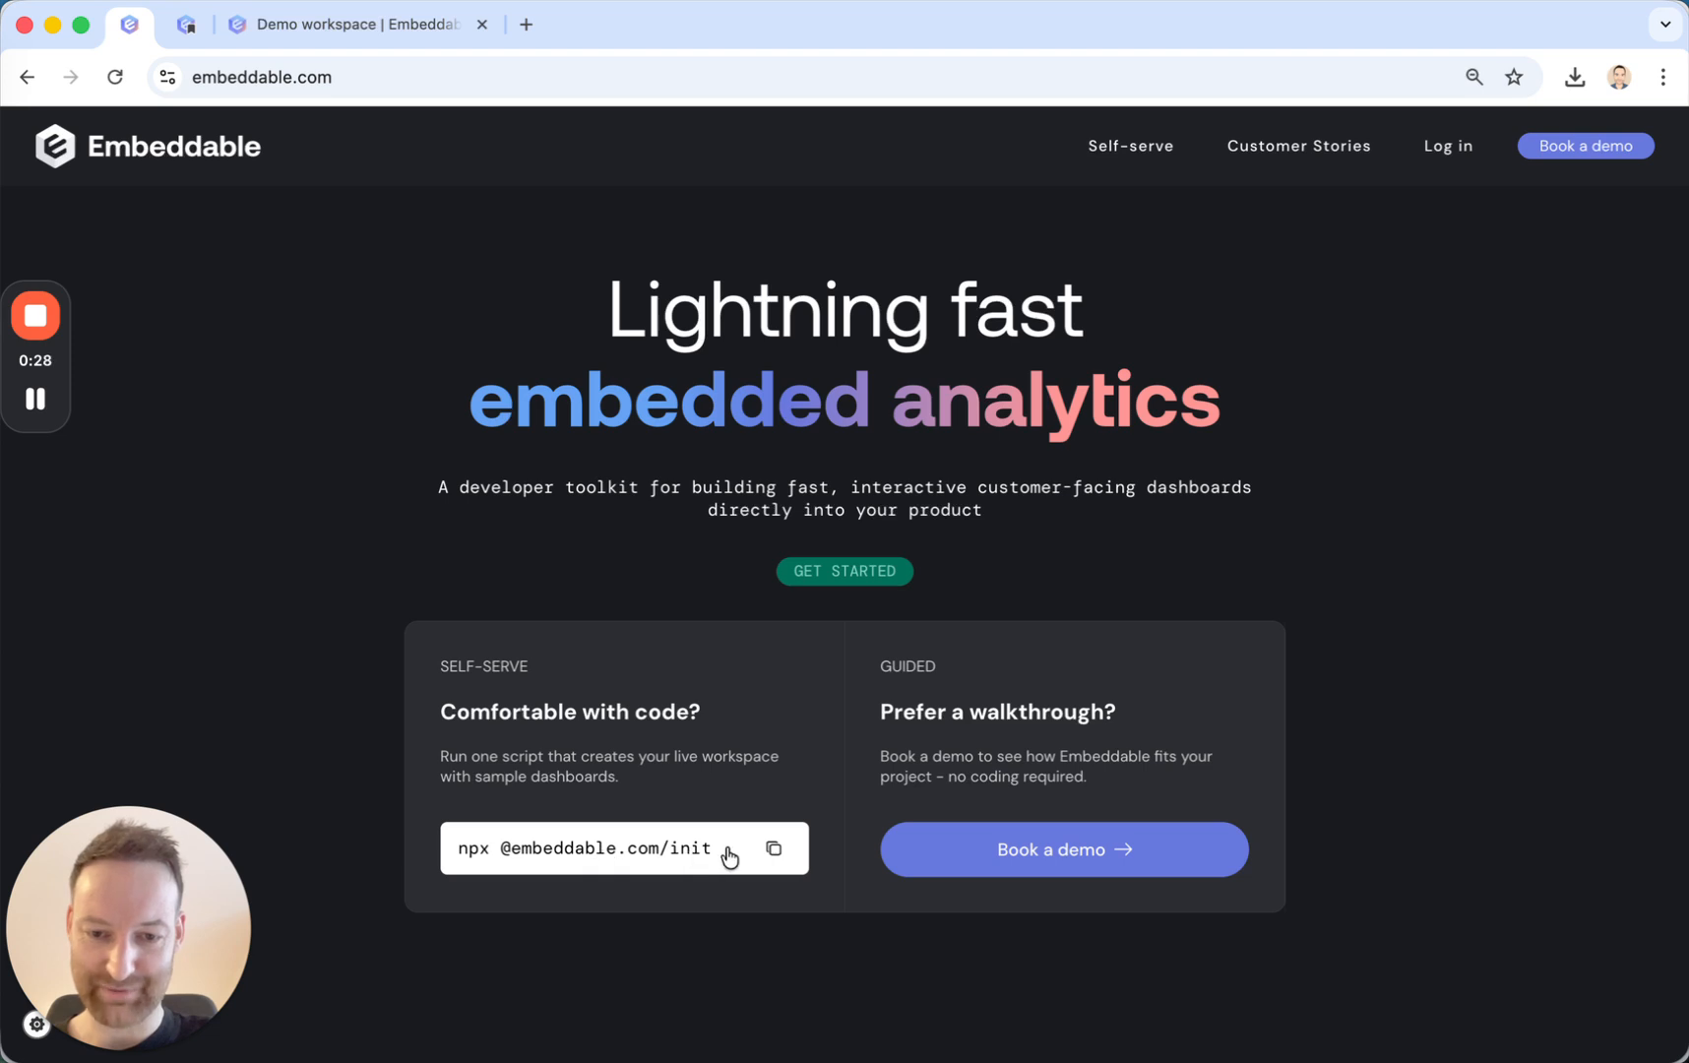
pyautogui.click(773, 849)
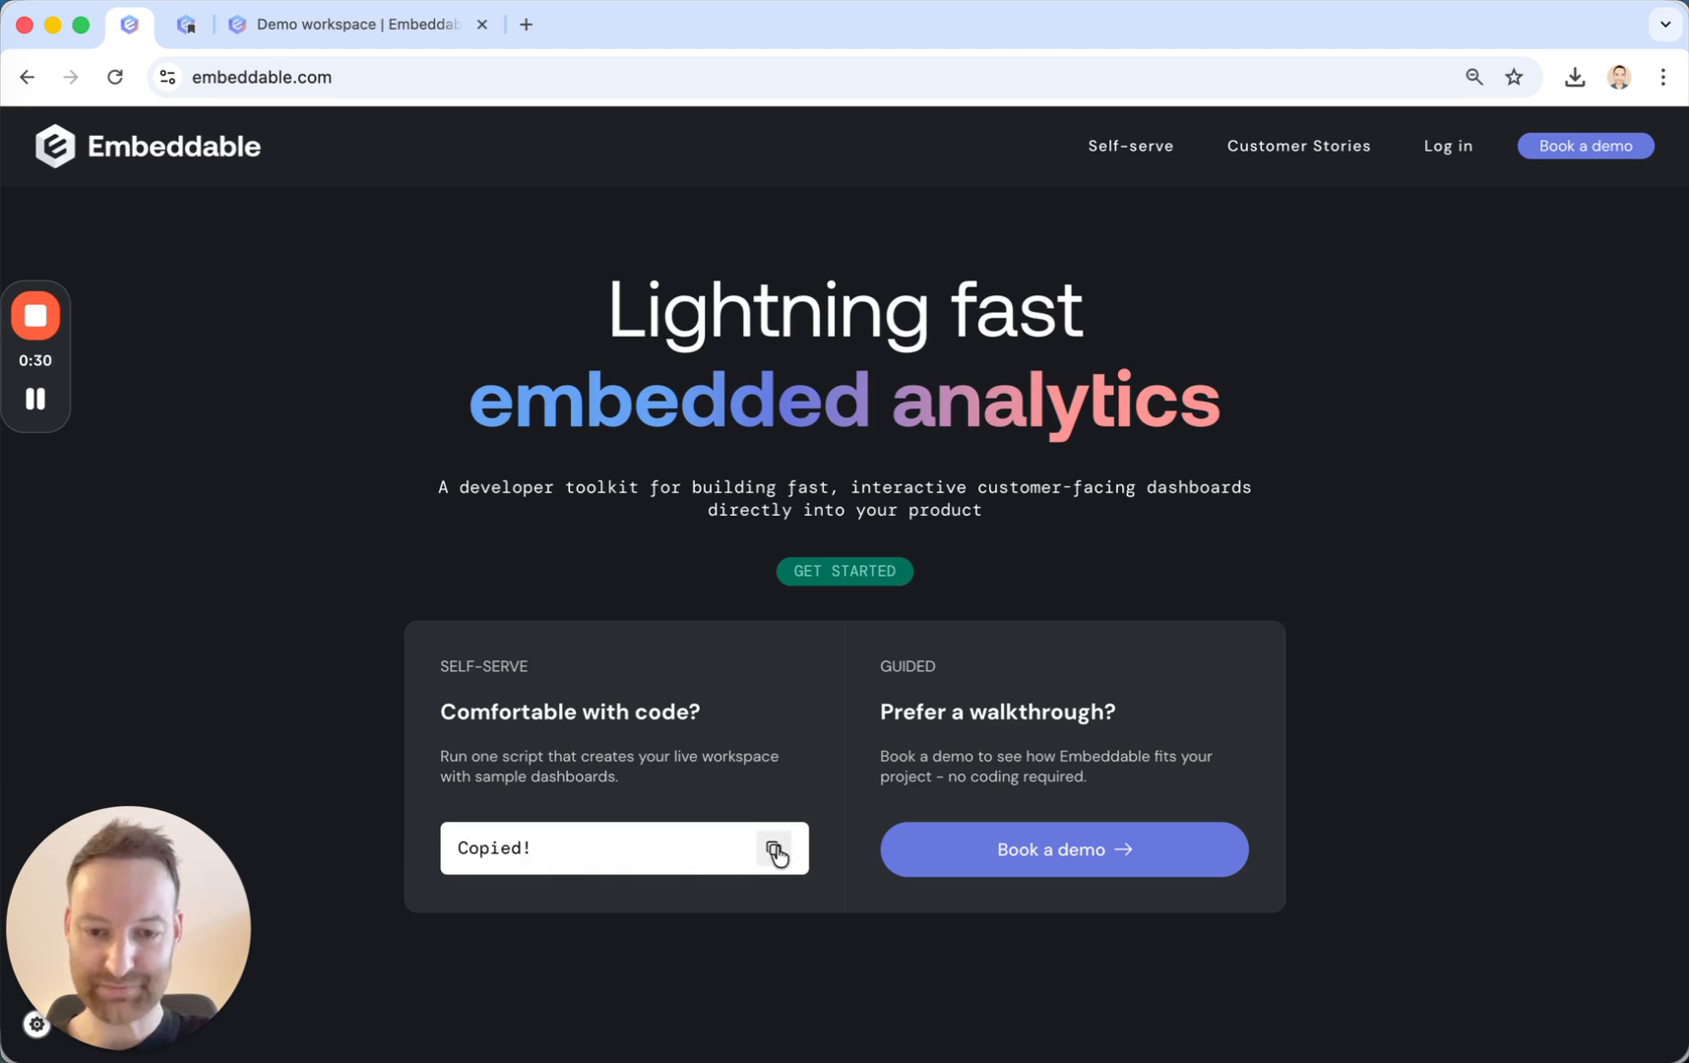
# Switch to Terminal and check the installed Node version with node -v.
pyautogui.click(19, 418)
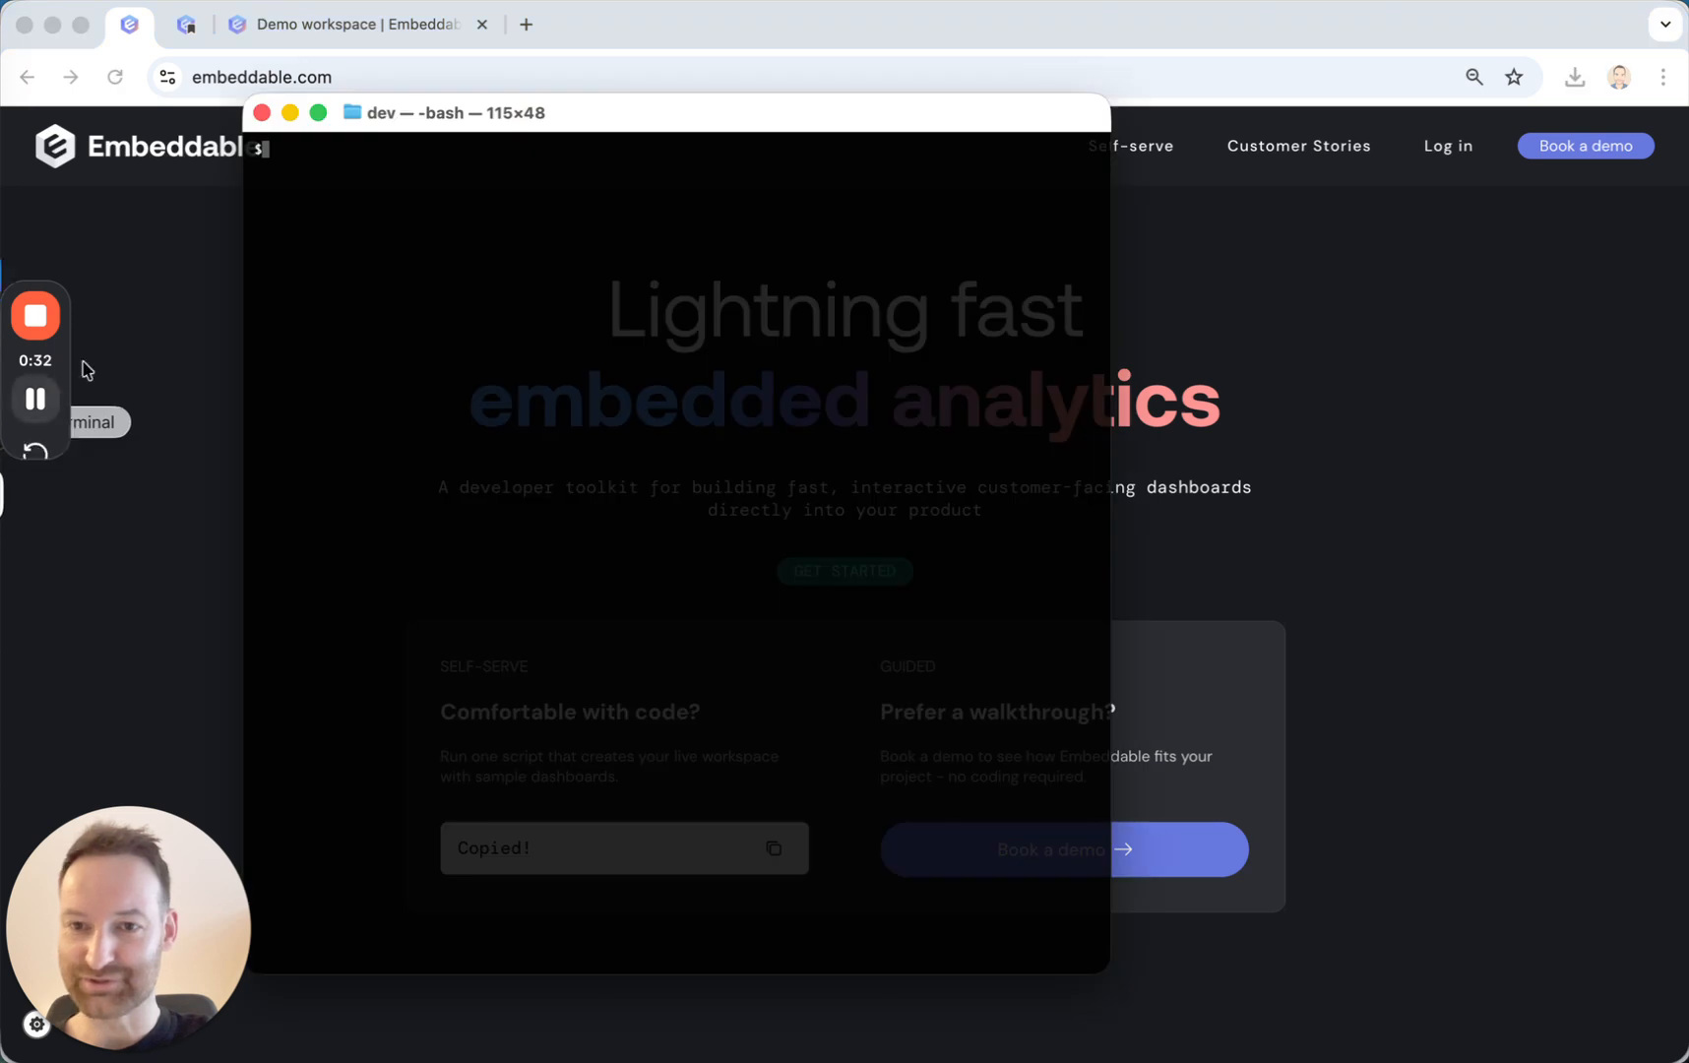
pyautogui.write('node -v')
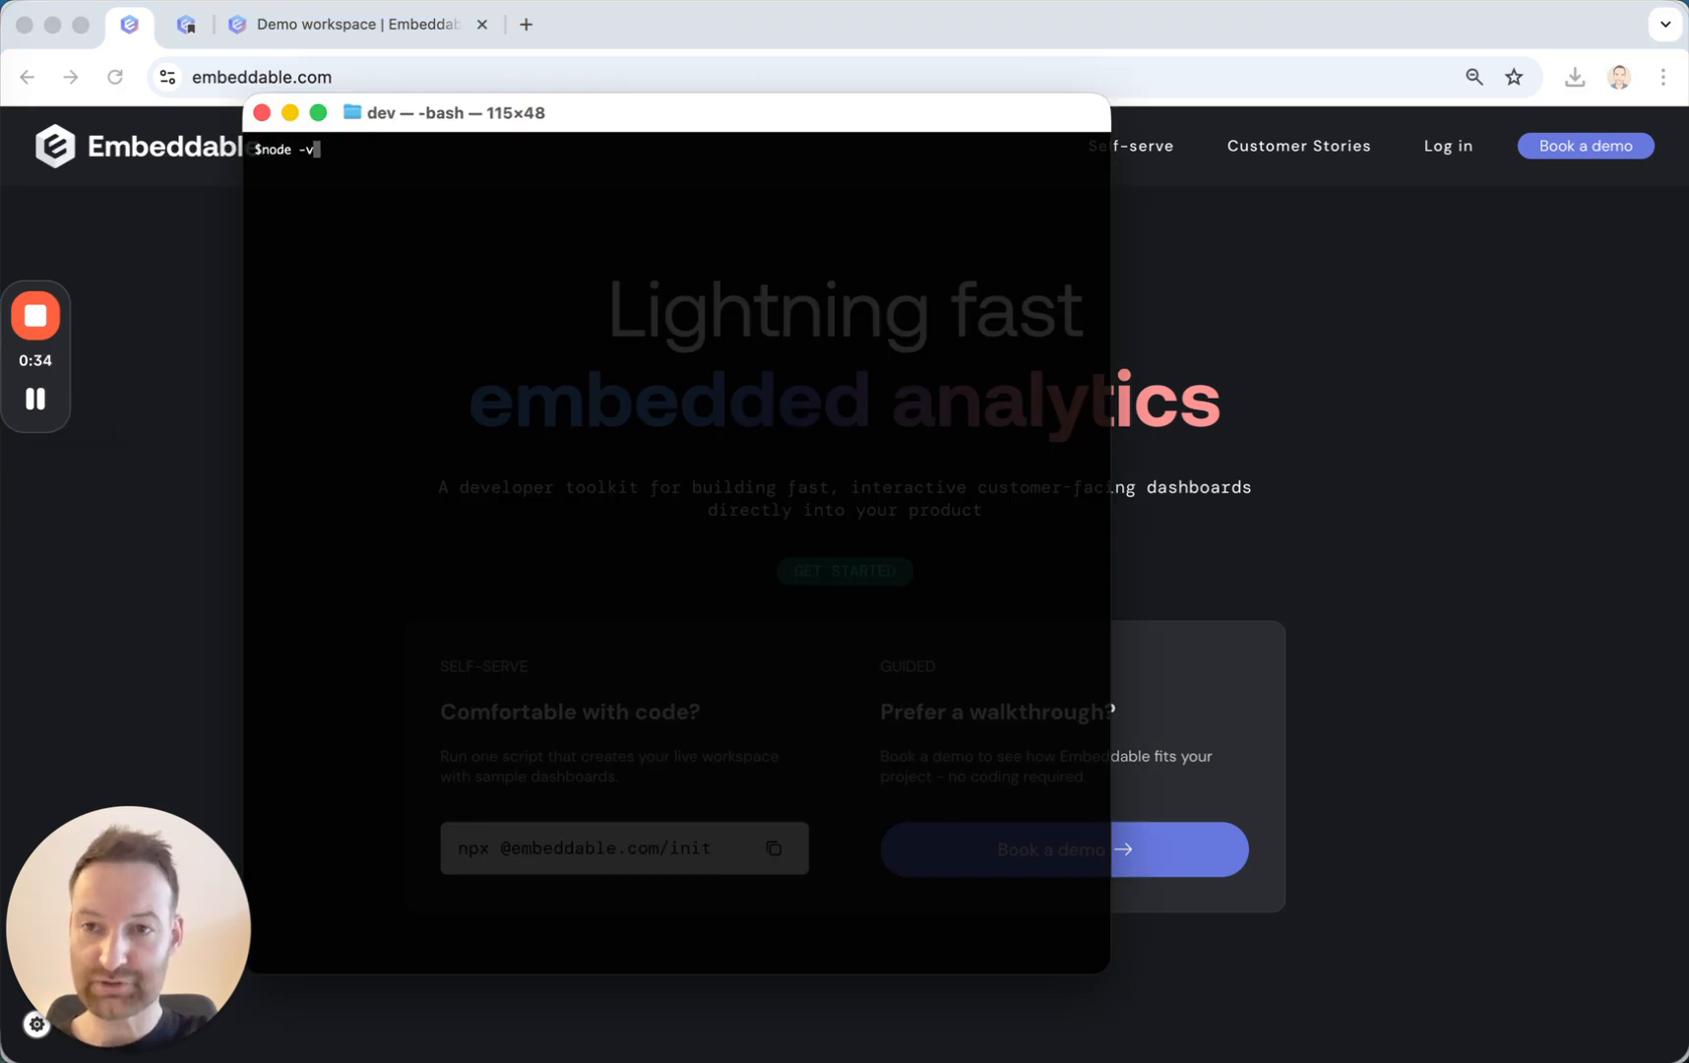
pyautogui.press('Return')
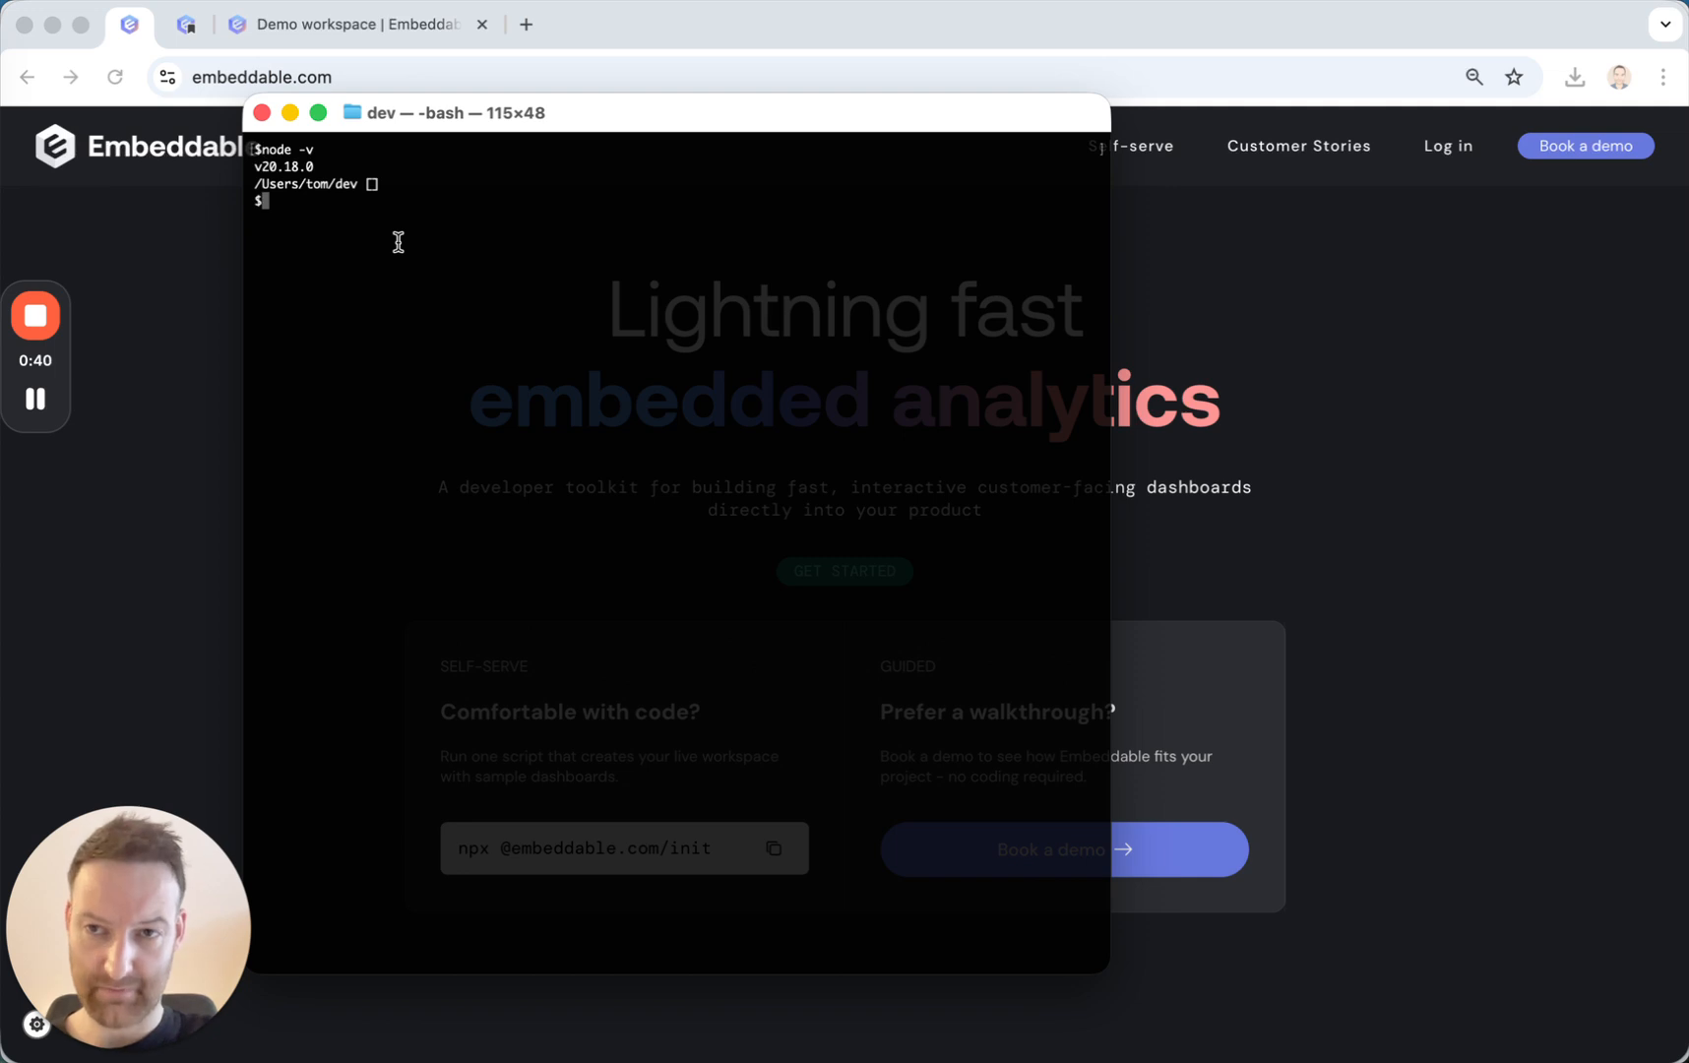
pyautogui.hotkey('ctrl', 'l')
pyautogui.press('super+v')
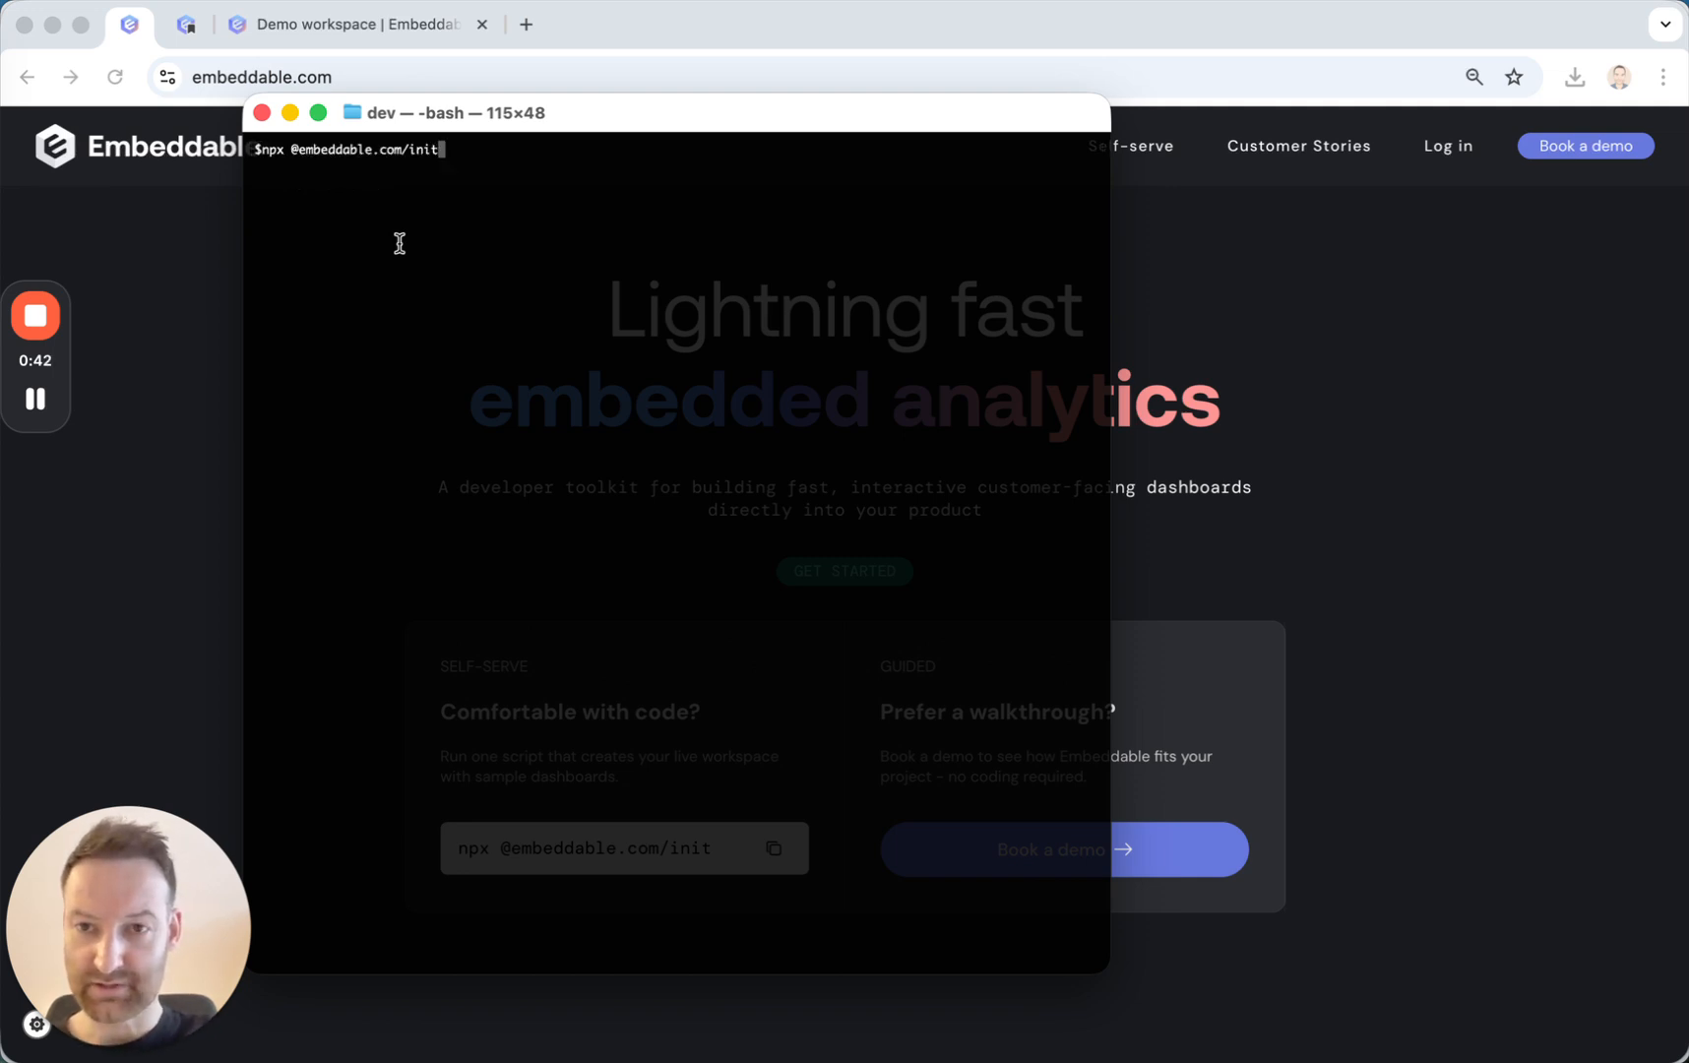
pyautogui.press('Return')
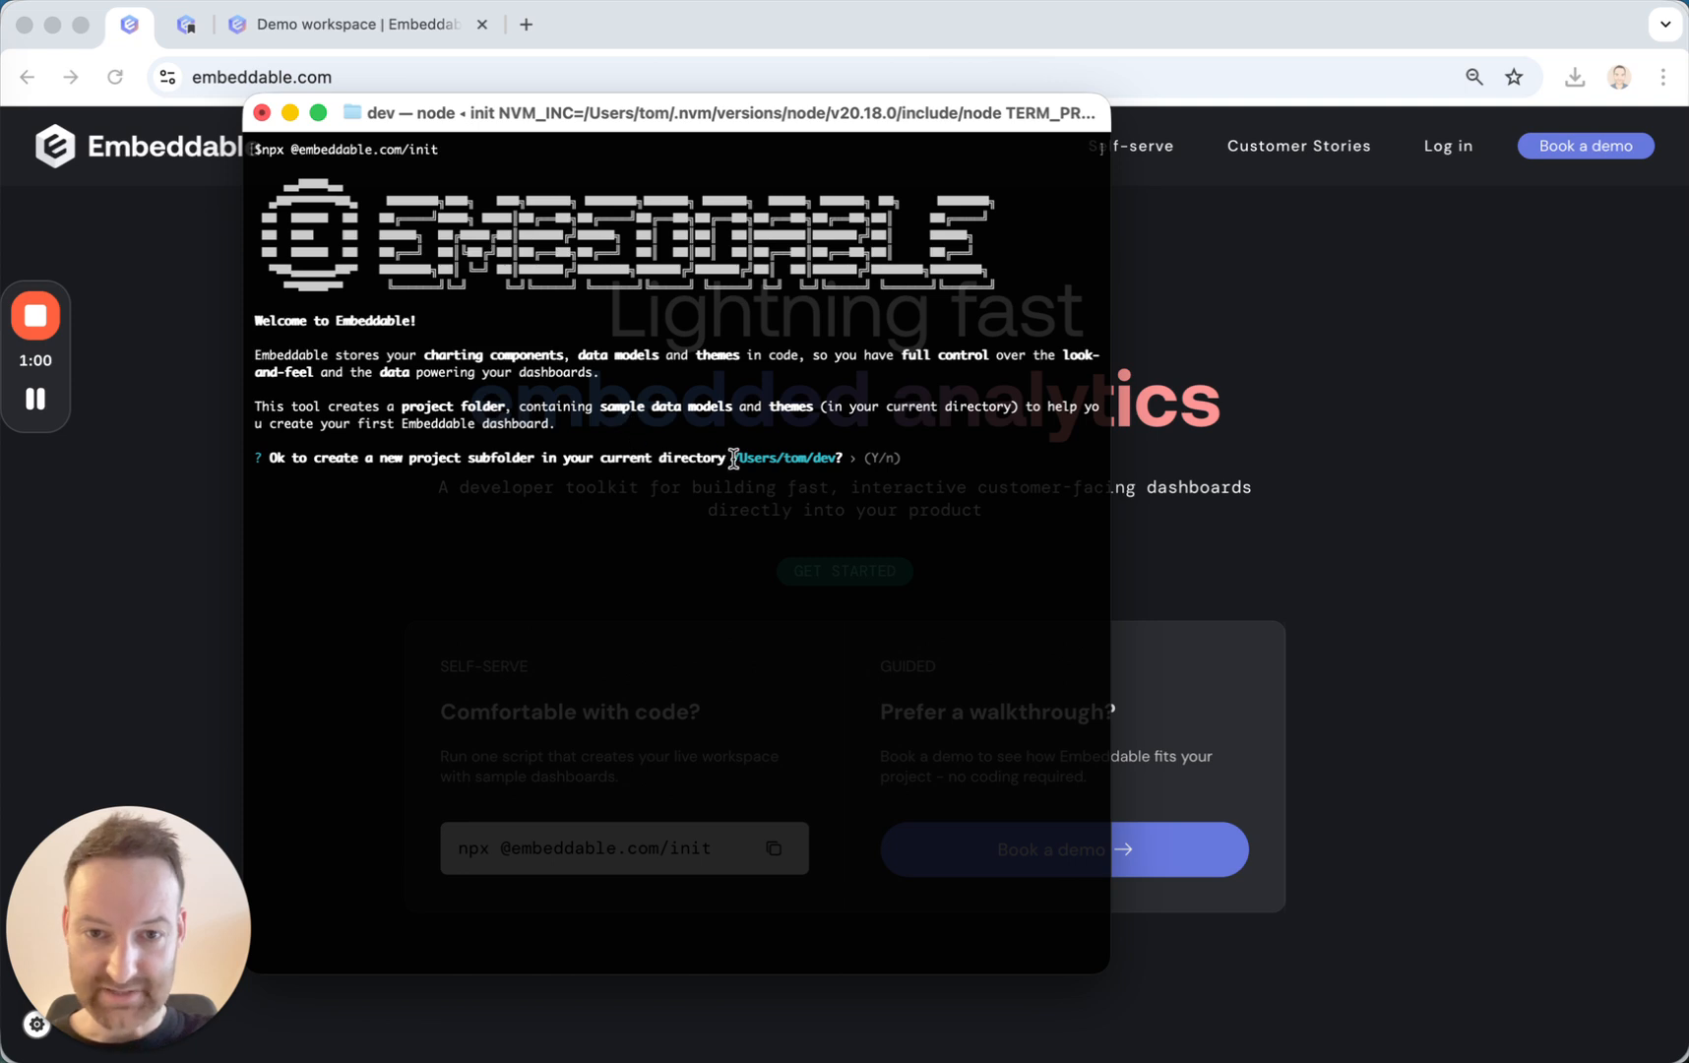
# Agree to create a project subfolder in the current directory and accept embeddable-repo as the folder name.
pyautogui.moveTo(733, 458); pyautogui.dragTo(832, 457)
pyautogui.click(825, 457)
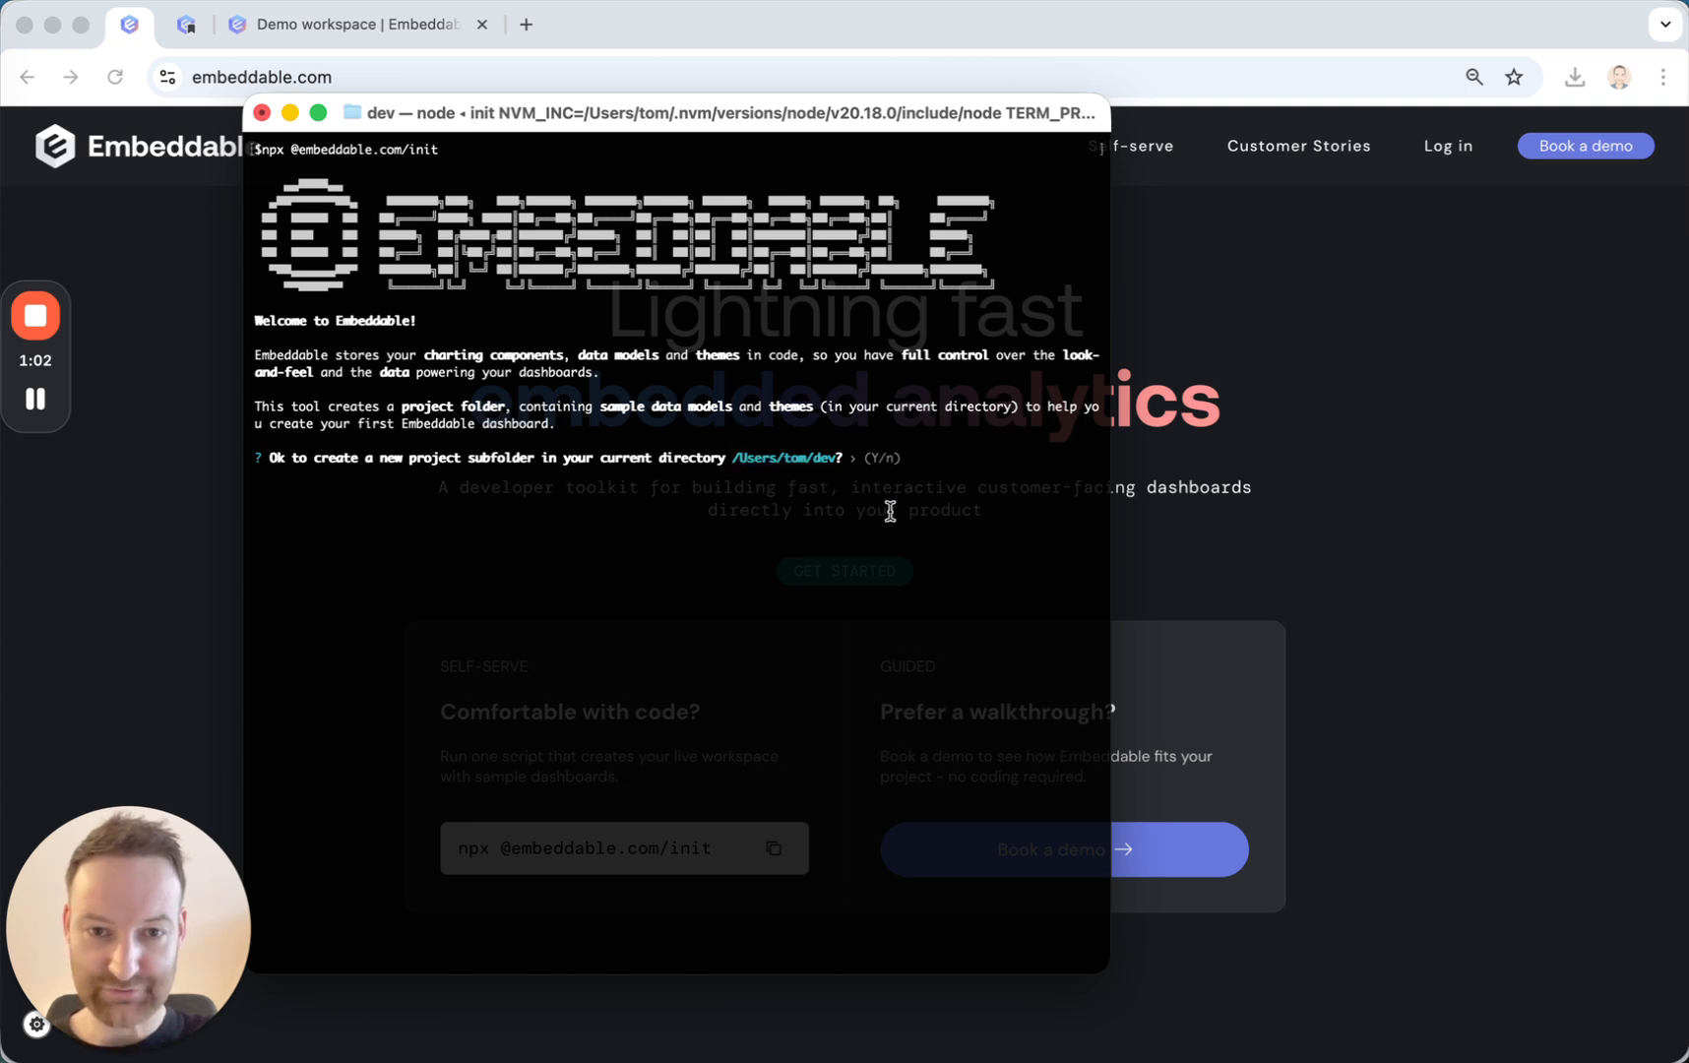
pyautogui.press('Return')
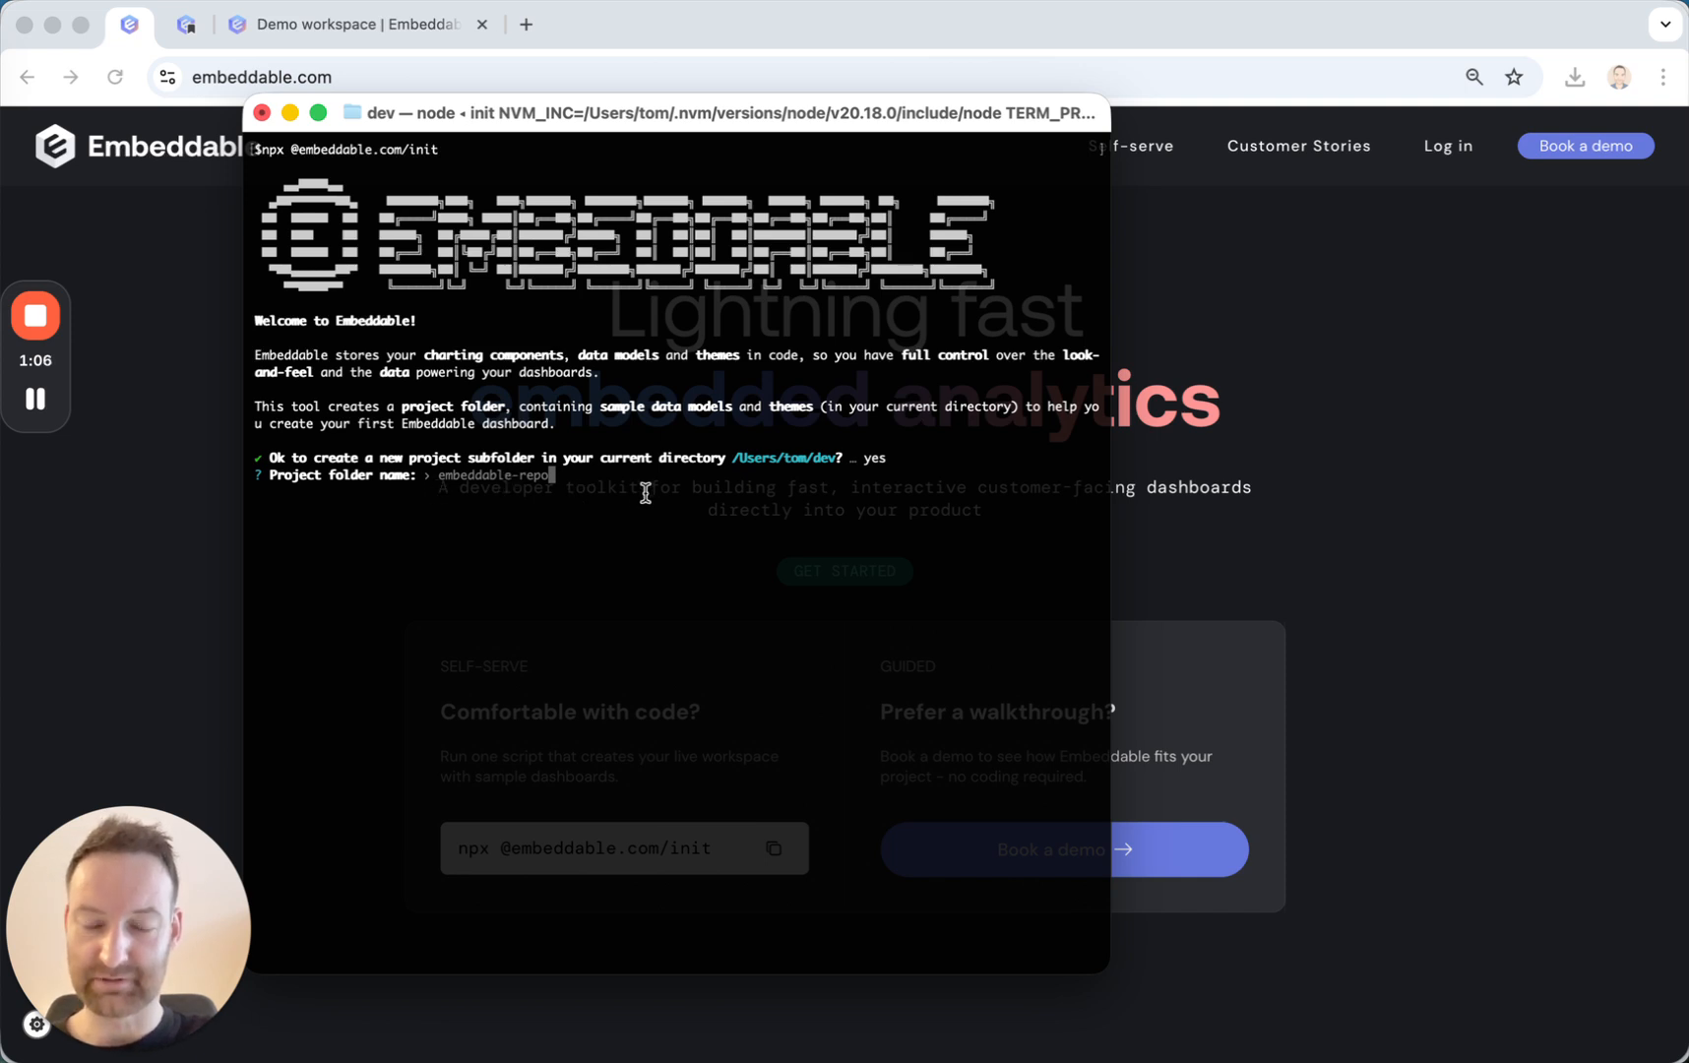
pyautogui.press('Return')
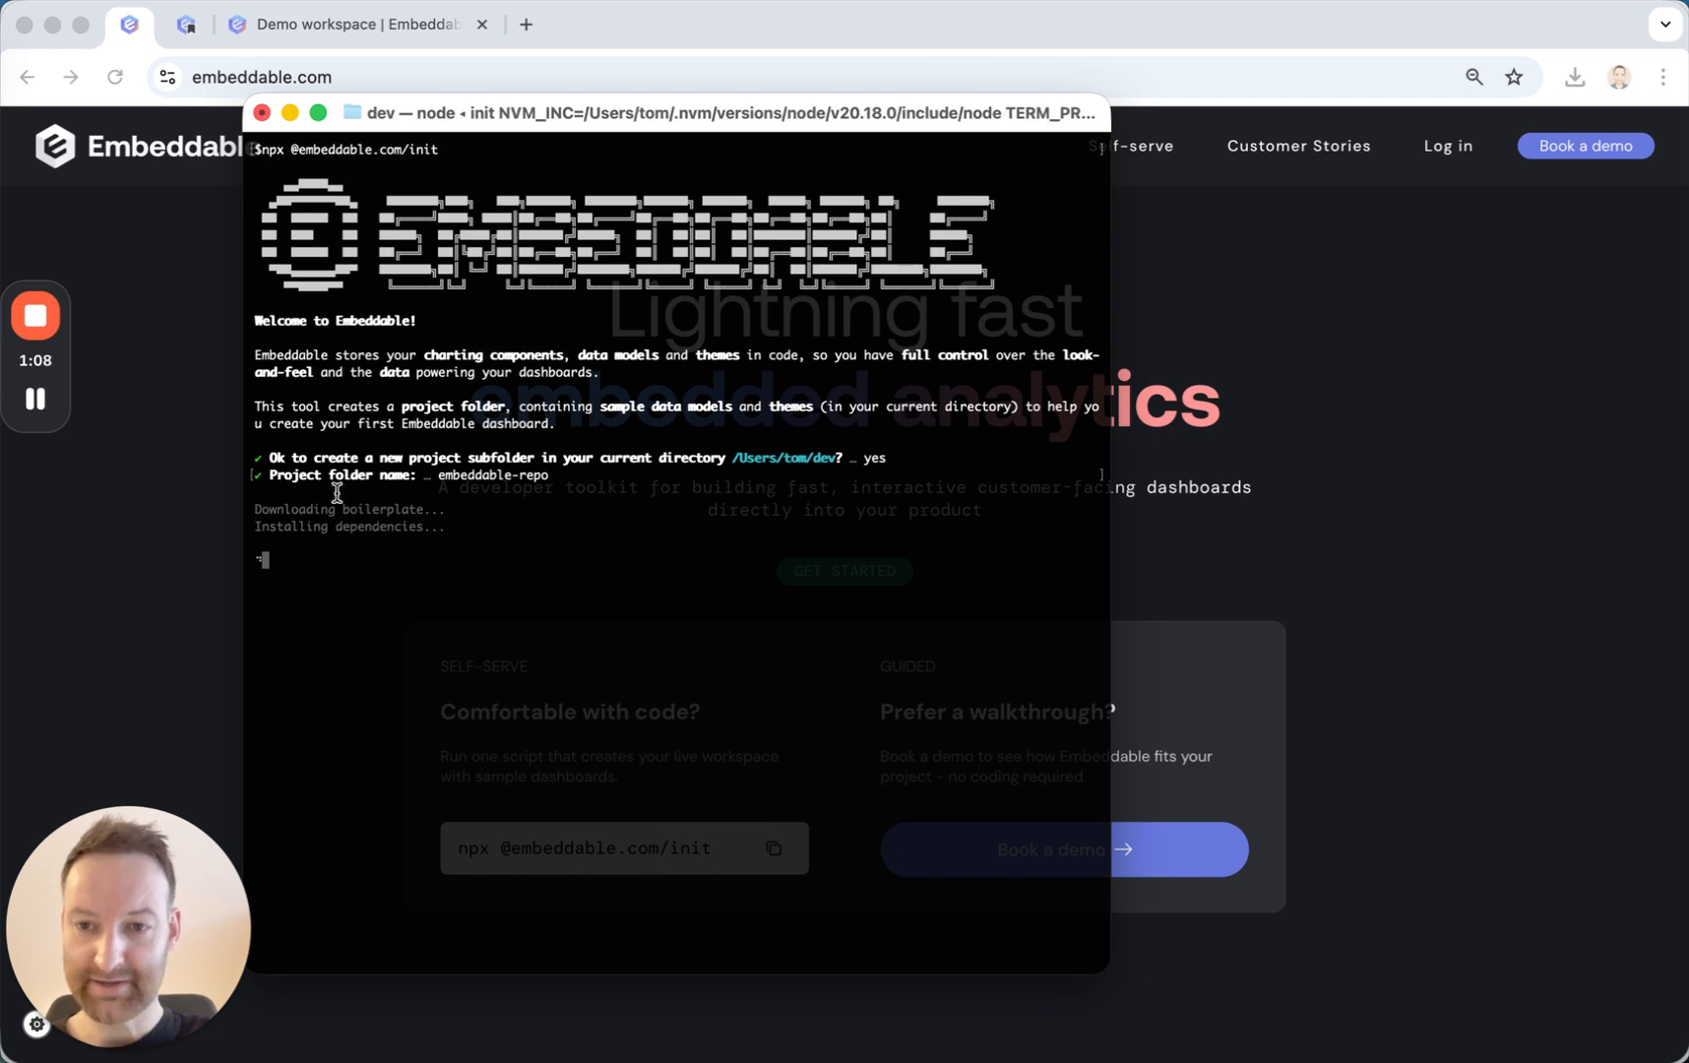
pyautogui.moveTo(275, 506); pyautogui.dragTo(368, 526)
pyautogui.click(468, 527)
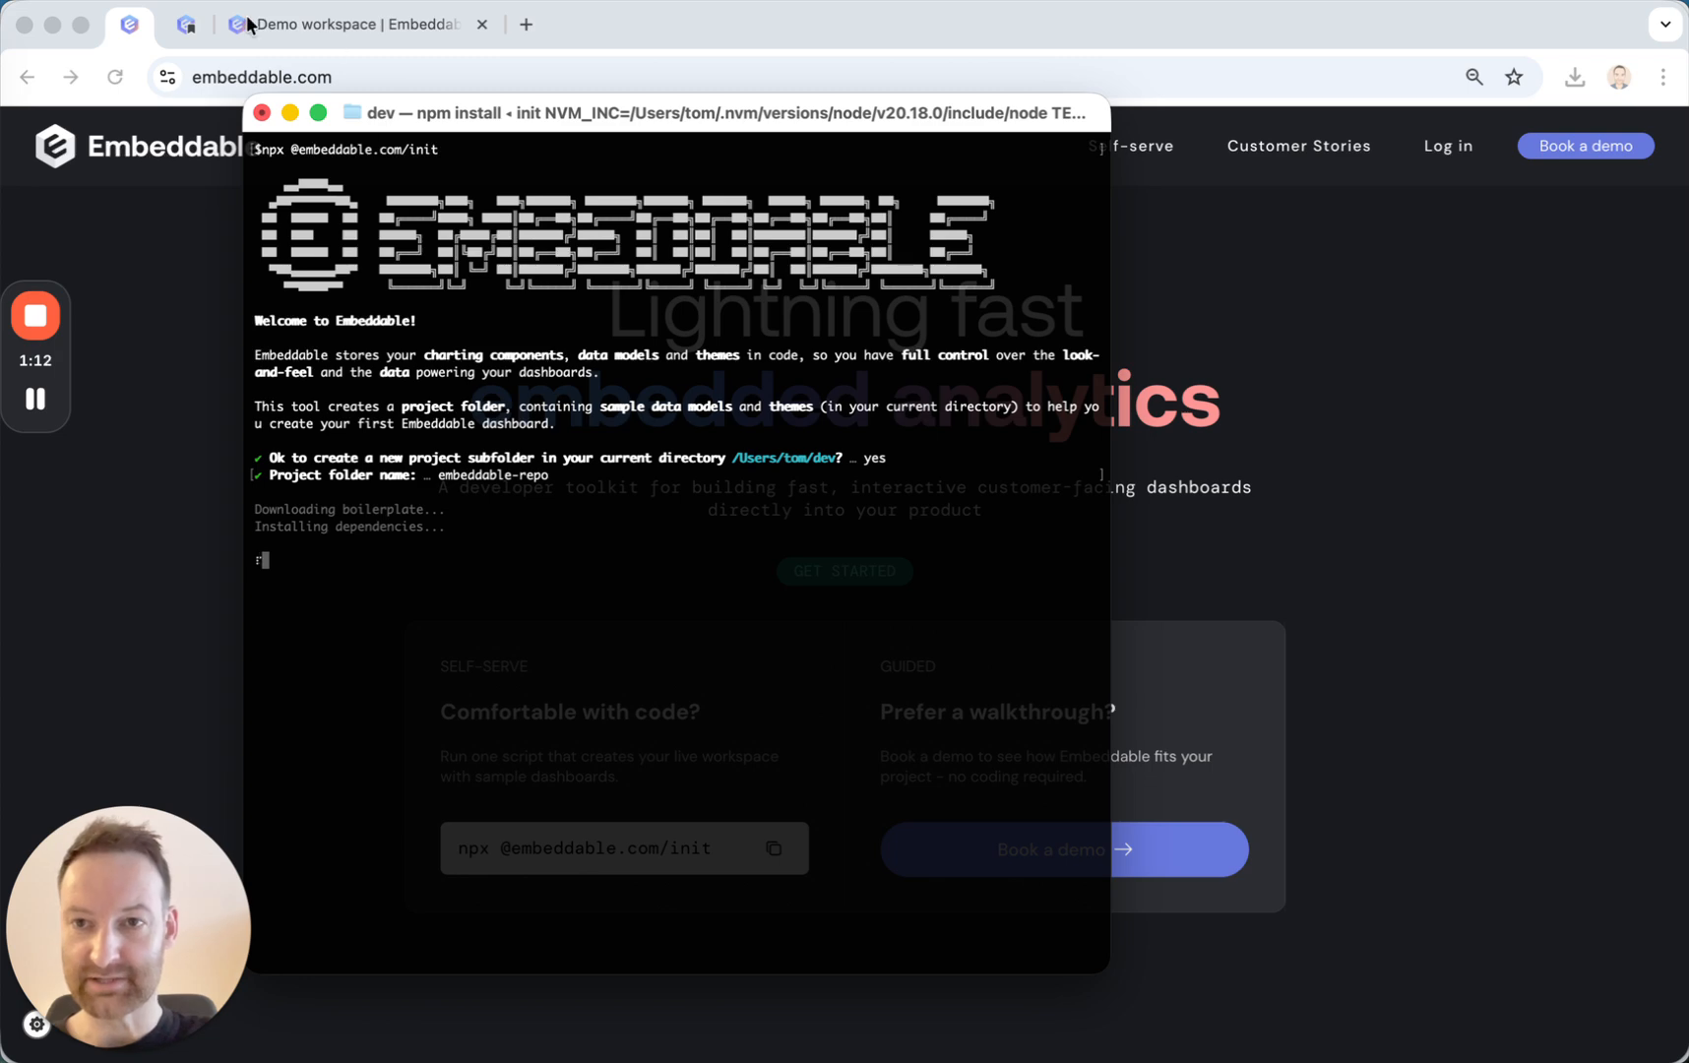
# Switch to the Embeddable Docs in the browser and open the quick-start guide's Set up your workspace page.
pyautogui.click(187, 30)
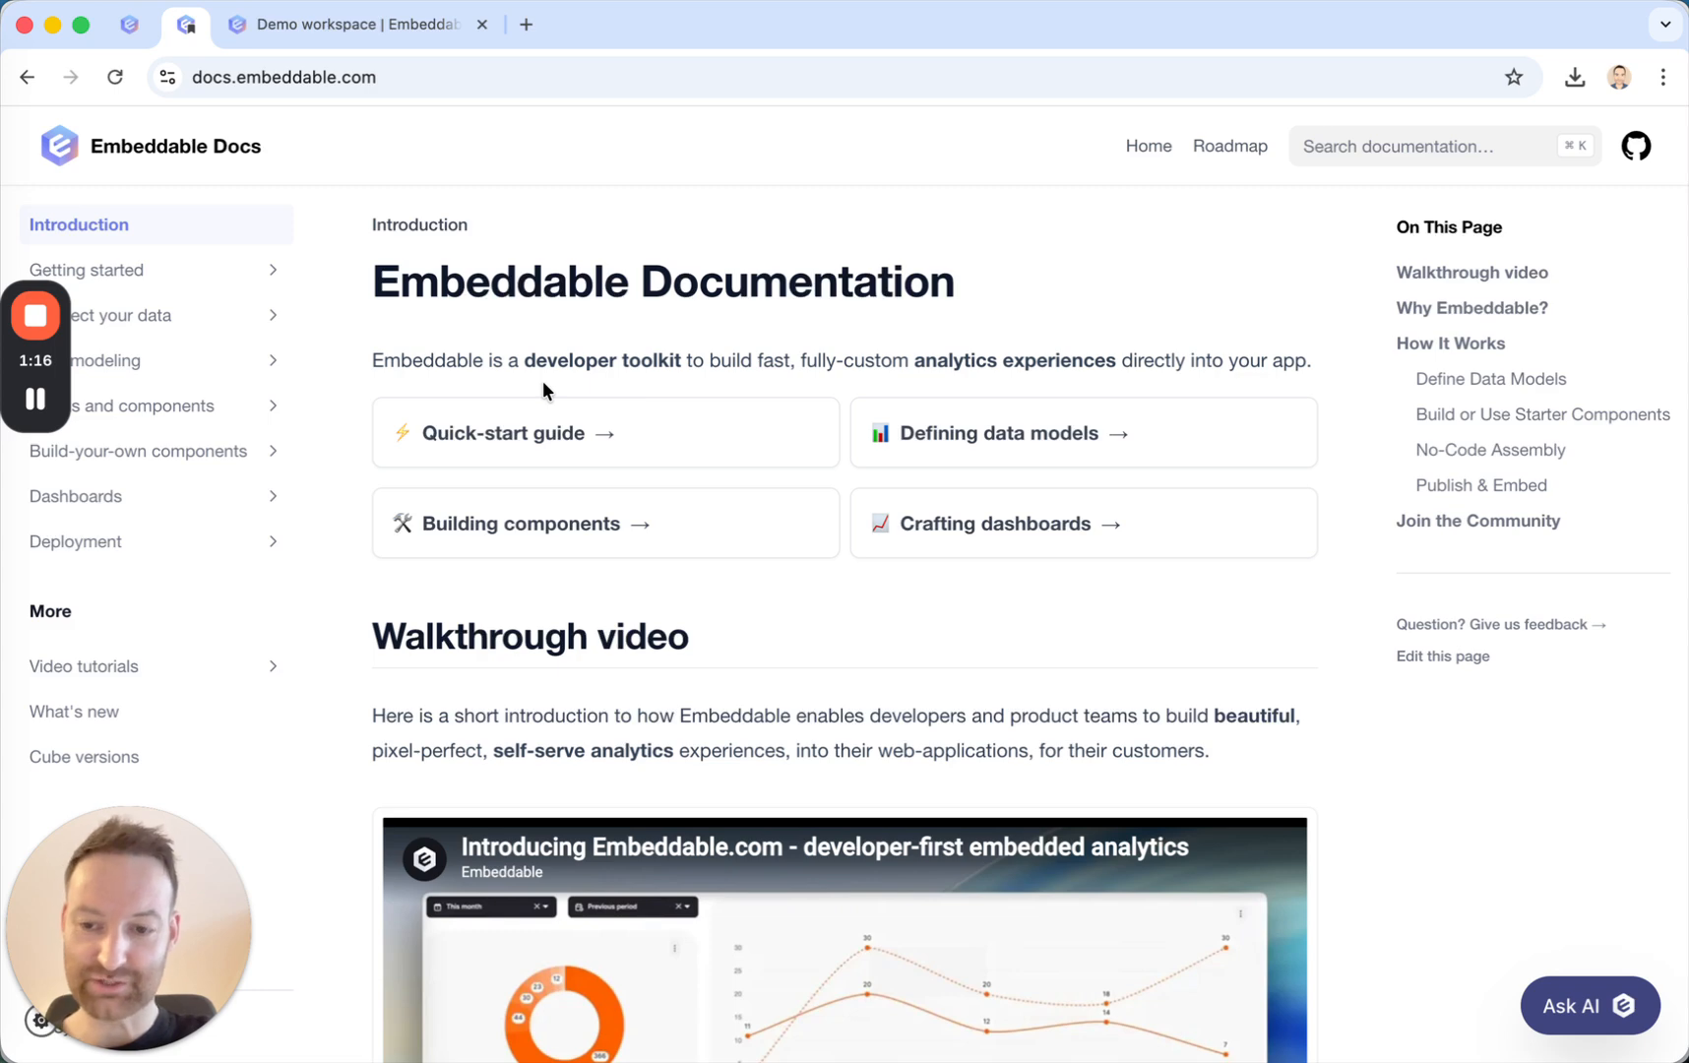
pyautogui.click(559, 418)
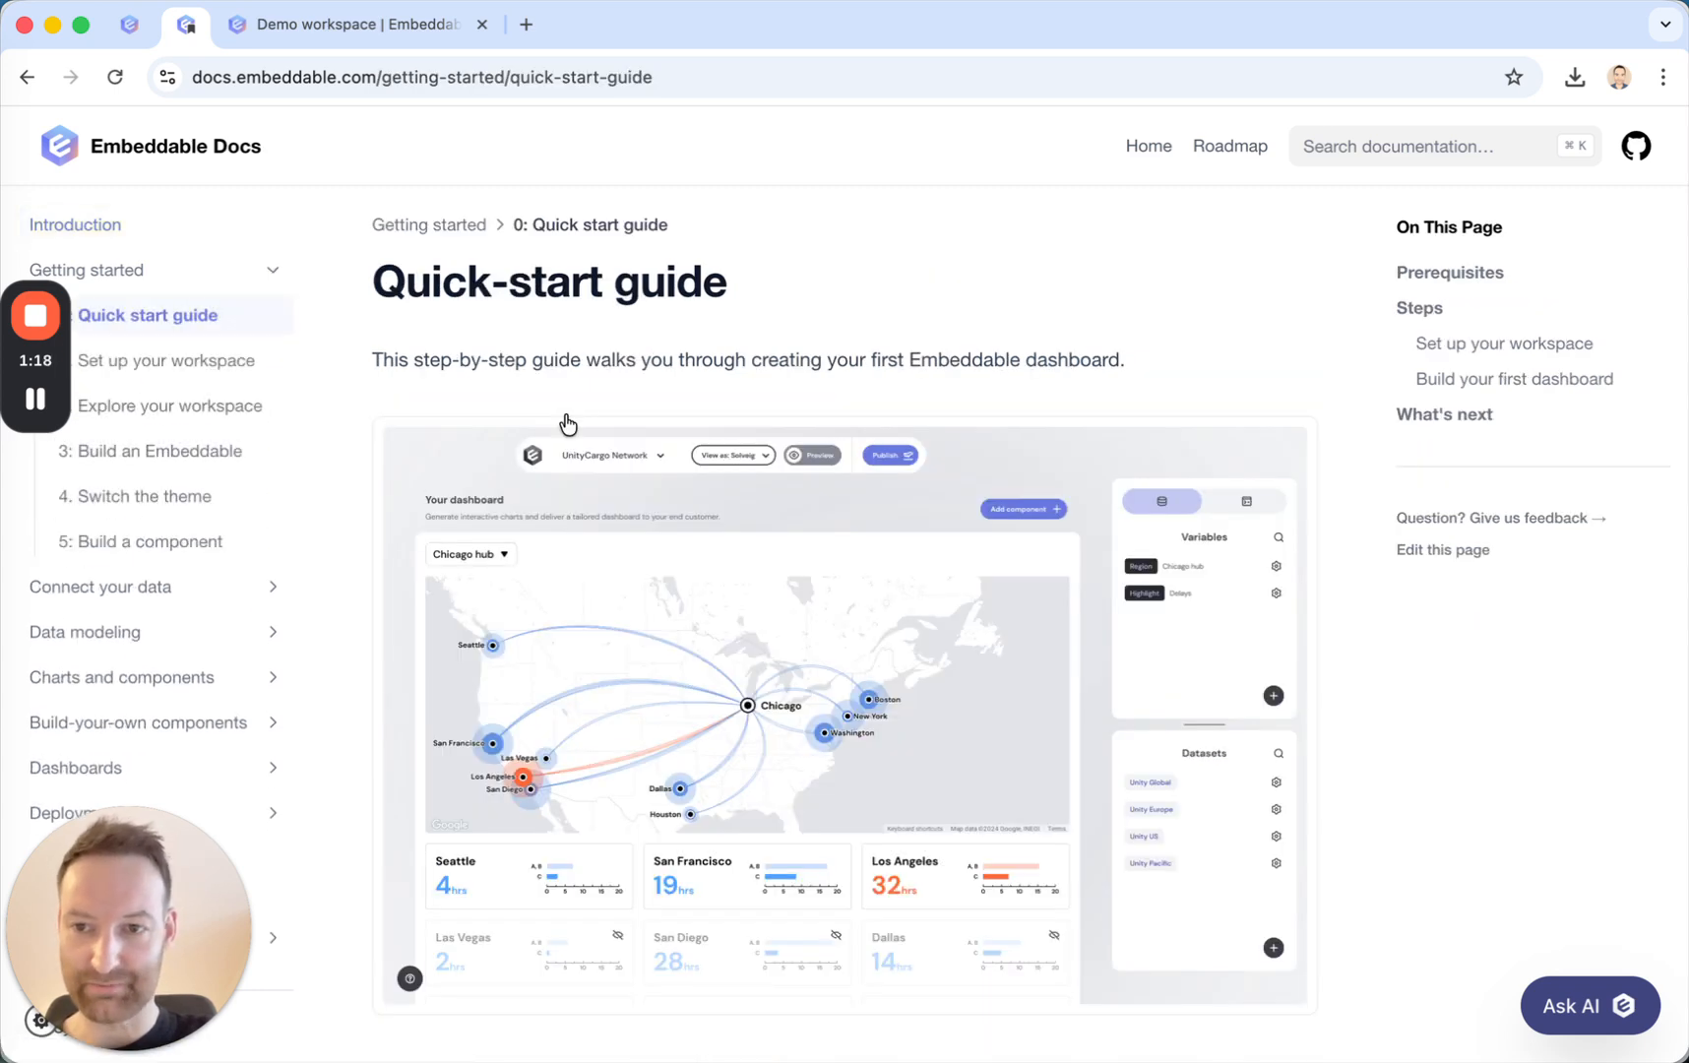
pyautogui.scroll(-10, 592, 495)
pyautogui.scroll(-3, 592, 490)
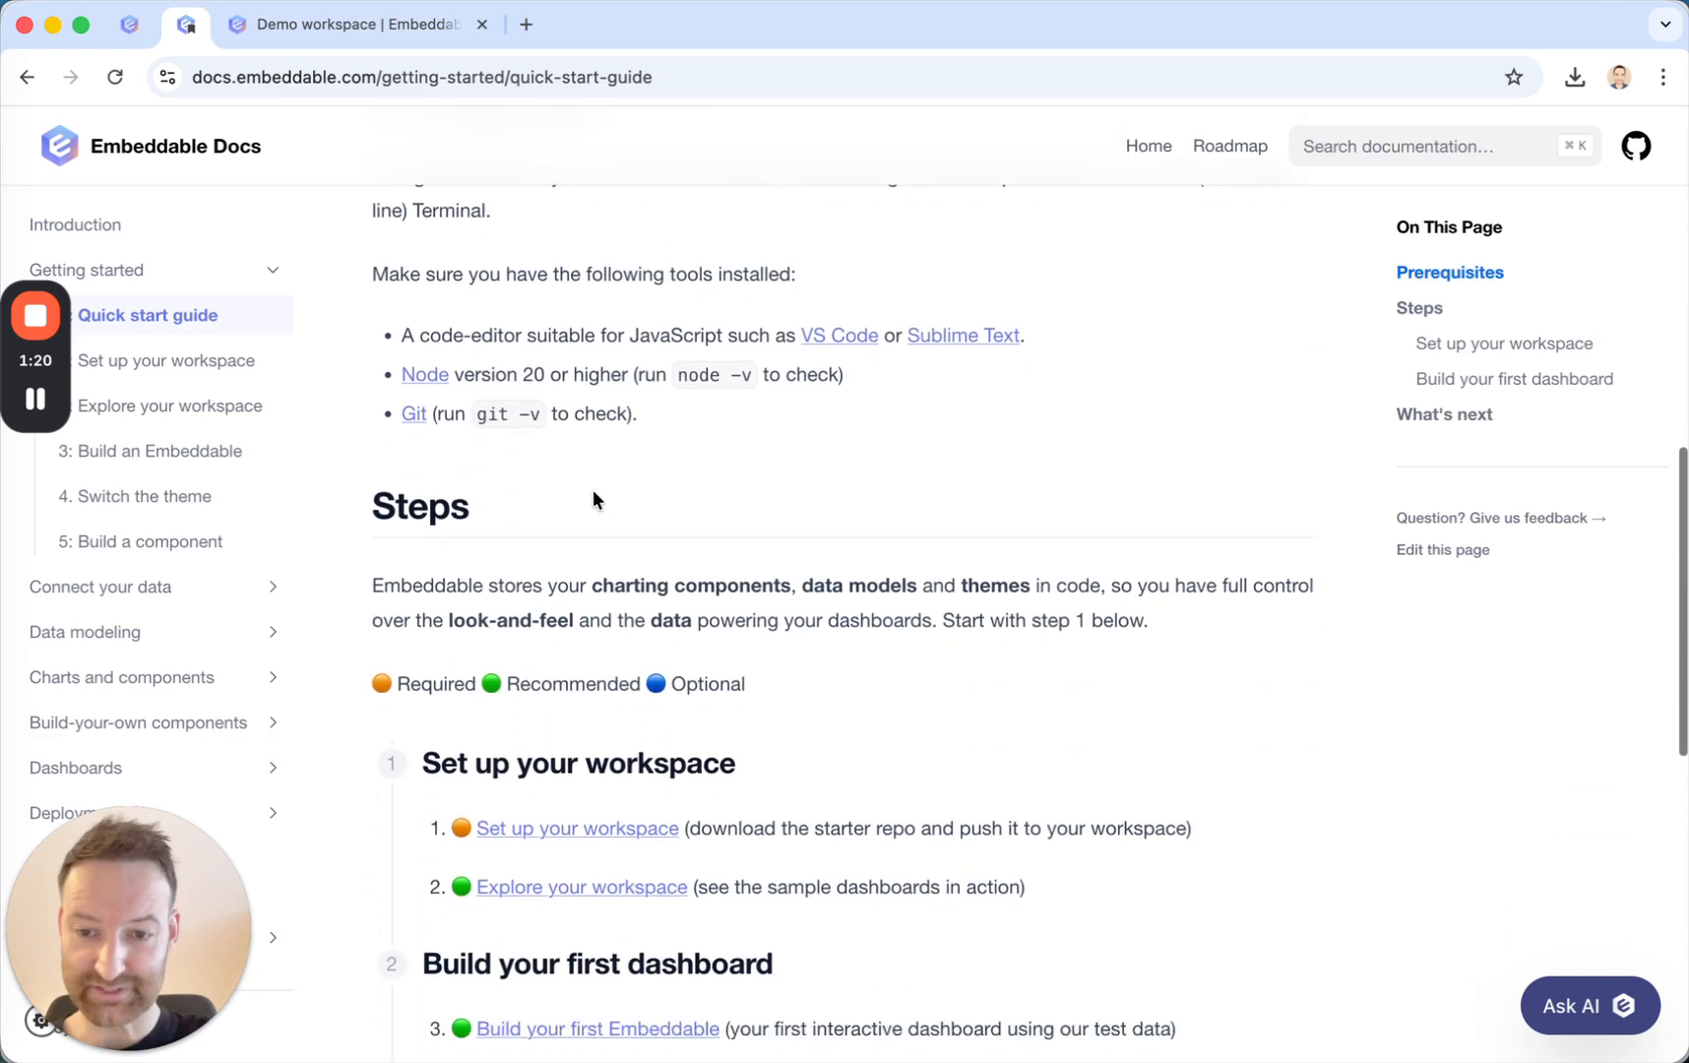
pyautogui.click(556, 814)
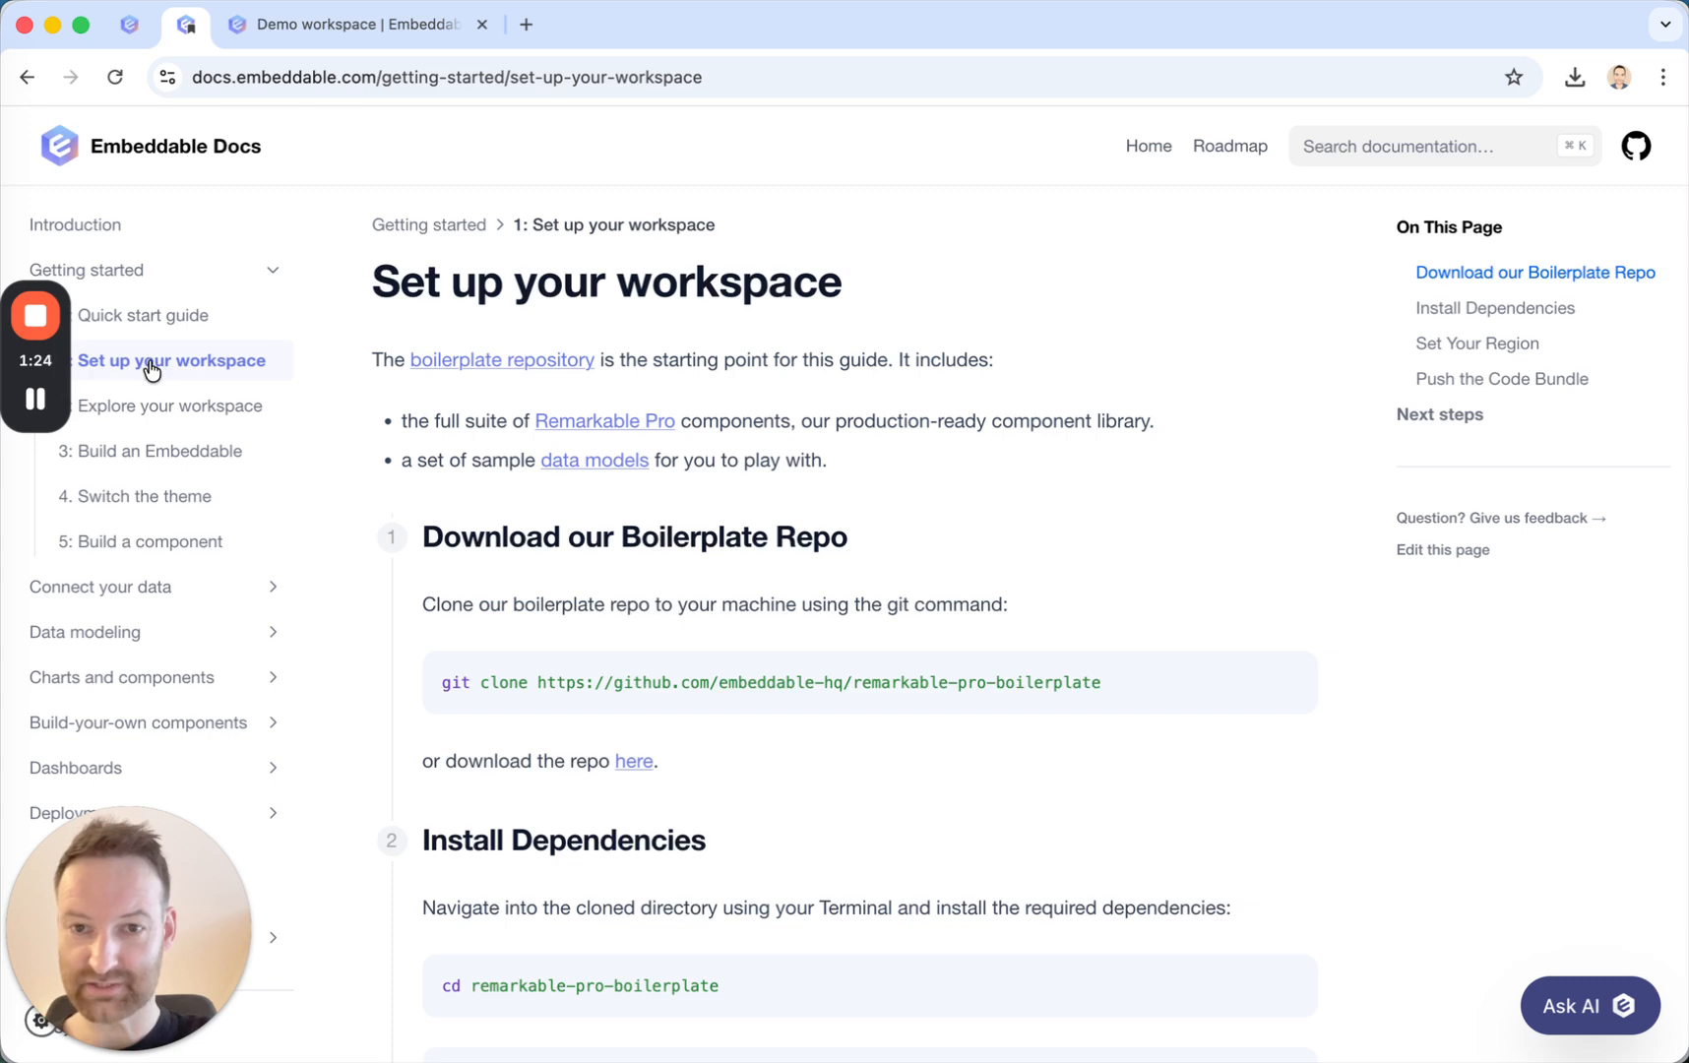
pyautogui.scroll(-3, 738, 566)
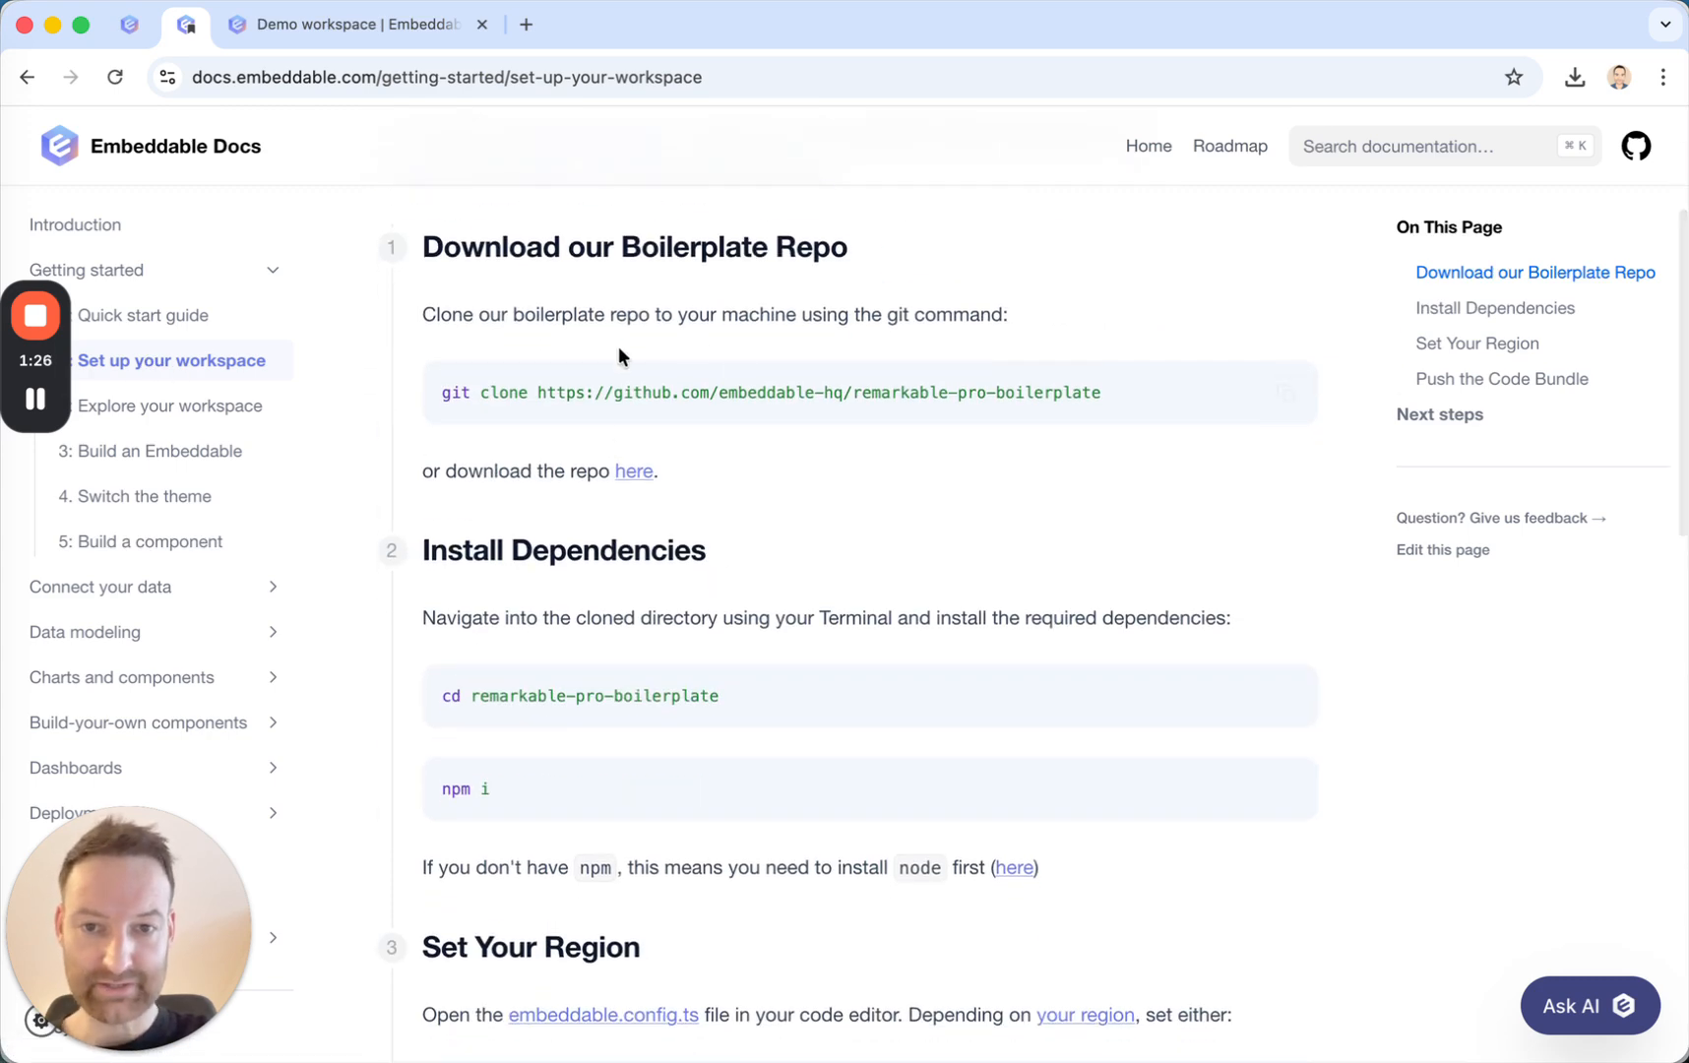
# Review the documented commands for cloning the boilerplate repo and installing its dependencies.
pyautogui.tripleClick(599, 397)
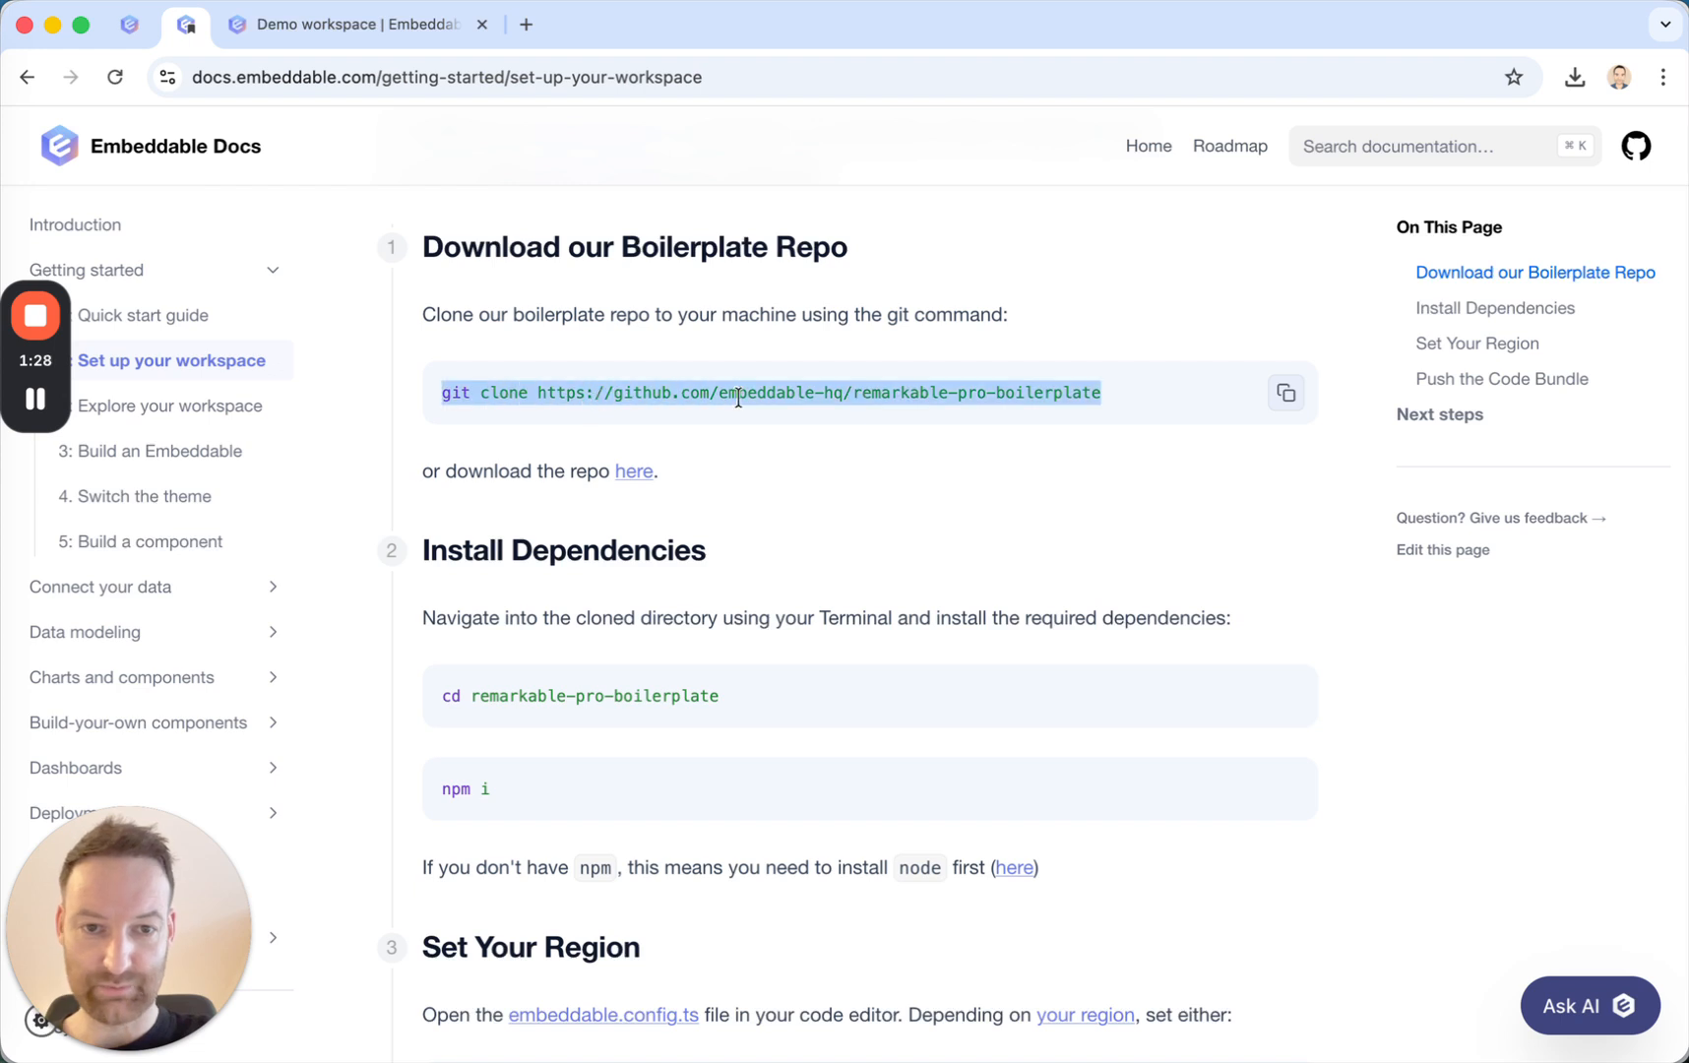
pyautogui.doubleClick(1027, 398)
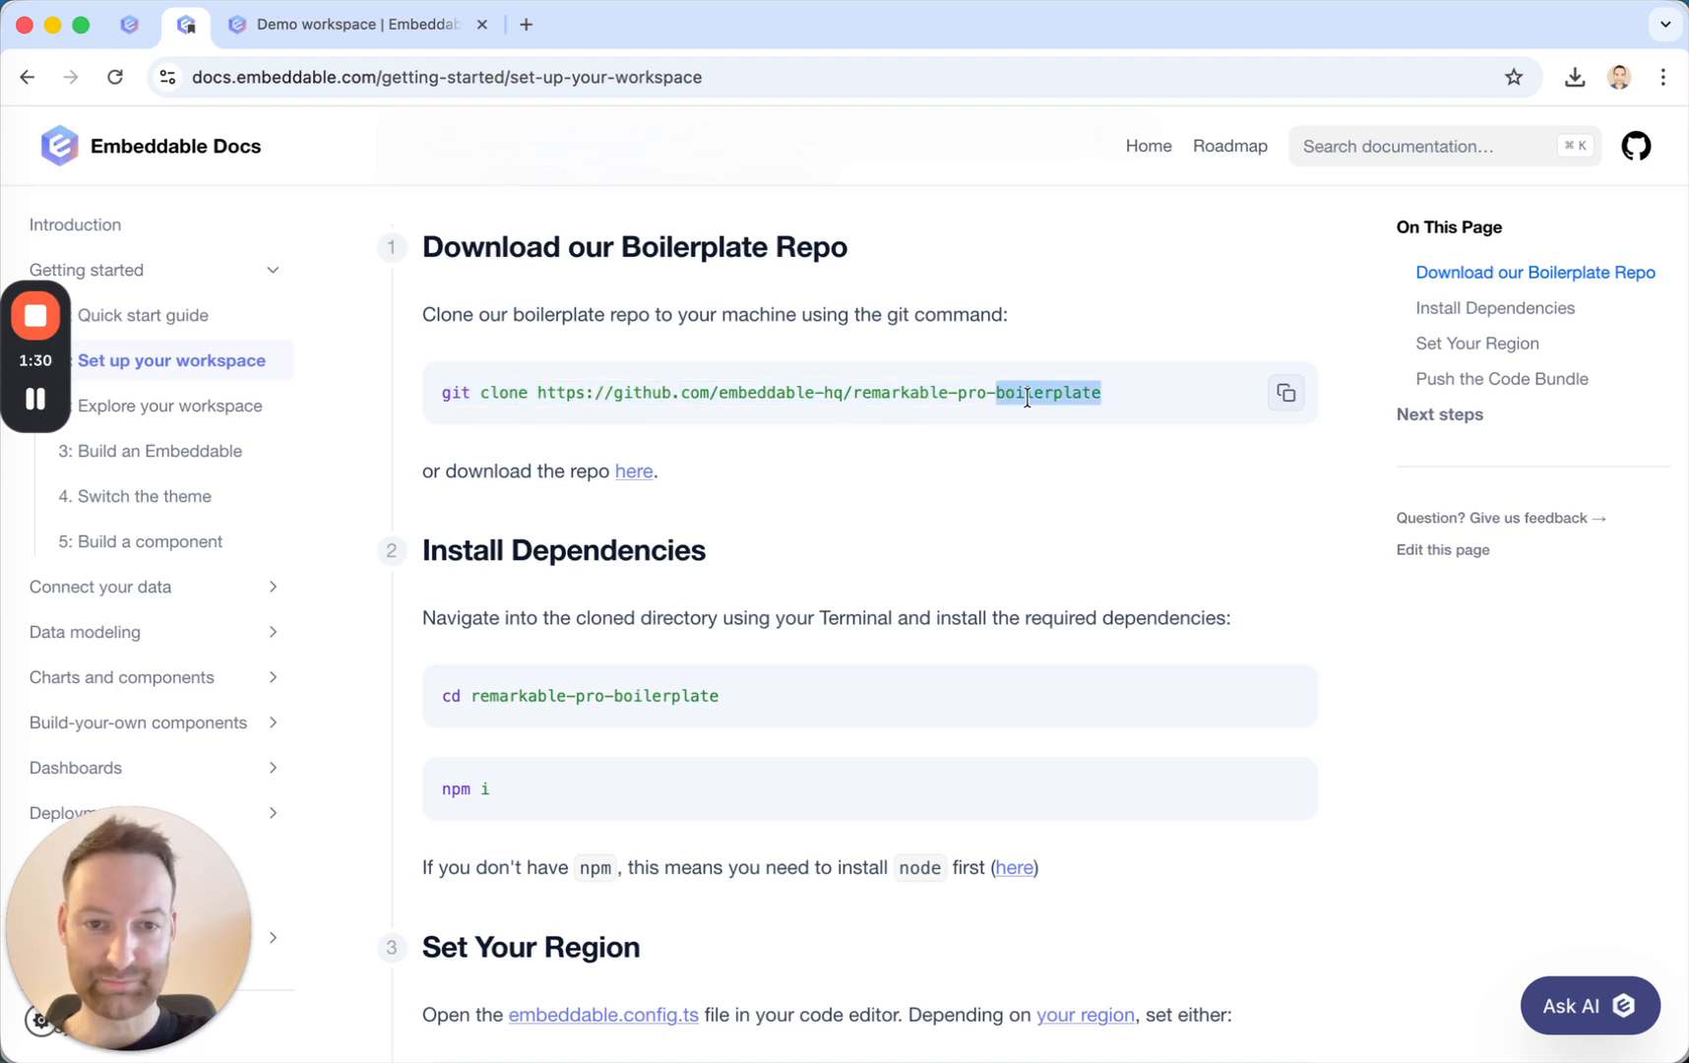
pyautogui.scroll(-2, 803, 558)
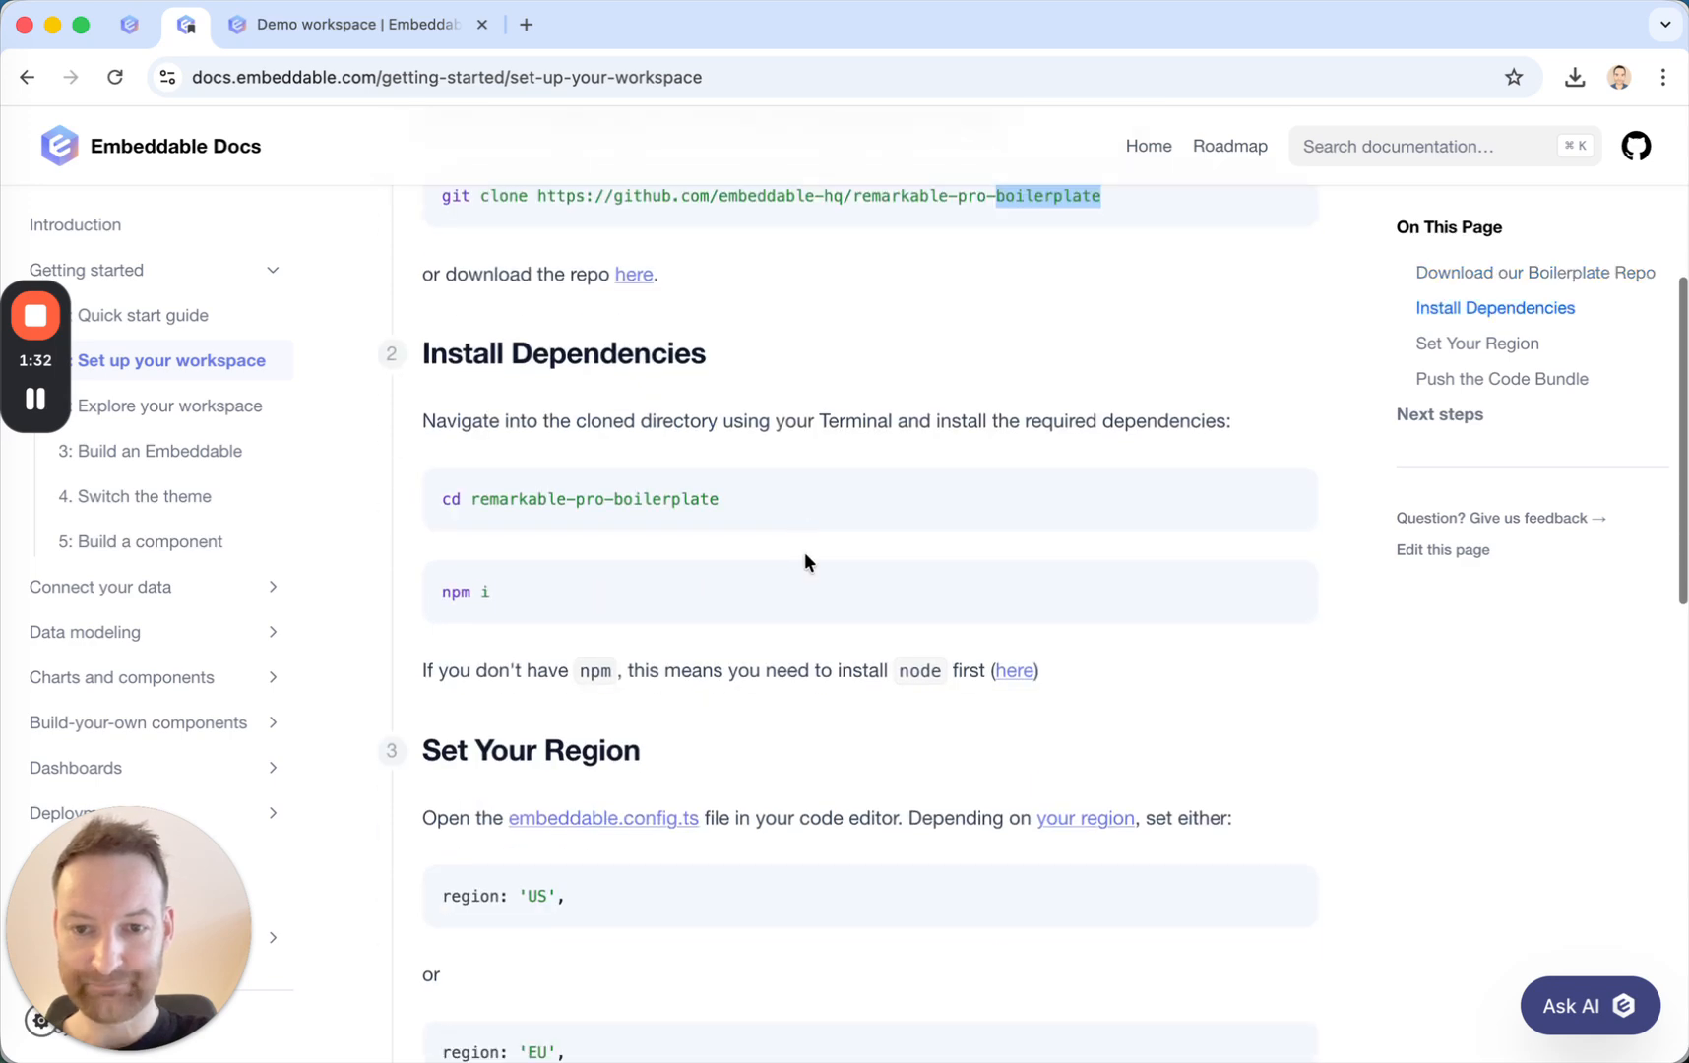
pyautogui.tripleClick(578, 503)
pyautogui.doubleClick(470, 593)
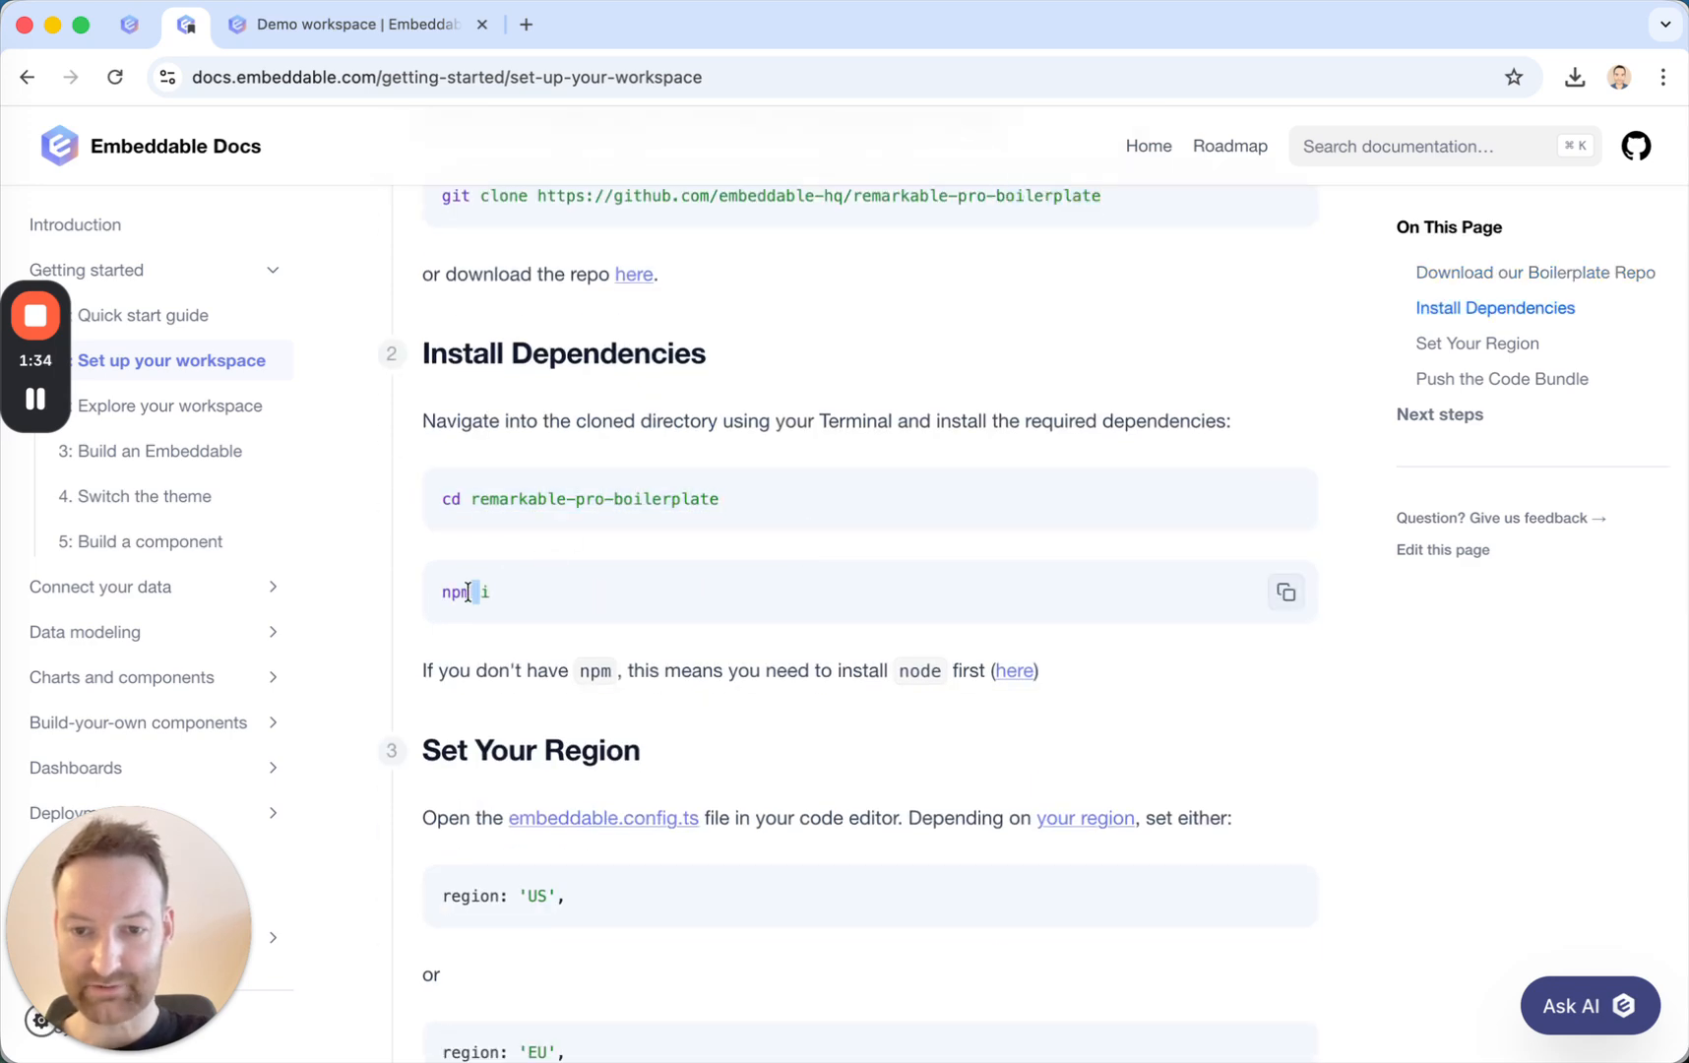
pyautogui.press('super+Tab')
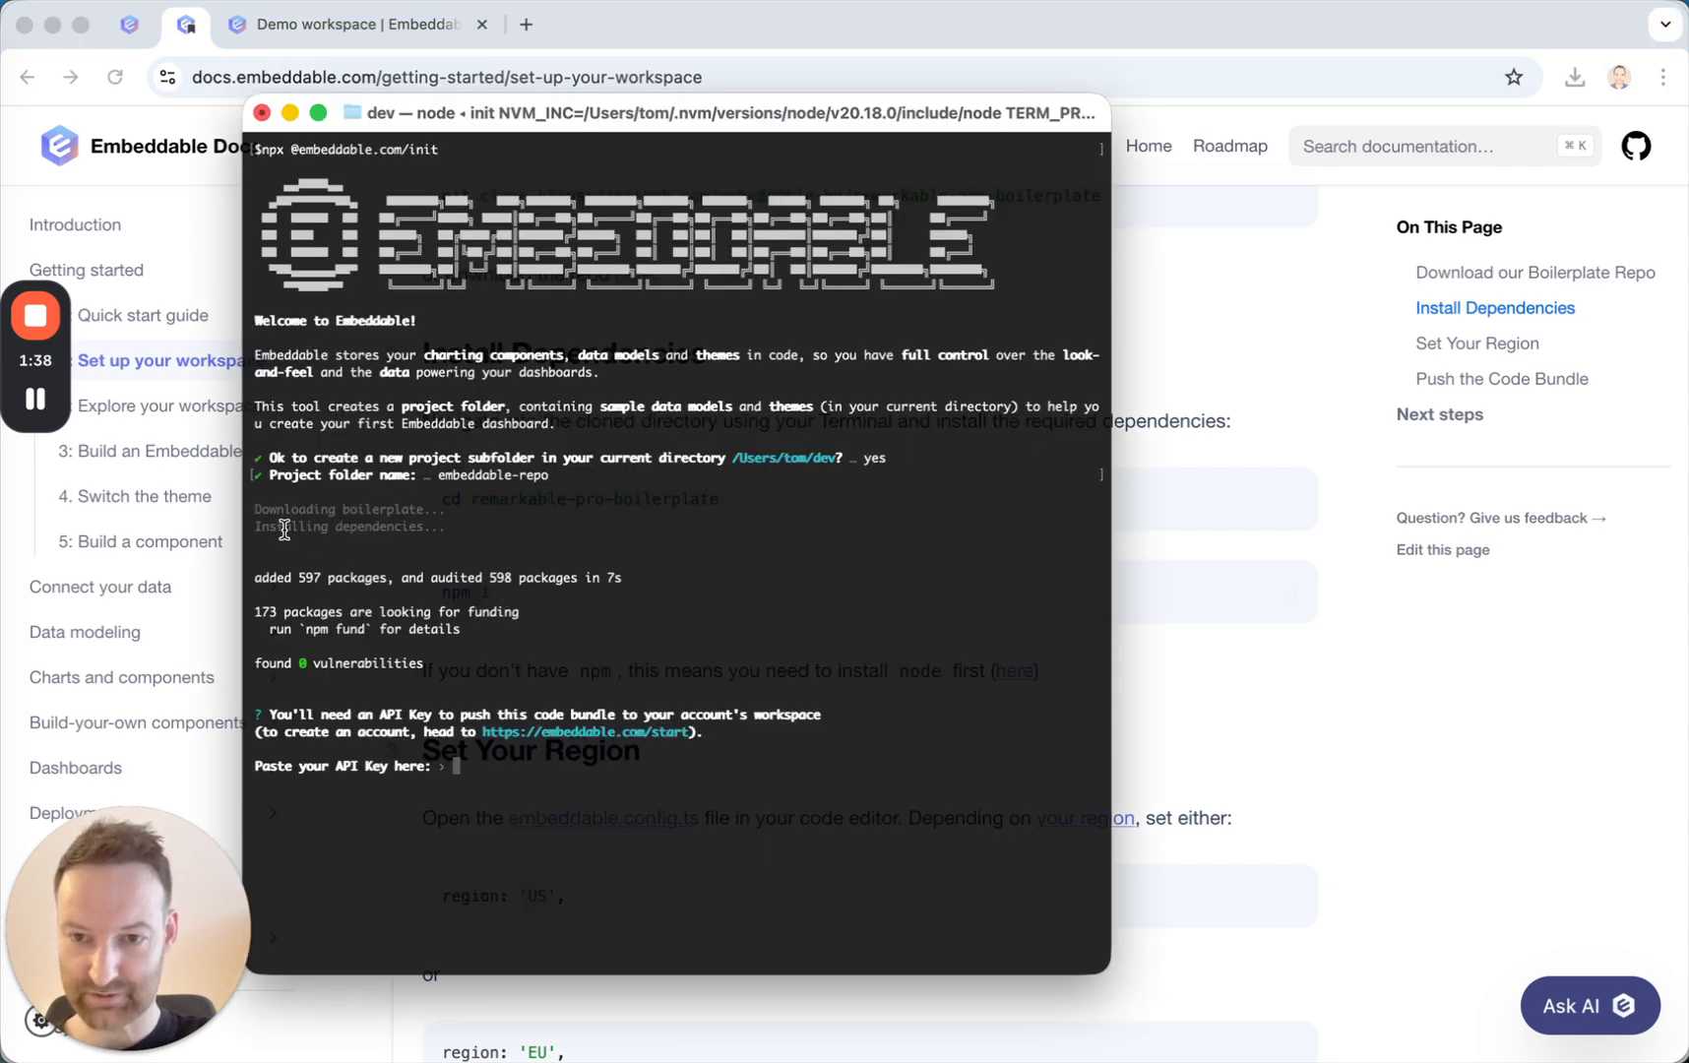
pyautogui.moveTo(279, 529); pyautogui.dragTo(342, 529)
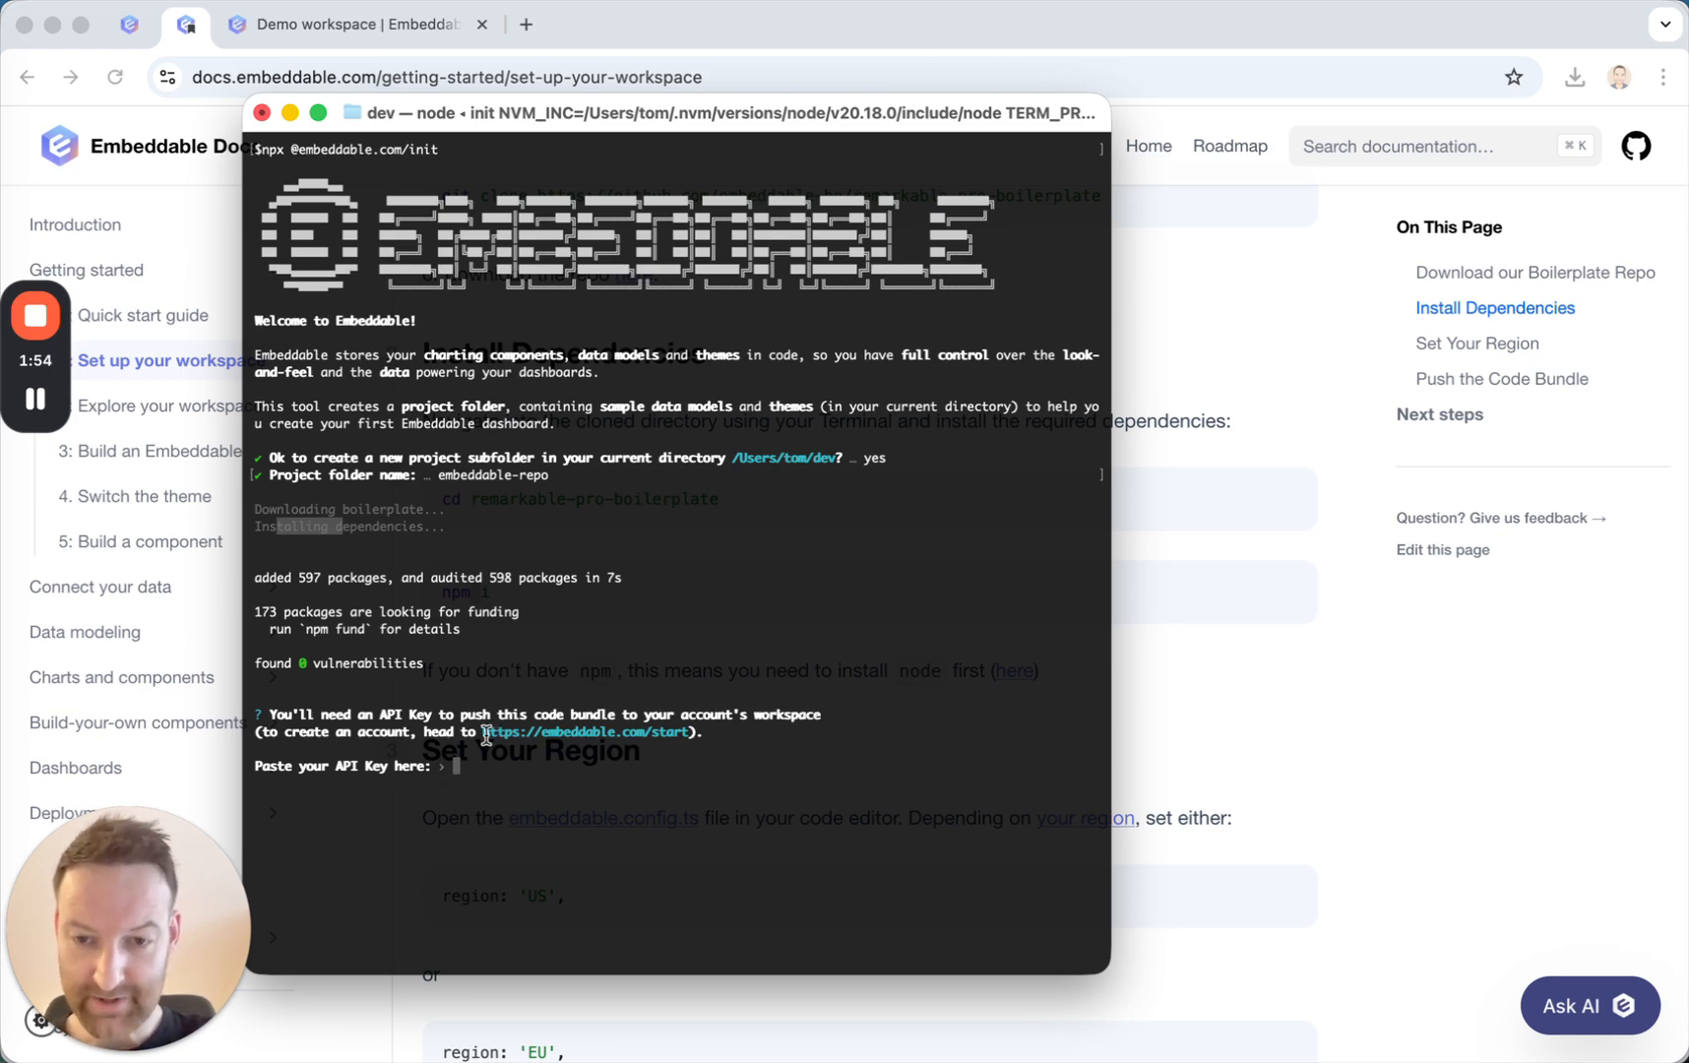
pyautogui.moveTo(482, 732); pyautogui.dragTo(683, 730)
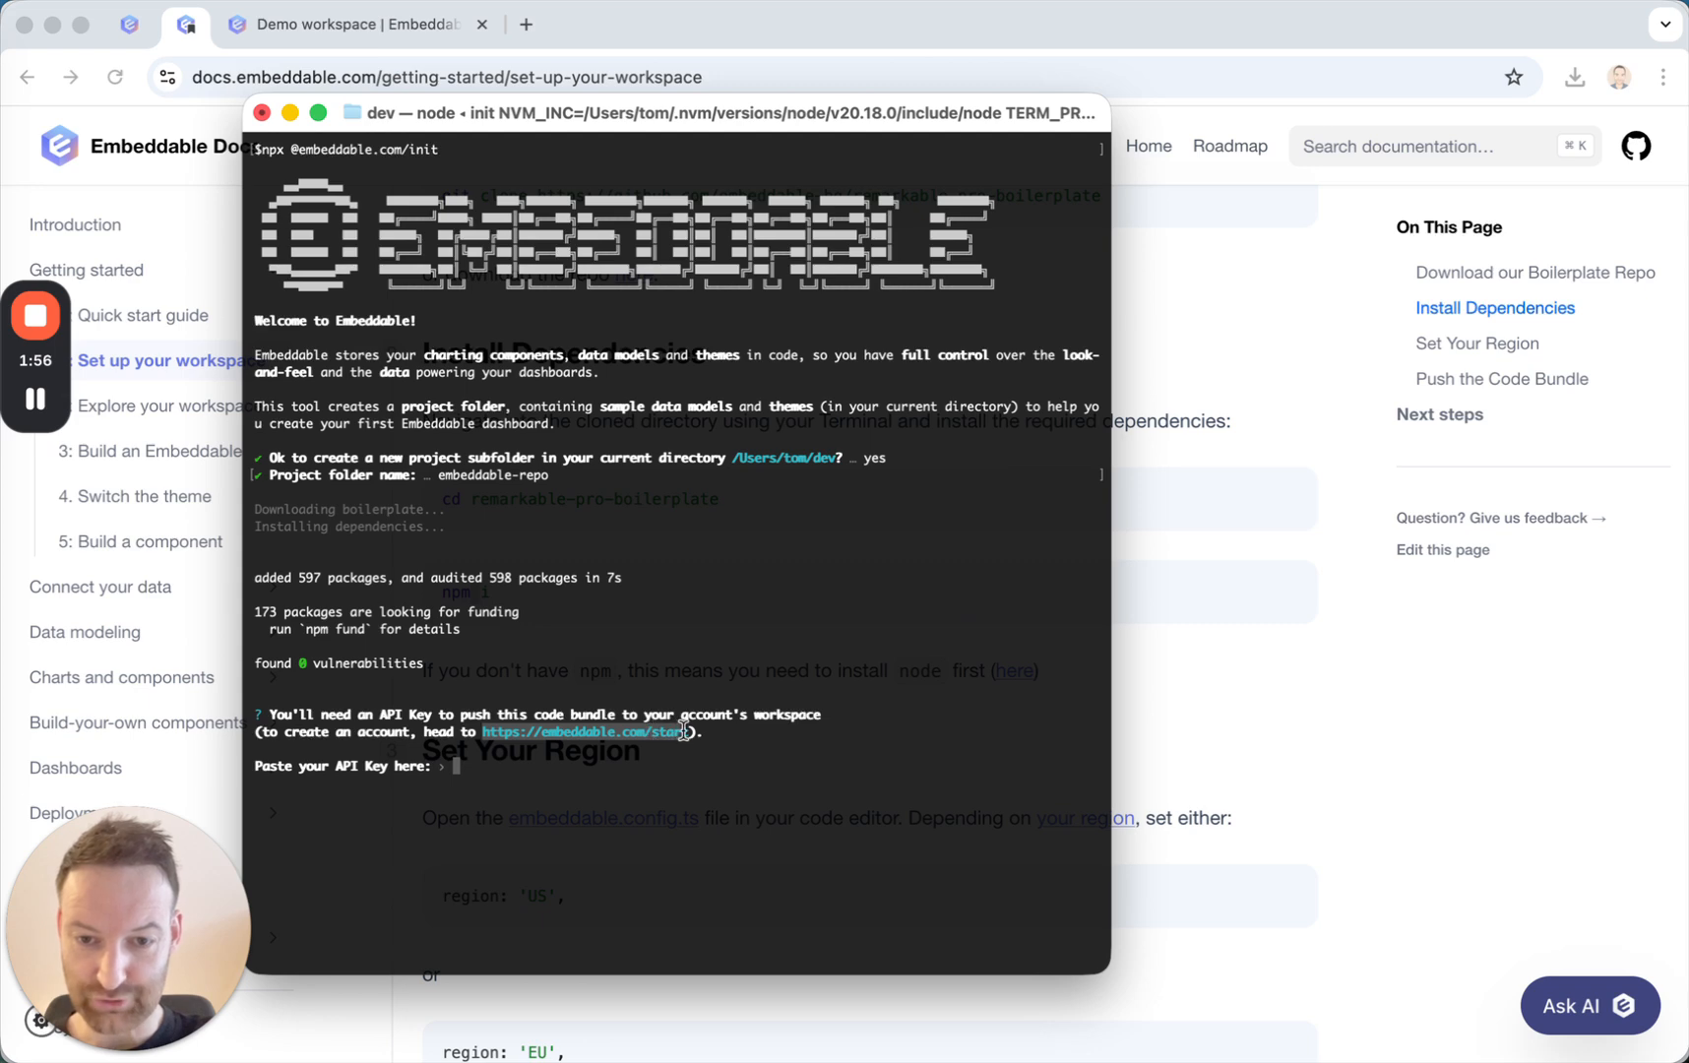
pyautogui.press('super+c')
pyautogui.click(525, 24)
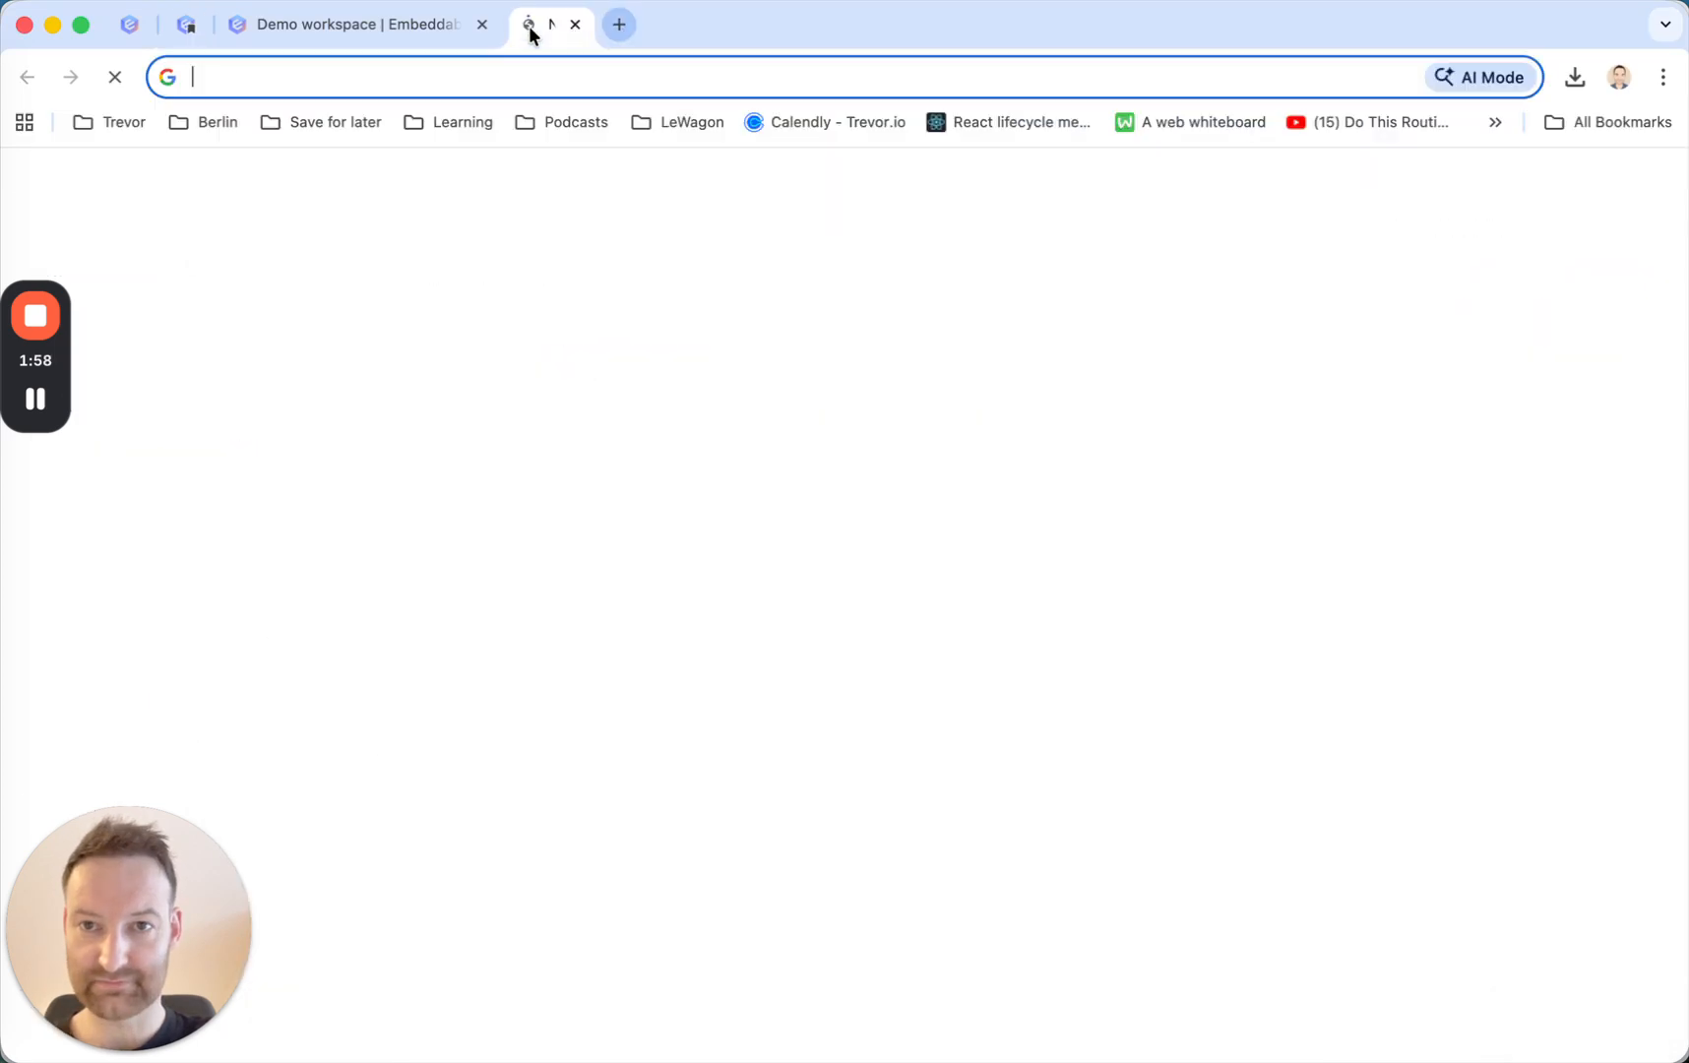
pyautogui.press('super+v')
pyautogui.write('t')
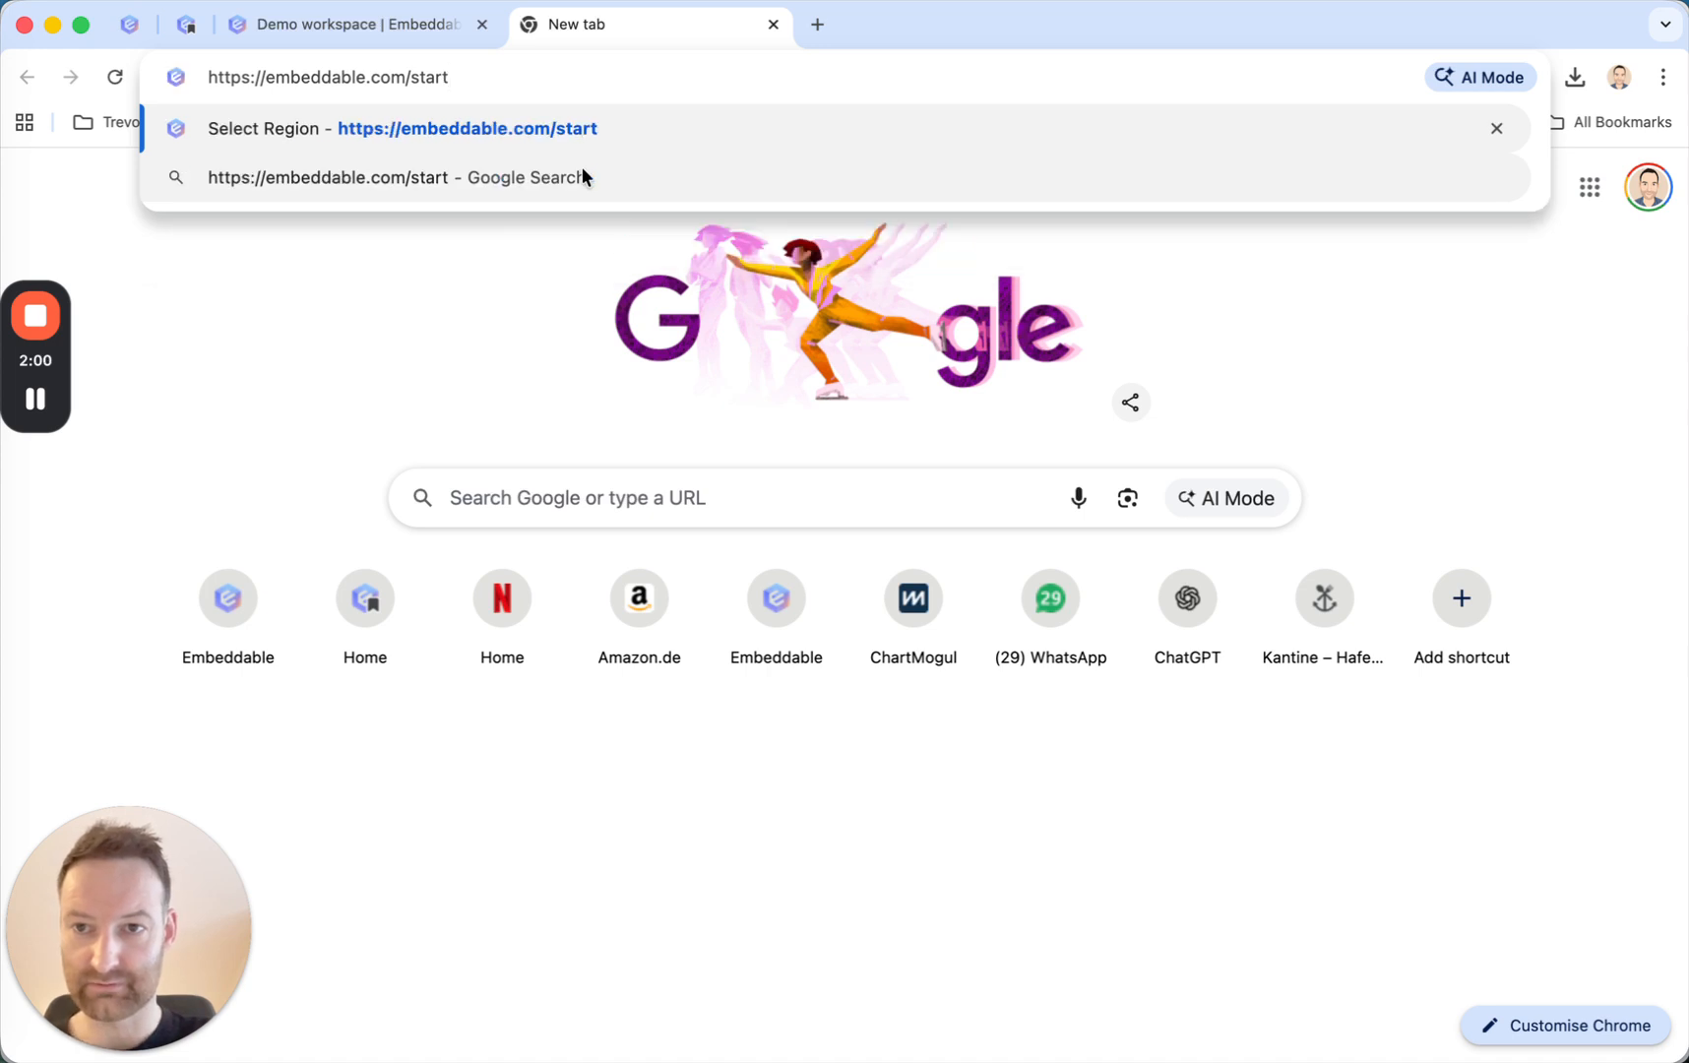
pyautogui.press('Return')
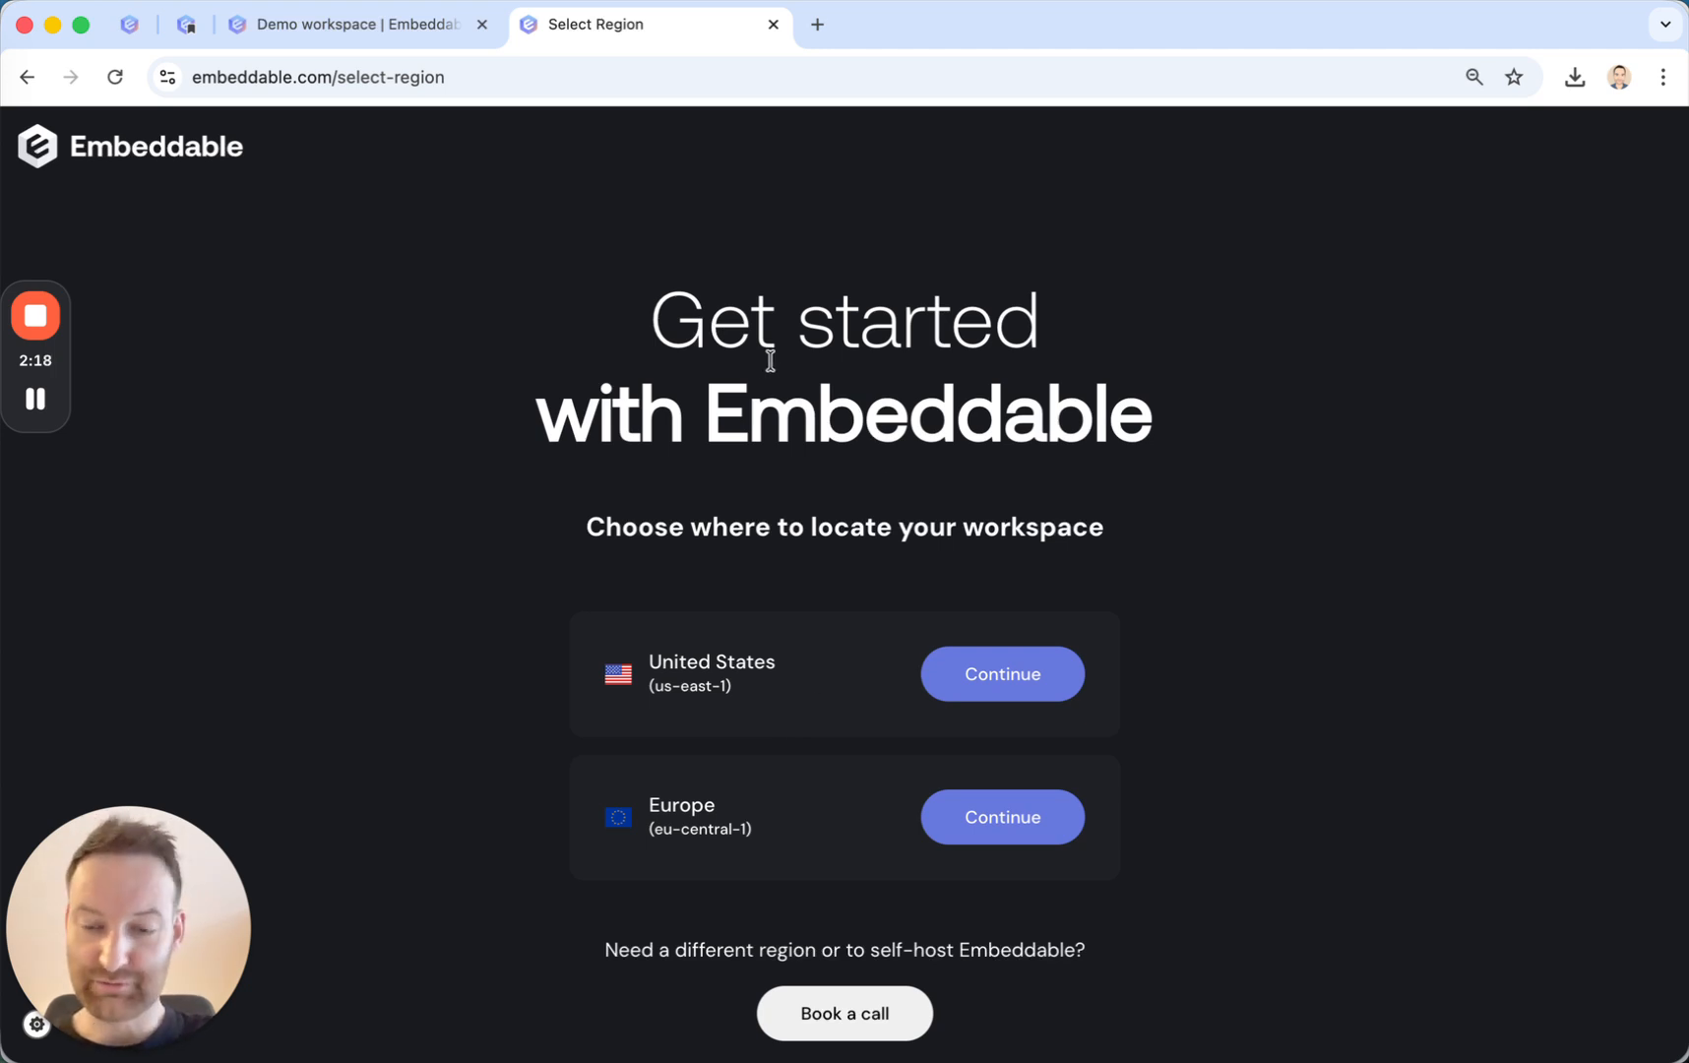
pyautogui.click(774, 24)
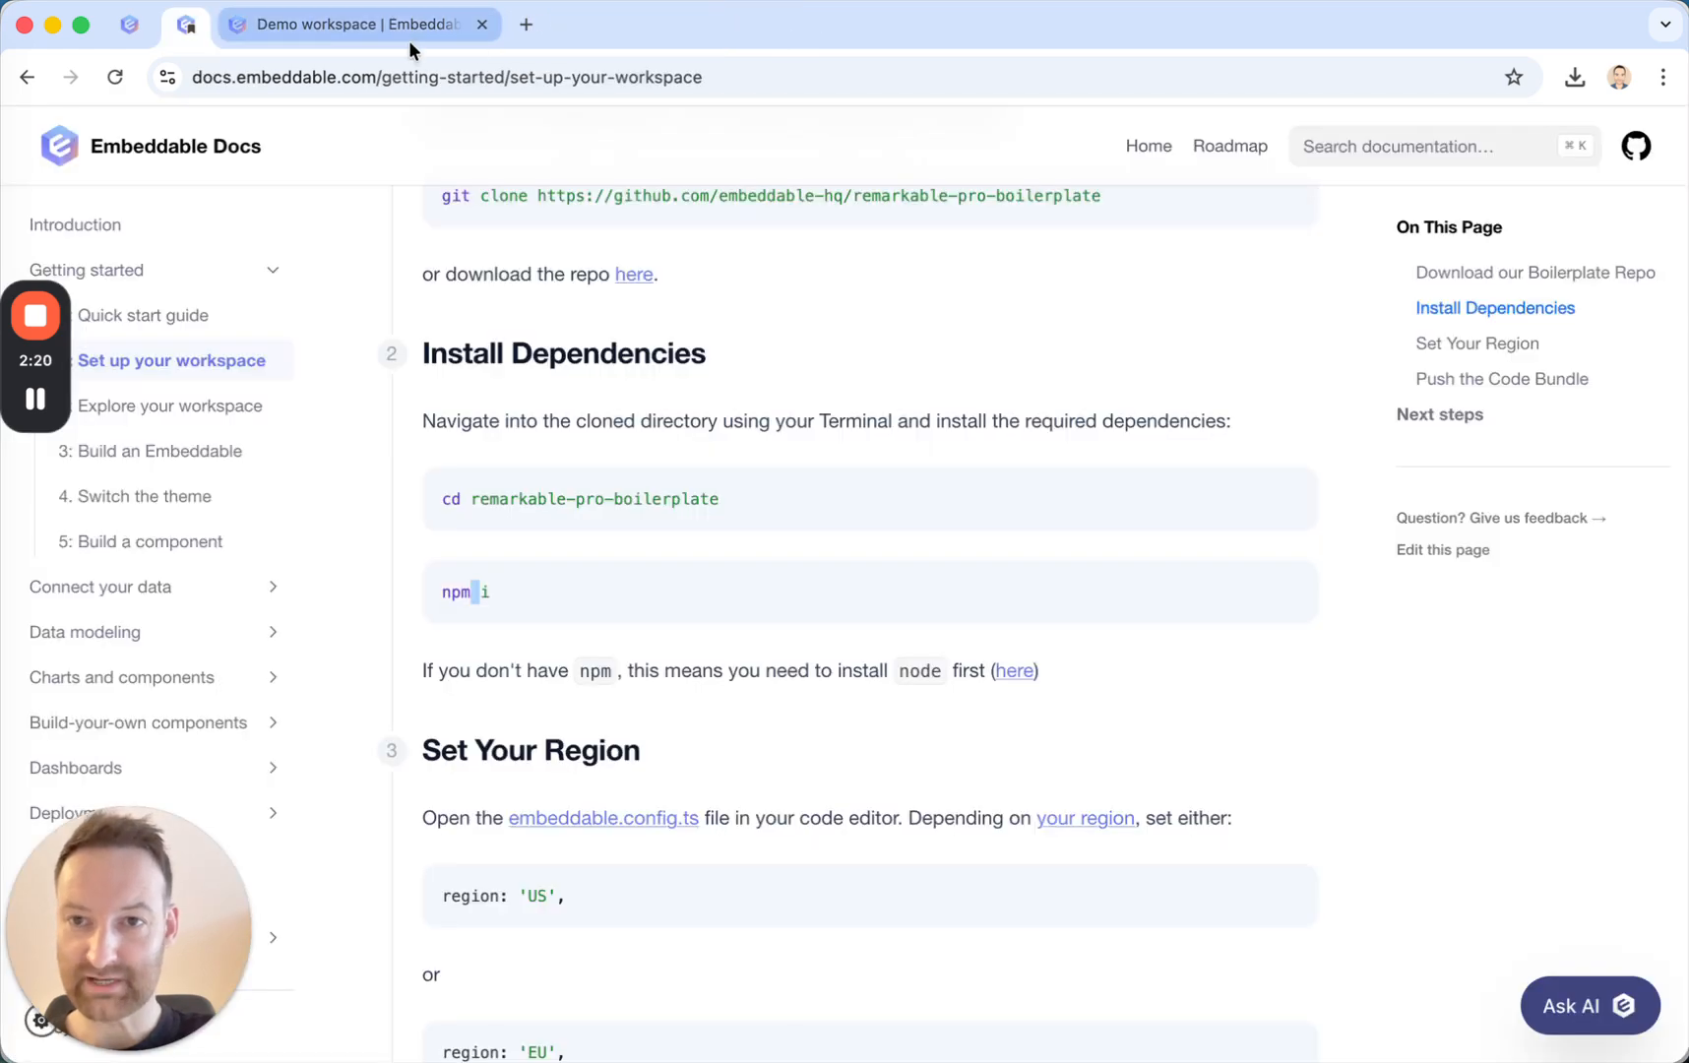
# Copy the API key from the Demo workspace page in the browser and submit it at Terminal's API key prompt.
pyautogui.click(400, 36)
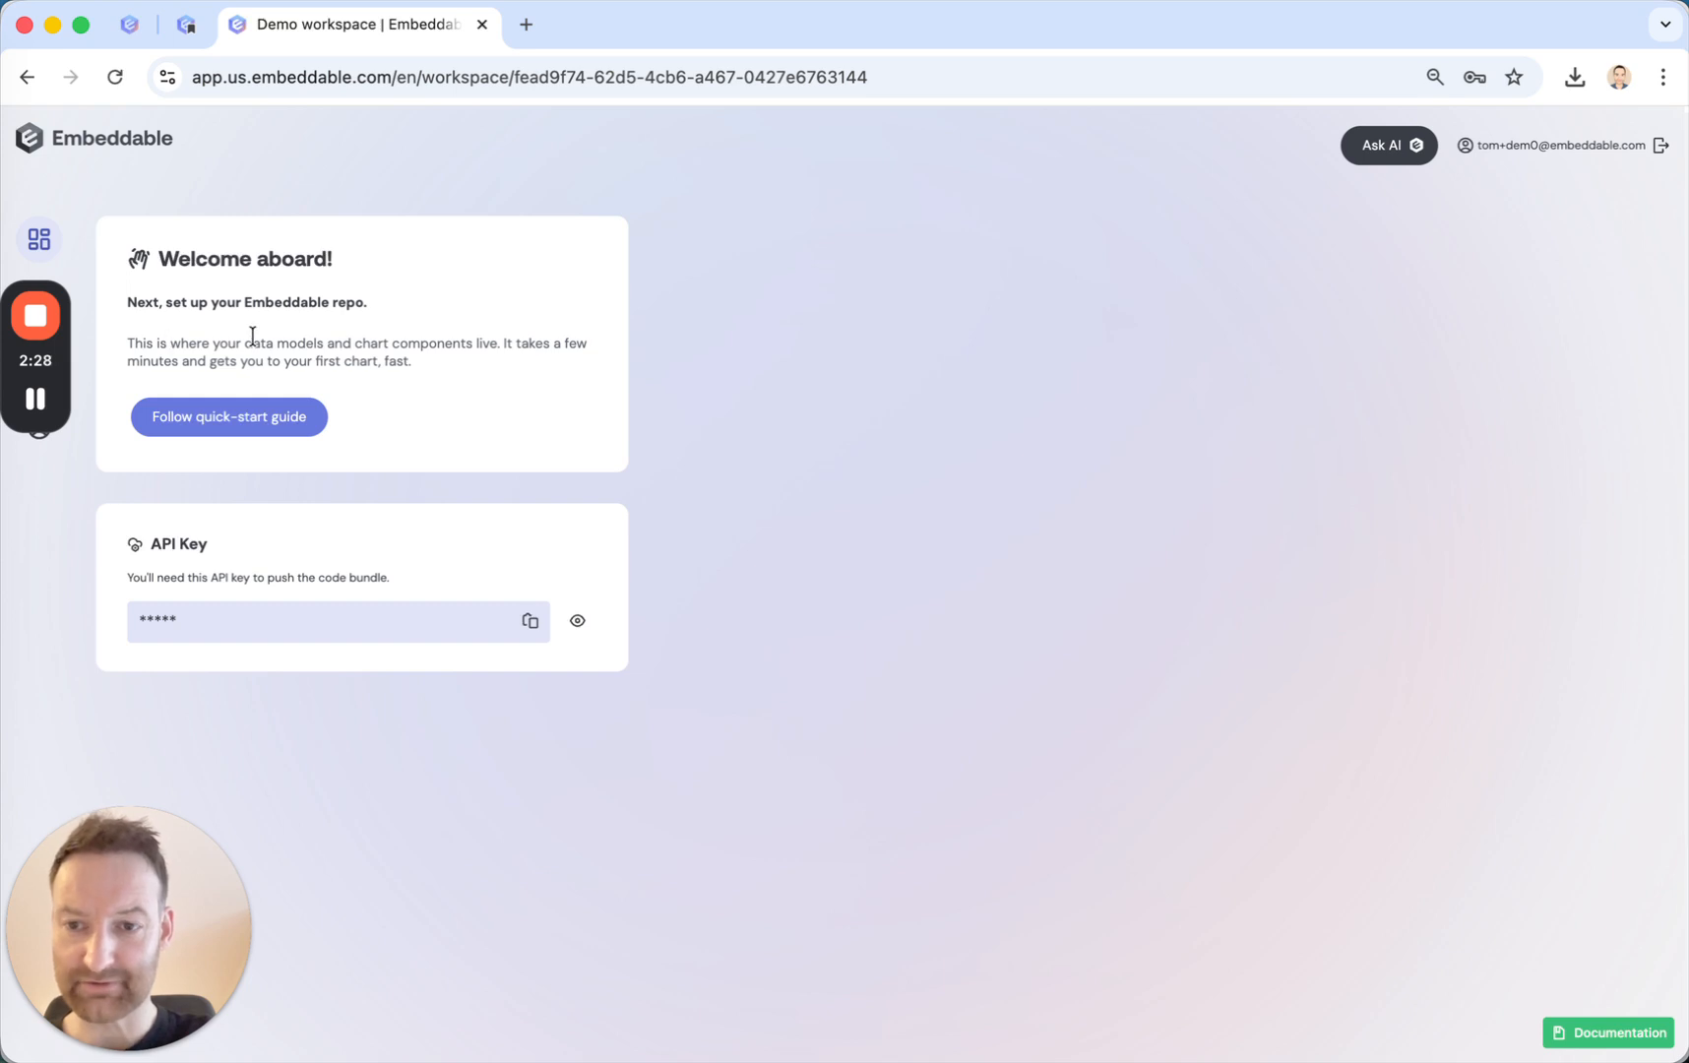
pyautogui.click(529, 621)
pyautogui.press('super+Tab')
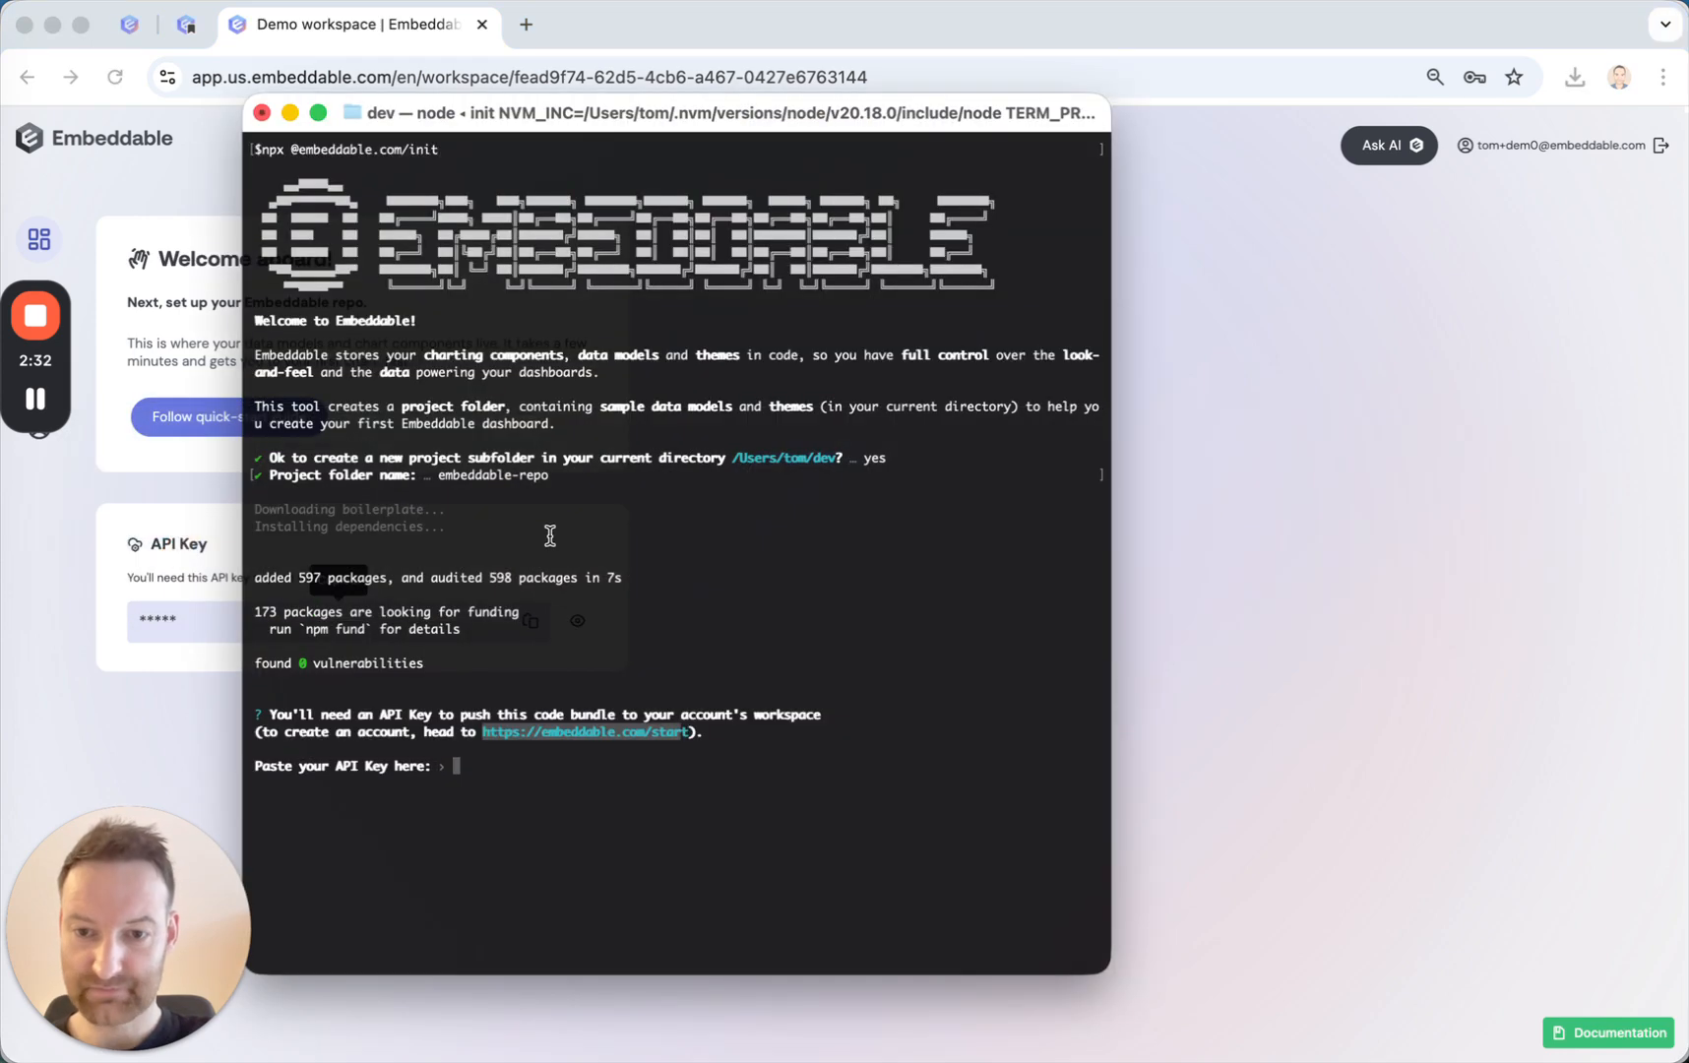
pyautogui.press('super+v')
pyautogui.press('Return')
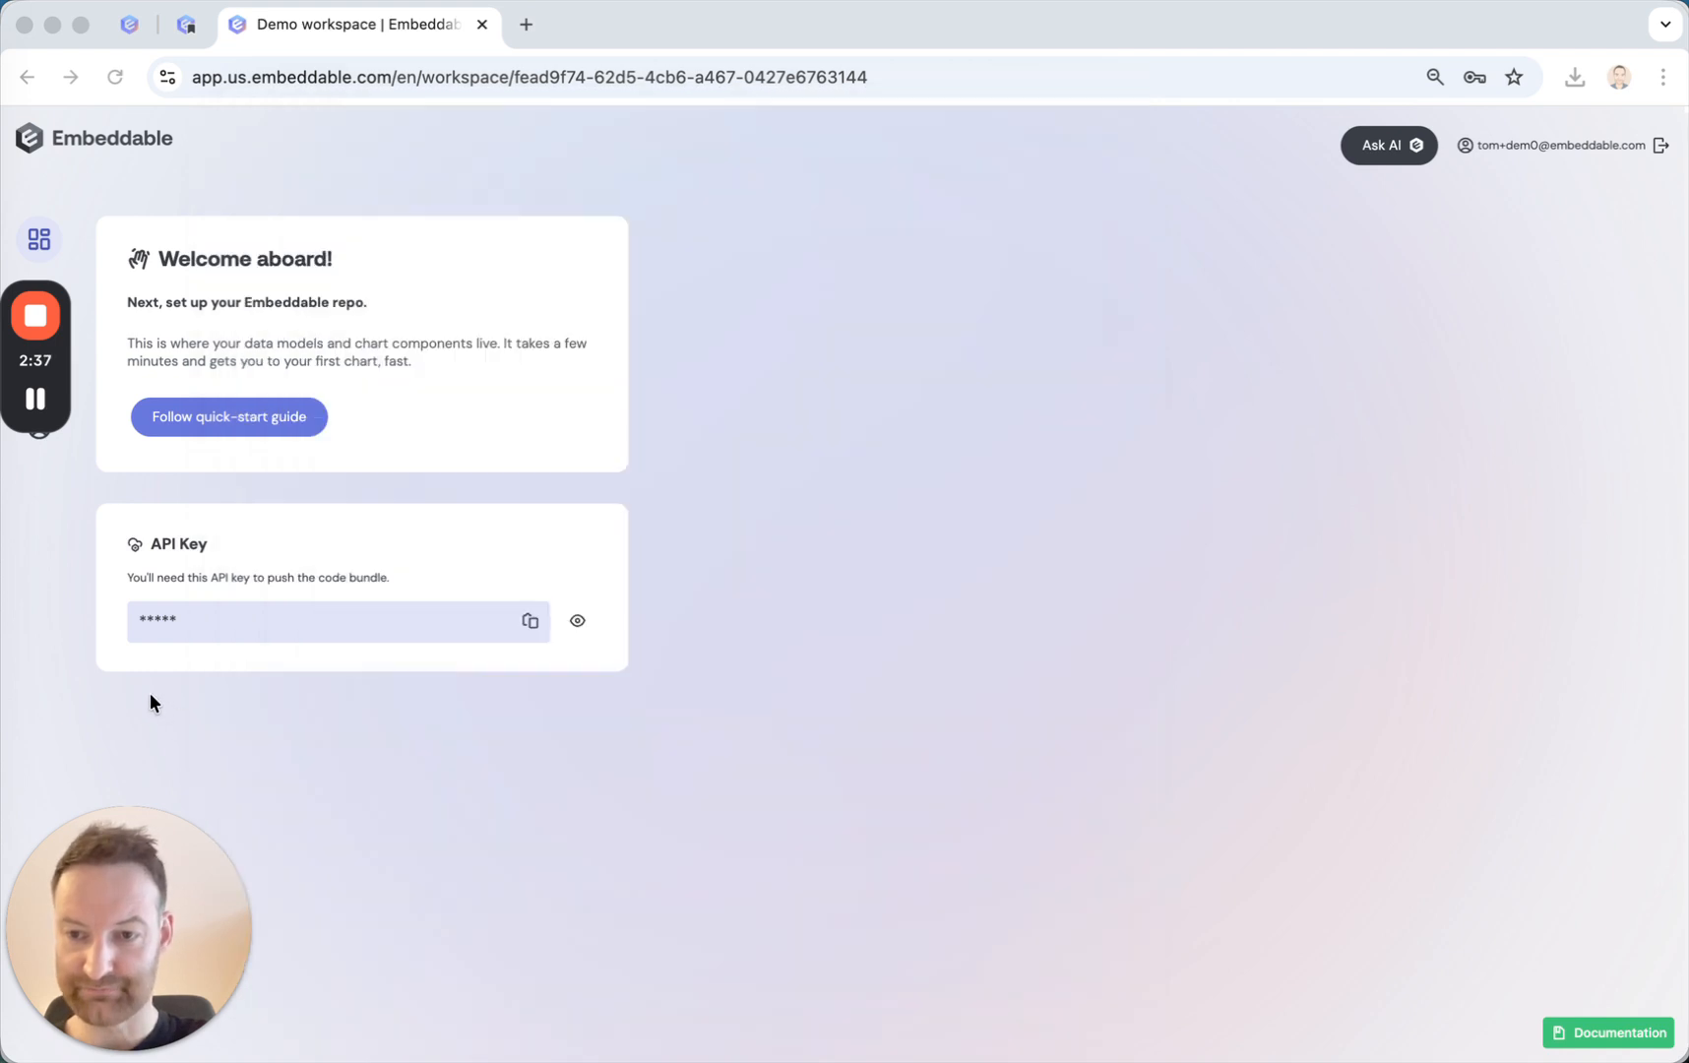
# Check the workspace region in the browser, and confirm US as the region in Terminal to start building the bundle.
pyautogui.click(150, 697)
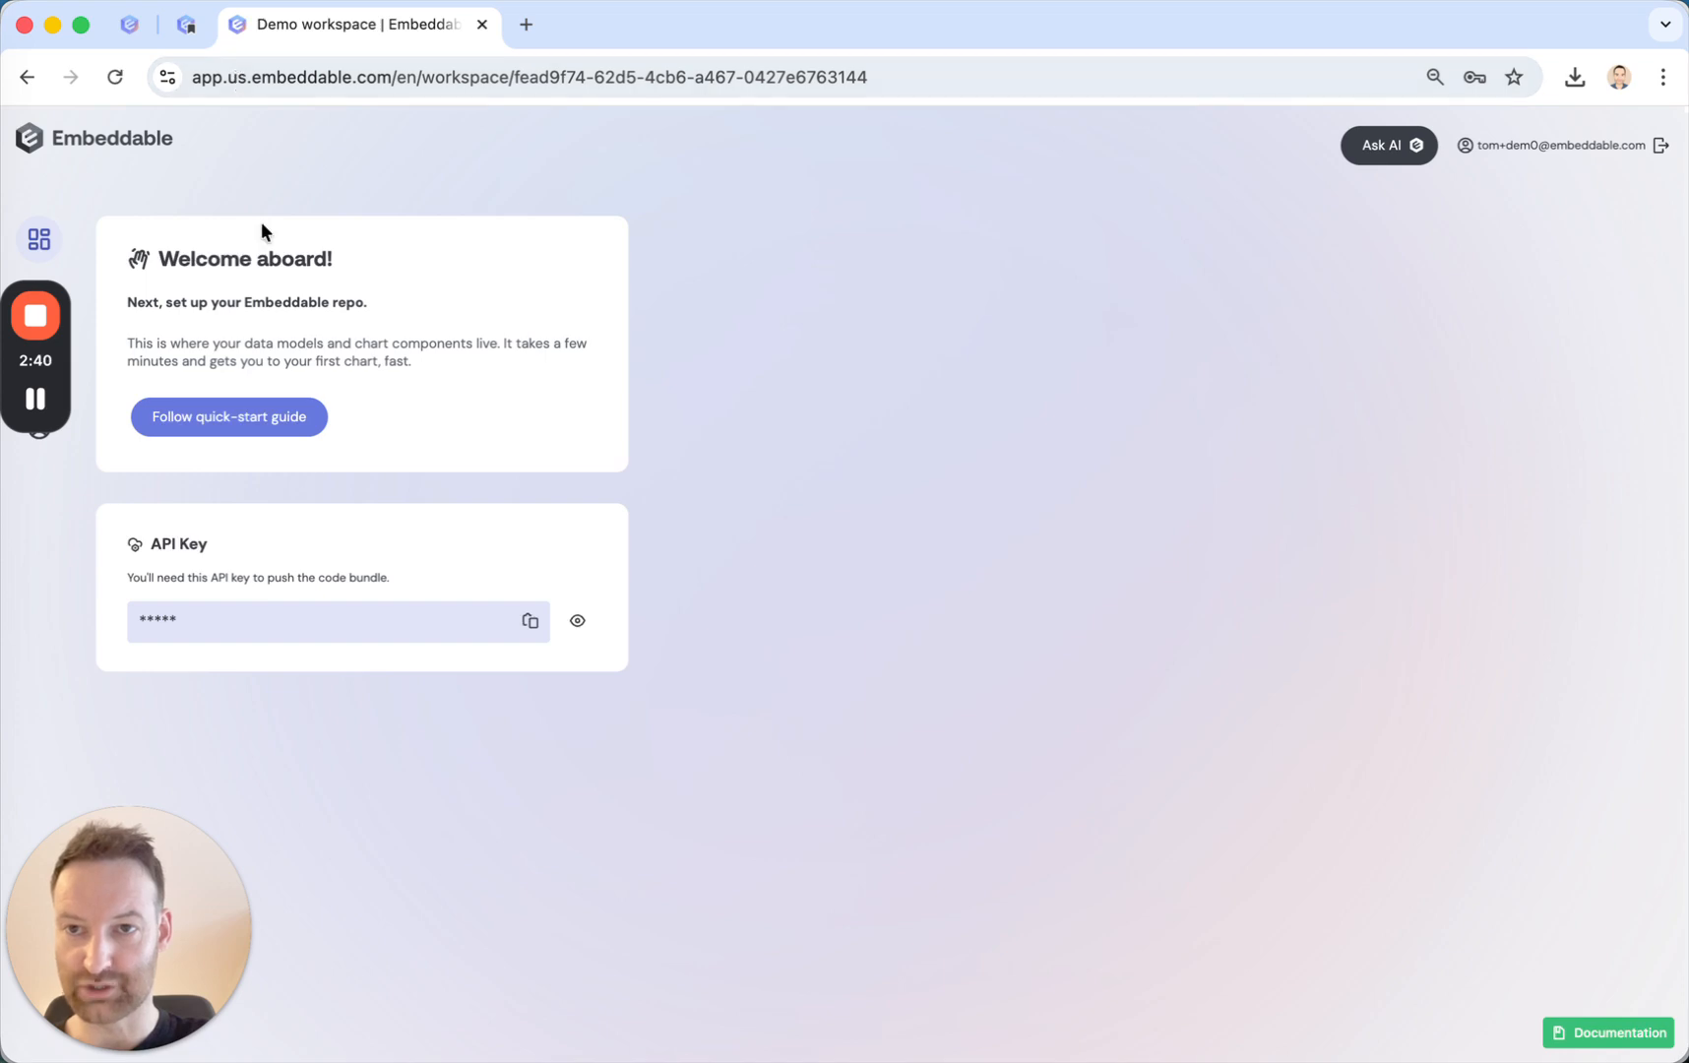
pyautogui.press('super+Tab')
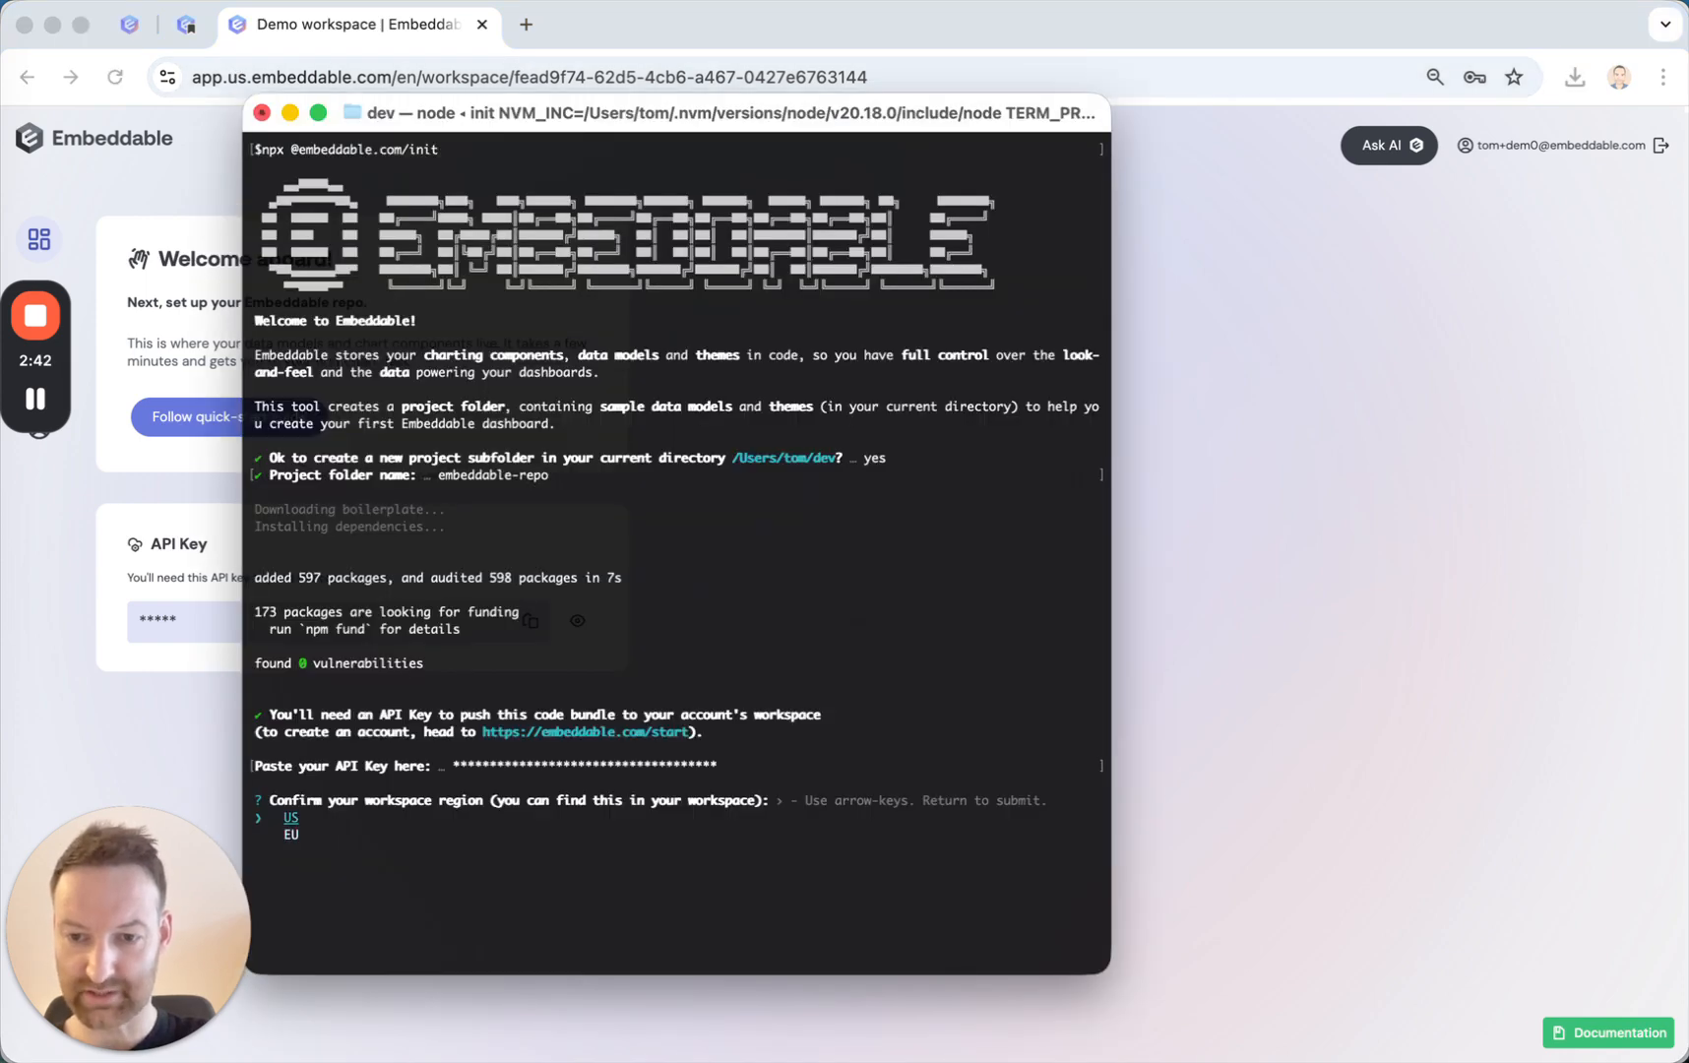
pyautogui.press('Return')
pyautogui.doubleClick(289, 835)
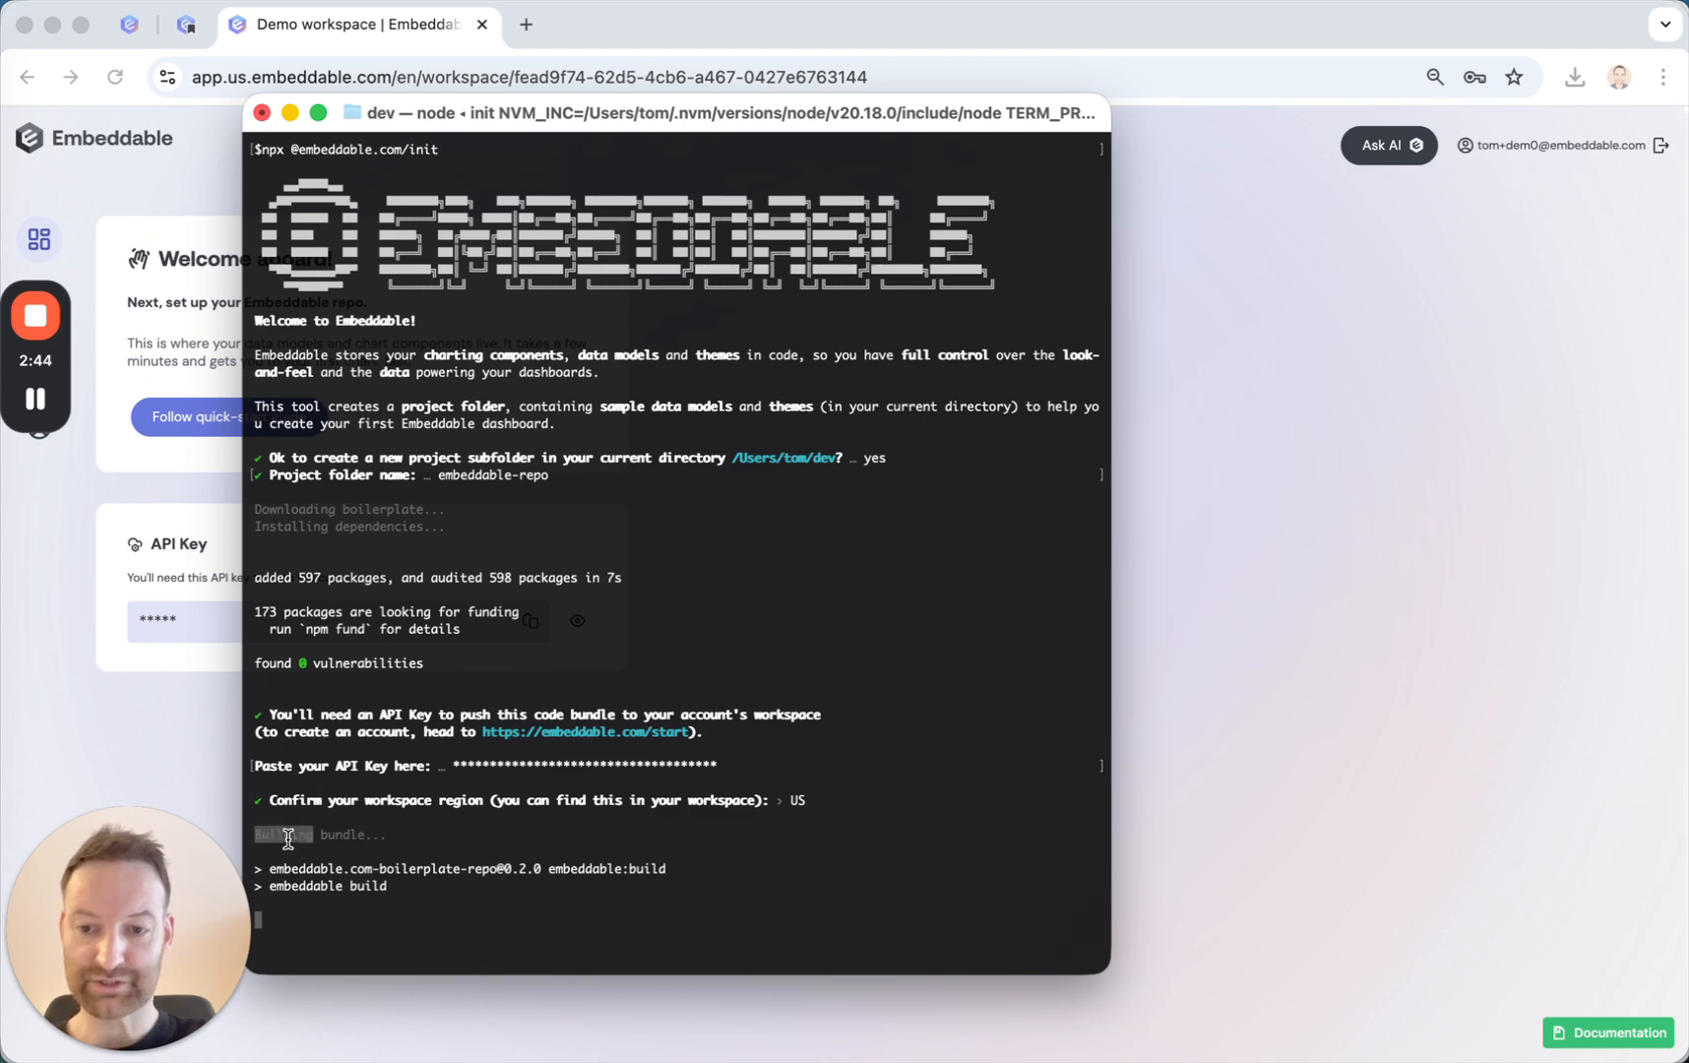
pyautogui.tripleClick(289, 839)
pyautogui.click(321, 839)
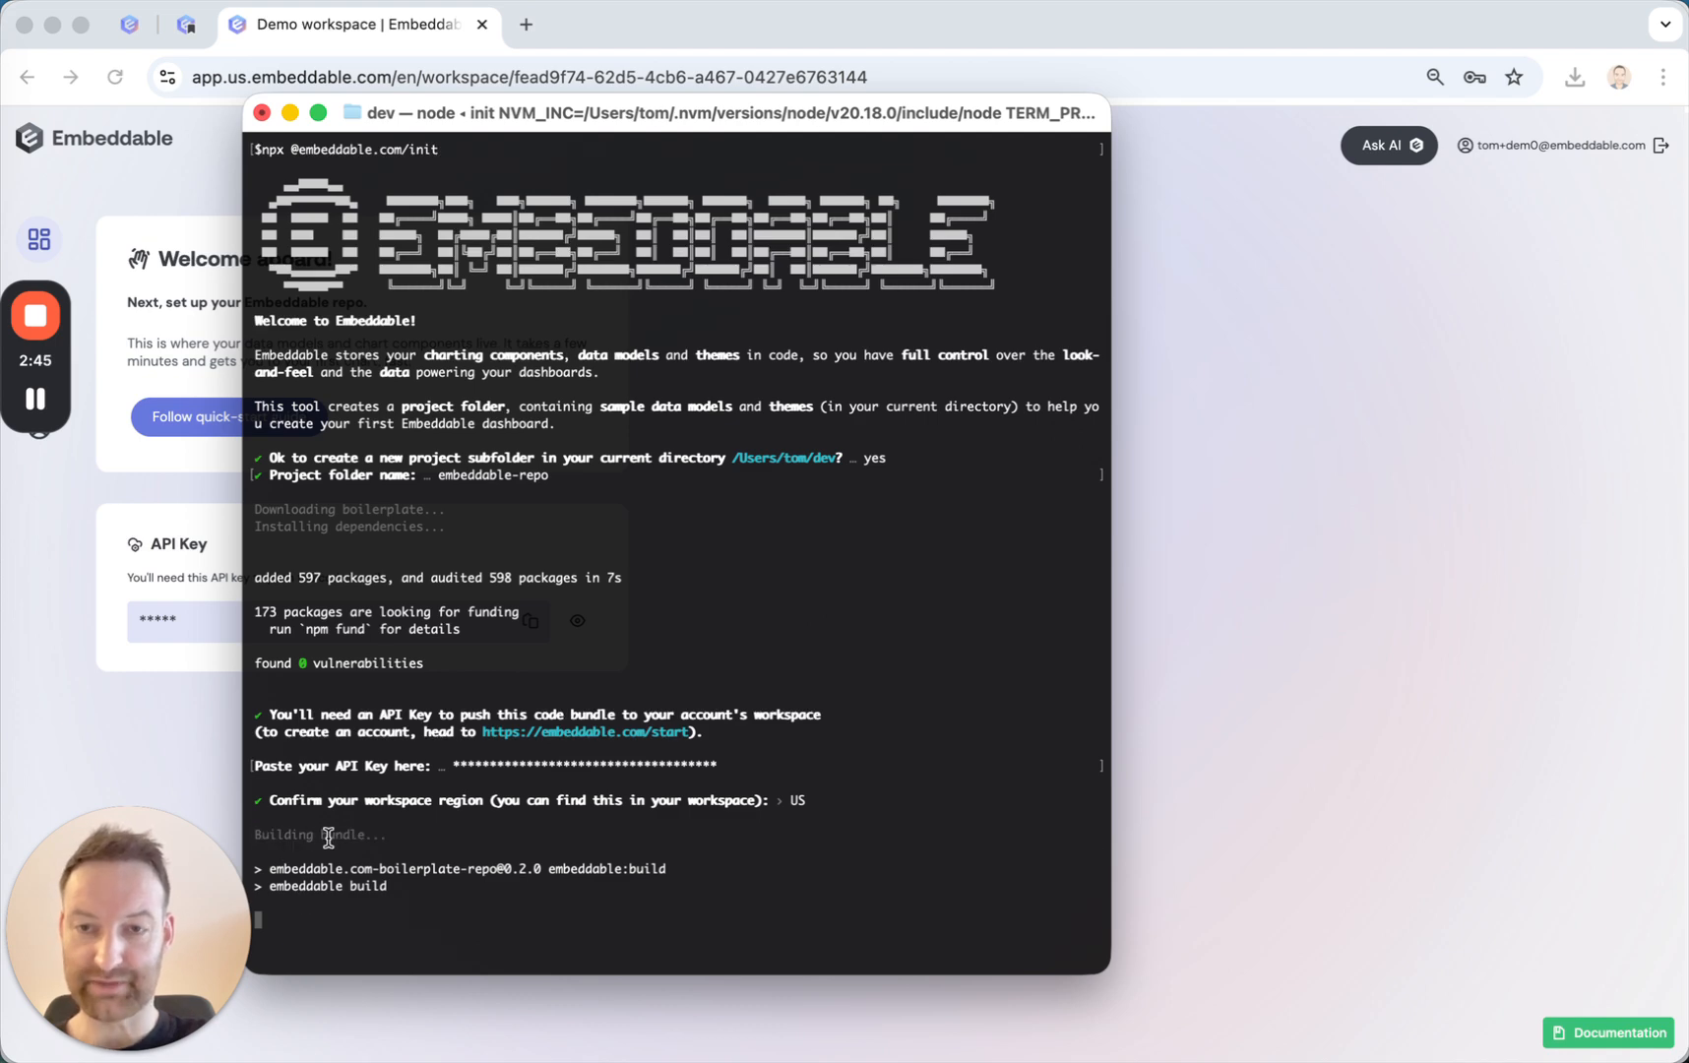
# Review the documentation on setting the workspace region and on the login, build and push commands for the code bundle.
pyautogui.click(187, 25)
pyautogui.scroll(-4, 802, 599)
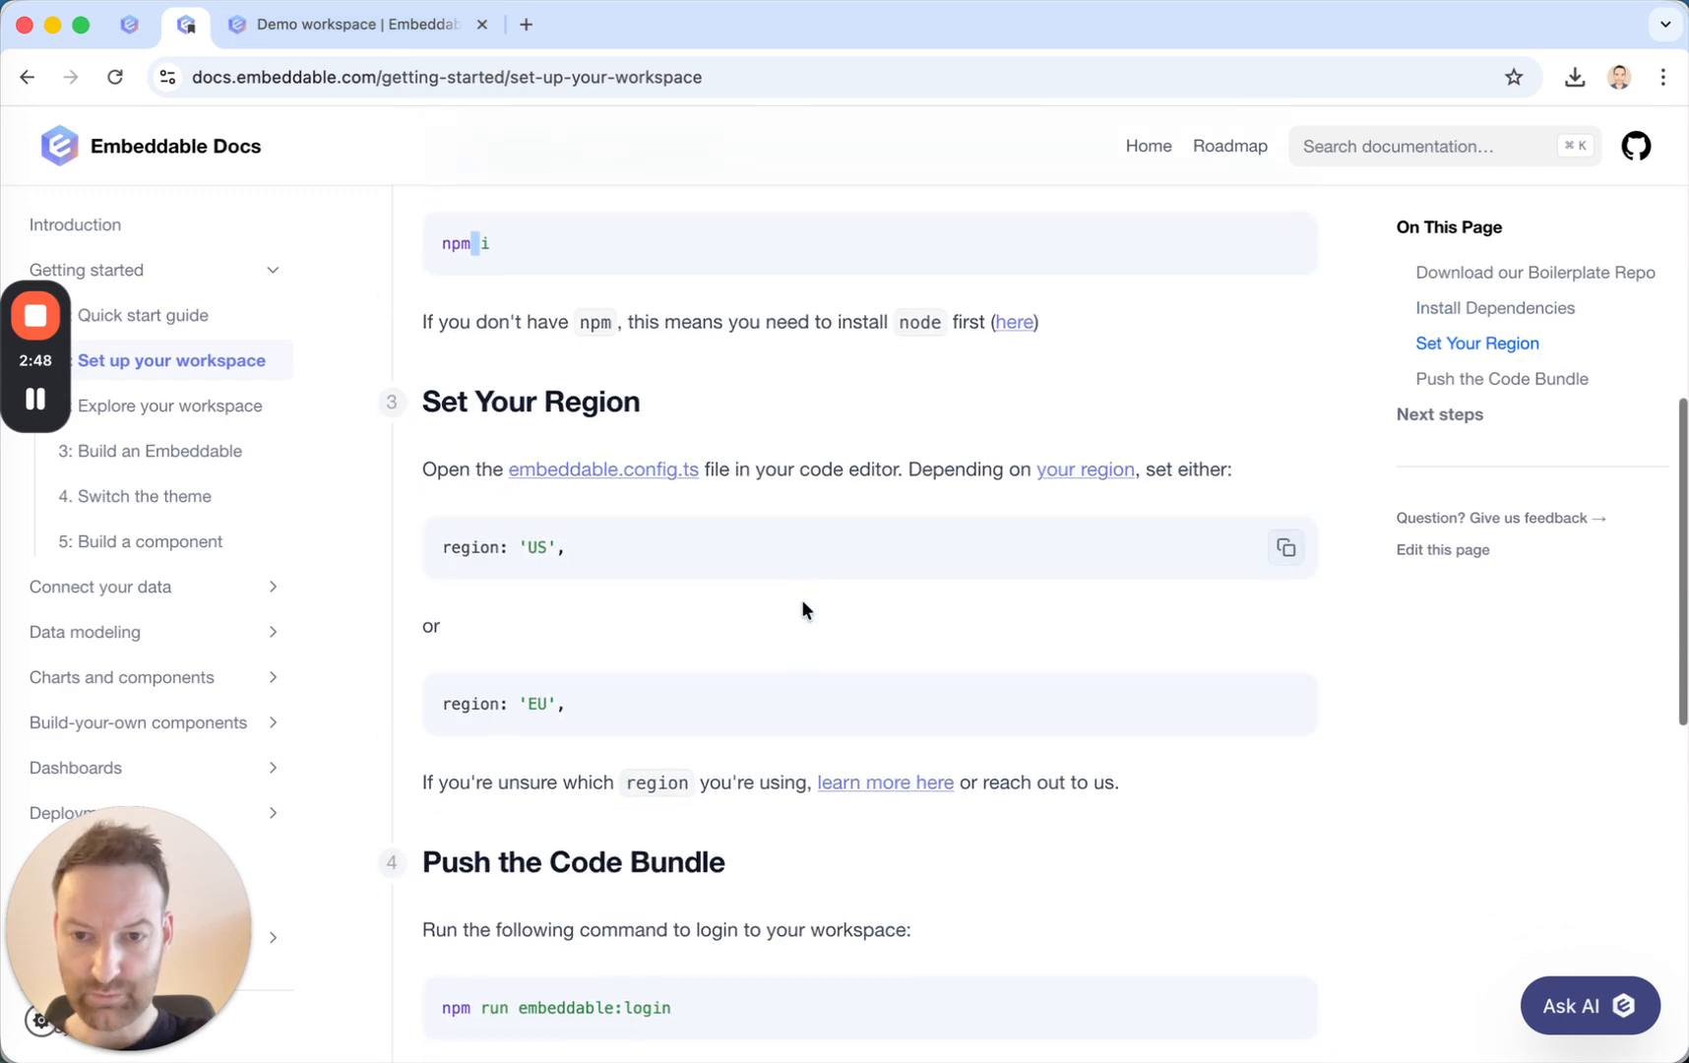
pyautogui.scroll(-1, 653, 589)
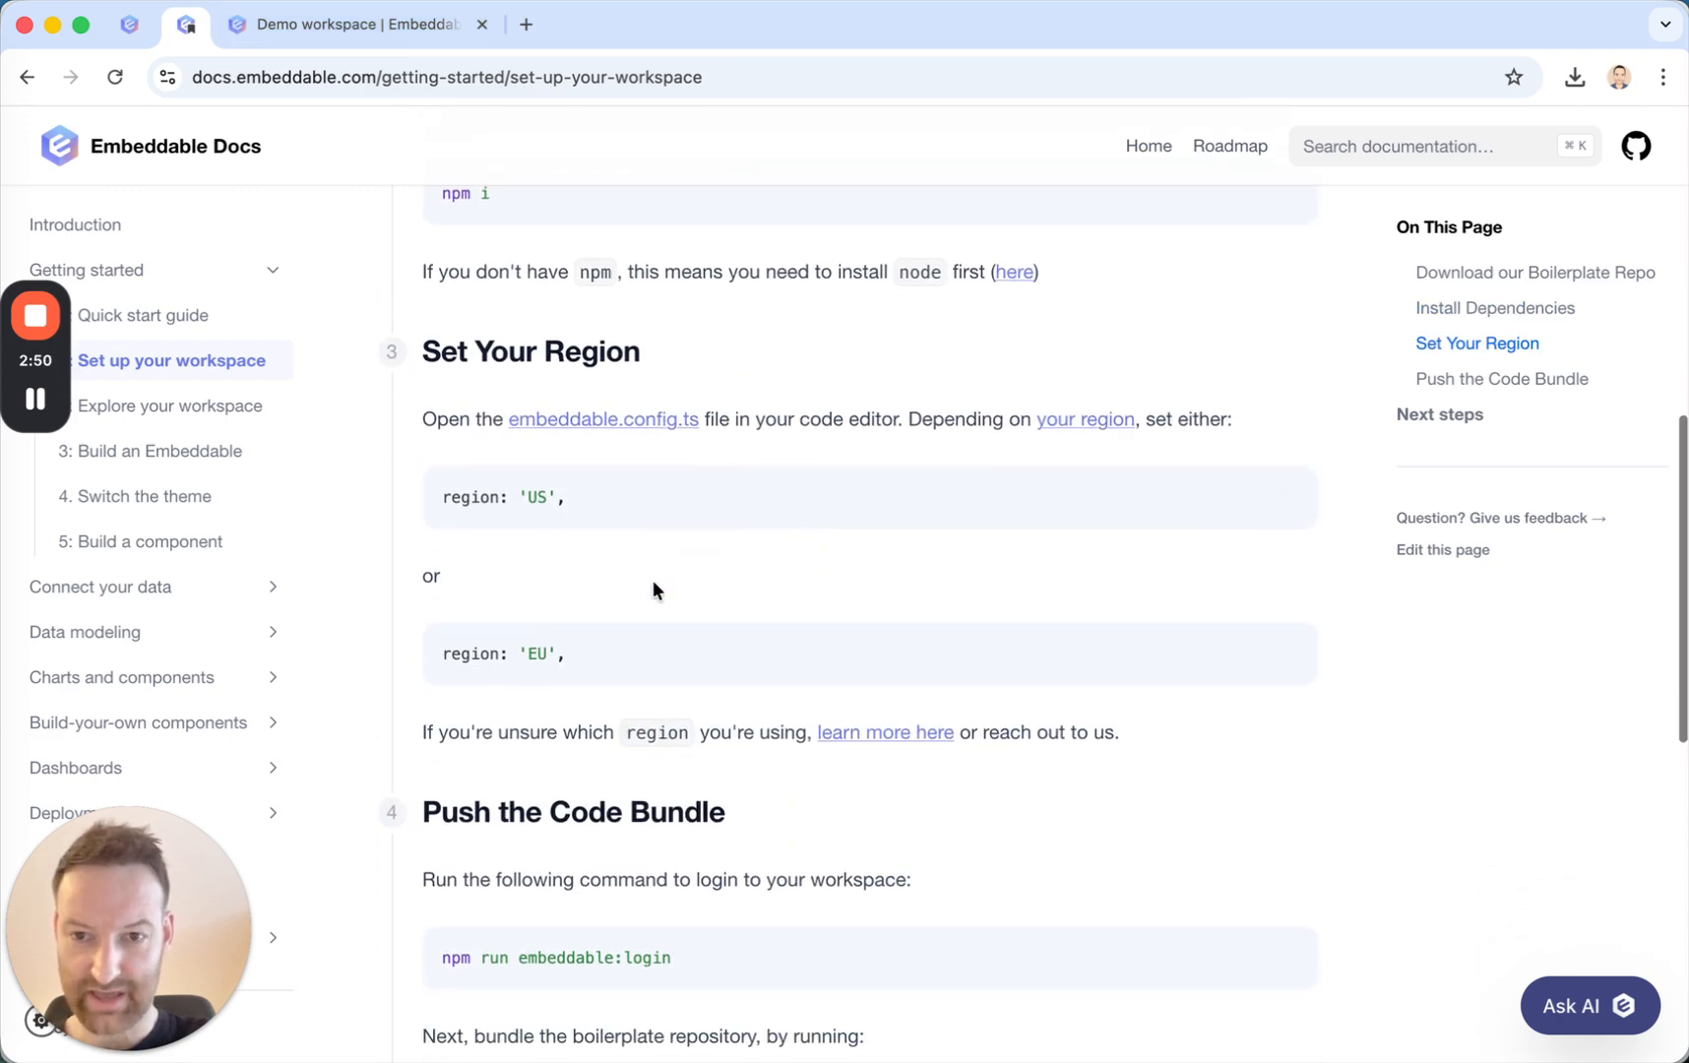
pyautogui.scroll(-1, 652, 591)
pyautogui.scroll(-2, 590, 441)
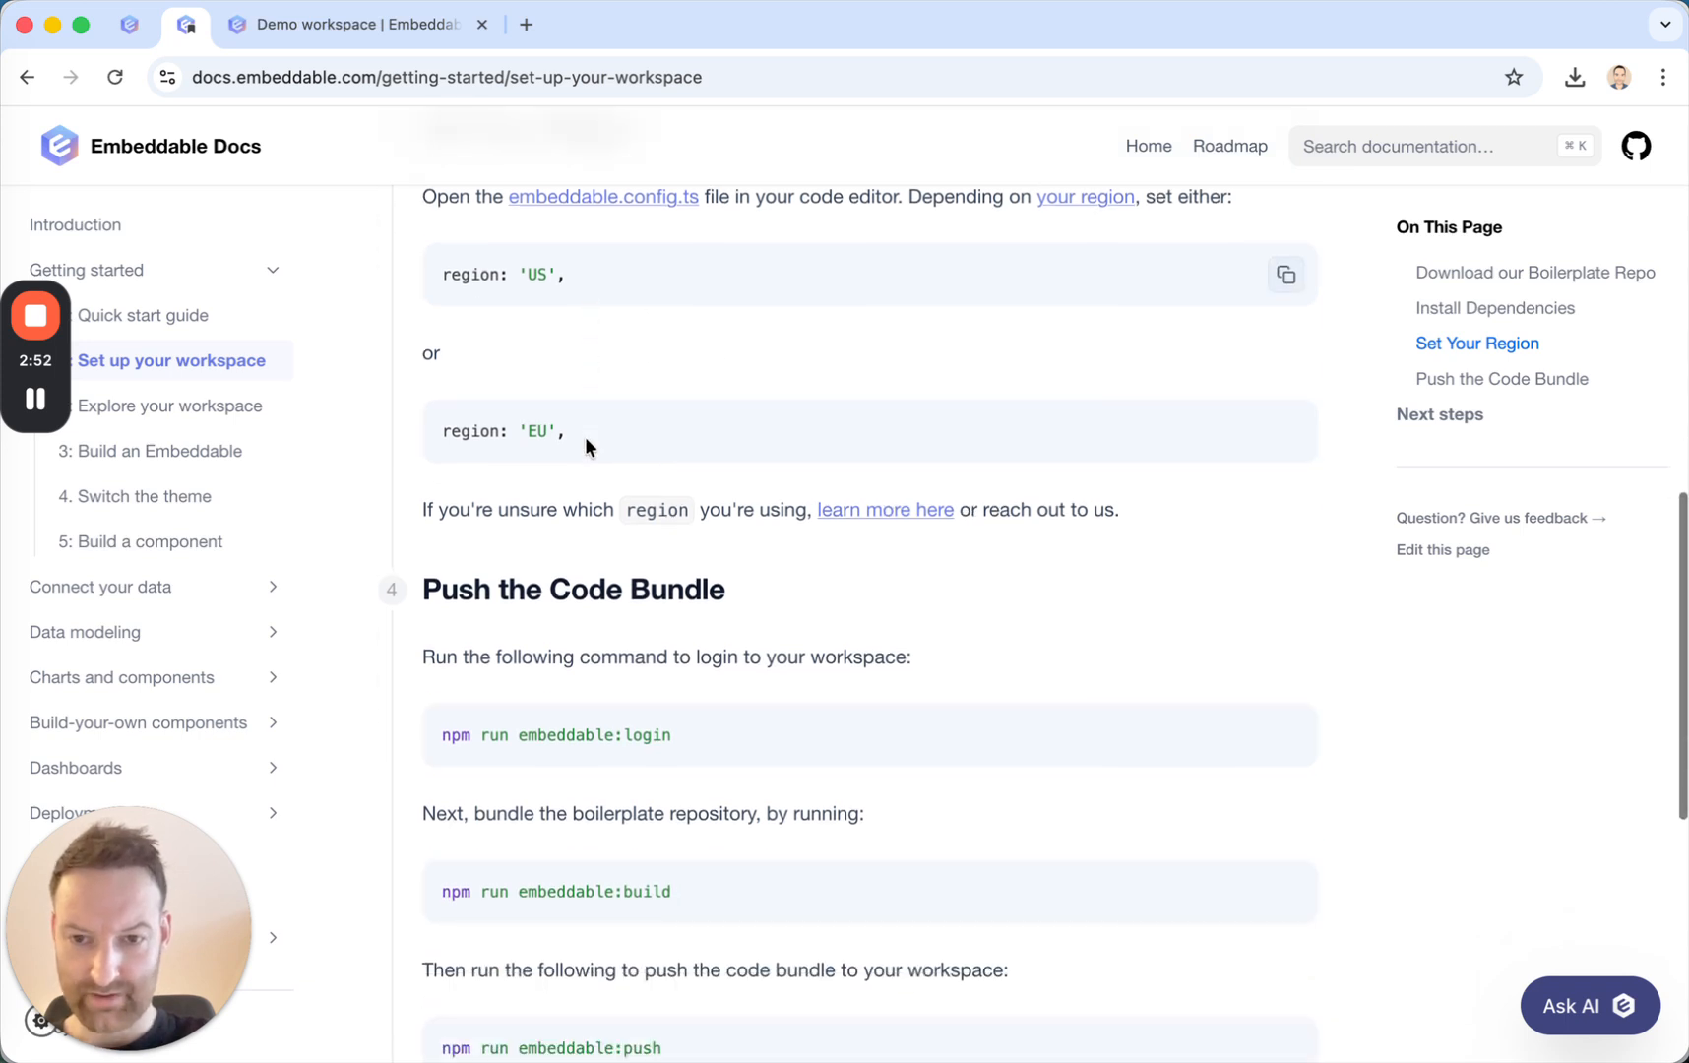
pyautogui.scroll(-1, 585, 435)
pyautogui.scroll(-3, 615, 405)
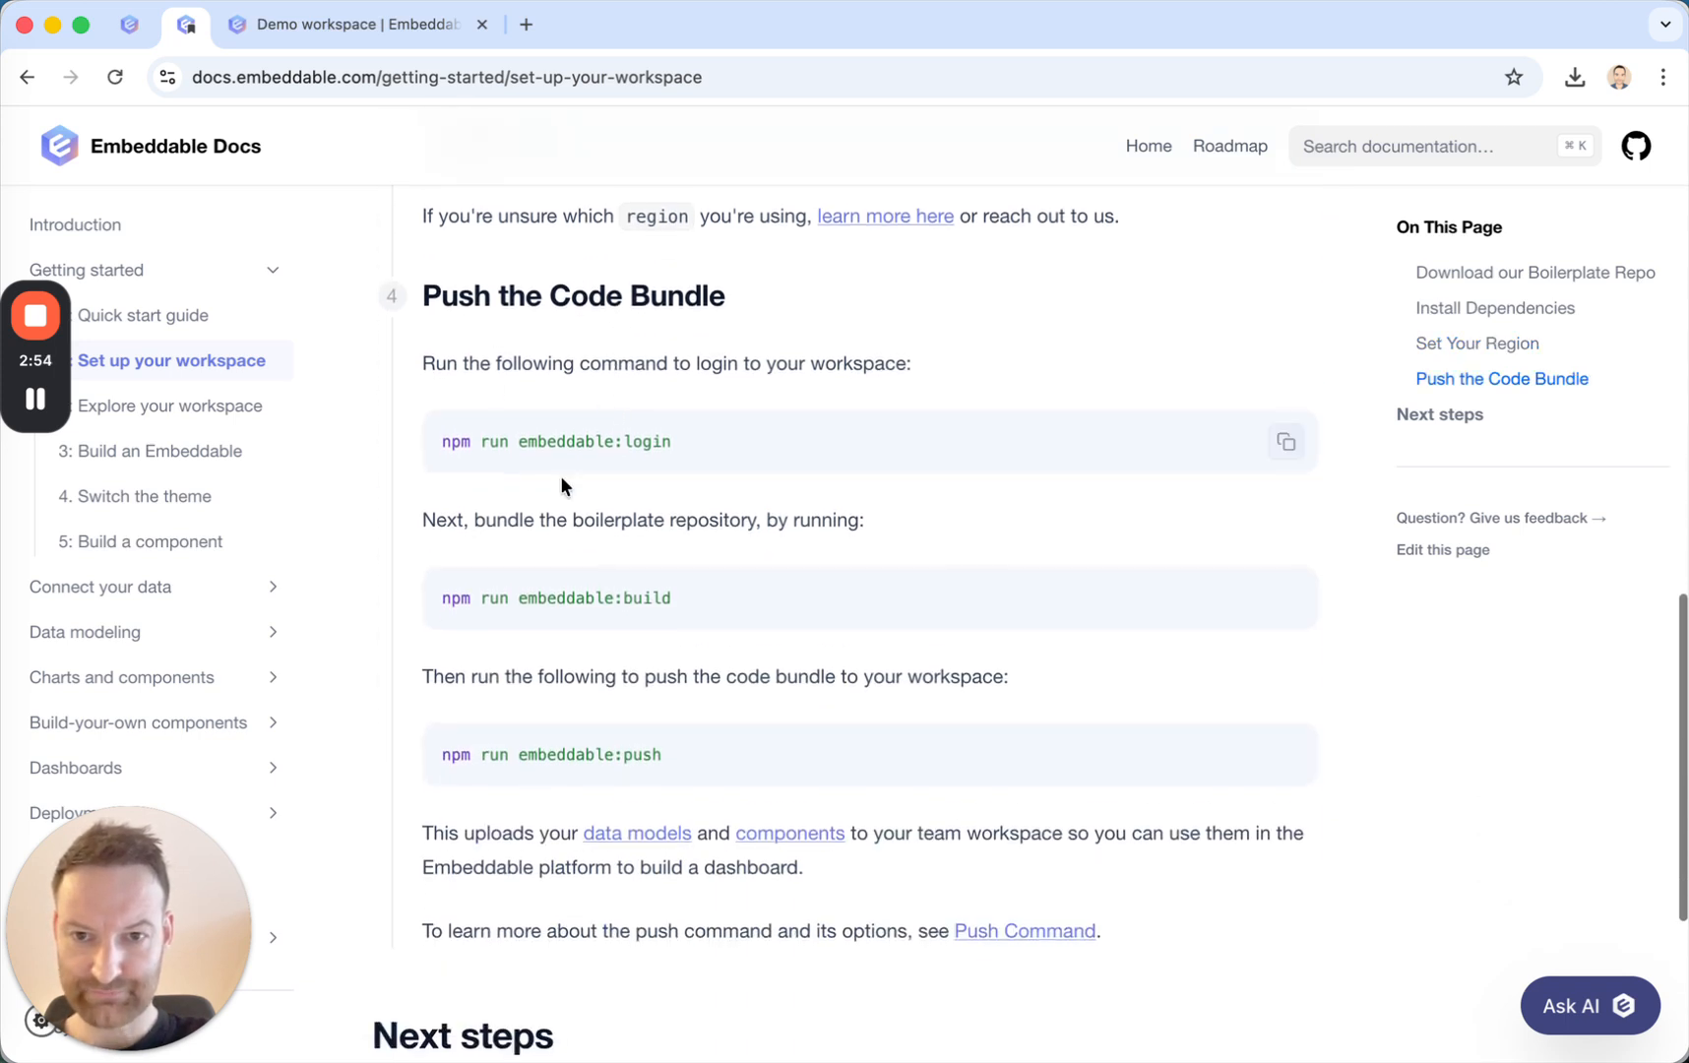
pyautogui.tripleClick(597, 440)
pyautogui.scroll(-2, 650, 564)
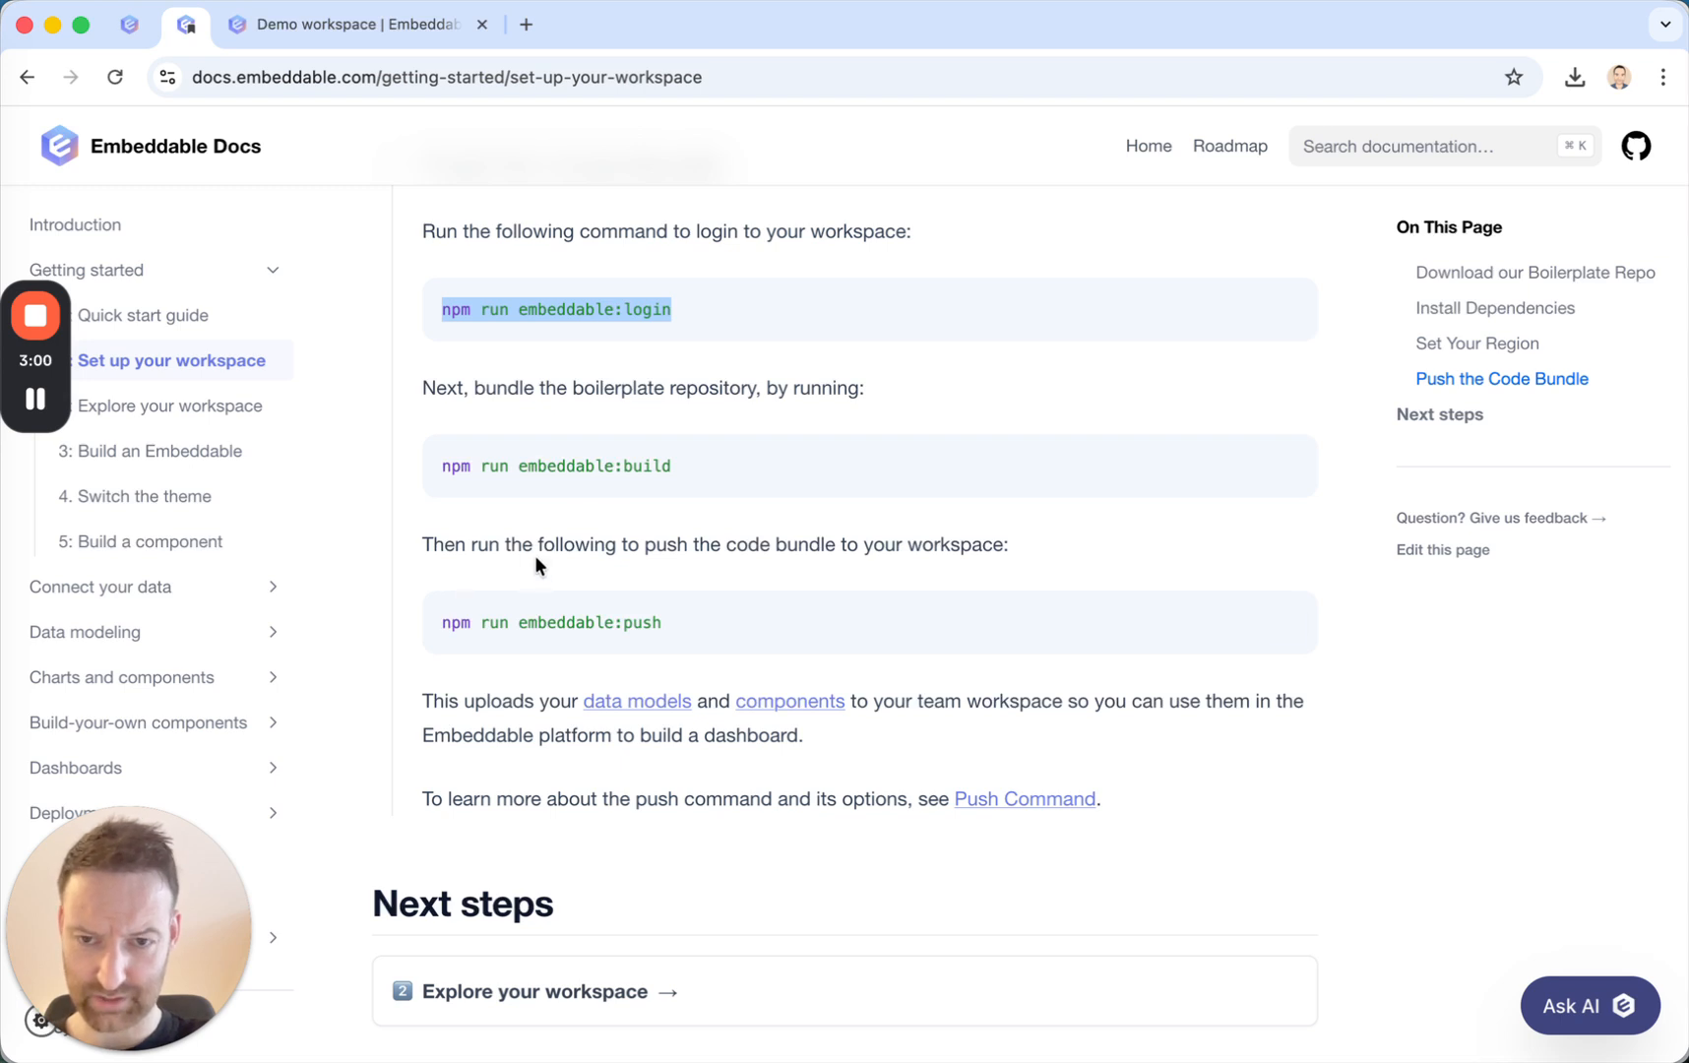
pyautogui.tripleClick(578, 465)
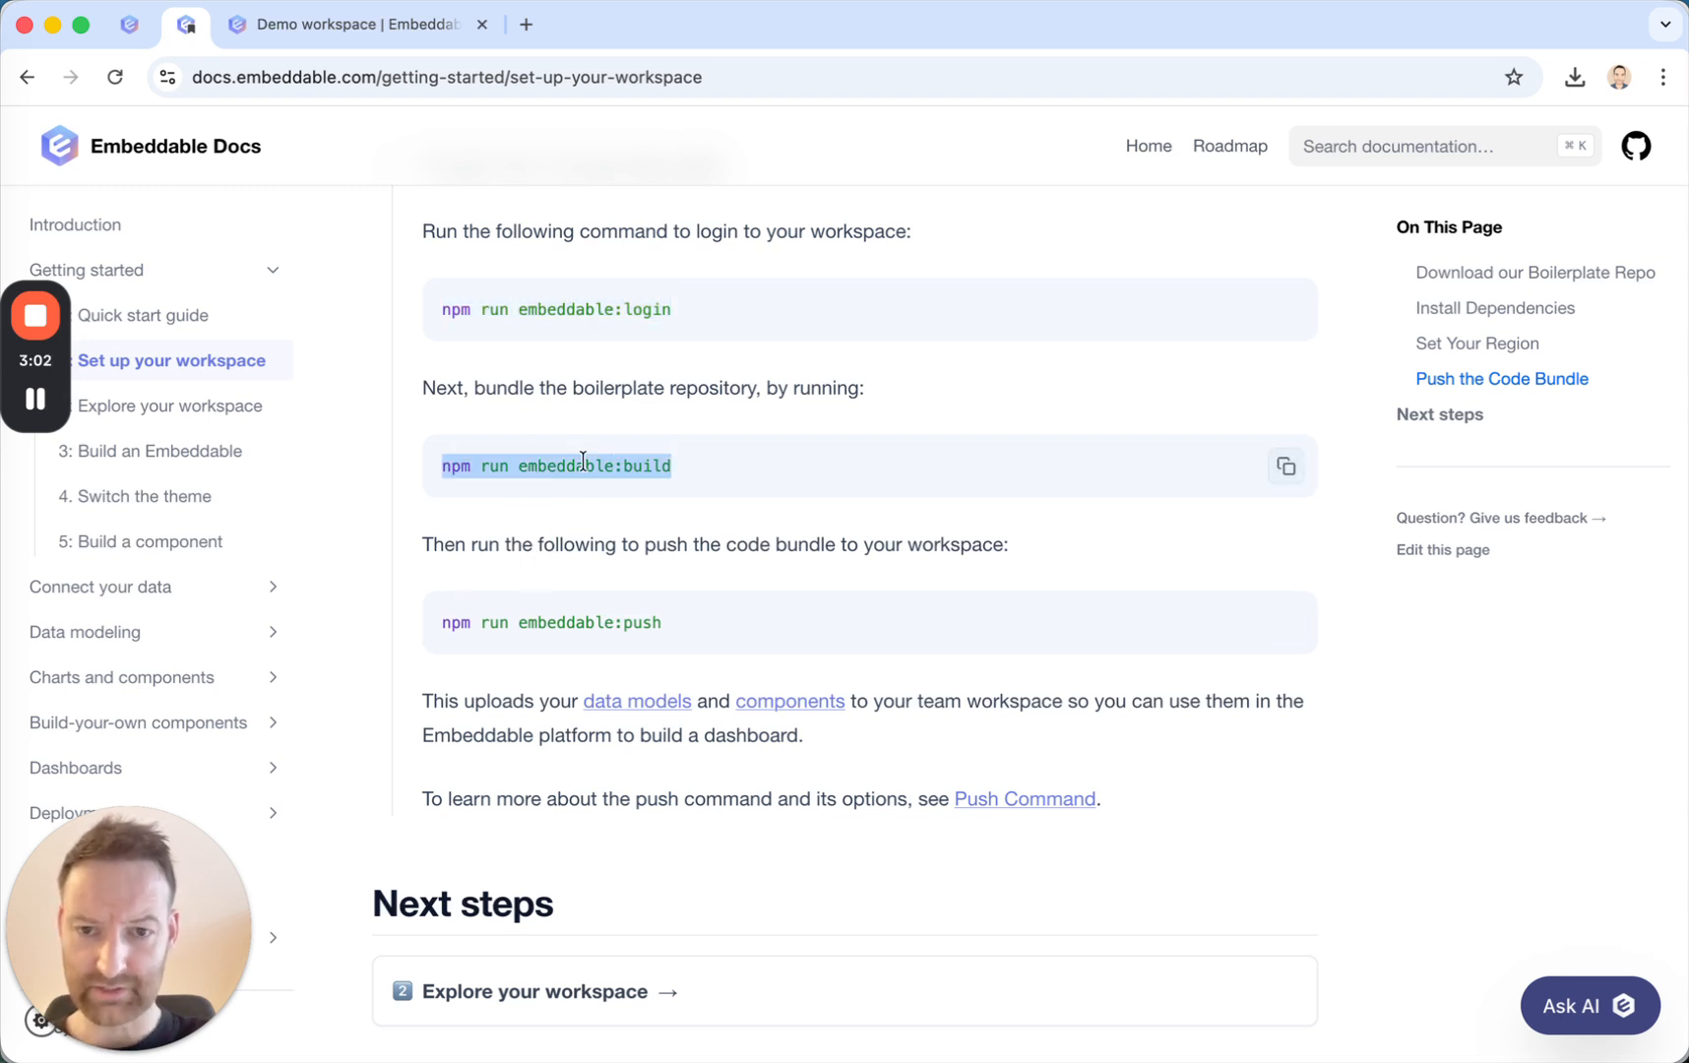
pyautogui.doubleClick(567, 622)
pyautogui.click(567, 622)
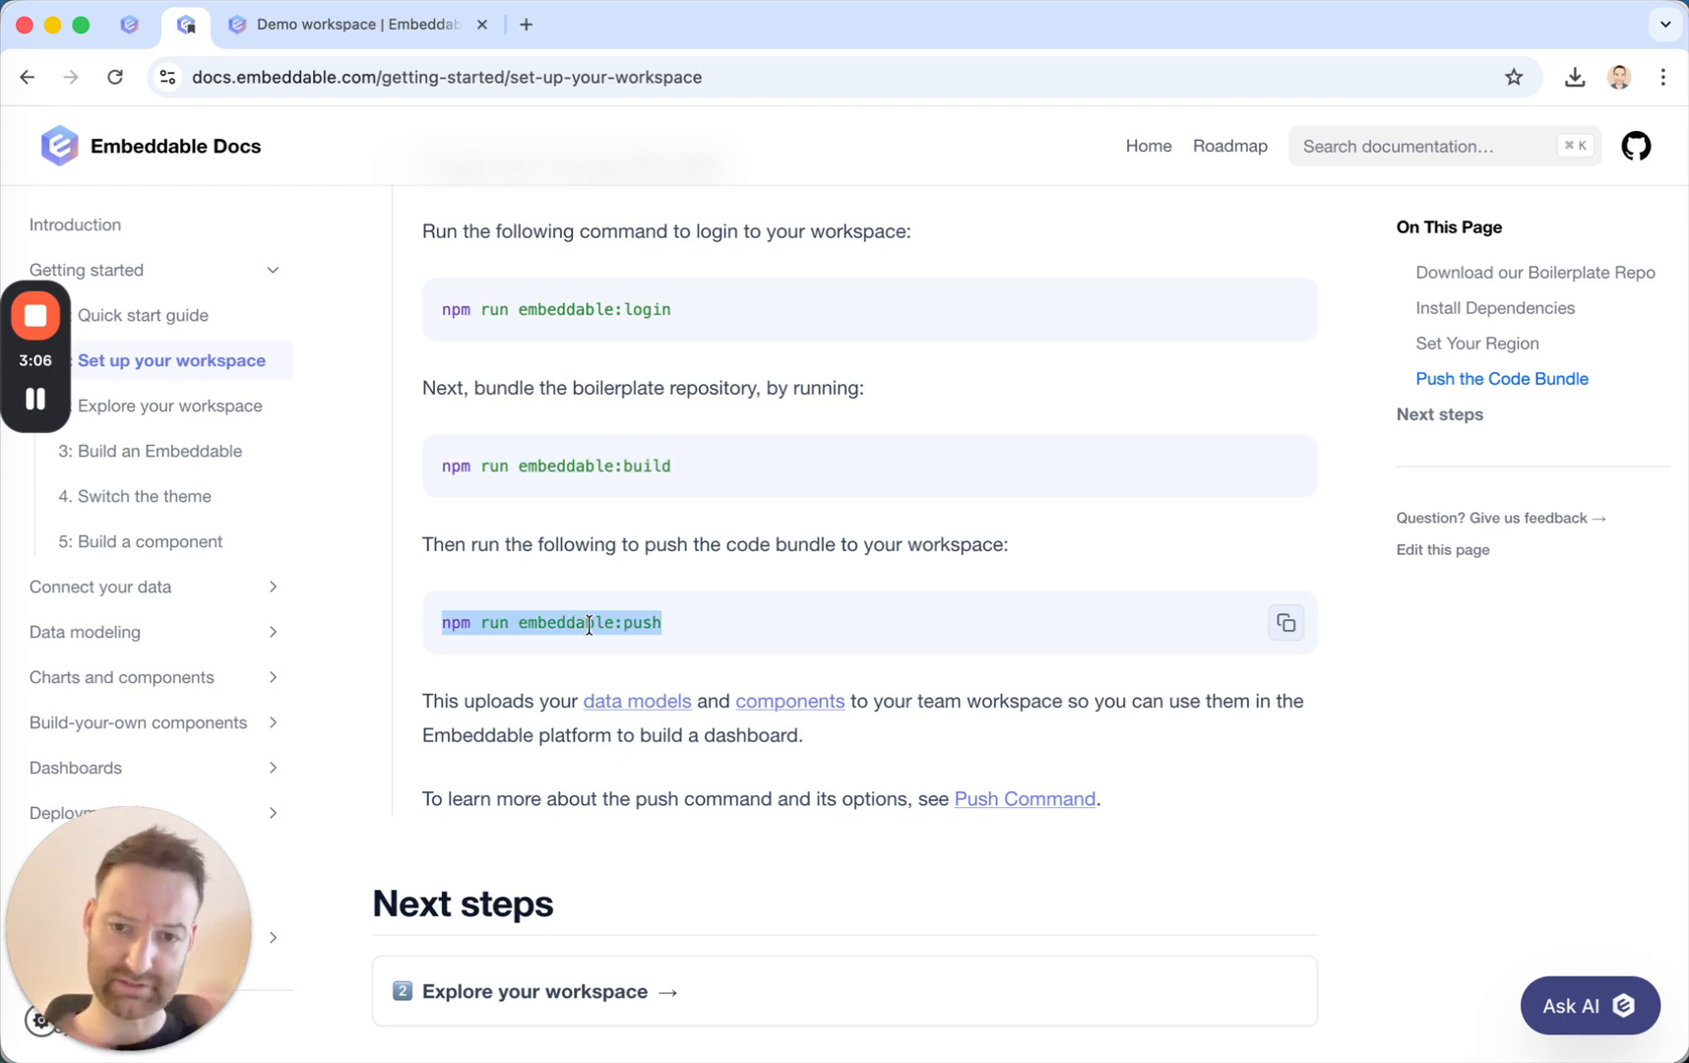
# Return to Terminal for the bundle push, and reload the Demo workspace page in the browser.
pyautogui.press('super+Tab')
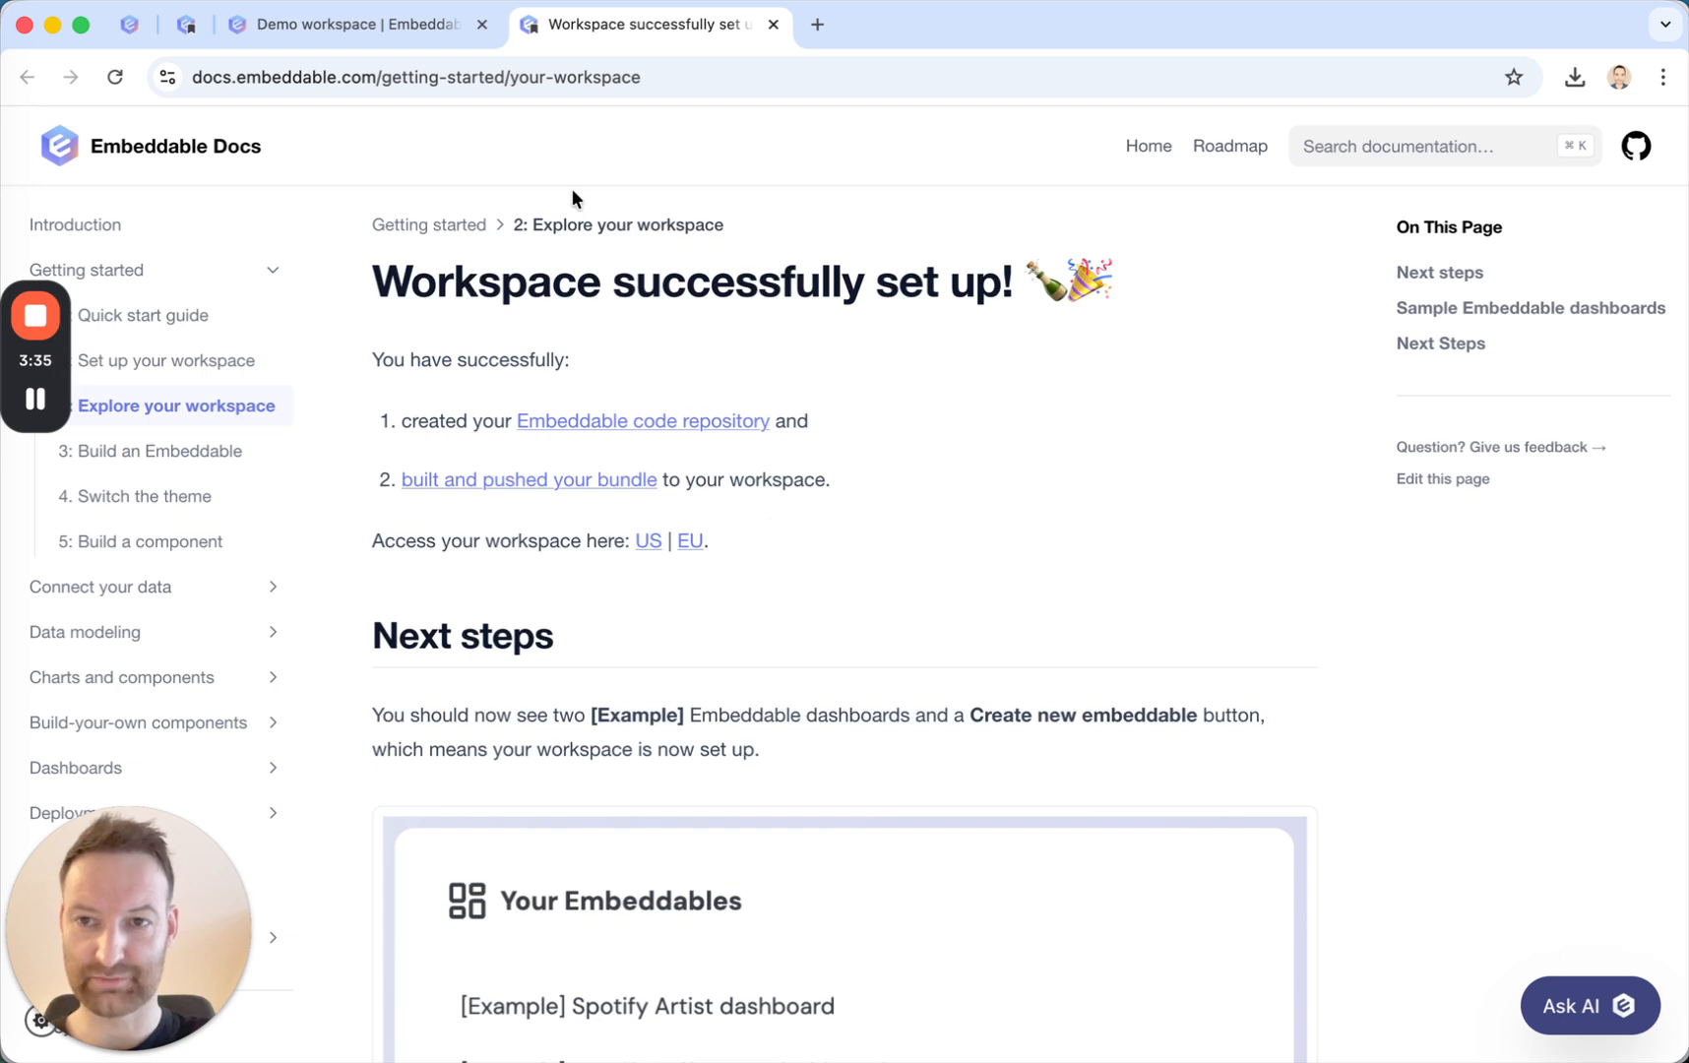
pyautogui.click(362, 25)
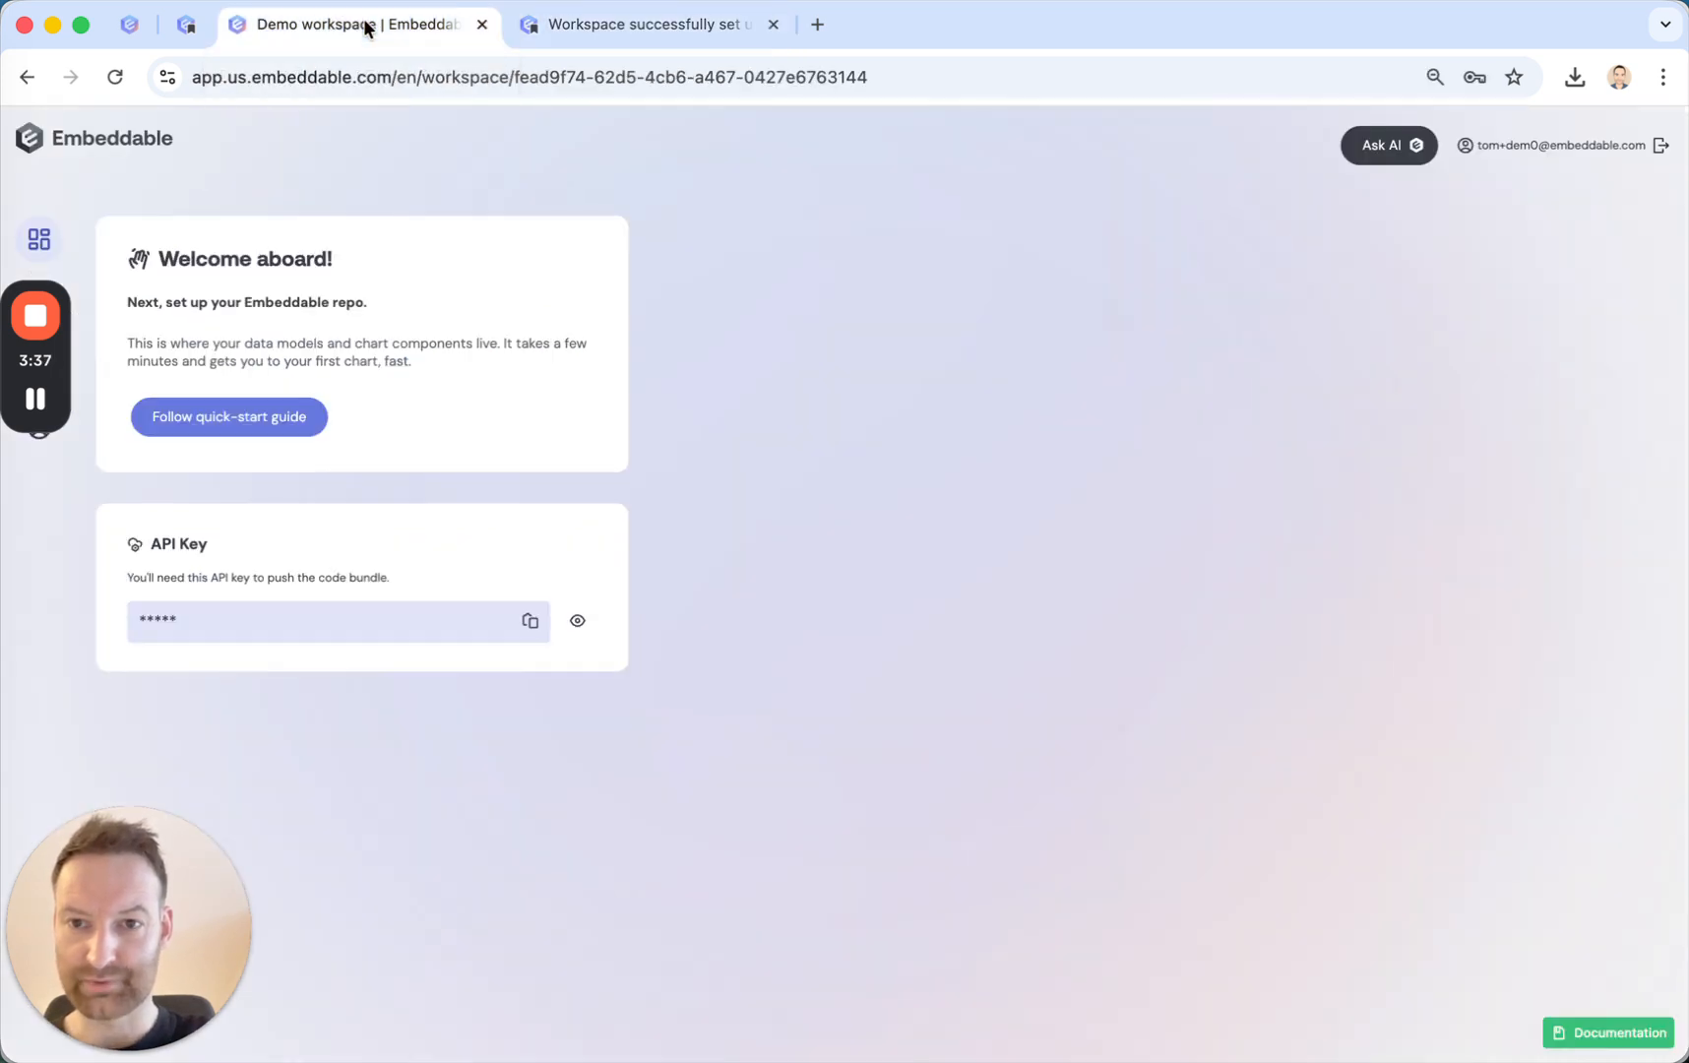
pyautogui.click(115, 77)
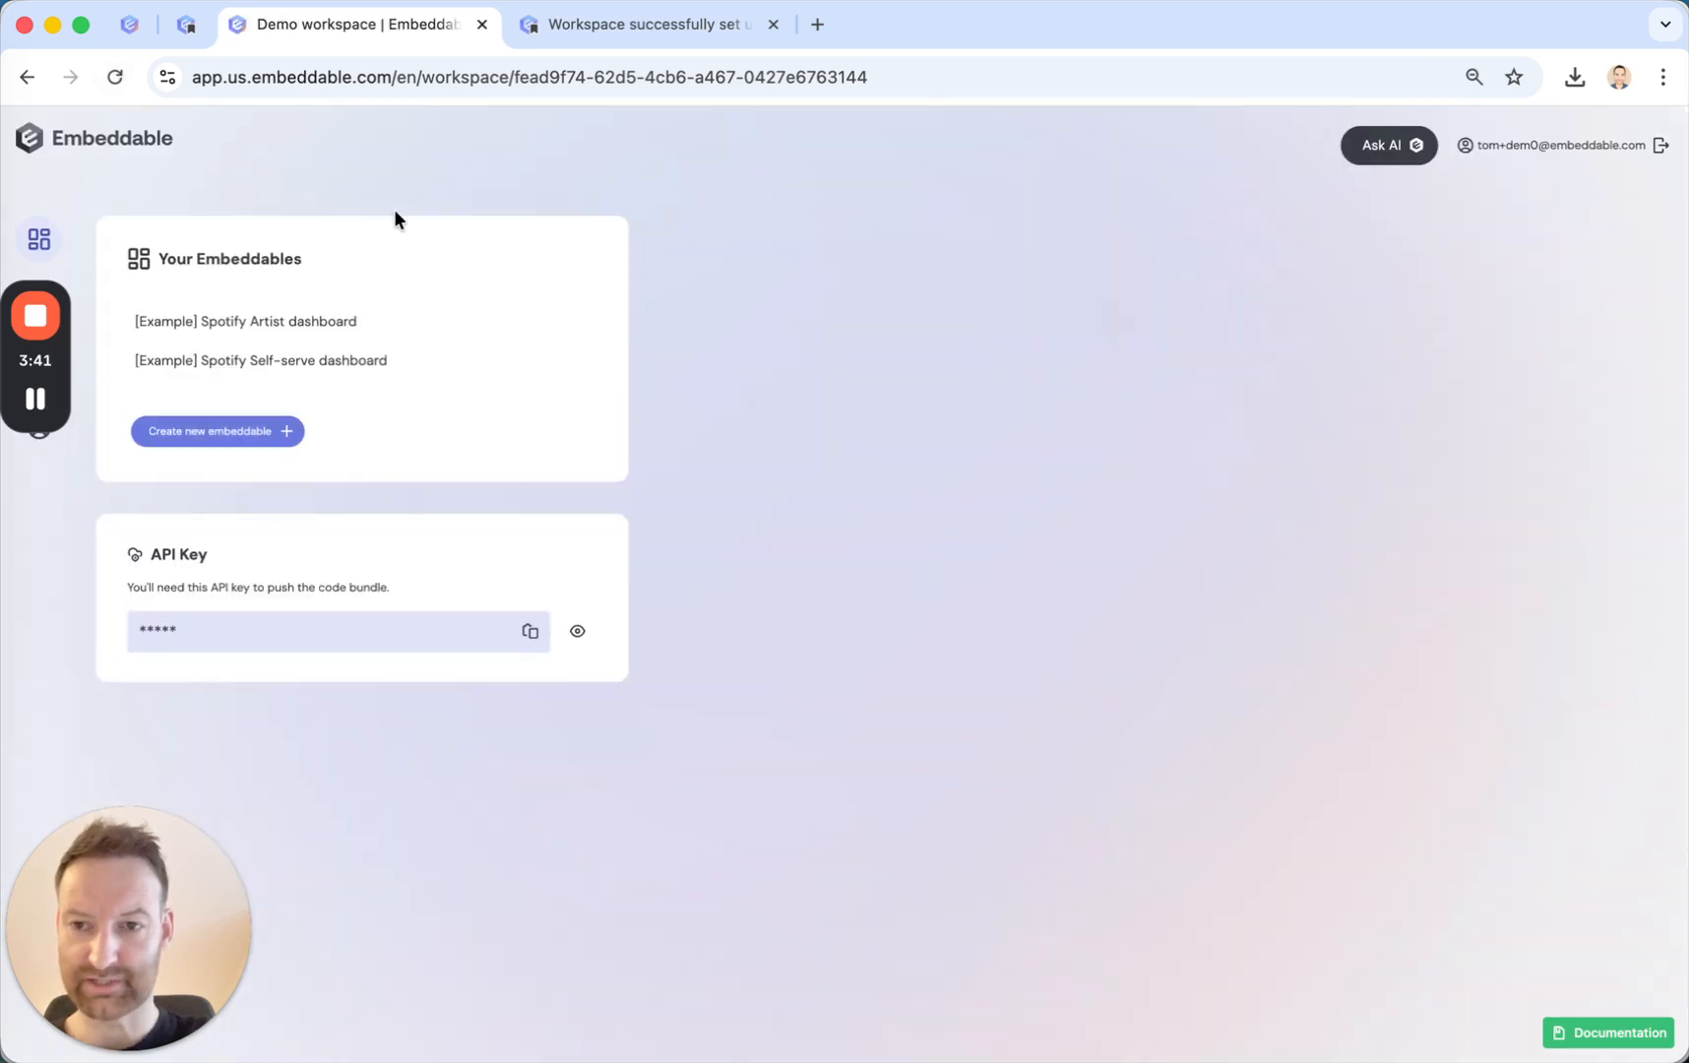
# Open the [Example] Spotify Artist dashboard and look through its filters, tables and charts.
pyautogui.click(259, 328)
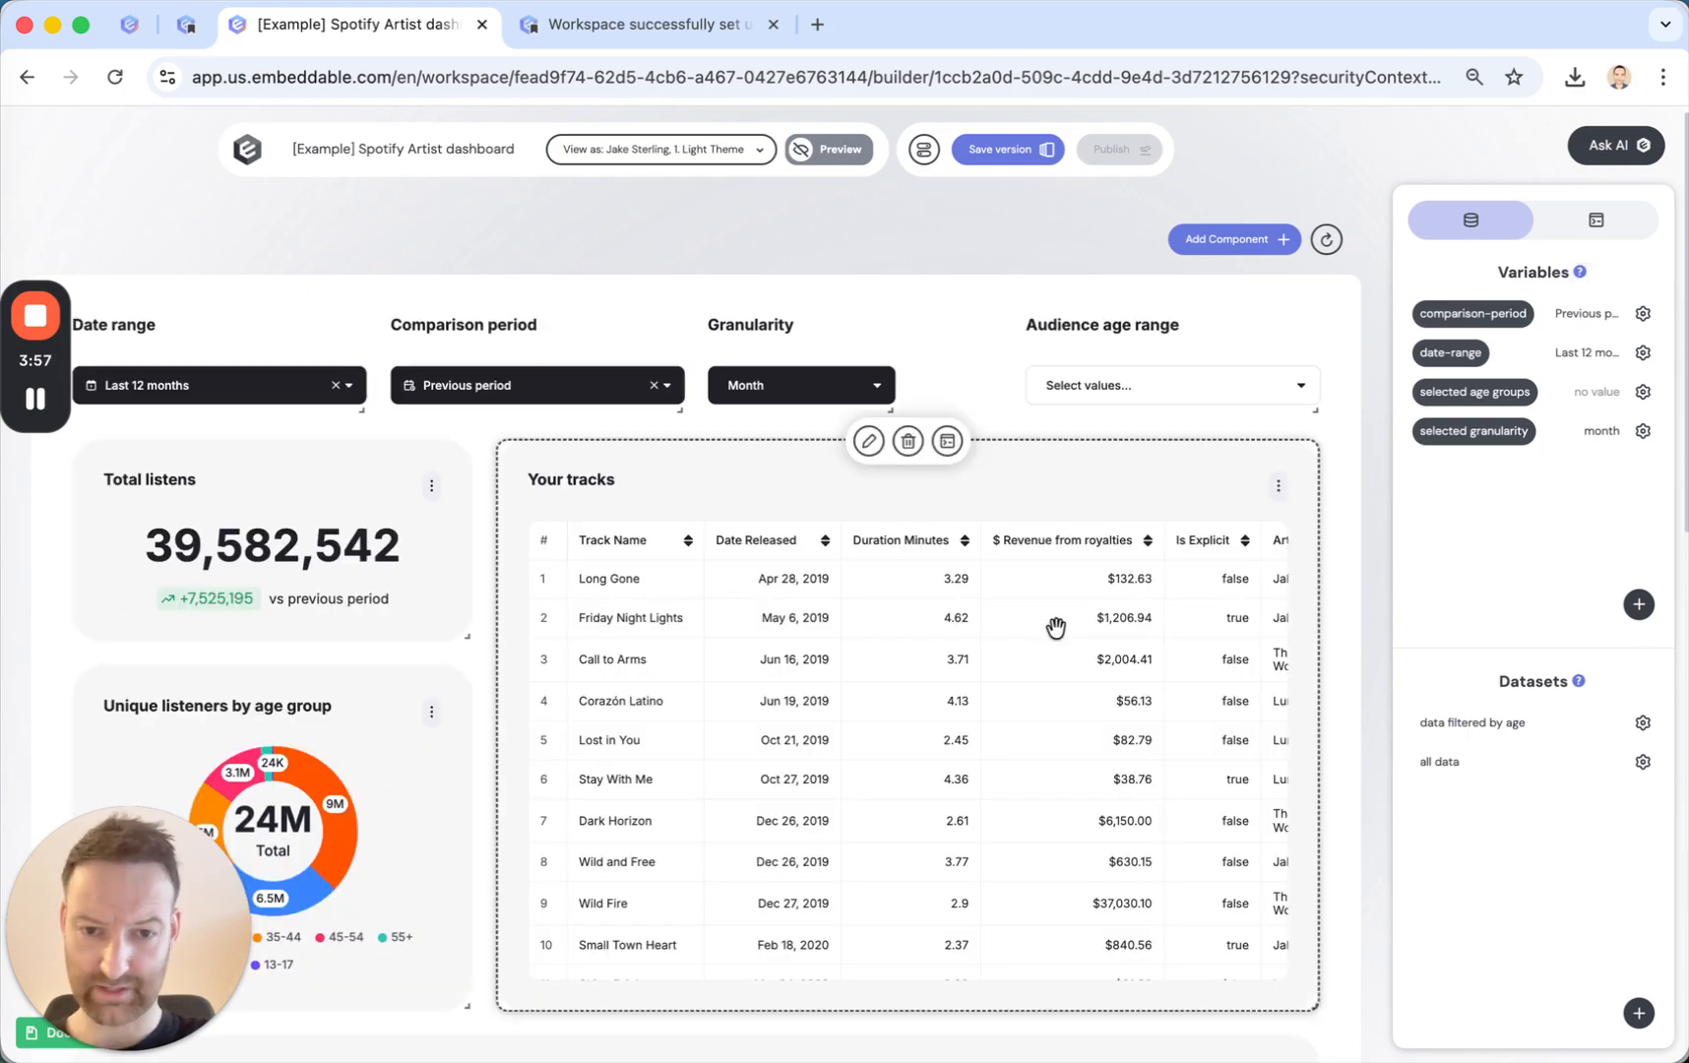
pyautogui.scroll(-6, 1056, 627)
pyautogui.scroll(-5, 1056, 627)
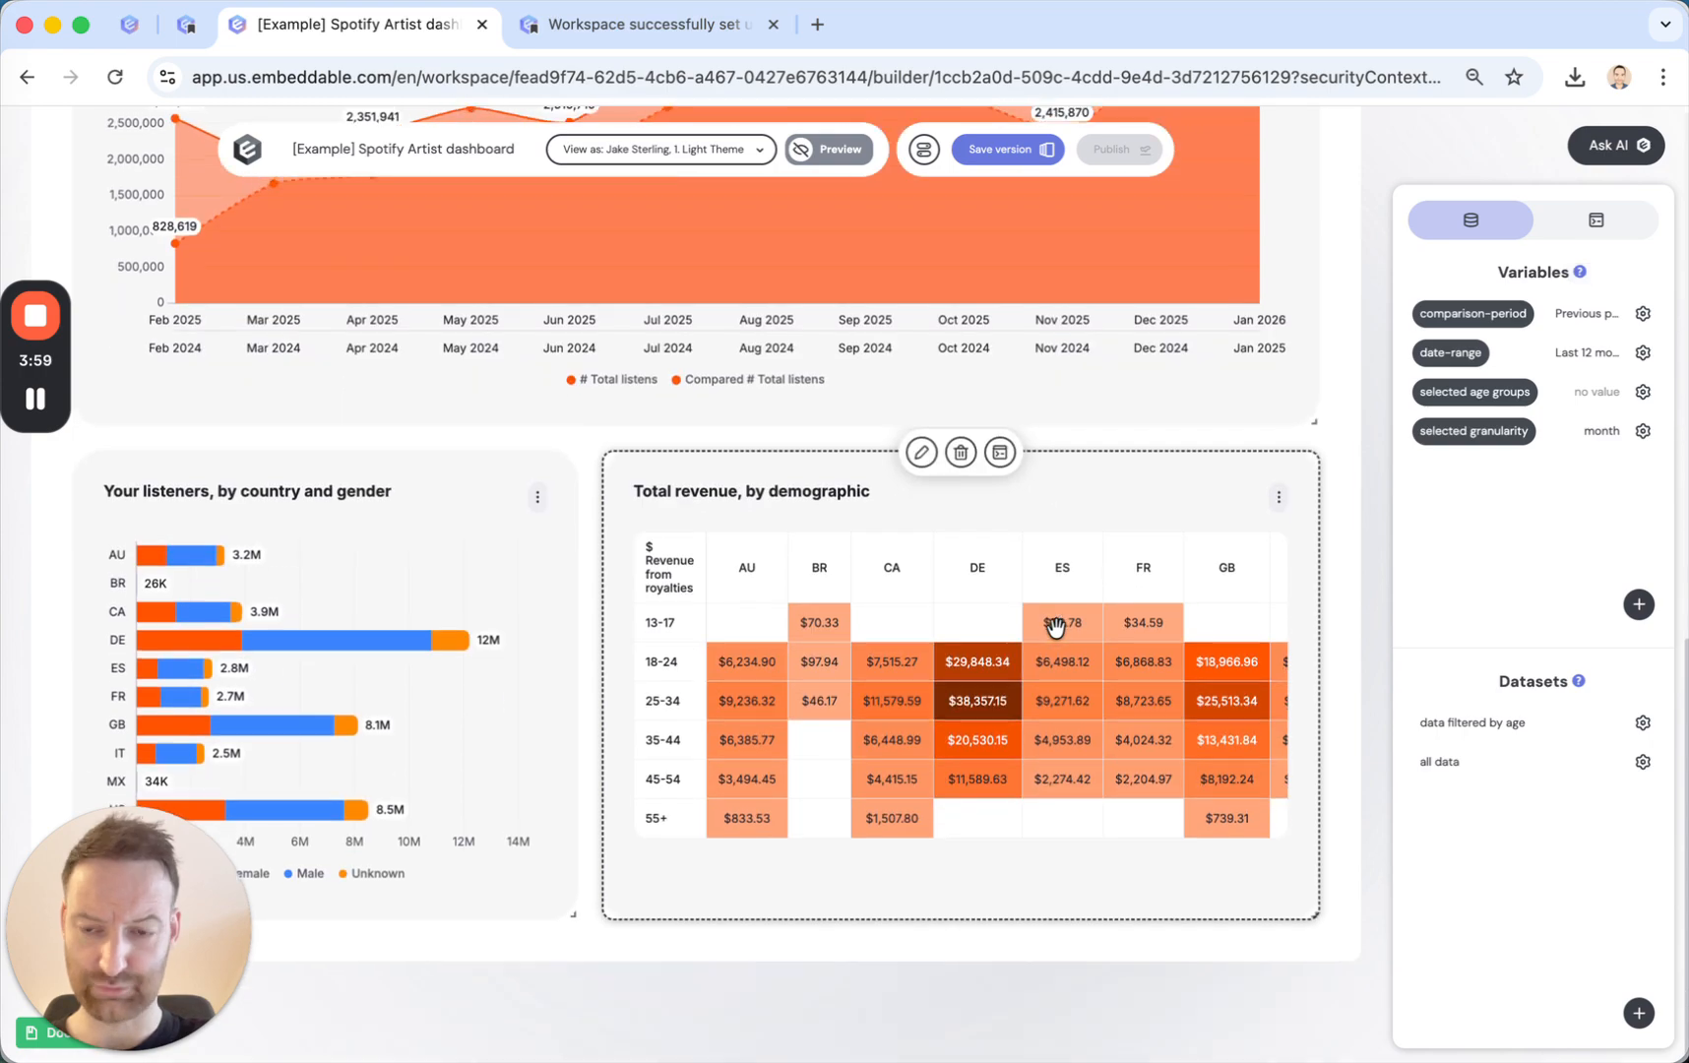
pyautogui.scroll(5, 1056, 627)
pyautogui.scroll(5, 1055, 627)
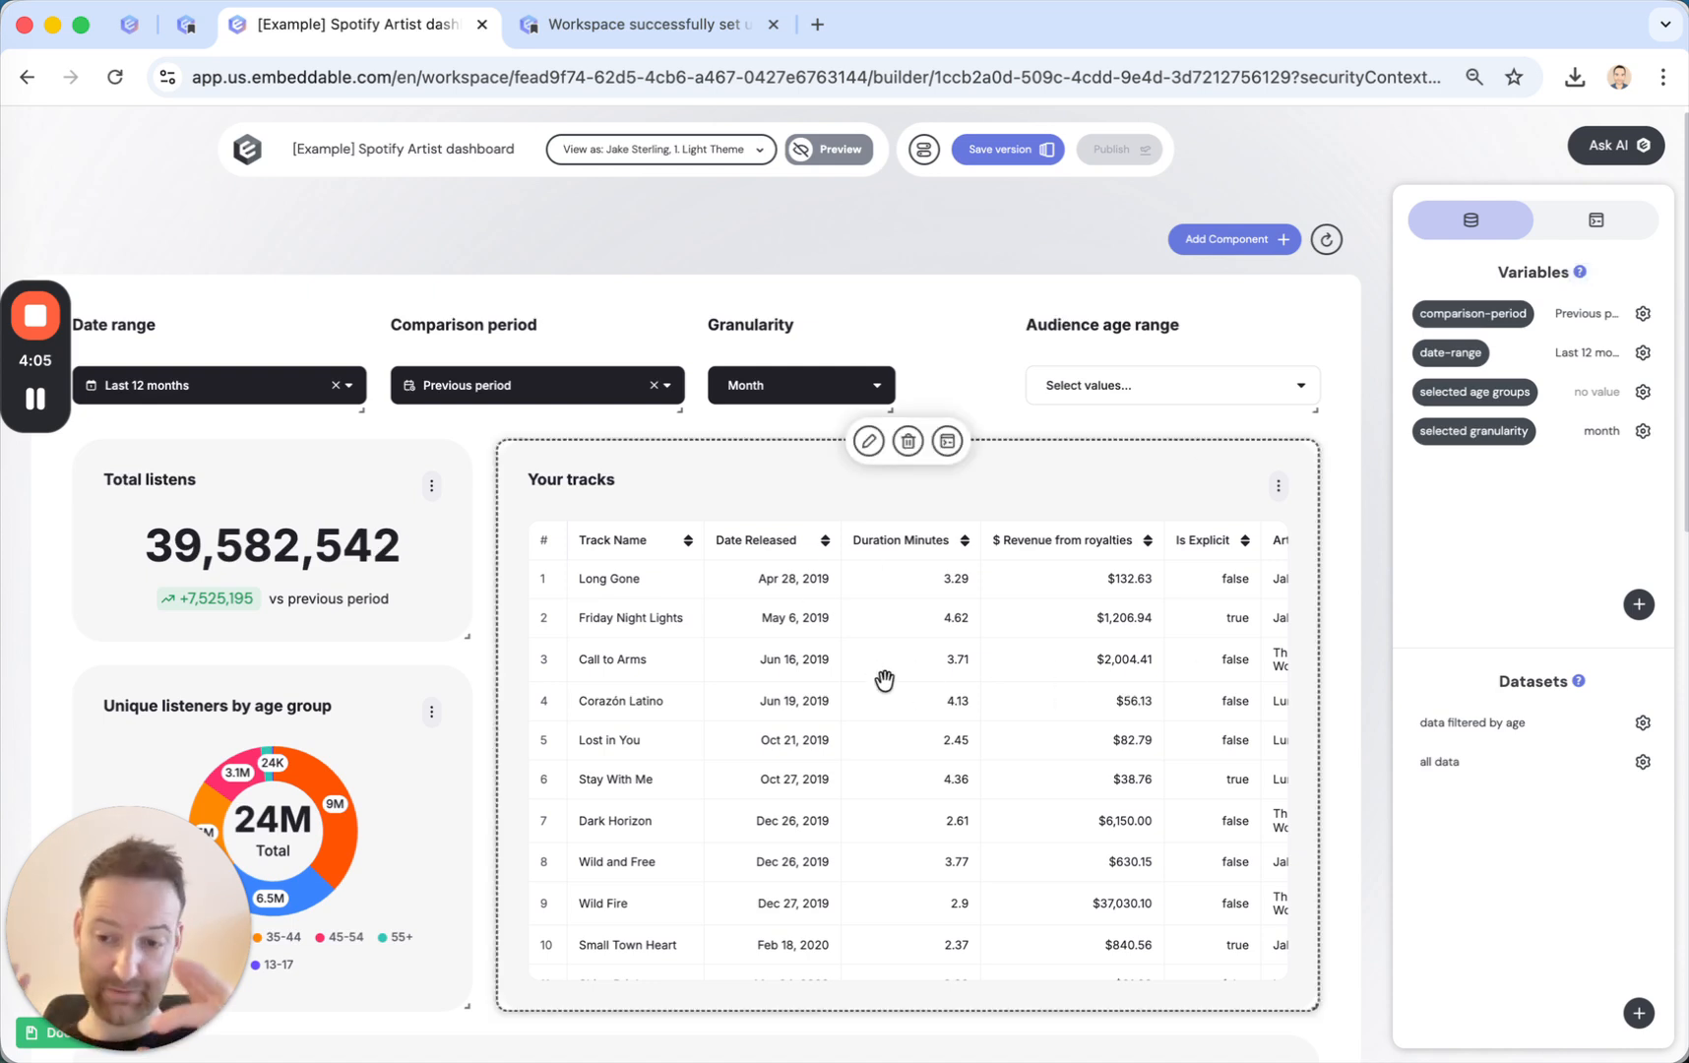
pyautogui.scroll(-10, 884, 679)
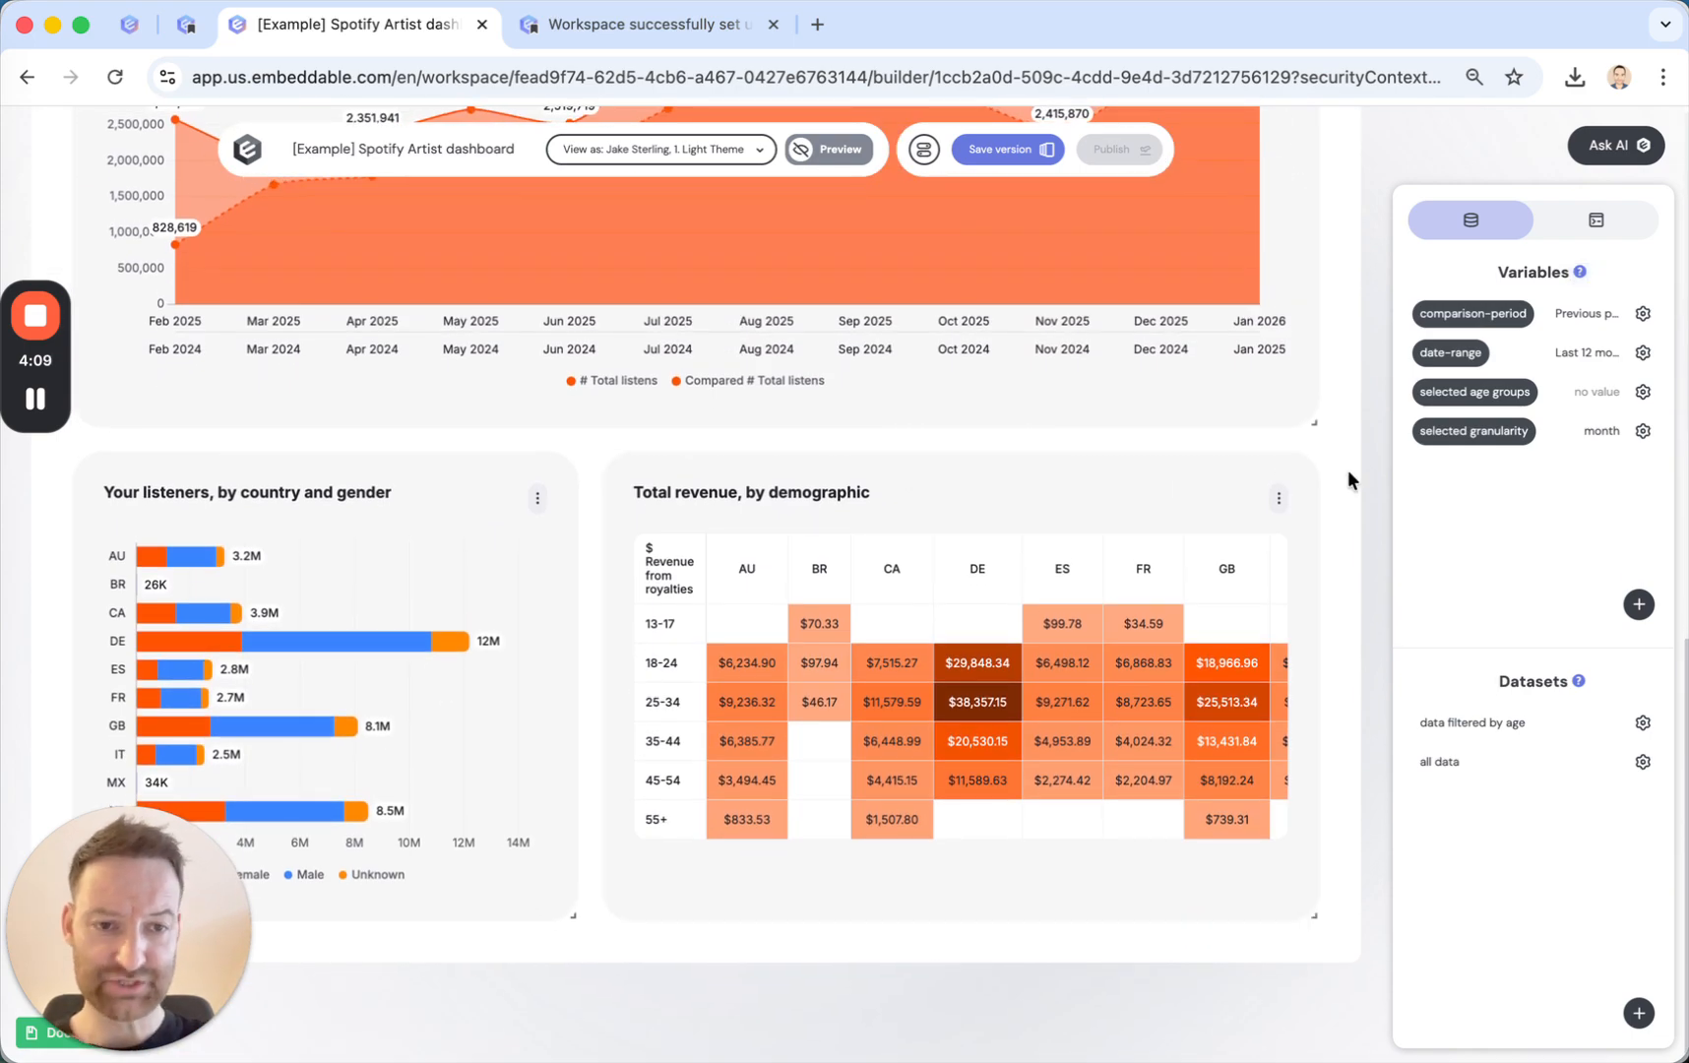
pyautogui.scroll(15, 1348, 481)
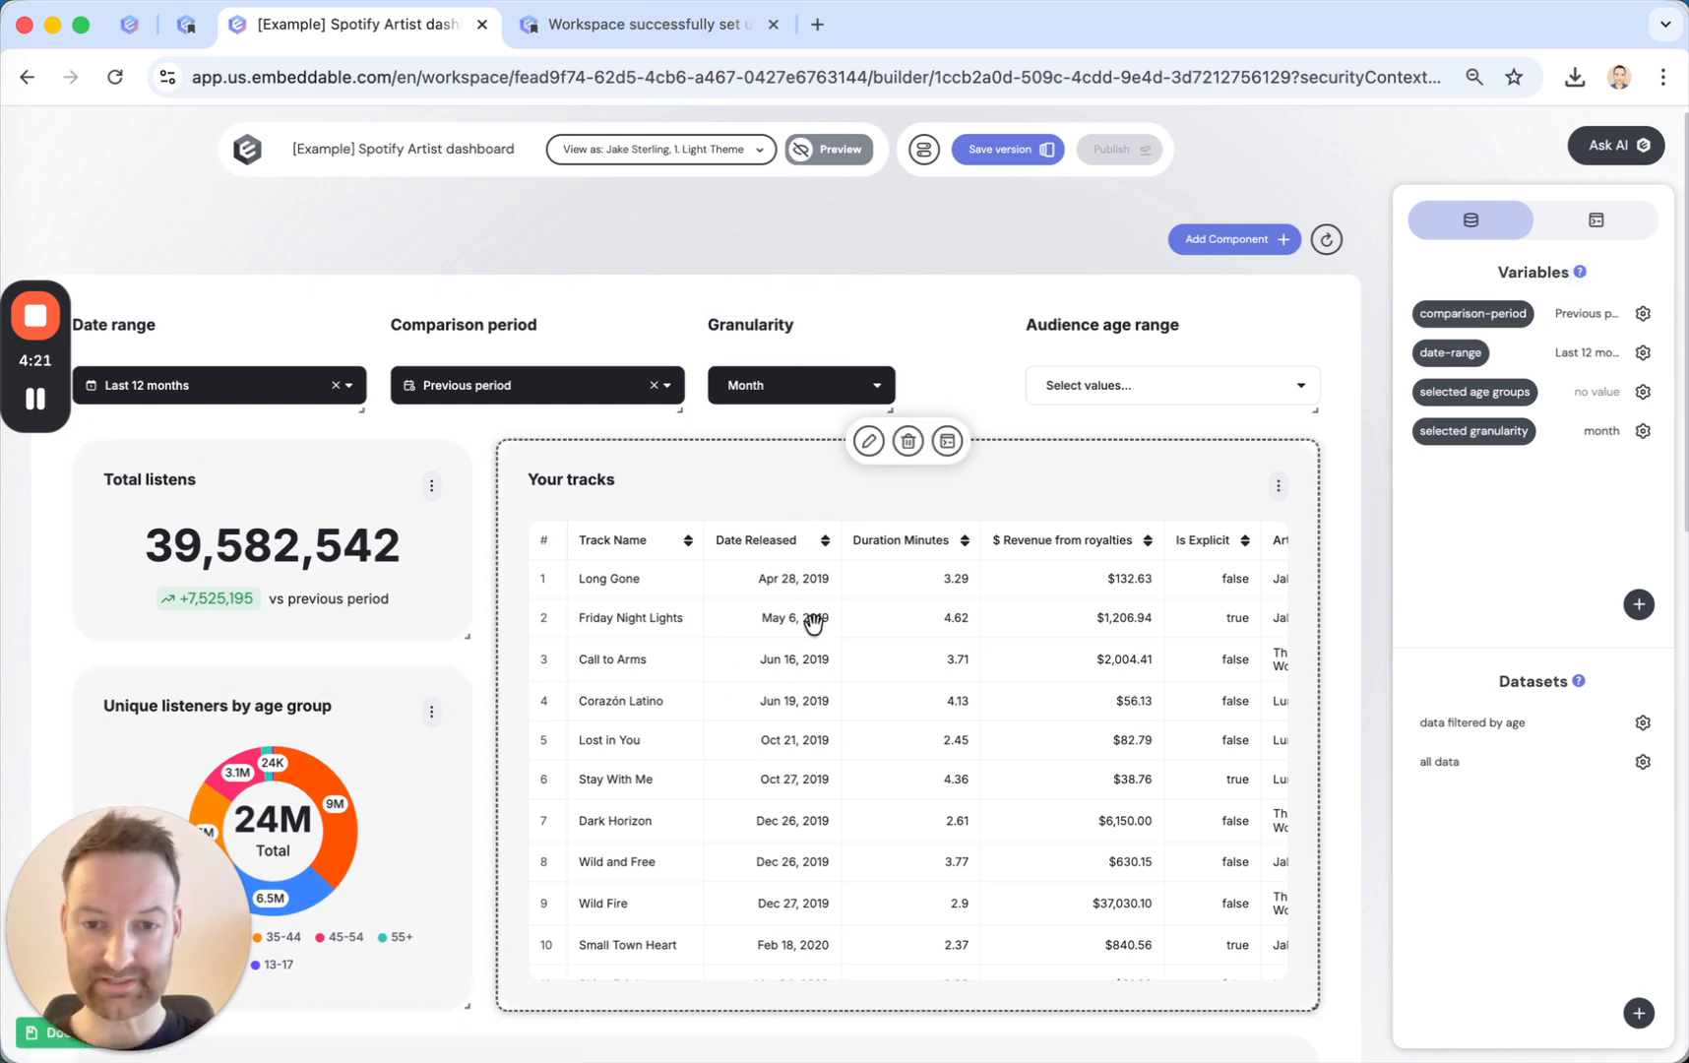
# Preview the Spotify Artist dashboard with the date range set to Last 30 days and look through the charts.
pyautogui.click(833, 157)
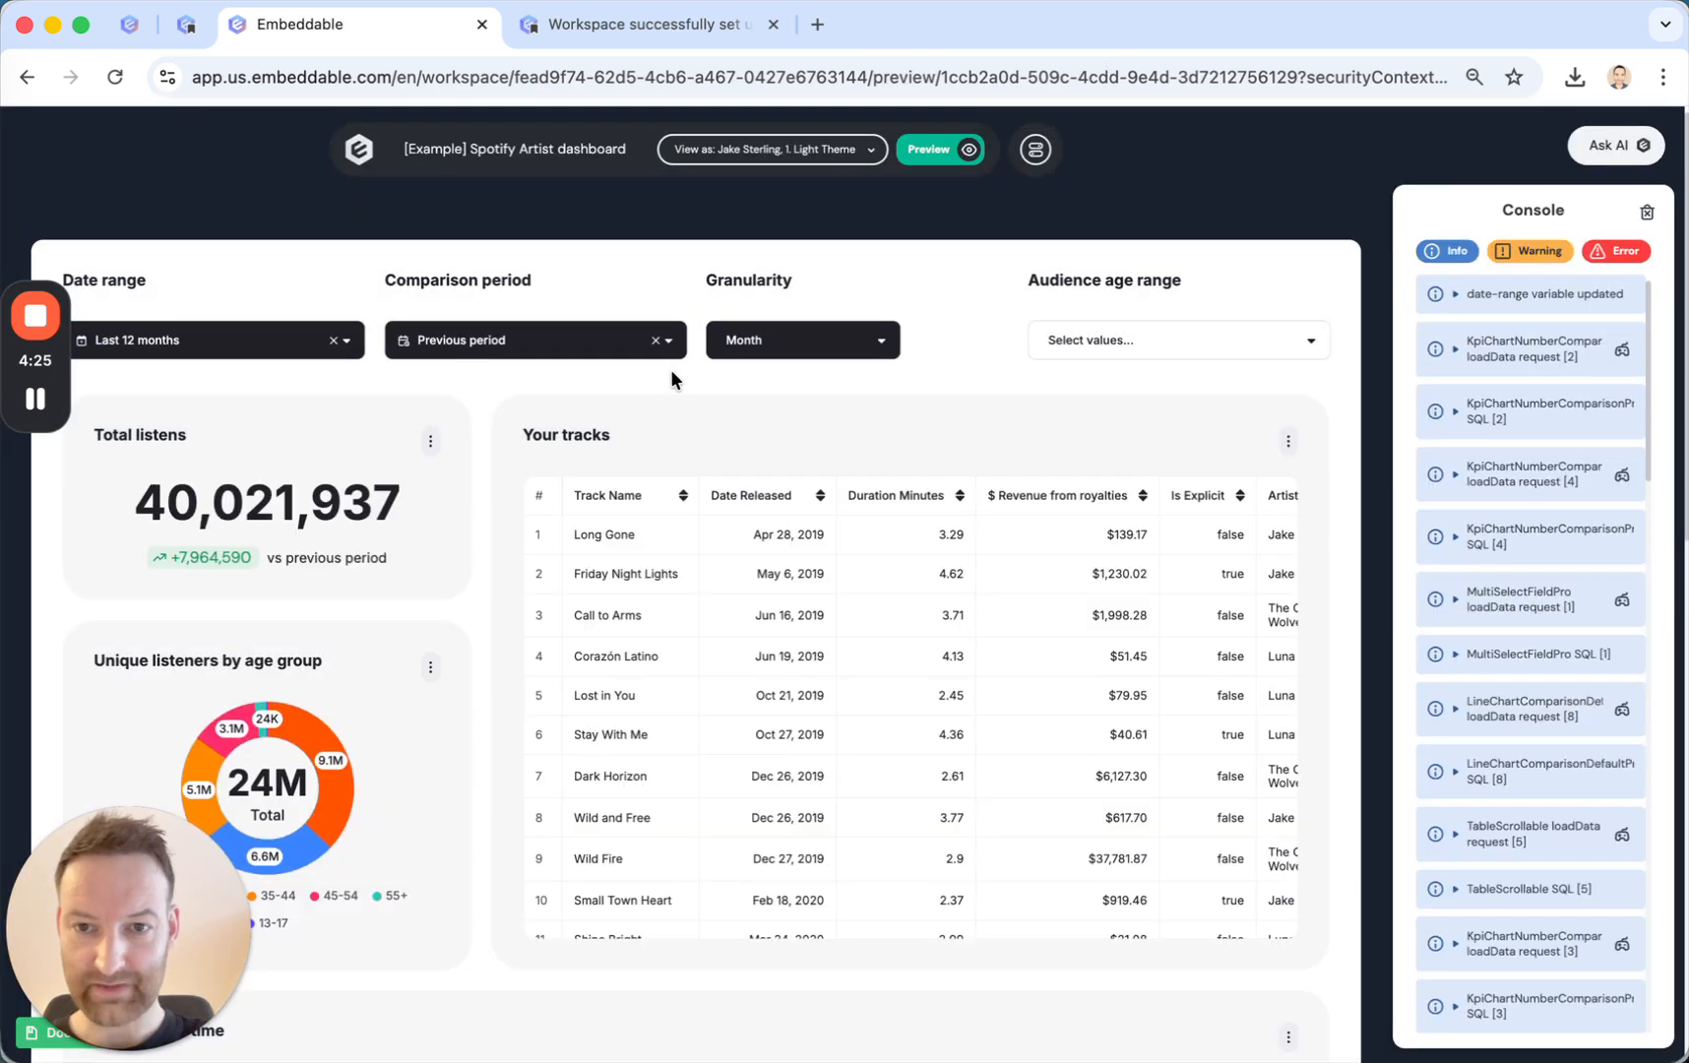
pyautogui.click(286, 347)
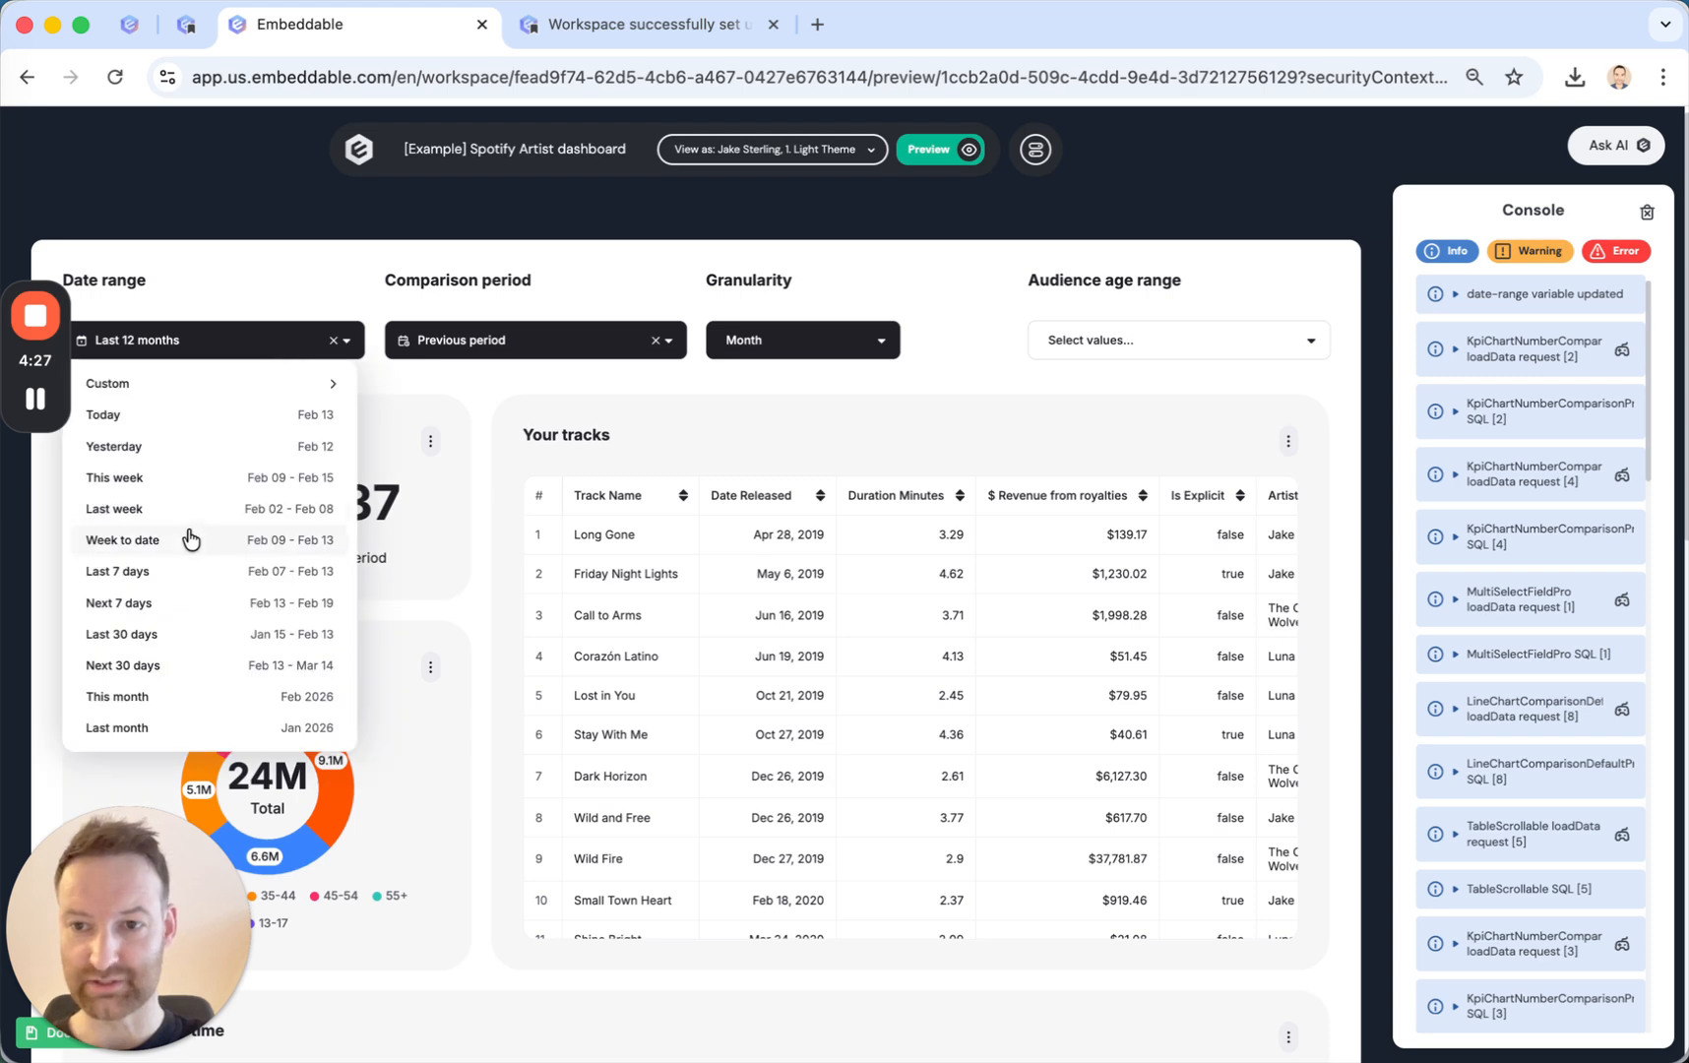
pyautogui.click(179, 654)
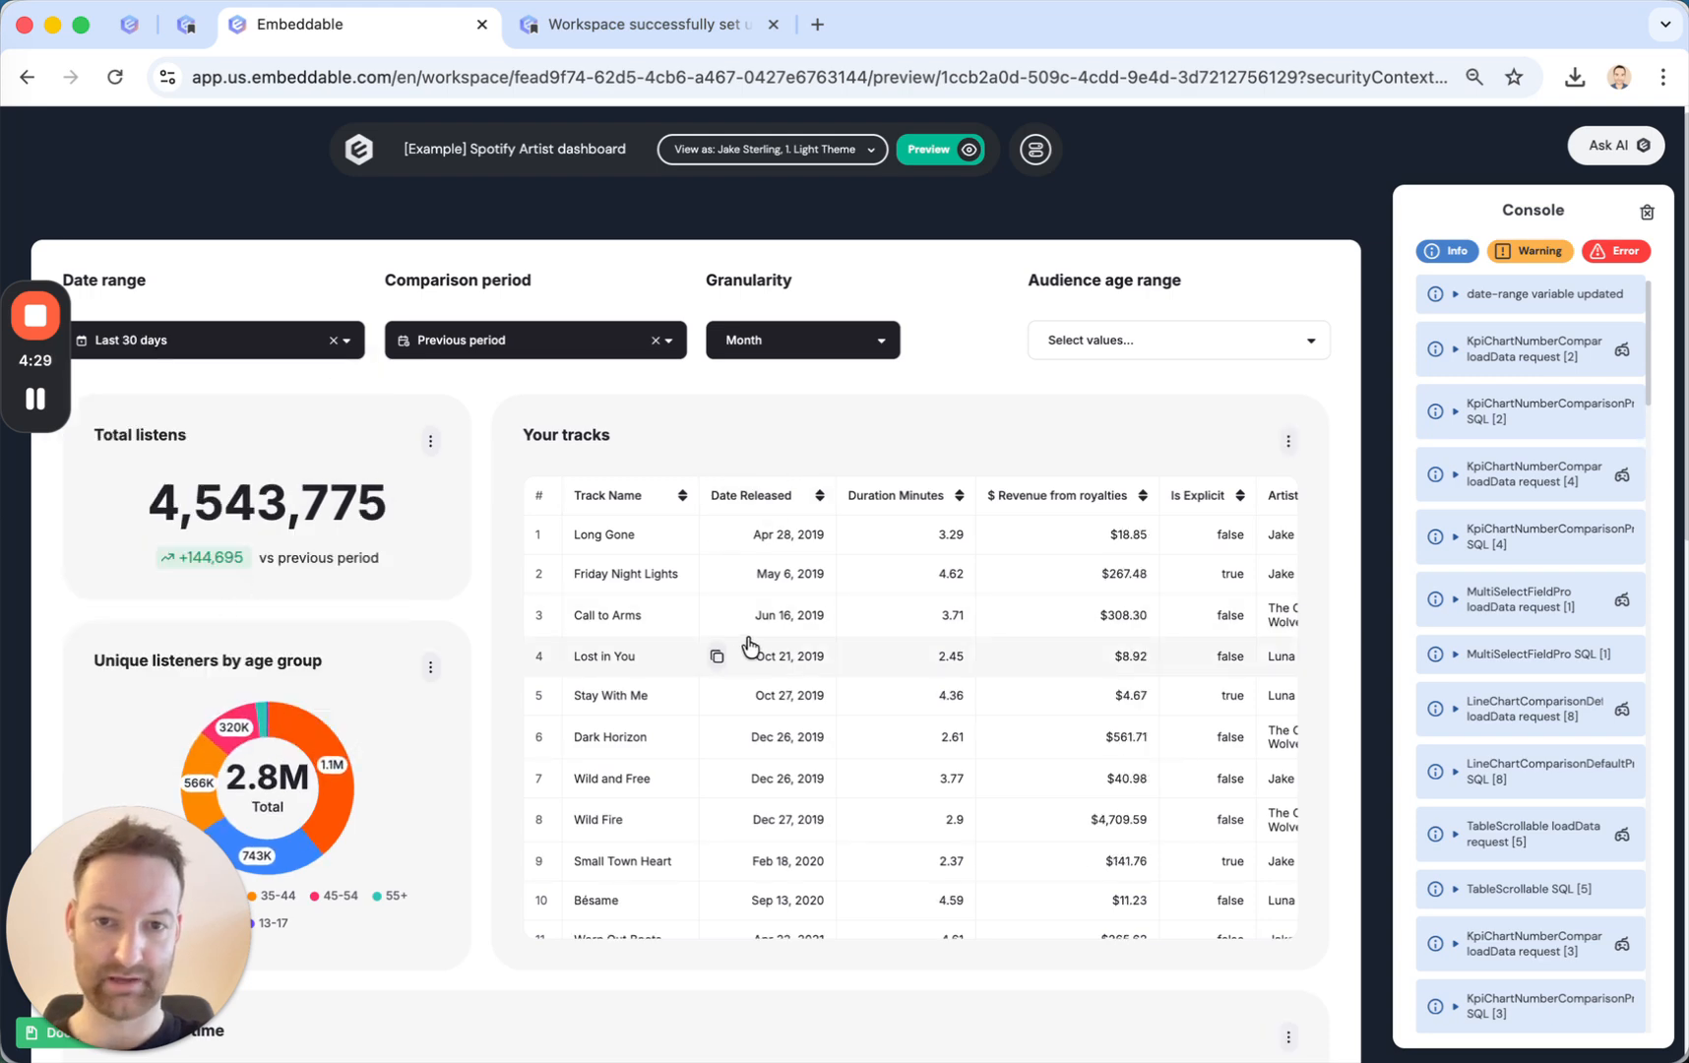
pyautogui.scroll(-4, 754, 642)
pyautogui.scroll(4, 753, 642)
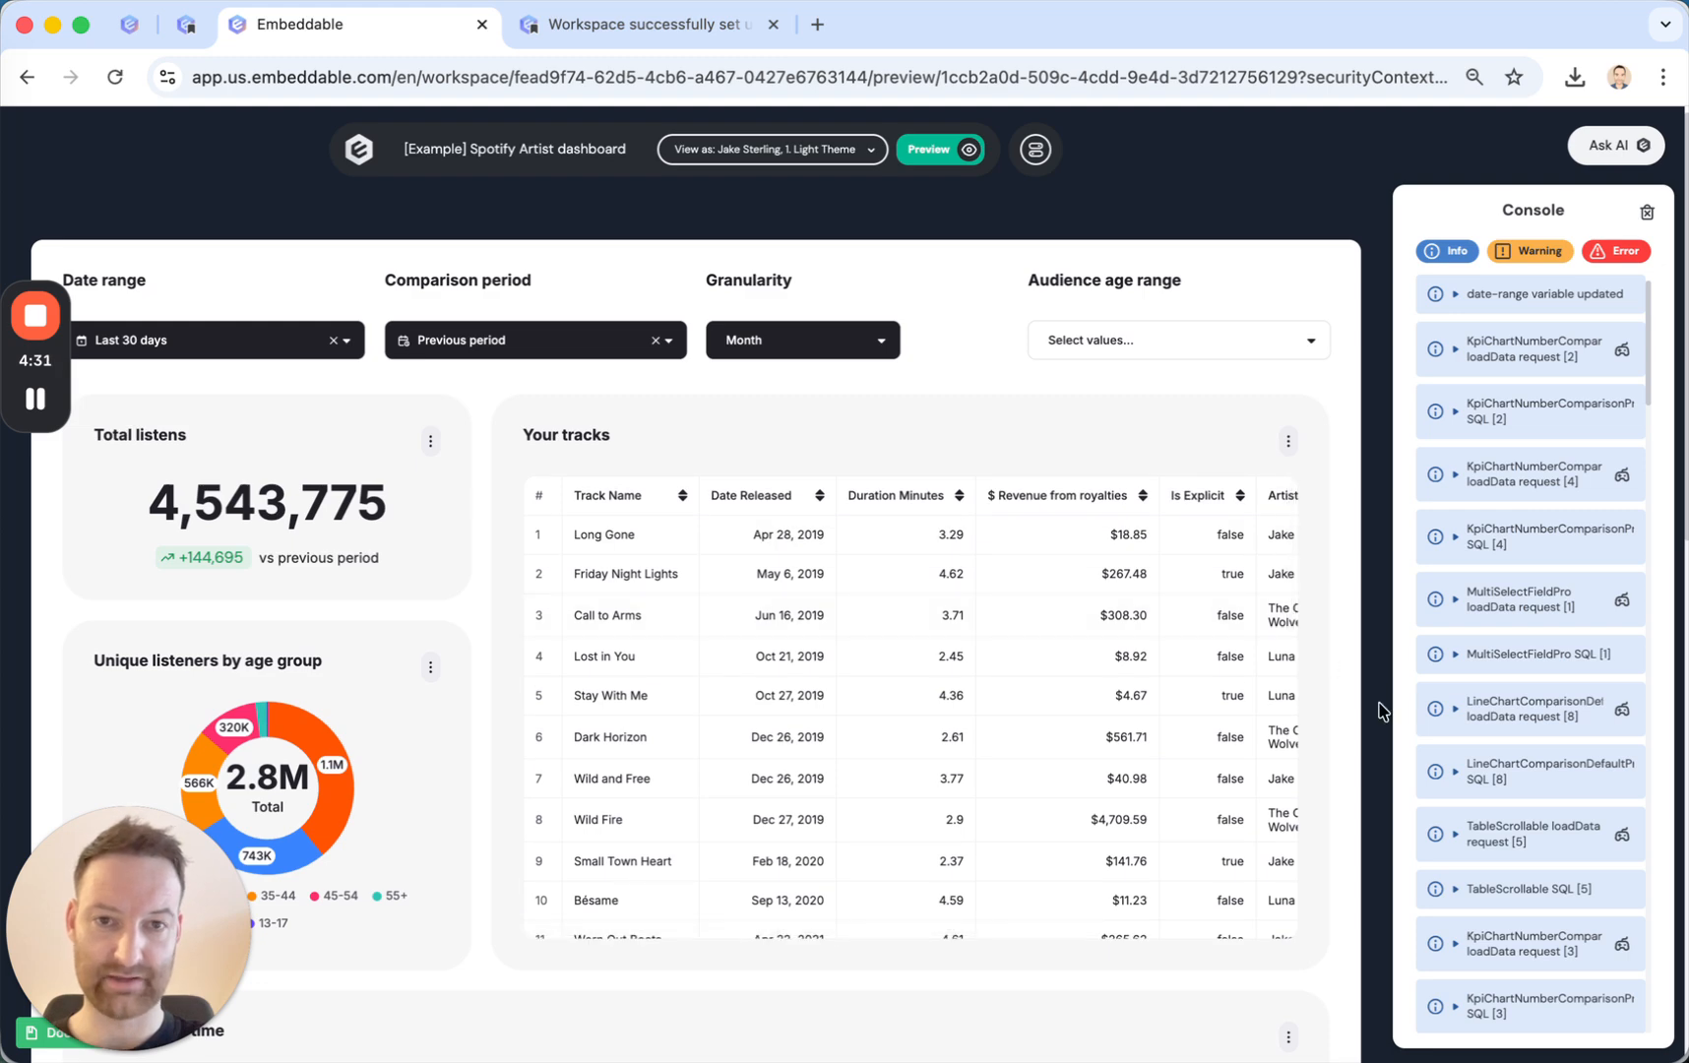
pyautogui.scroll(-4, 1381, 707)
pyautogui.scroll(4, 1380, 707)
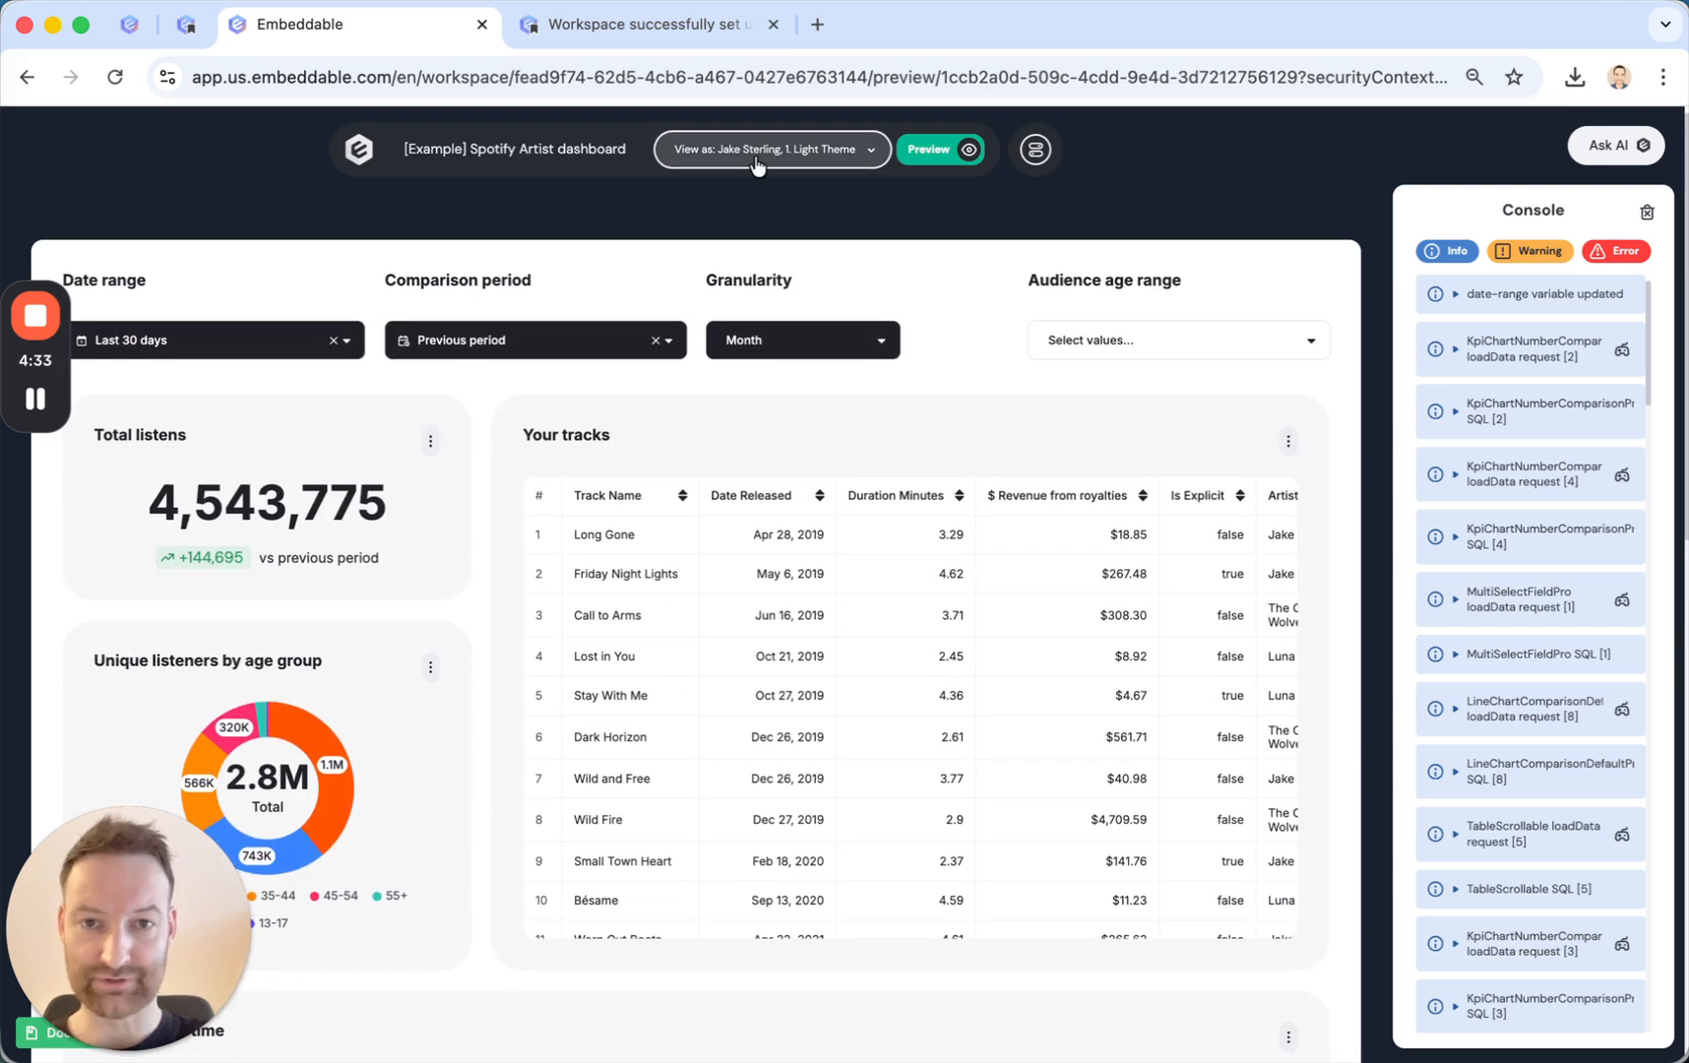
# Switch the previewed dashboard's client context to 2. Dark Theme and look over the charts.
pyautogui.click(773, 150)
pyautogui.click(716, 460)
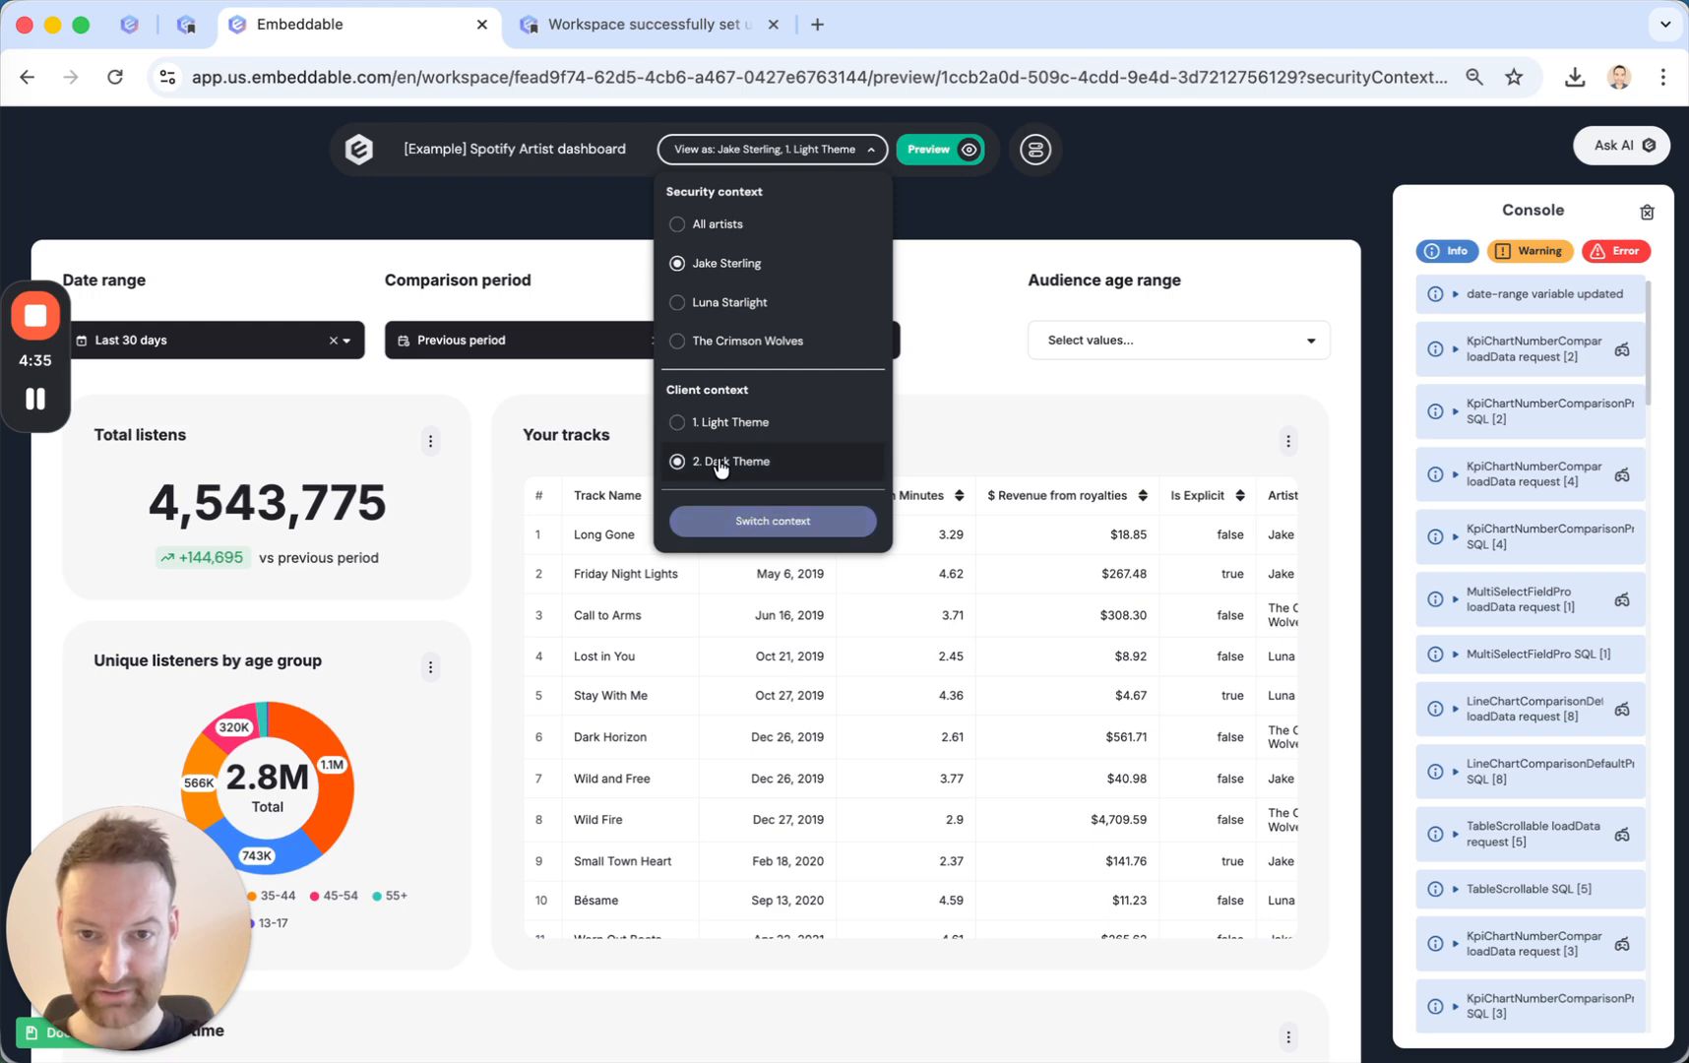
pyautogui.click(763, 530)
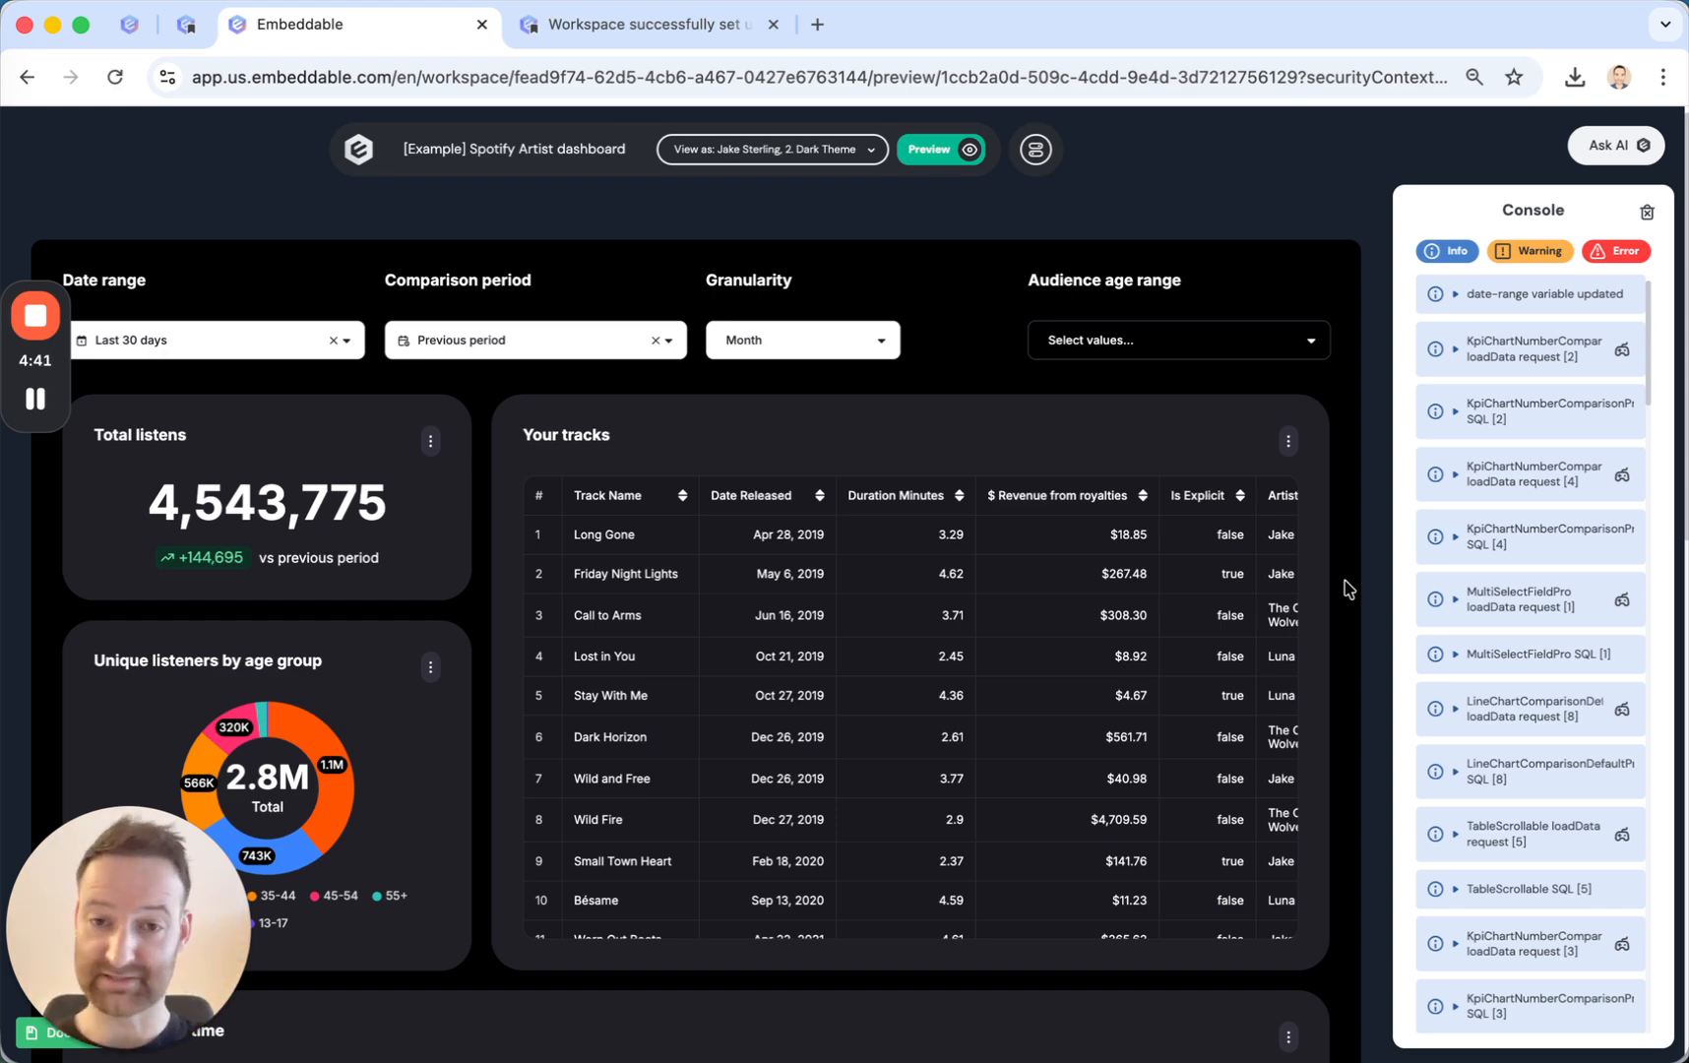
pyautogui.scroll(-10, 1346, 589)
pyautogui.scroll(10, 1347, 588)
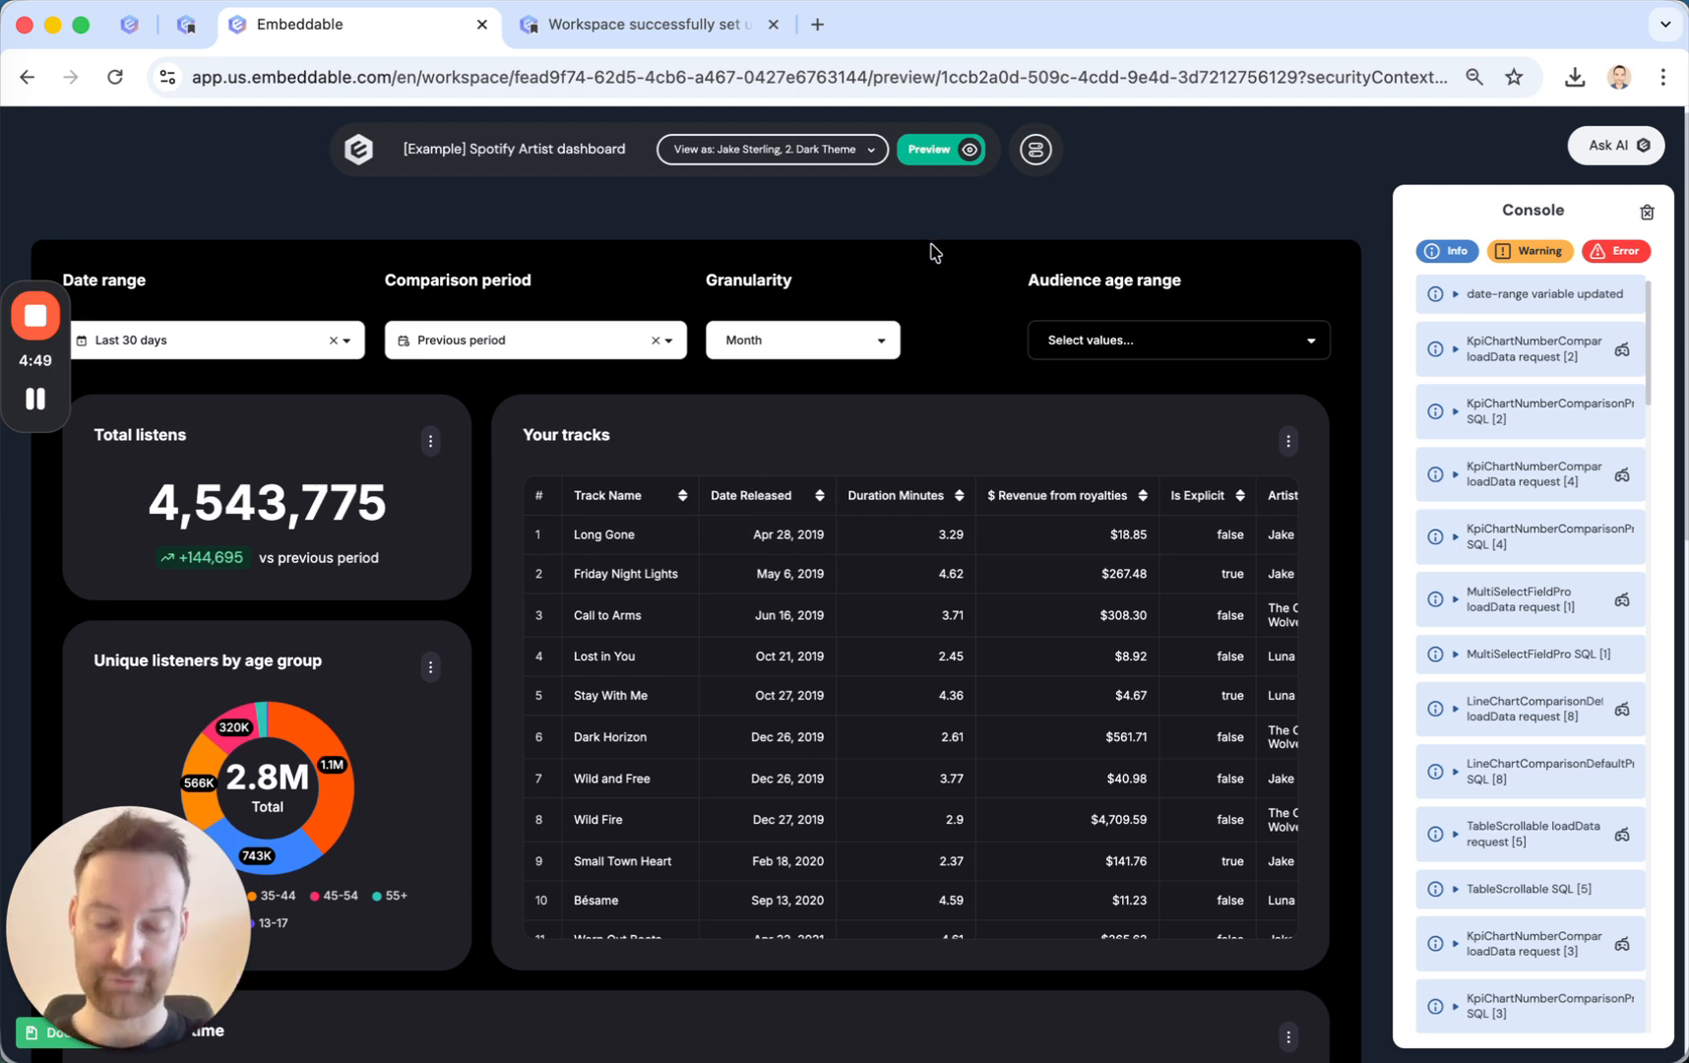
# Leave the preview and switch the dashboard's client context back to 1. Light Theme.
pyautogui.click(936, 156)
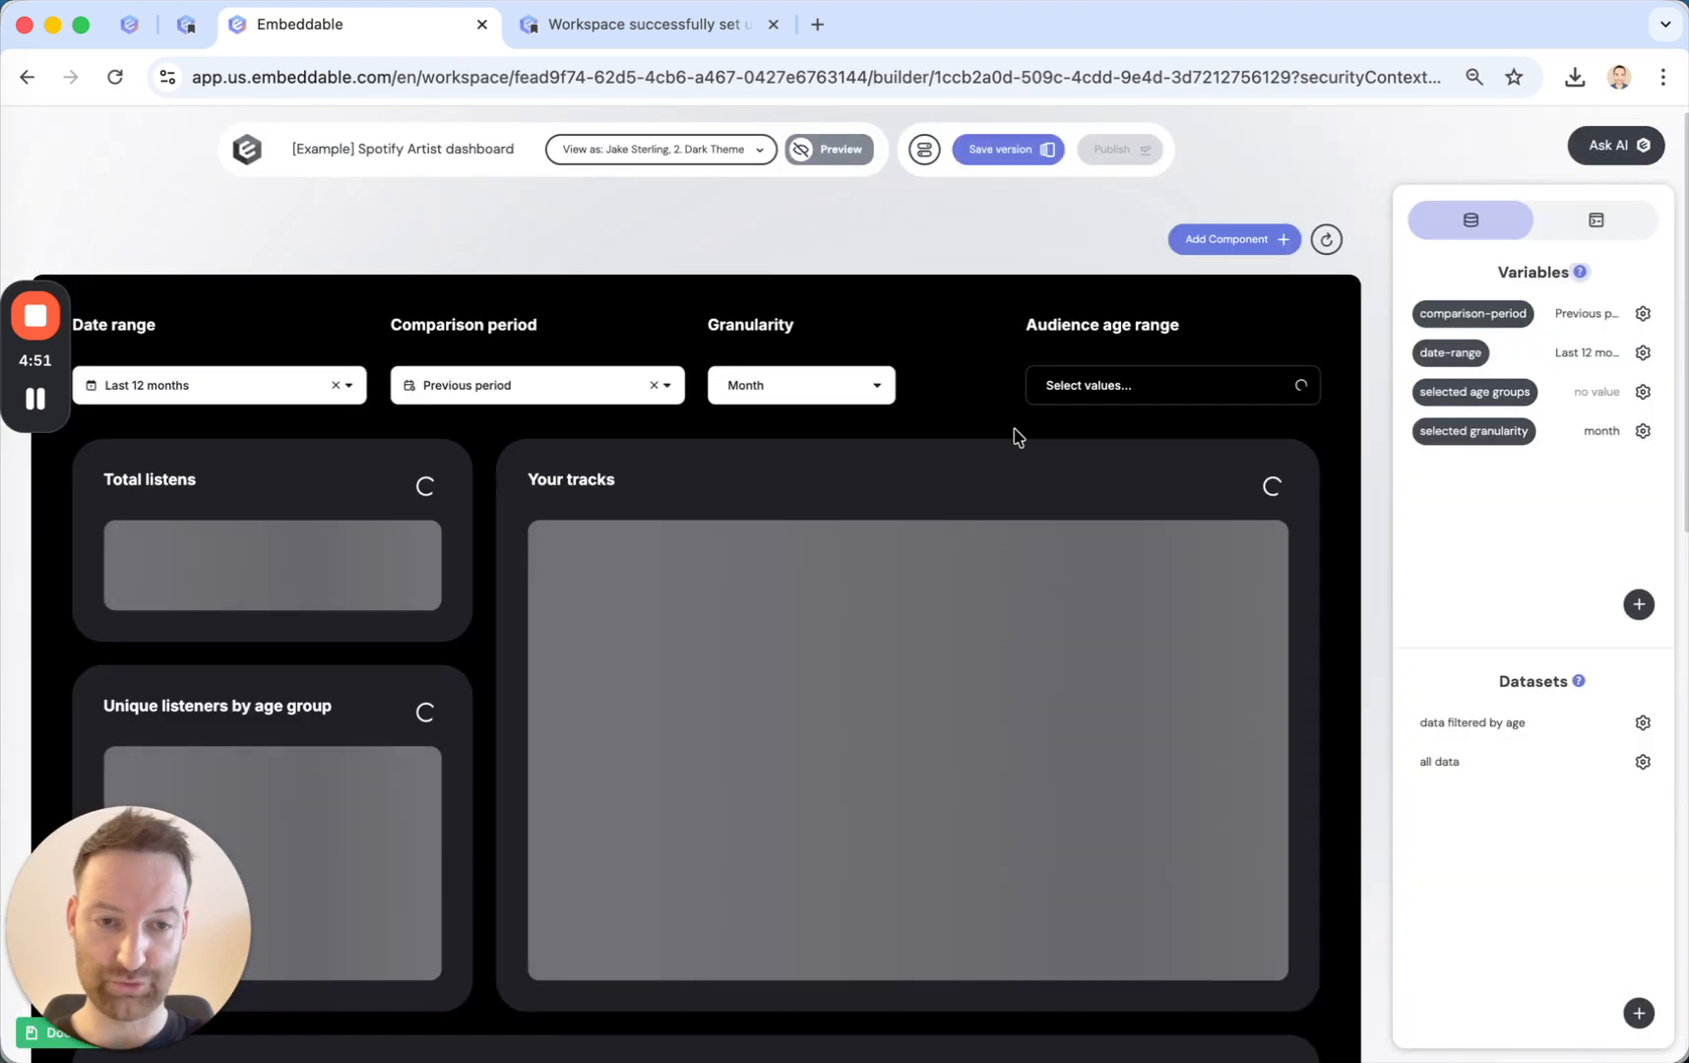
pyautogui.click(705, 160)
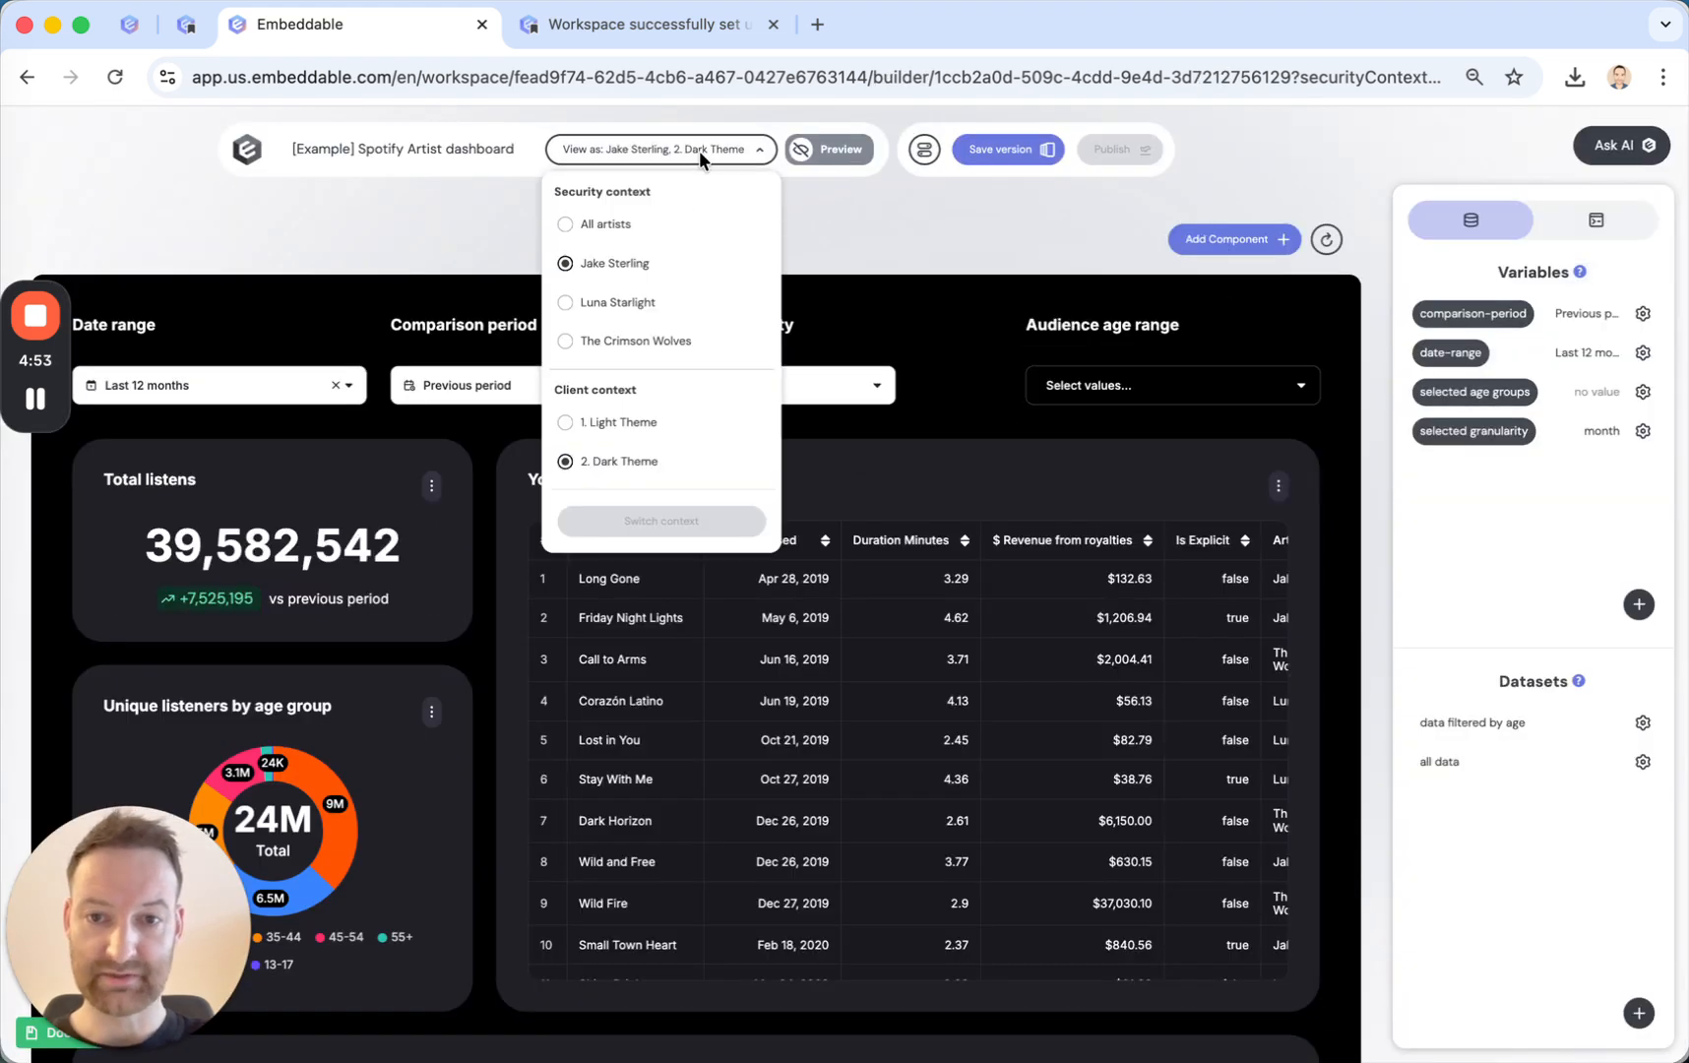
pyautogui.click(591, 423)
pyautogui.click(662, 522)
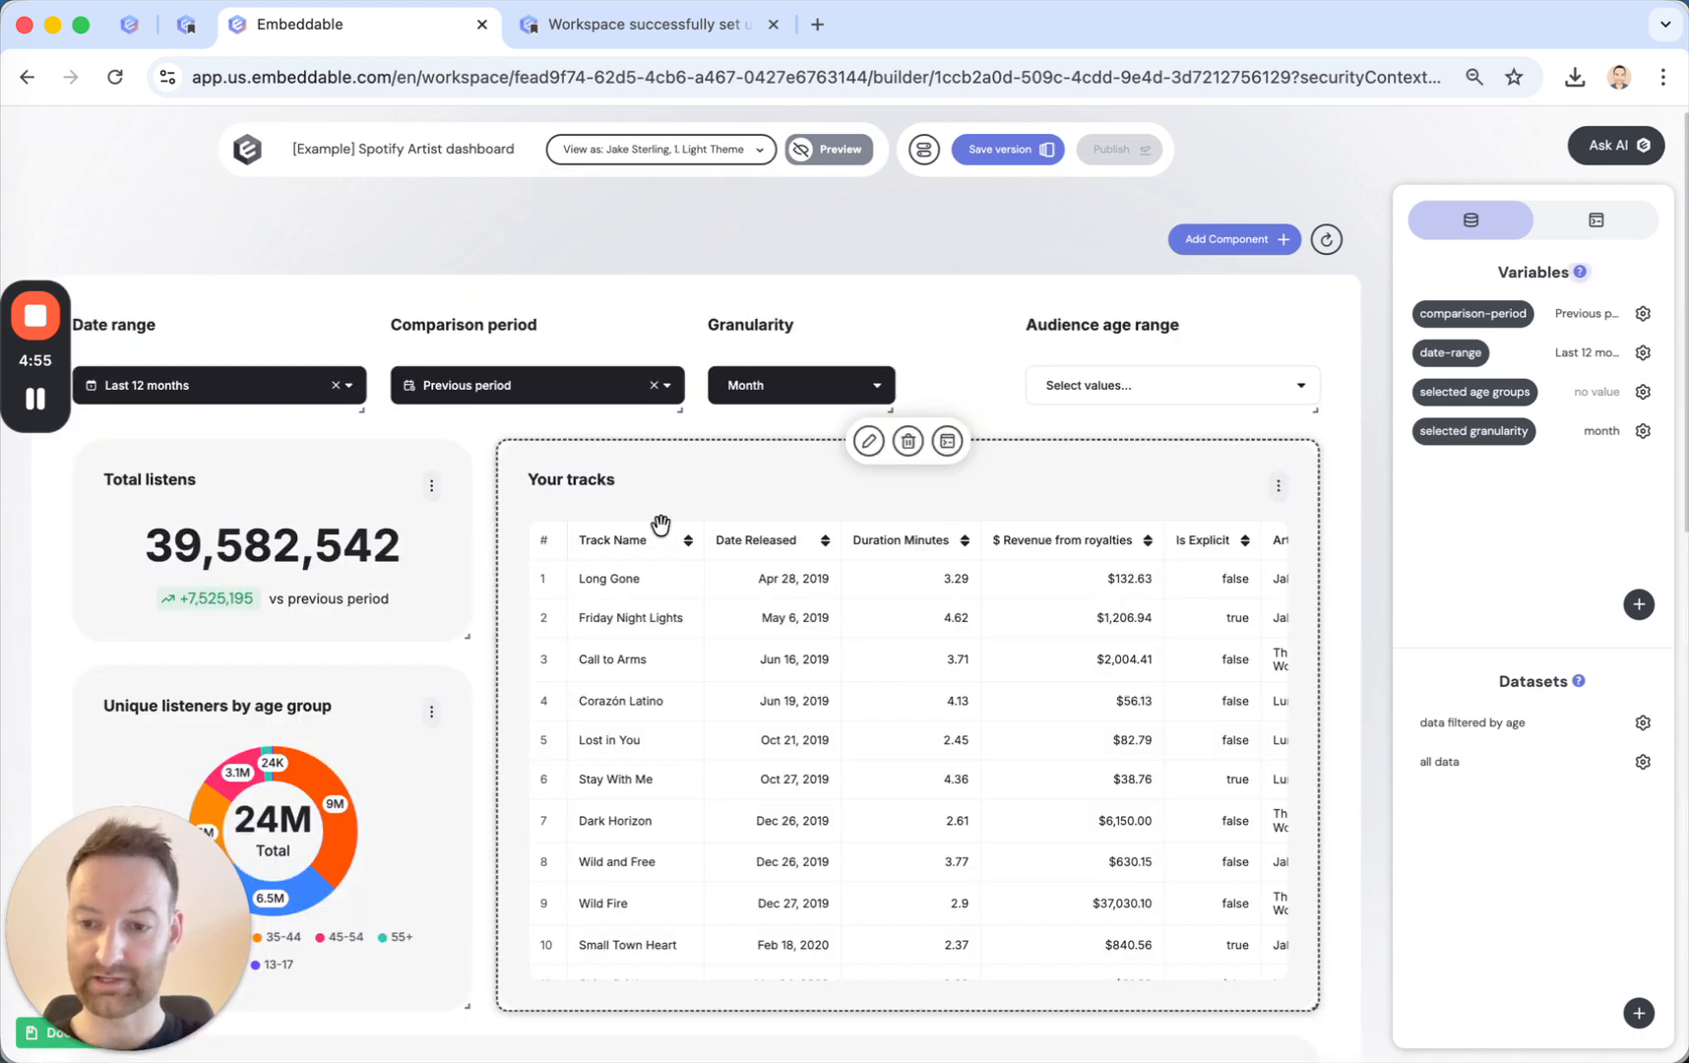
# Return to the workspace home and open the [Example] Spotify Self-serve dashboard in preview mode.
pyautogui.click(258, 147)
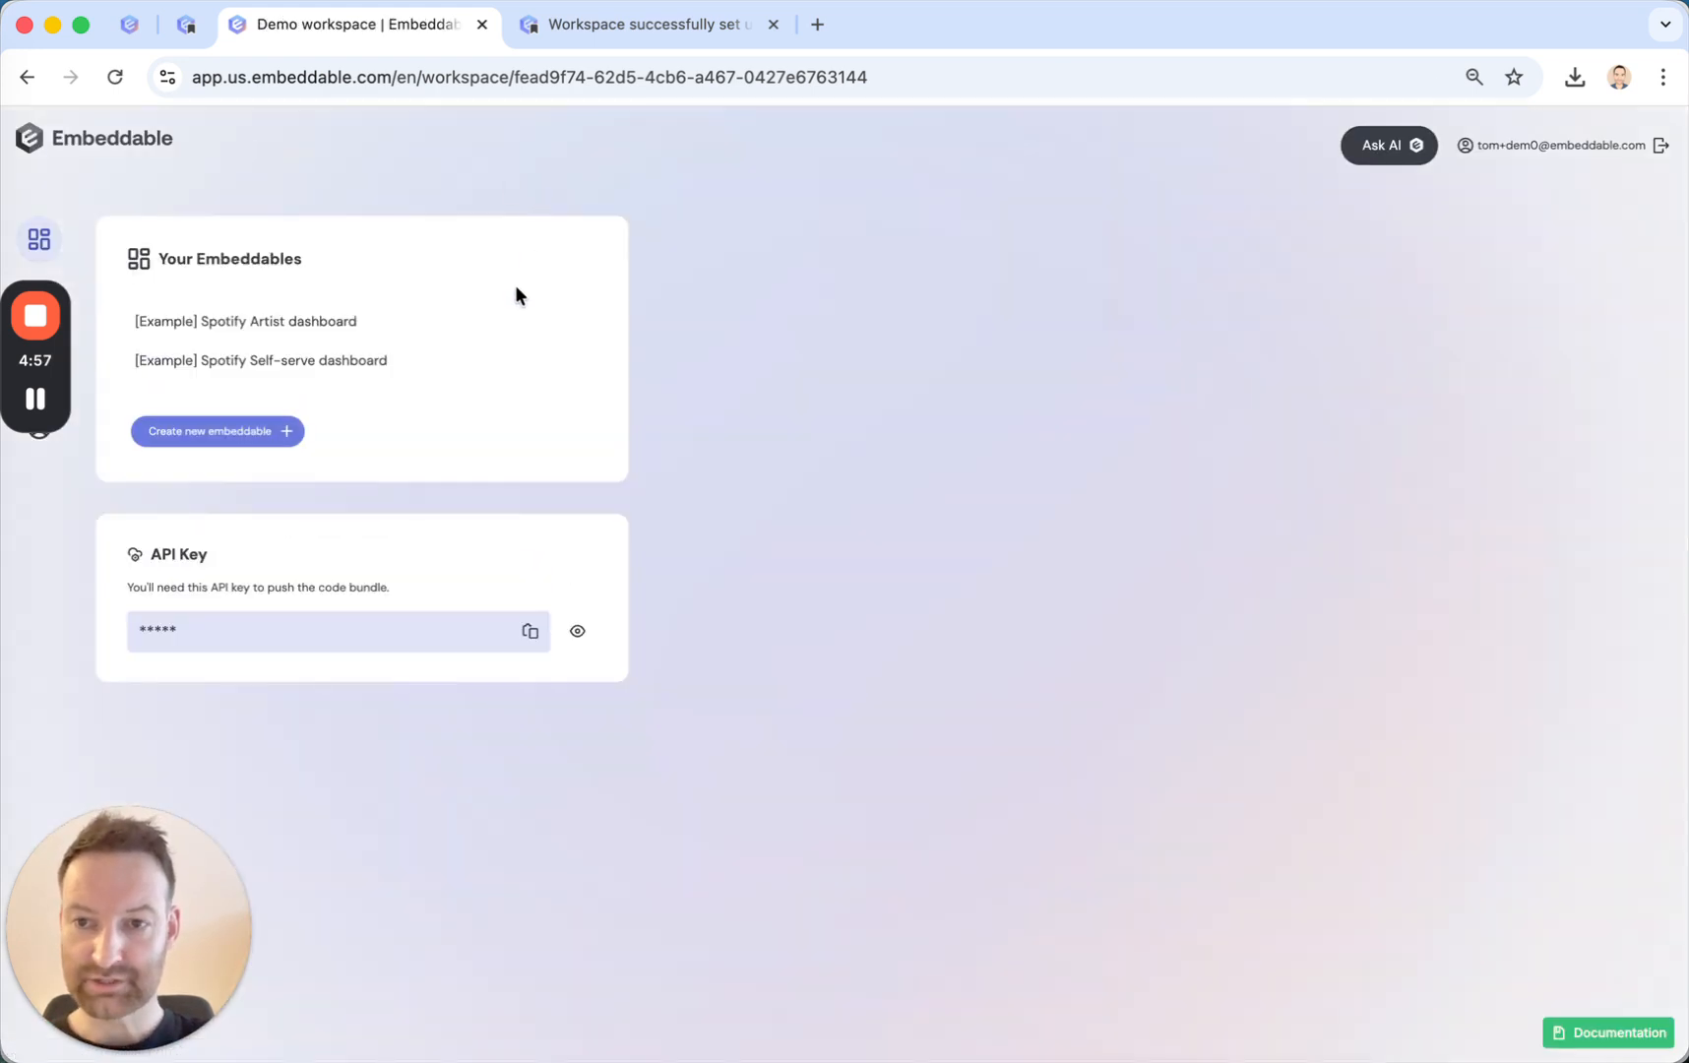
pyautogui.click(279, 372)
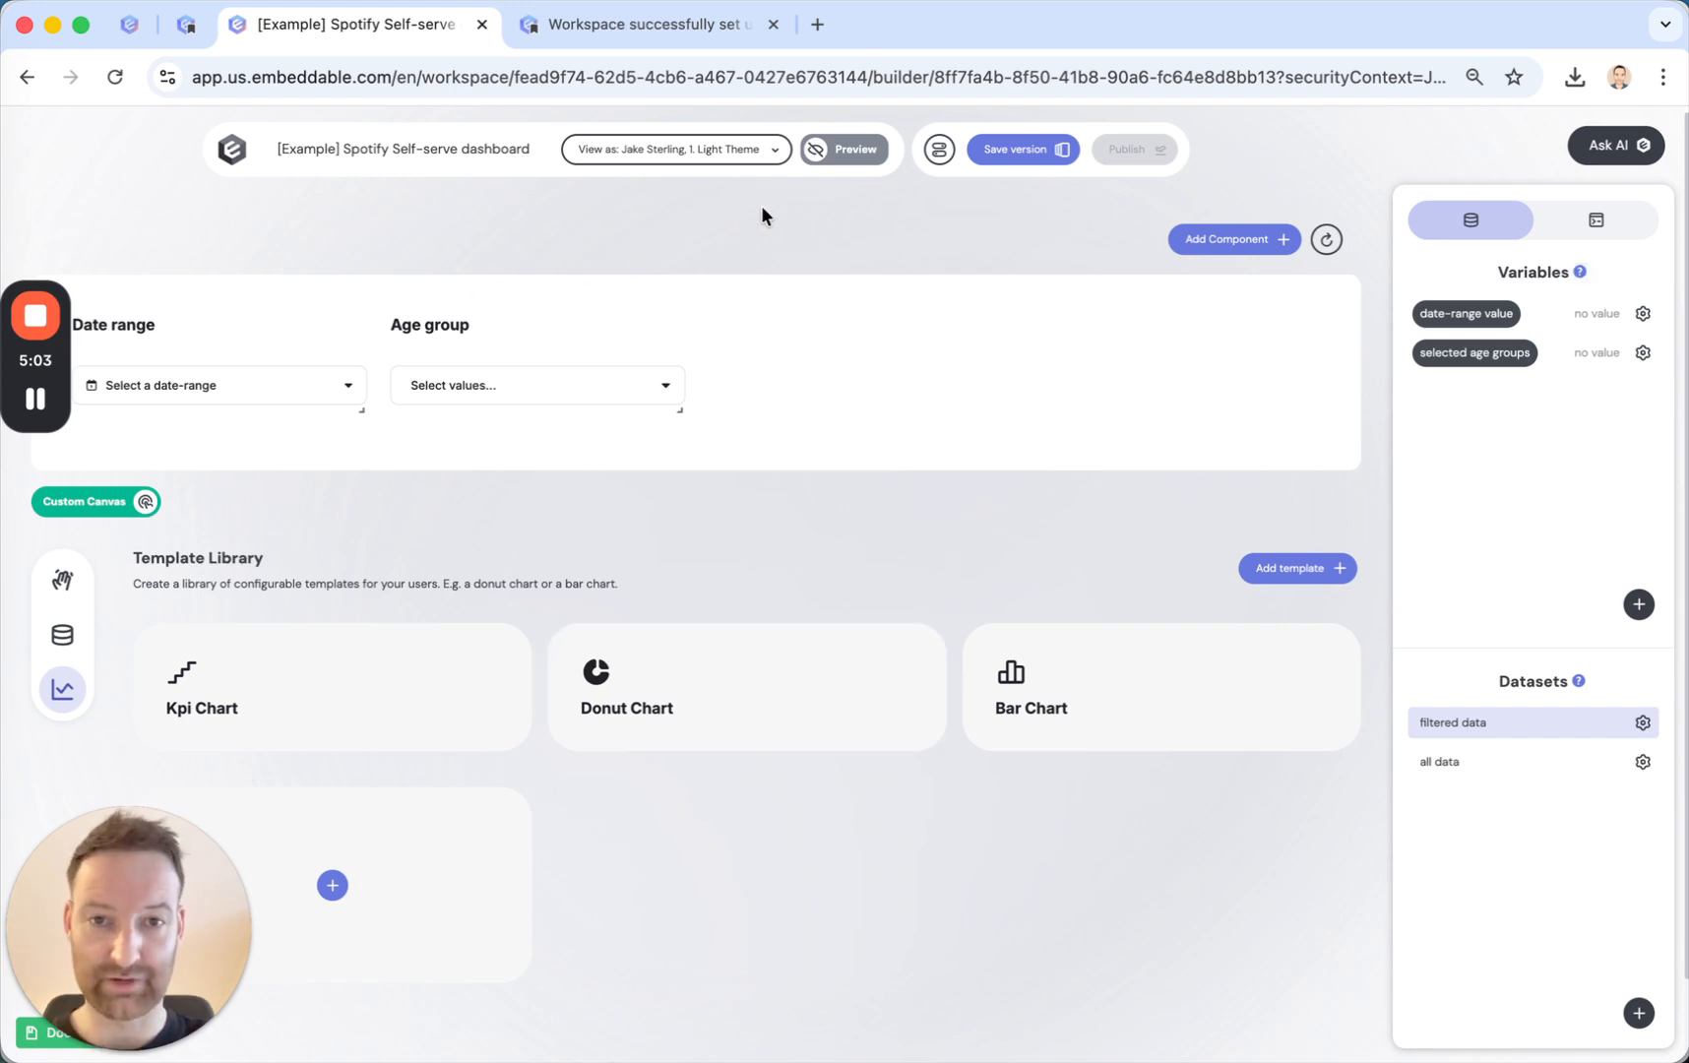
pyautogui.click(849, 148)
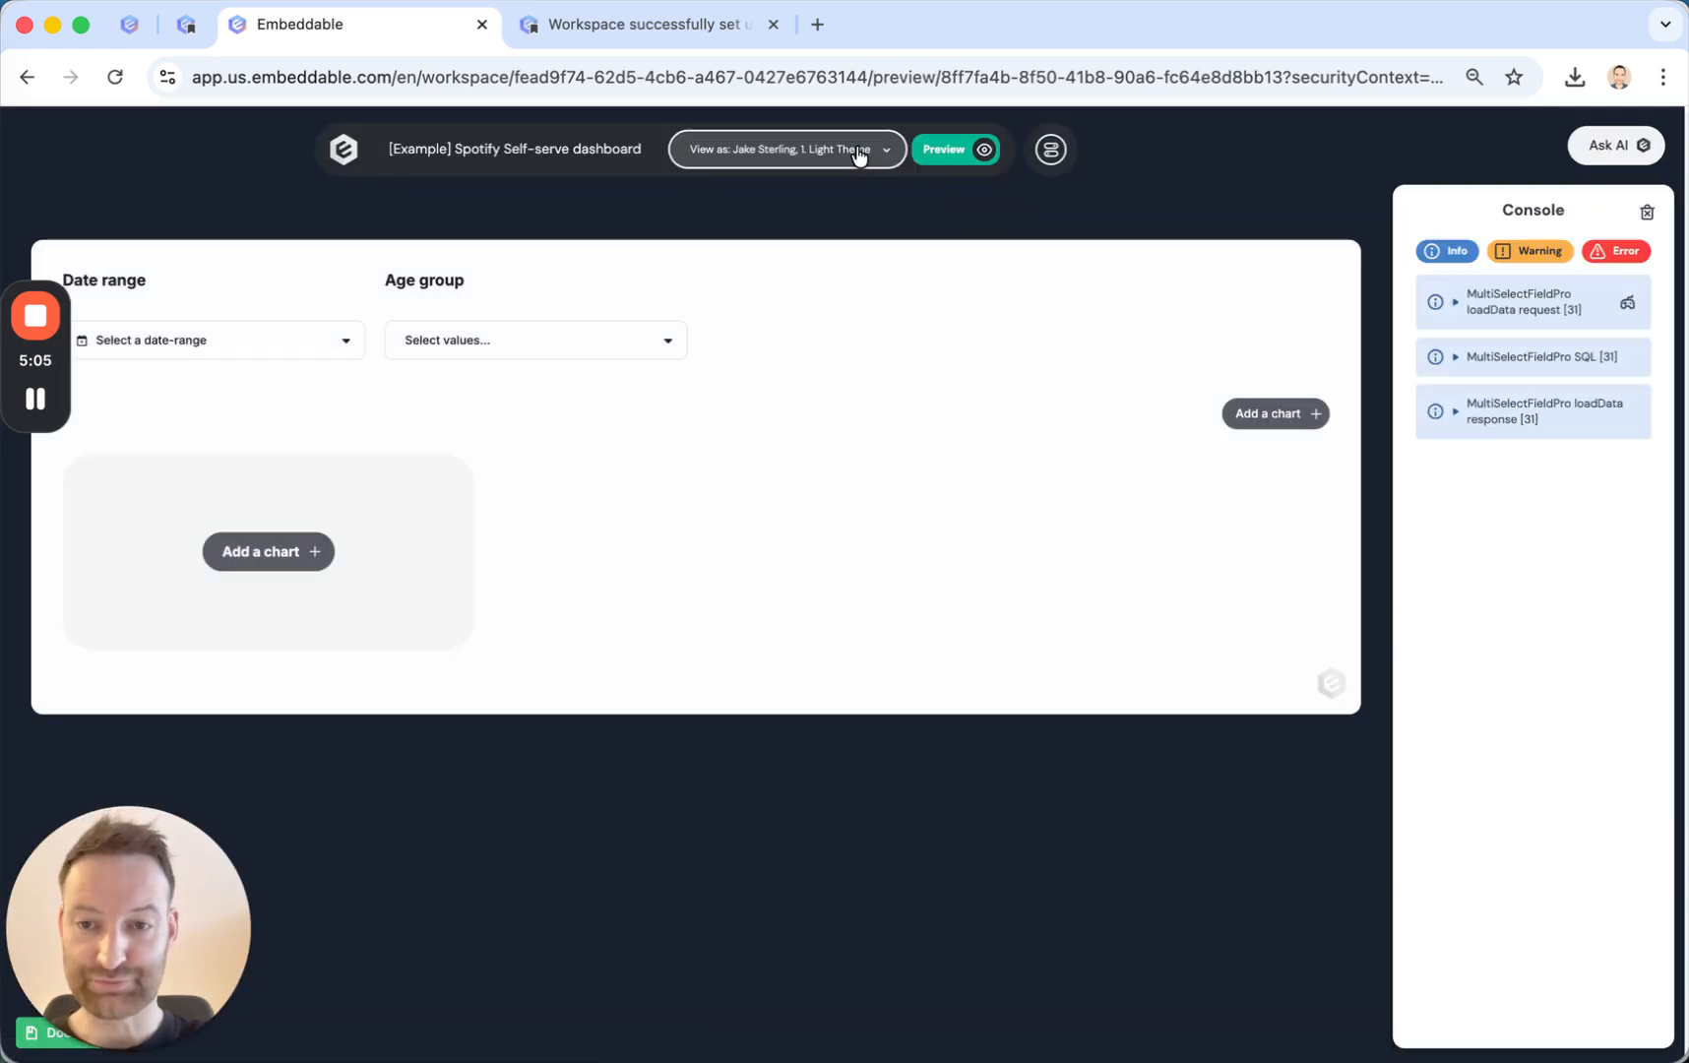
# Add a Donut Chart to the dashboard using the filtered data dataset, # Total listens as measure and Country as dimension.
pyautogui.click(294, 559)
pyautogui.click(824, 318)
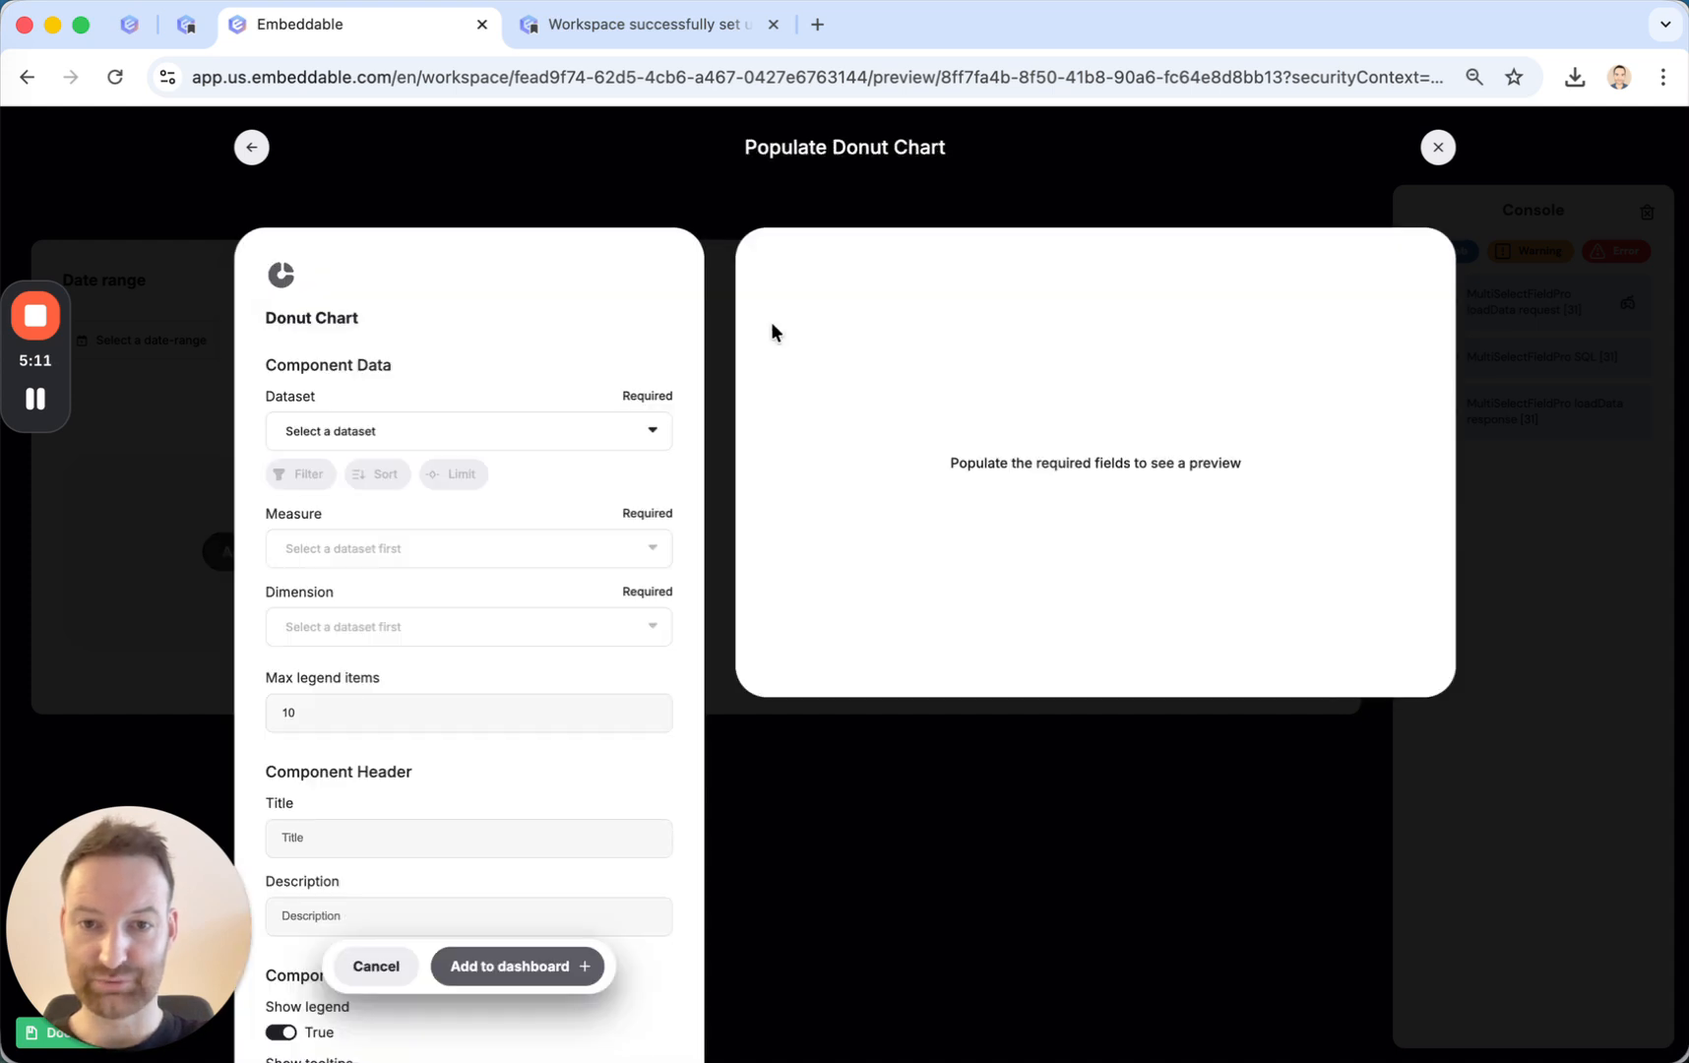
pyautogui.click(335, 431)
pyautogui.click(337, 475)
pyautogui.click(334, 545)
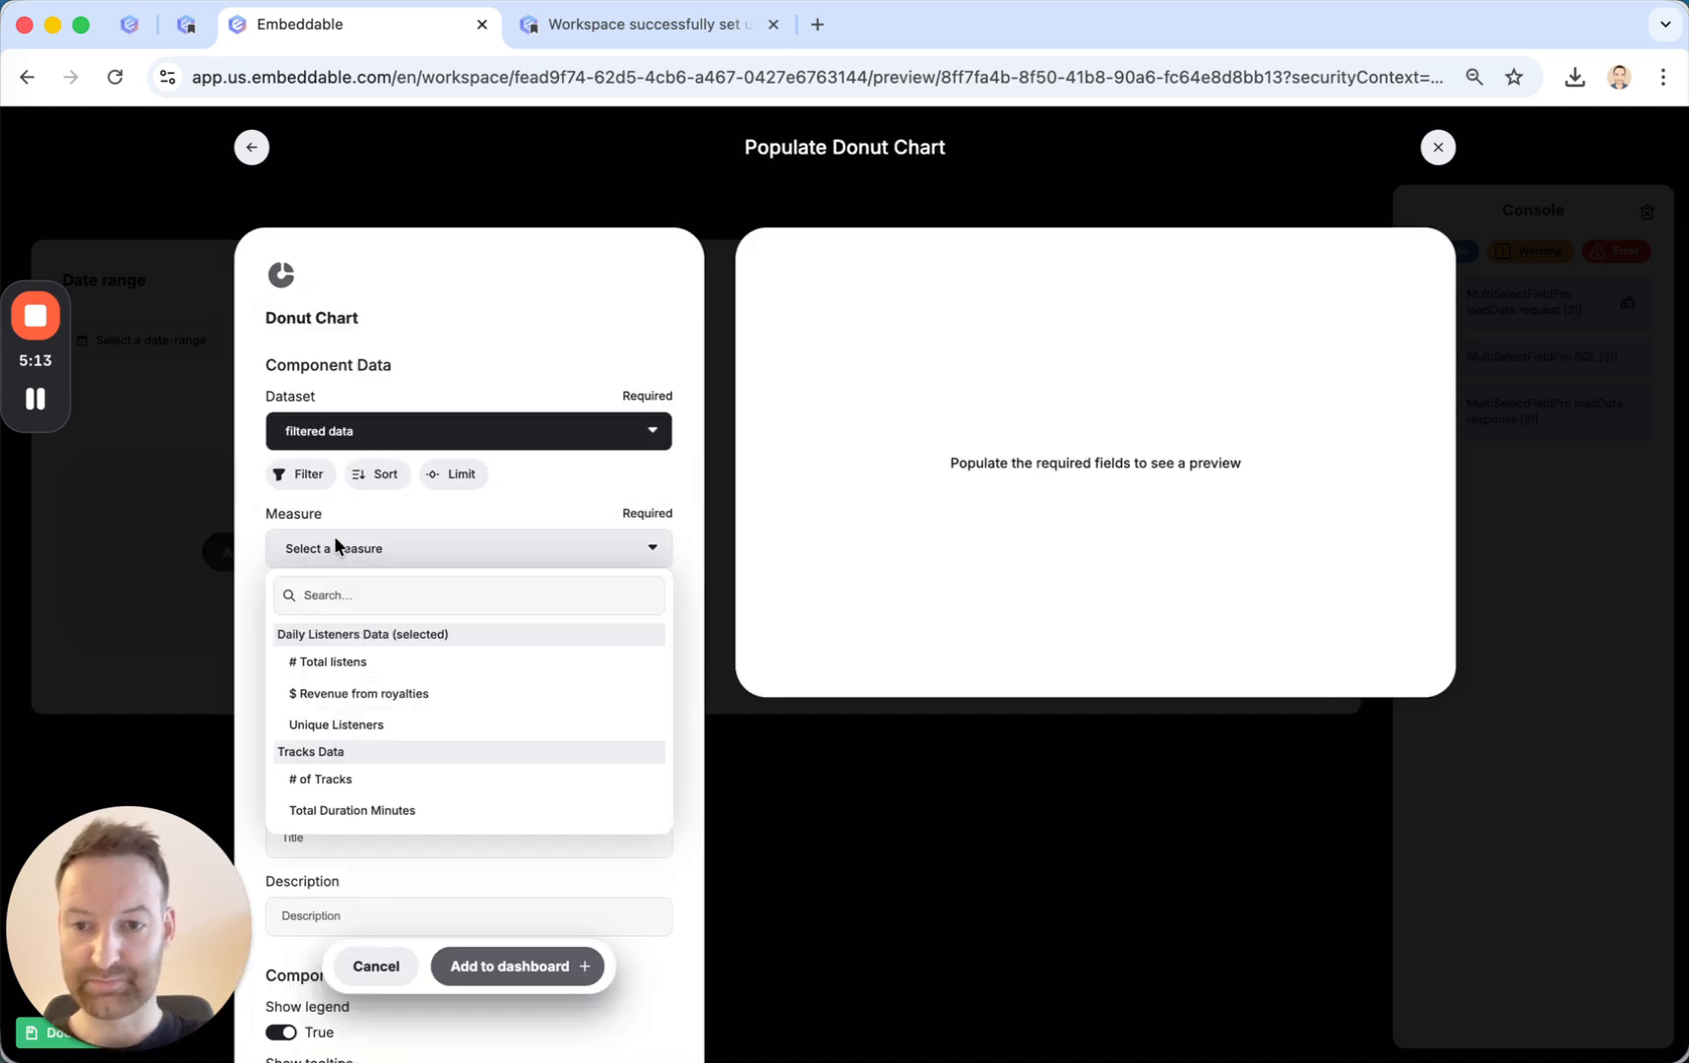
pyautogui.click(350, 659)
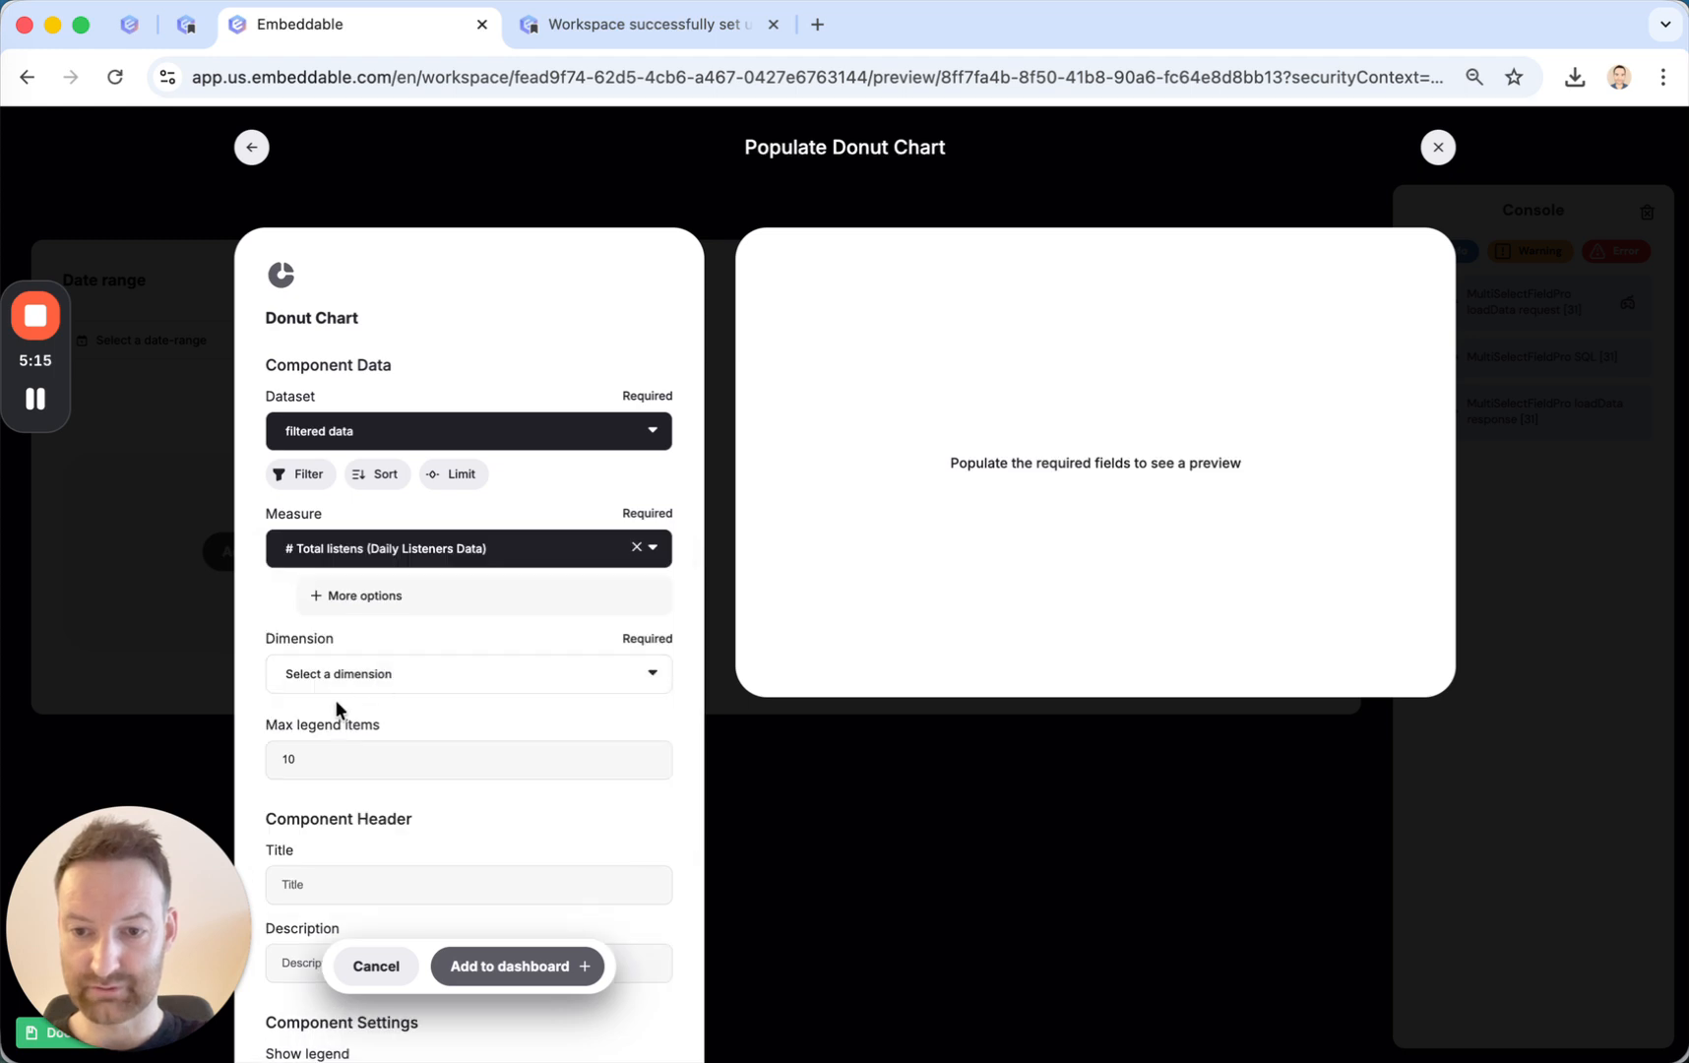
pyautogui.click(352, 686)
pyautogui.click(355, 813)
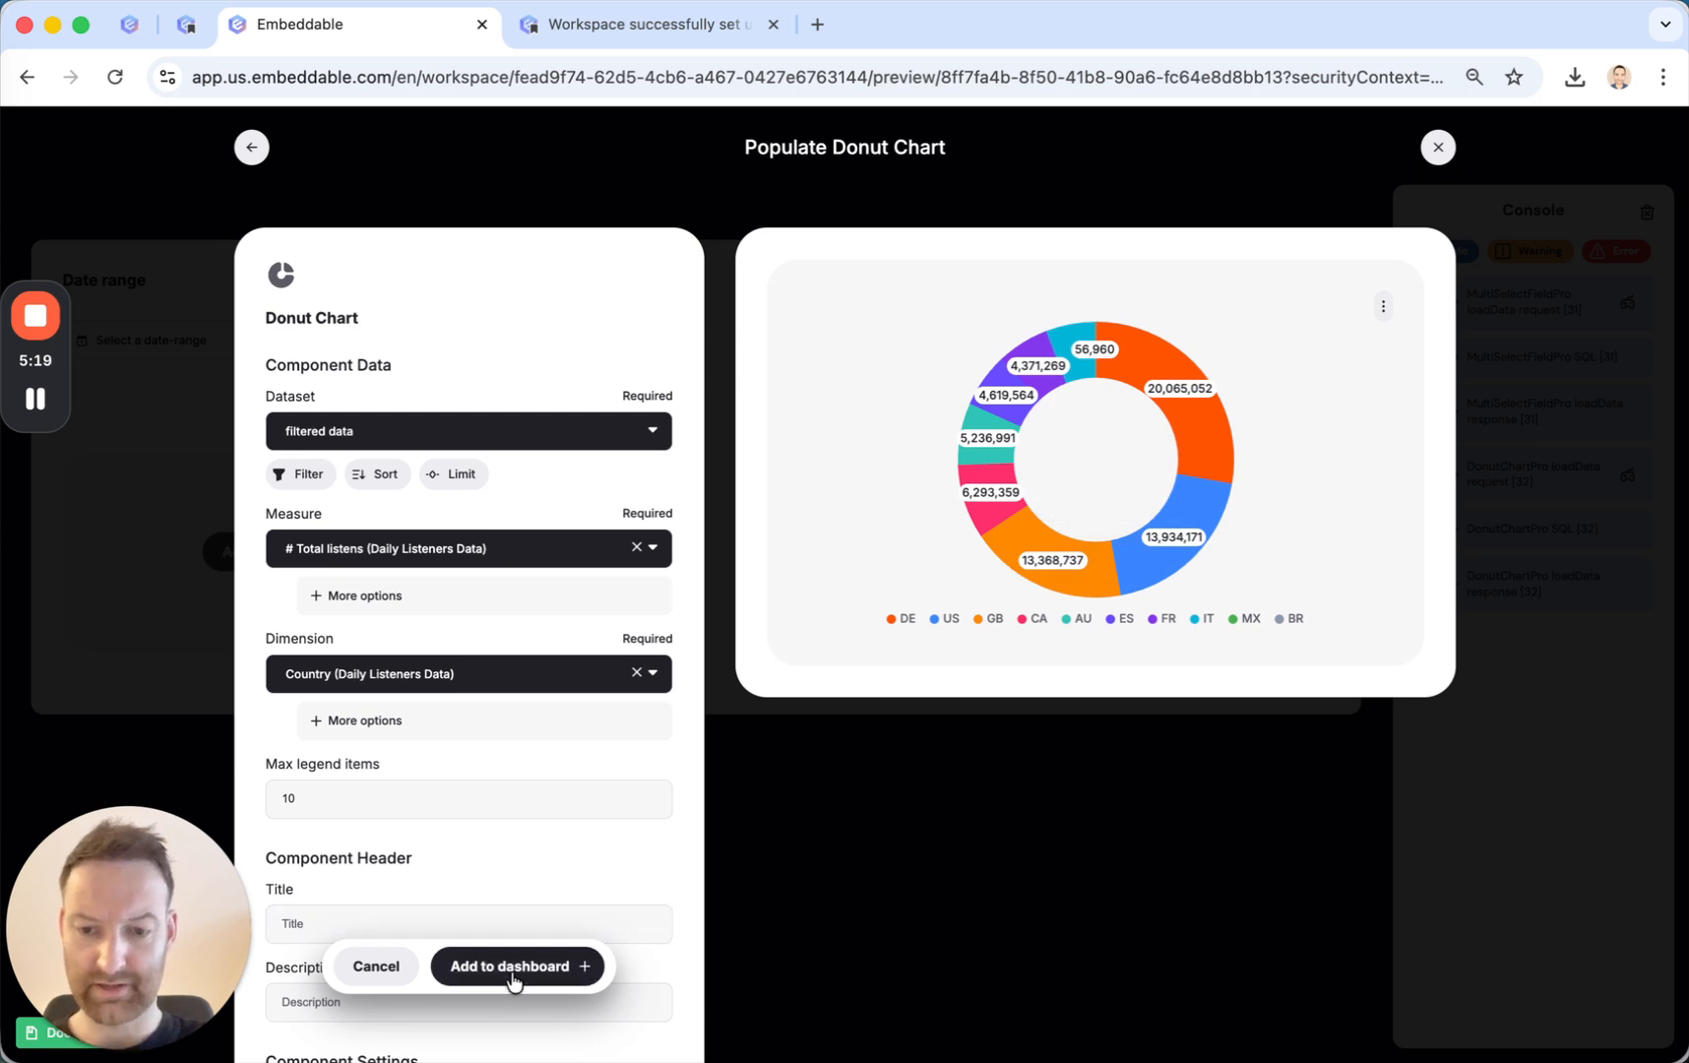
pyautogui.click(511, 968)
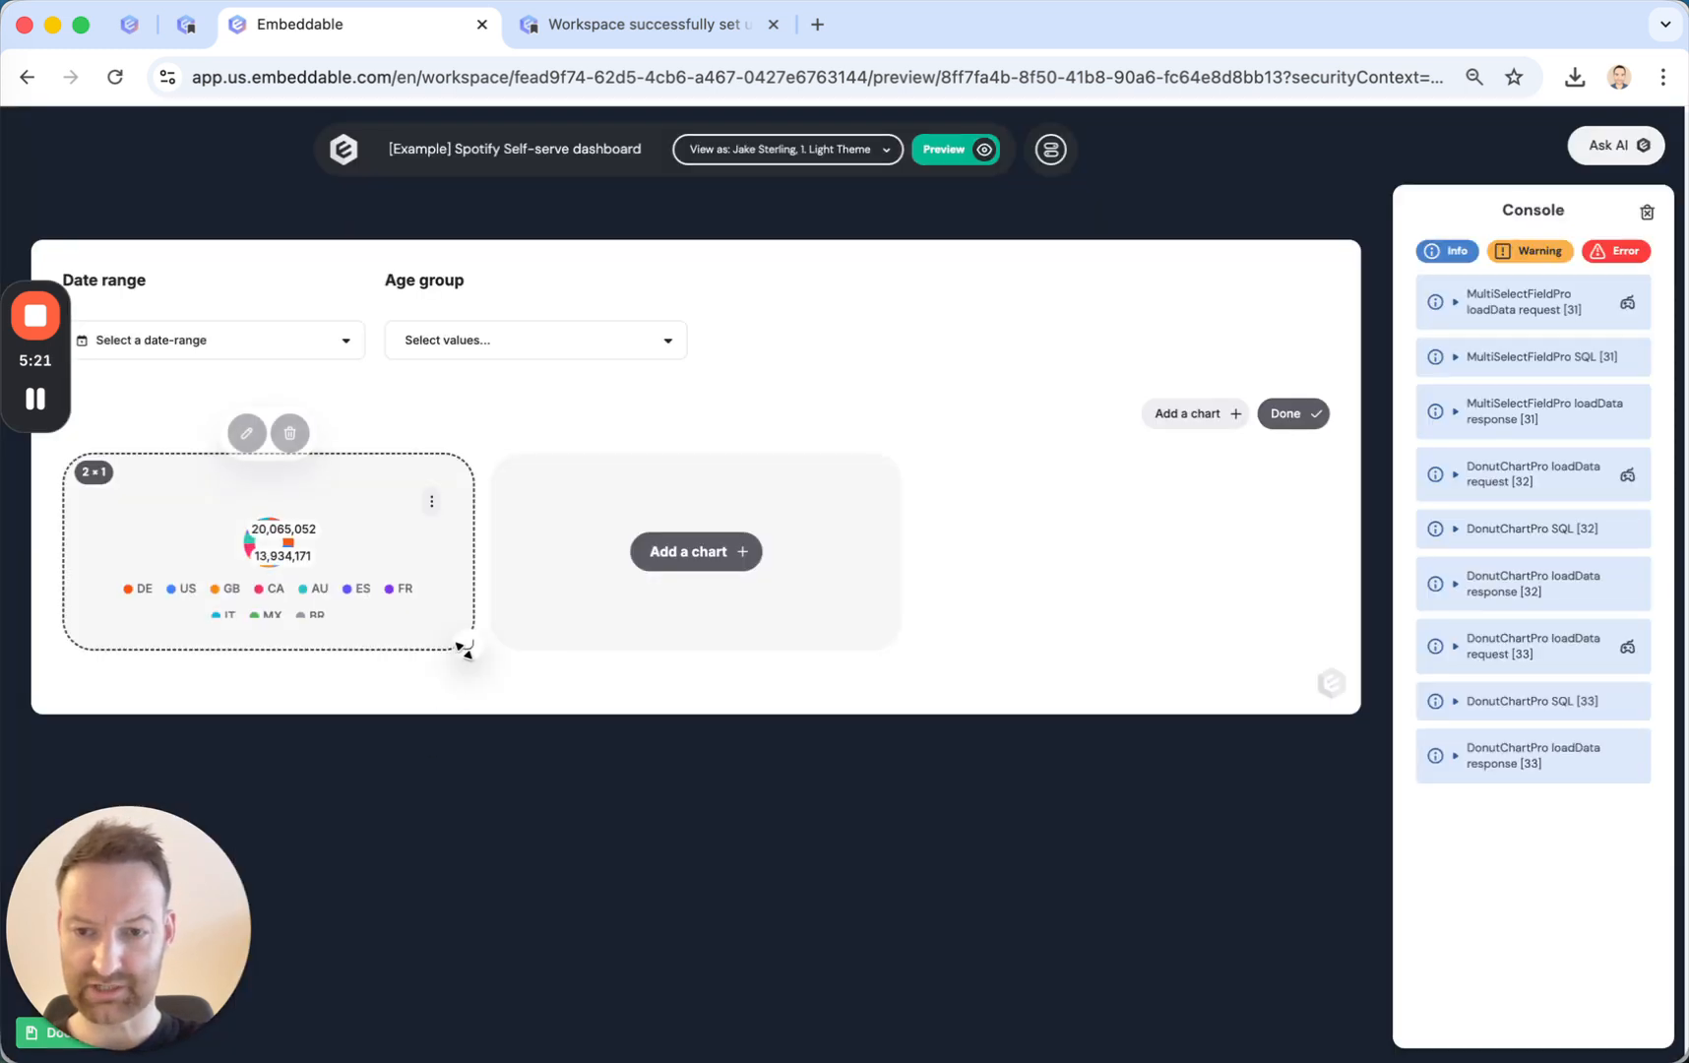
# Enlarge the donut chart to 2 × 2 and try repositioning it on the custom canvas.
pyautogui.moveTo(460, 650); pyautogui.dragTo(451, 845)
pyautogui.moveTo(292, 646); pyautogui.dragTo(188, 502)
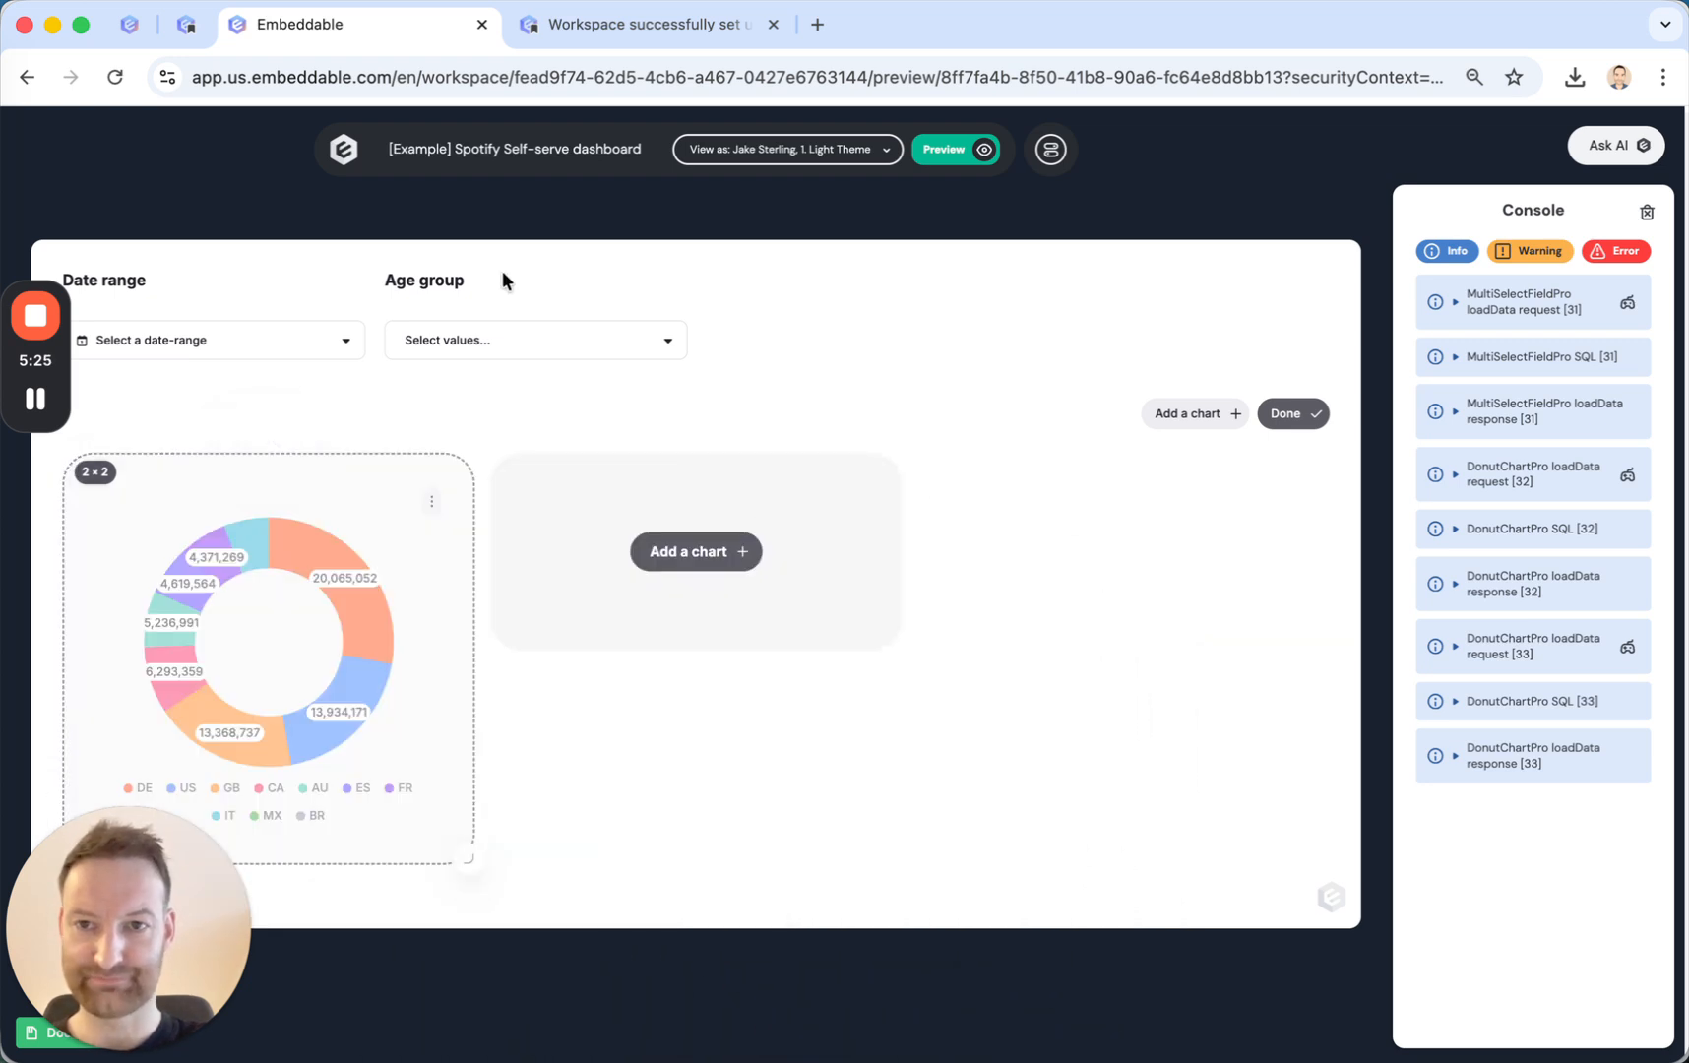
# Return to the workspace home, then open the documentation's "Build an Embeddable" guide and skim through its instructions.
pyautogui.click(343, 149)
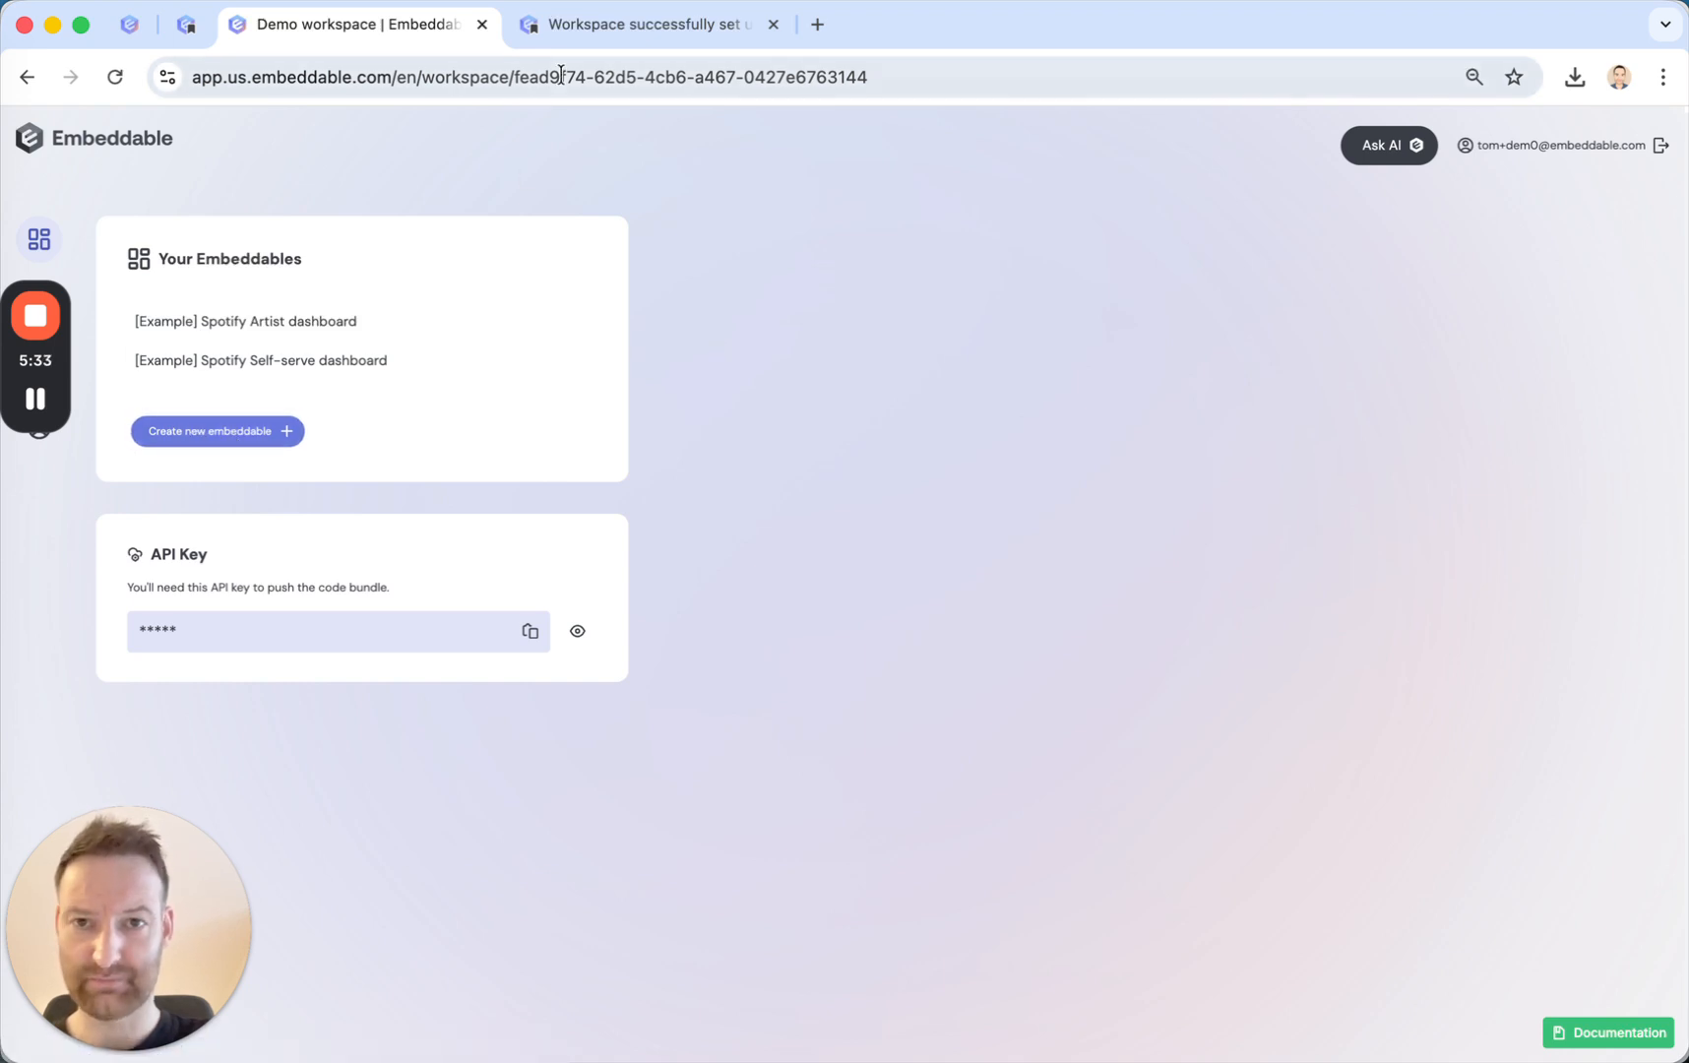
pyautogui.click(185, 25)
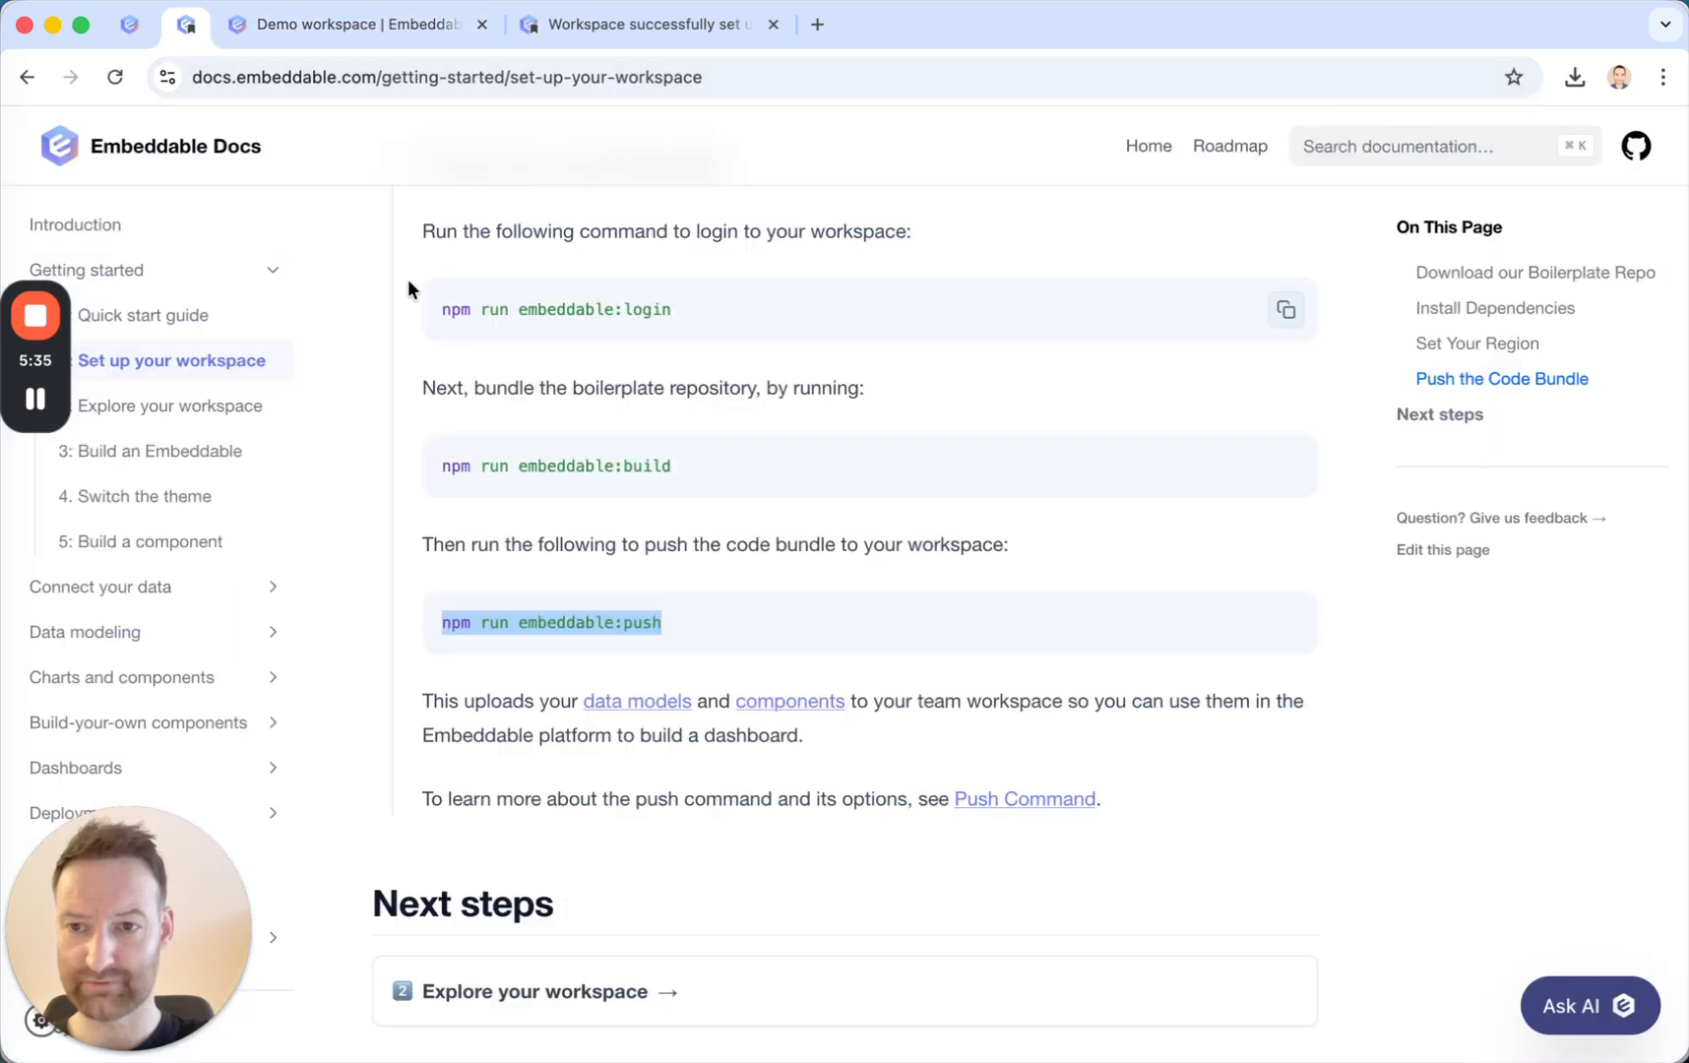
pyautogui.click(154, 458)
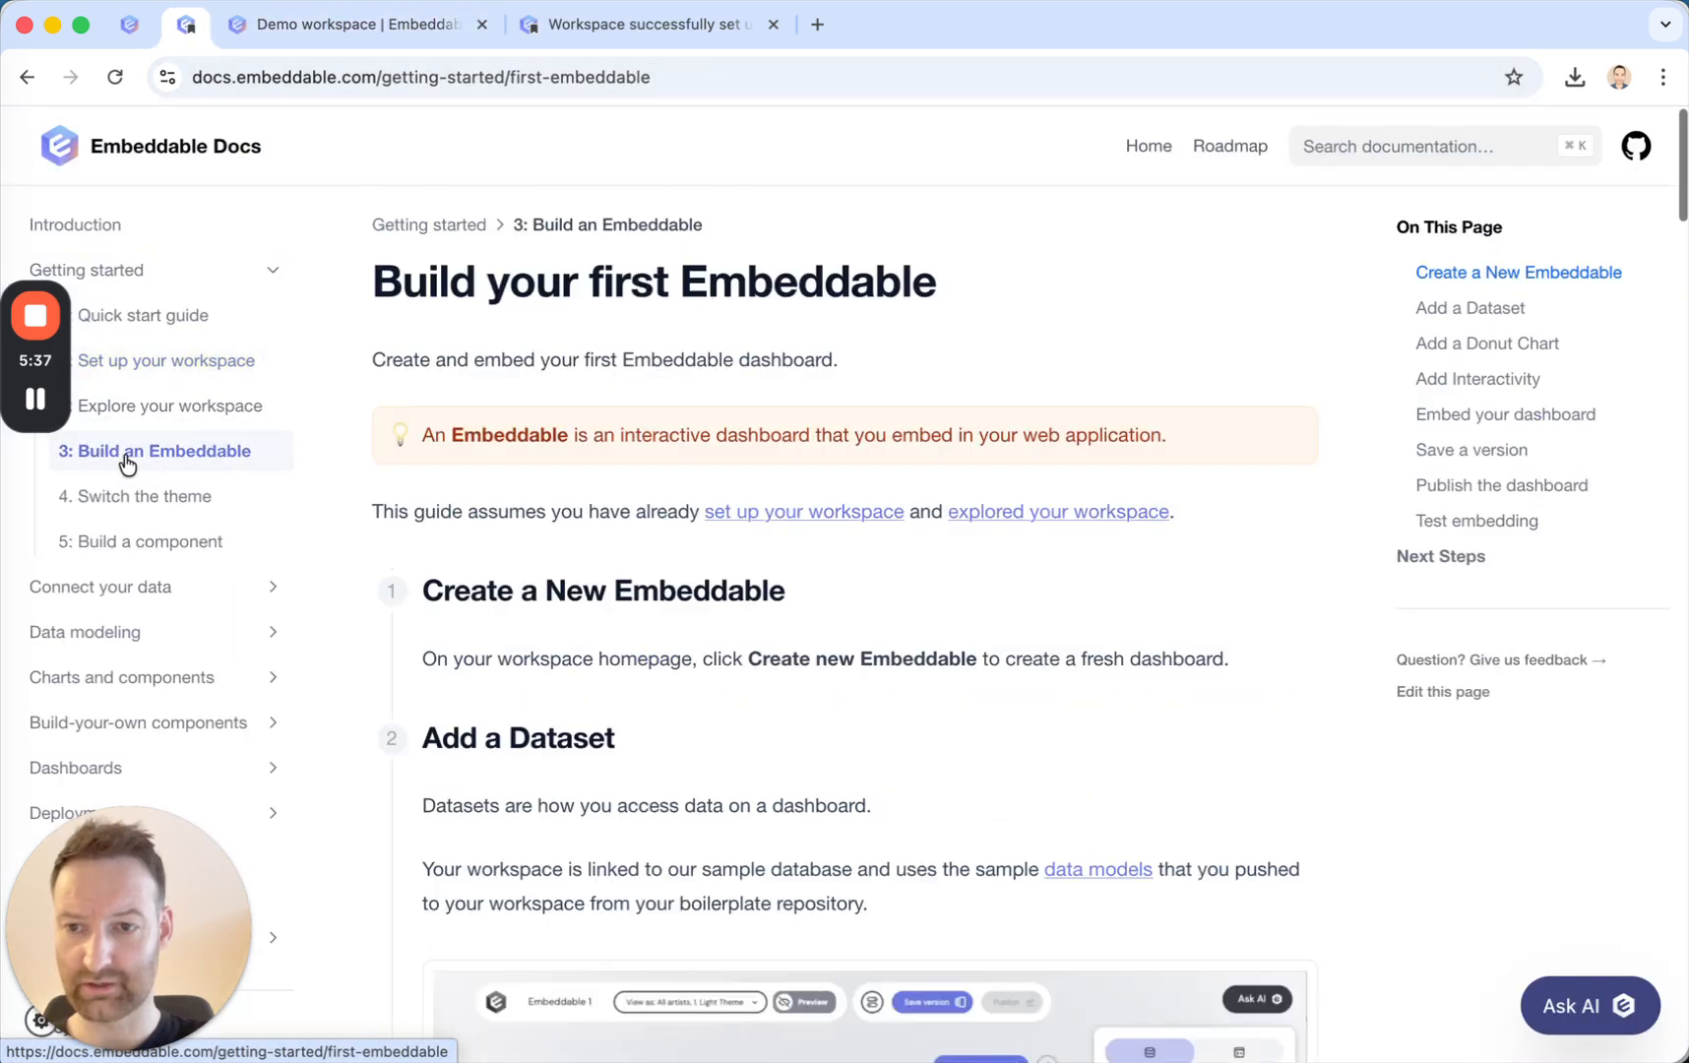
pyautogui.scroll(-8, 622, 621)
pyautogui.scroll(-10, 621, 620)
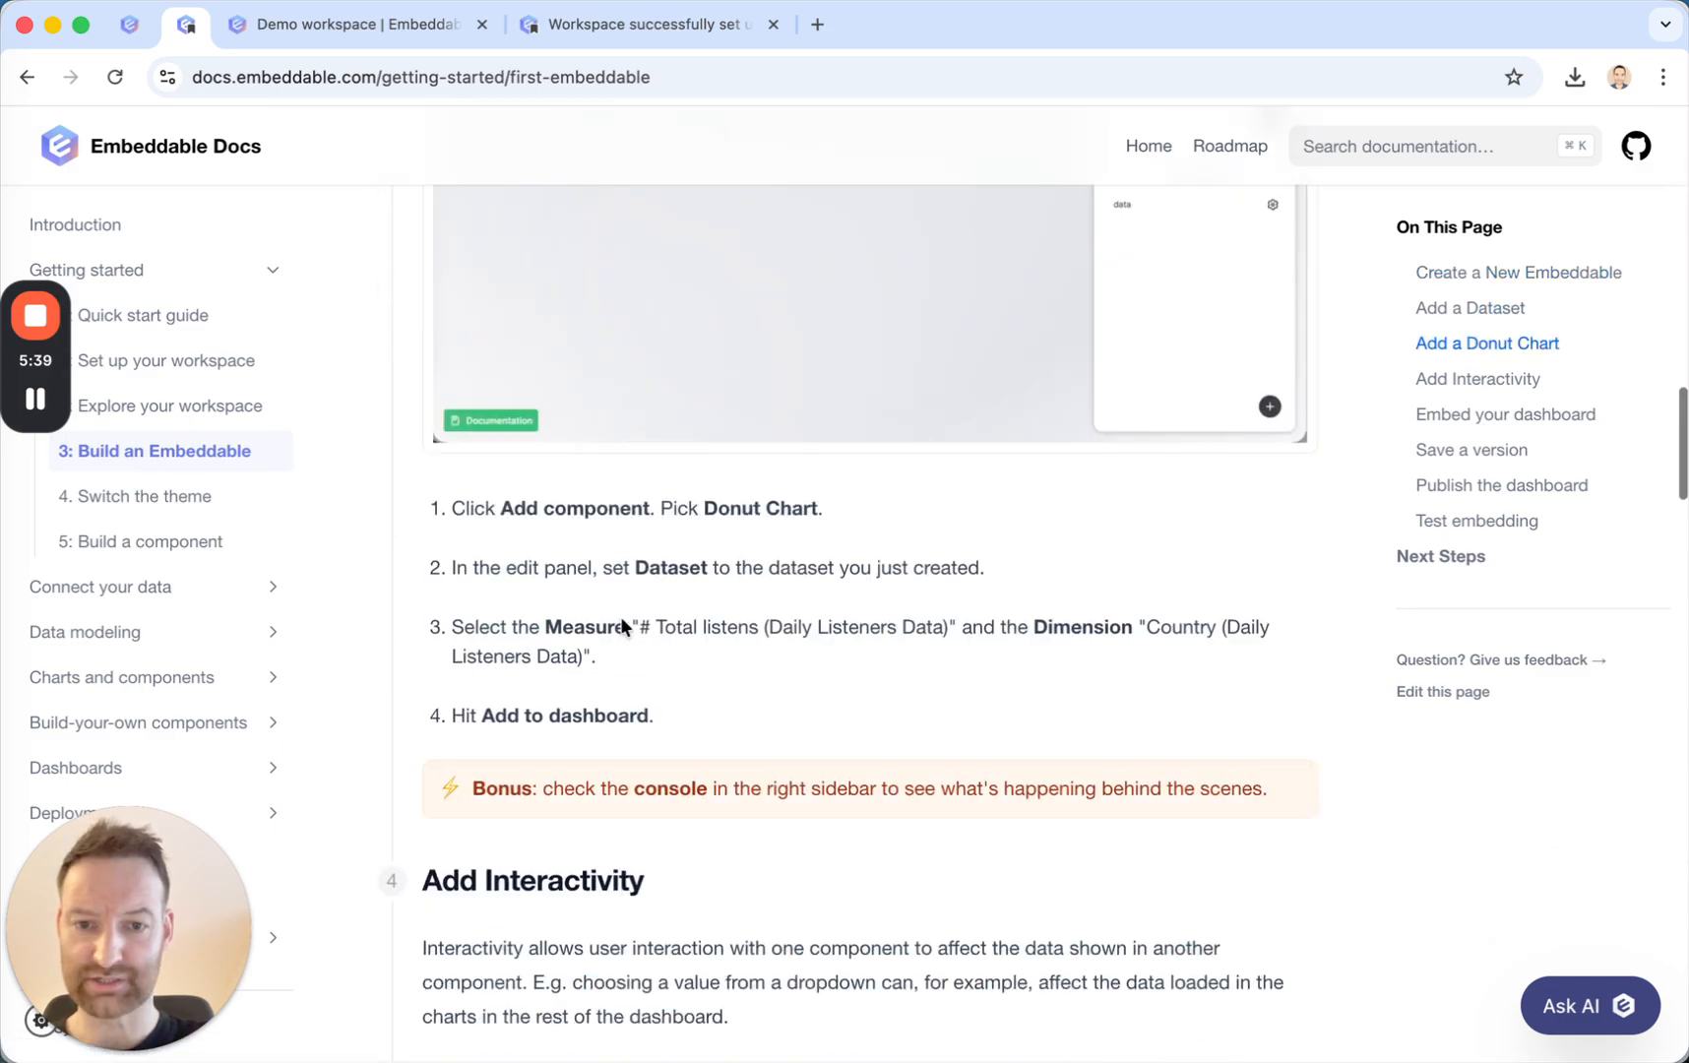
pyautogui.scroll(20, 622, 620)
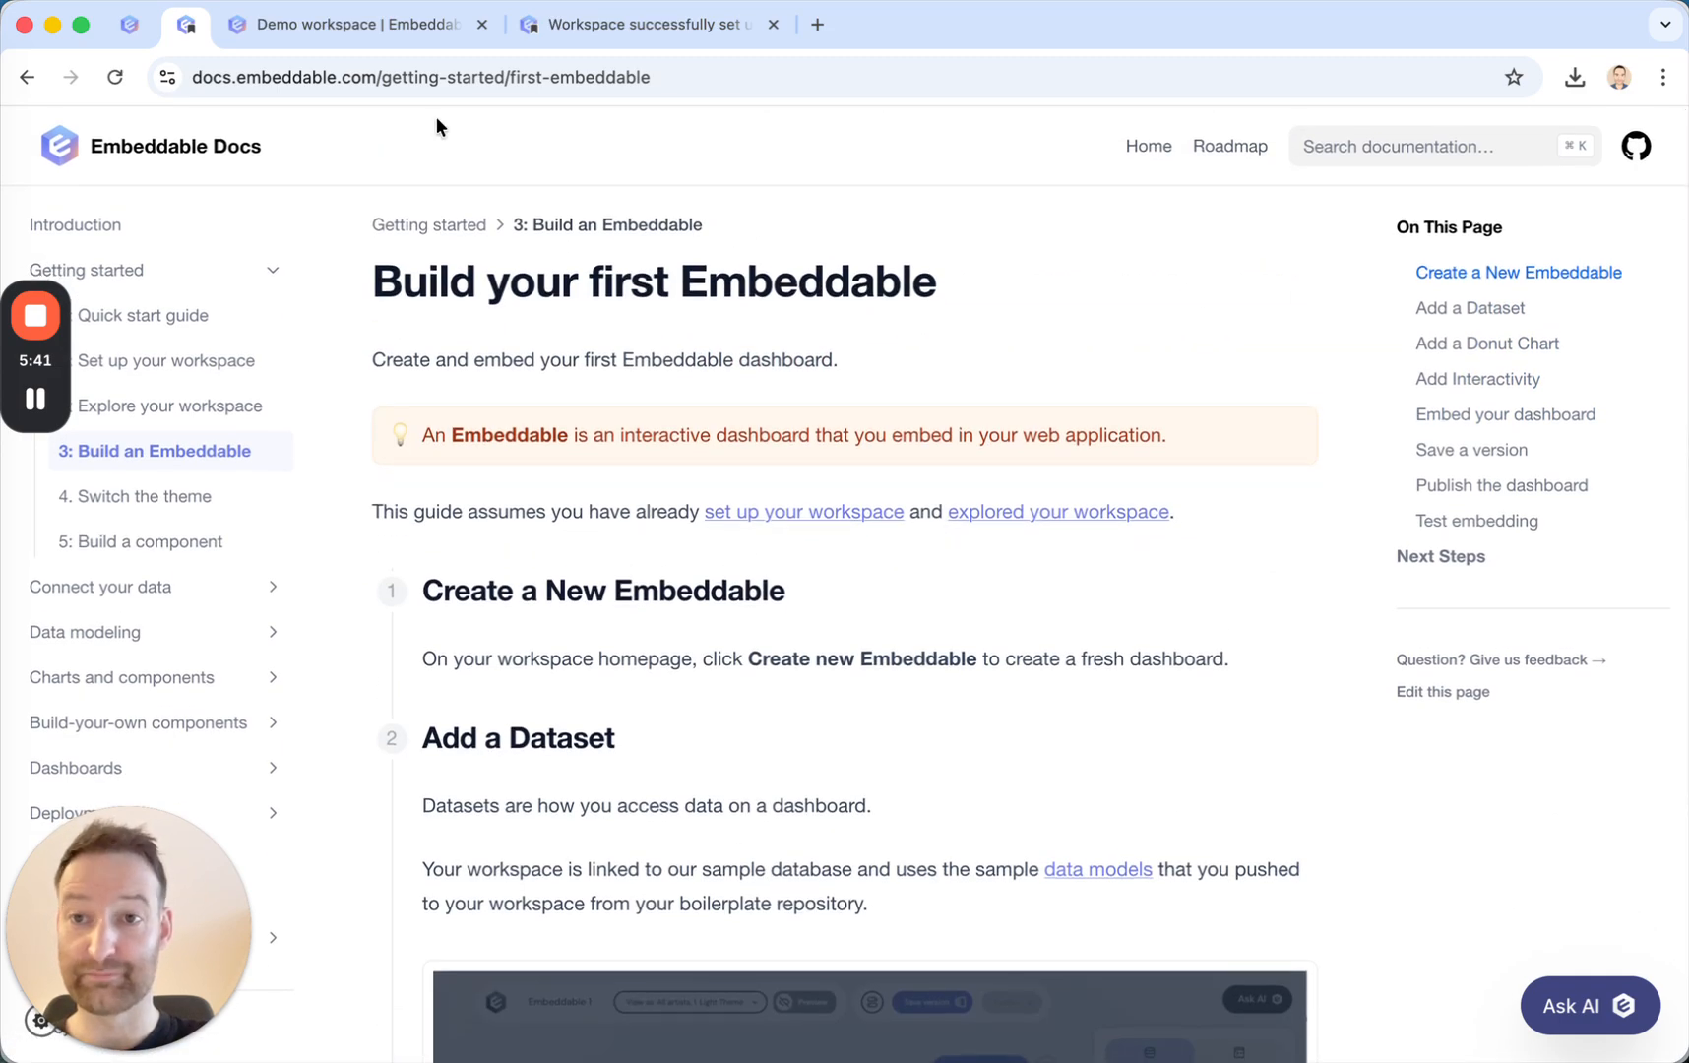
# Create a new embeddable in the workspace and choose Bar Chart - Grouped as its component, opening its dataset choices.
pyautogui.click(360, 41)
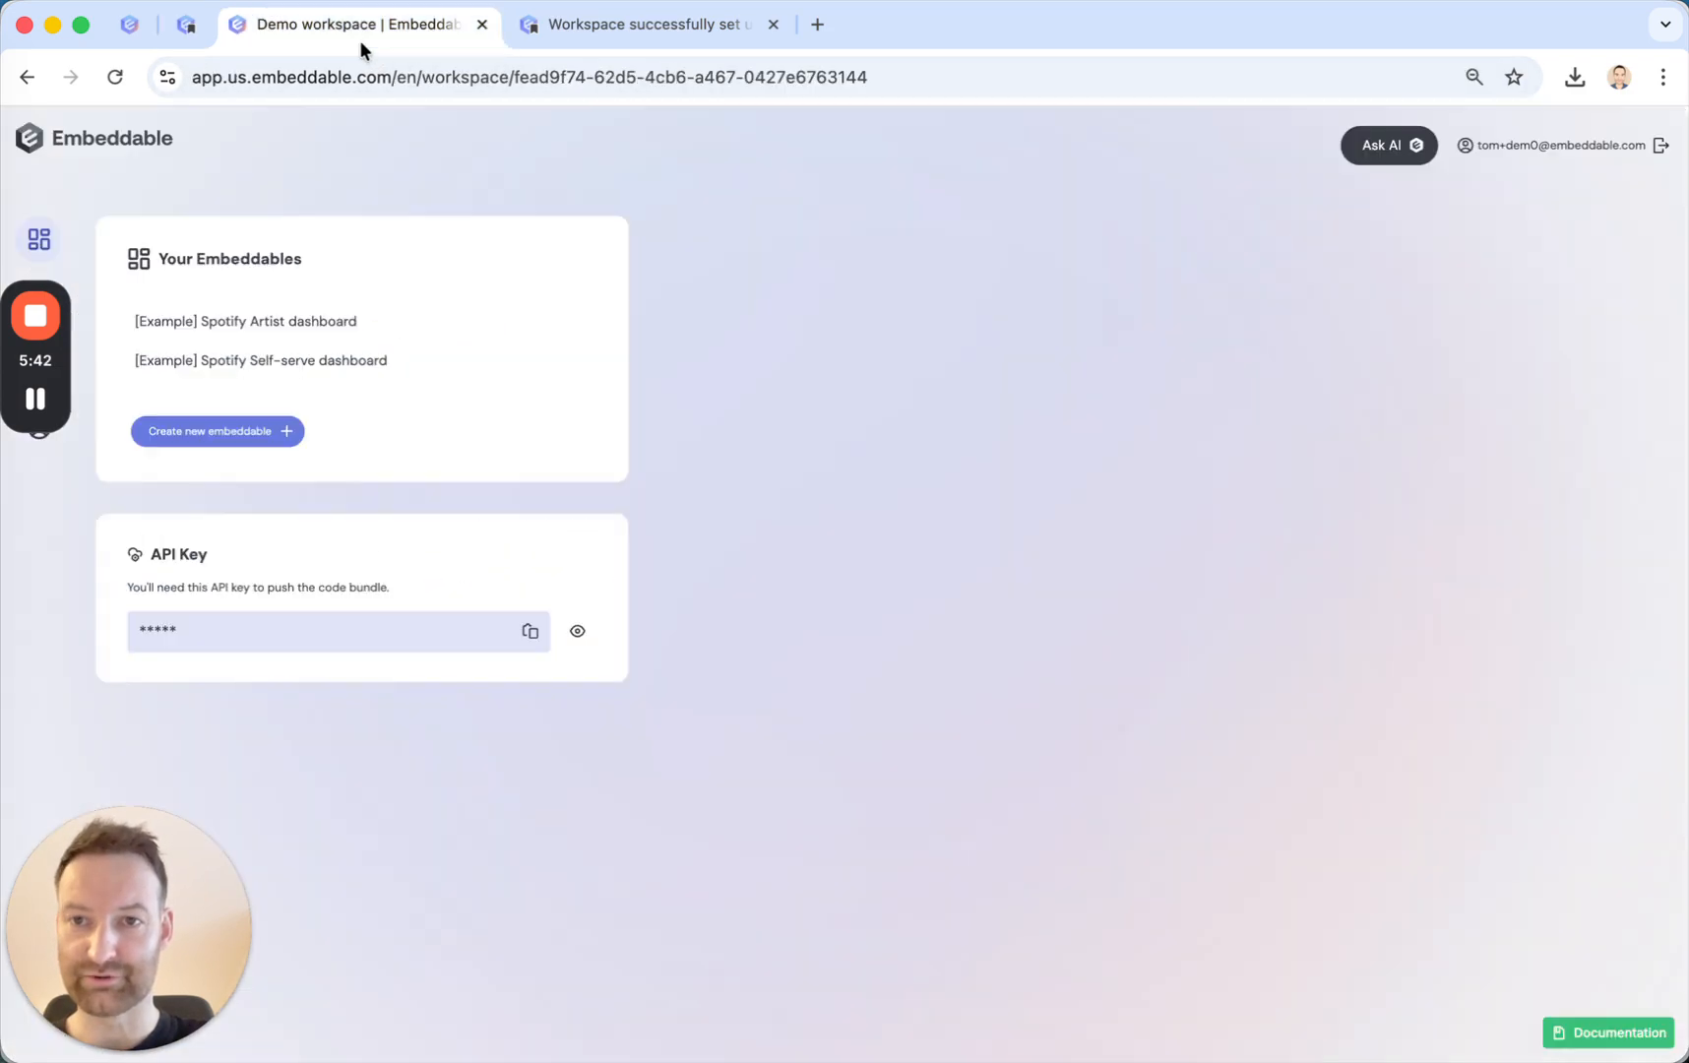
pyautogui.click(207, 438)
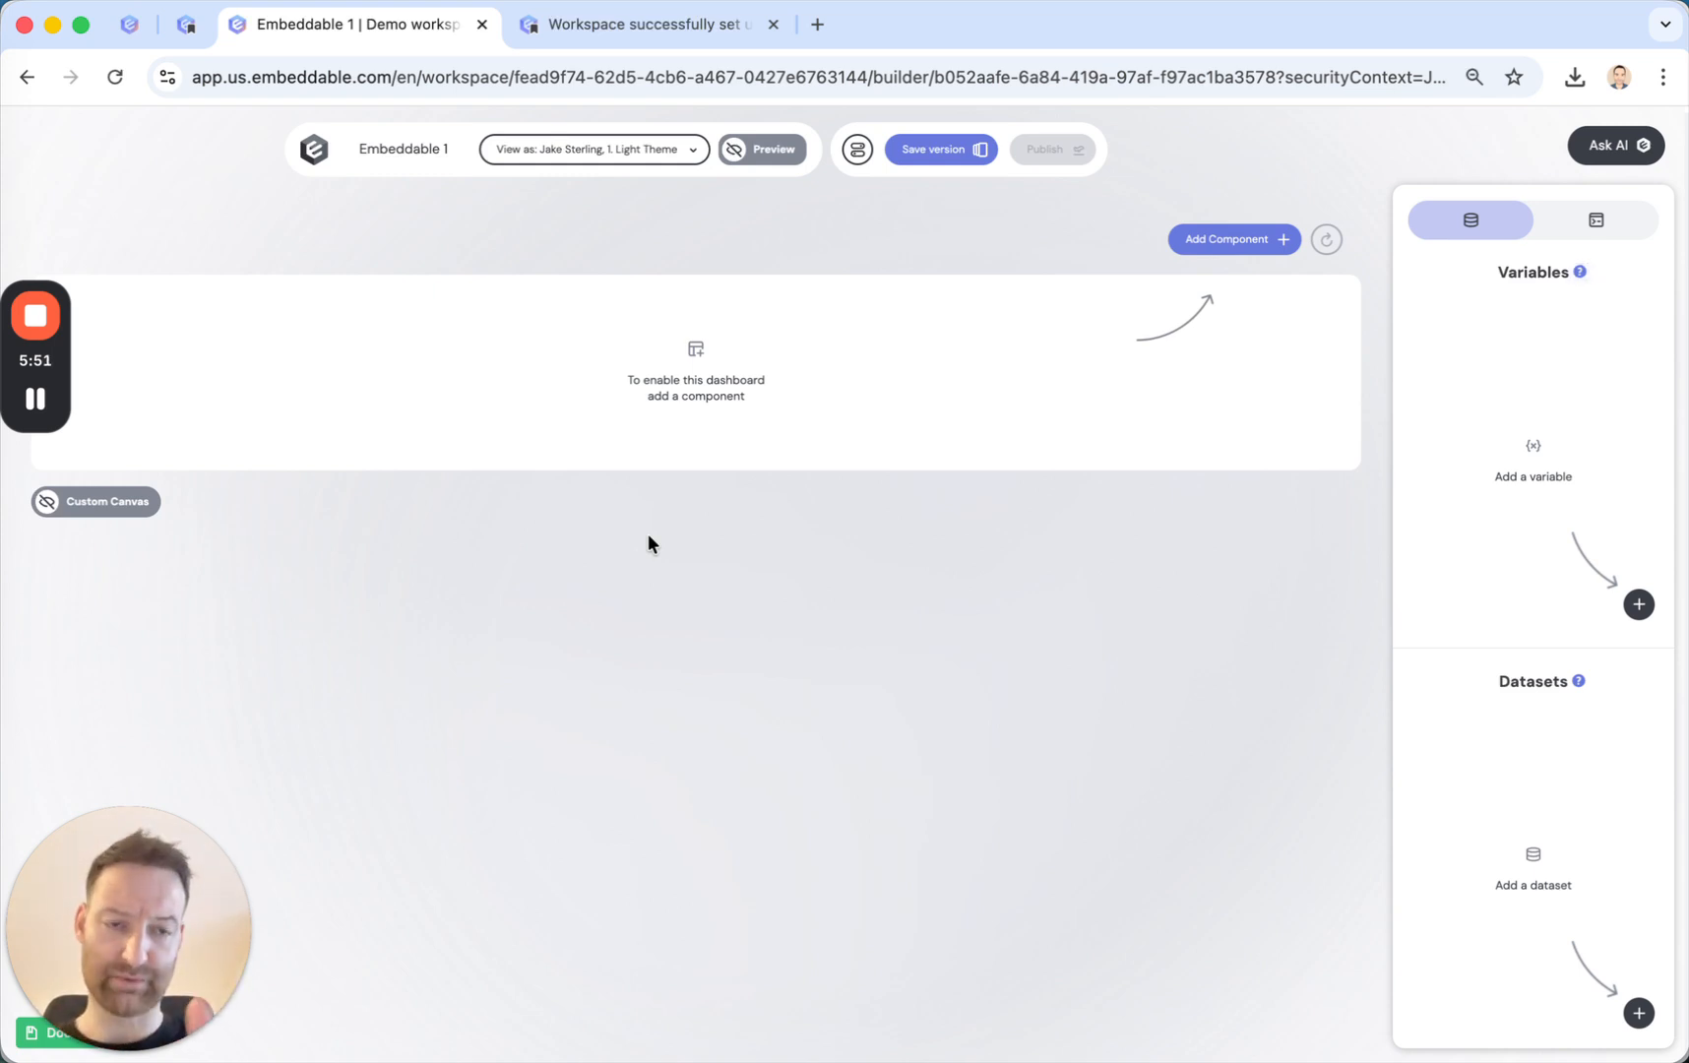
pyautogui.click(1231, 251)
pyautogui.scroll(-10, 749, 638)
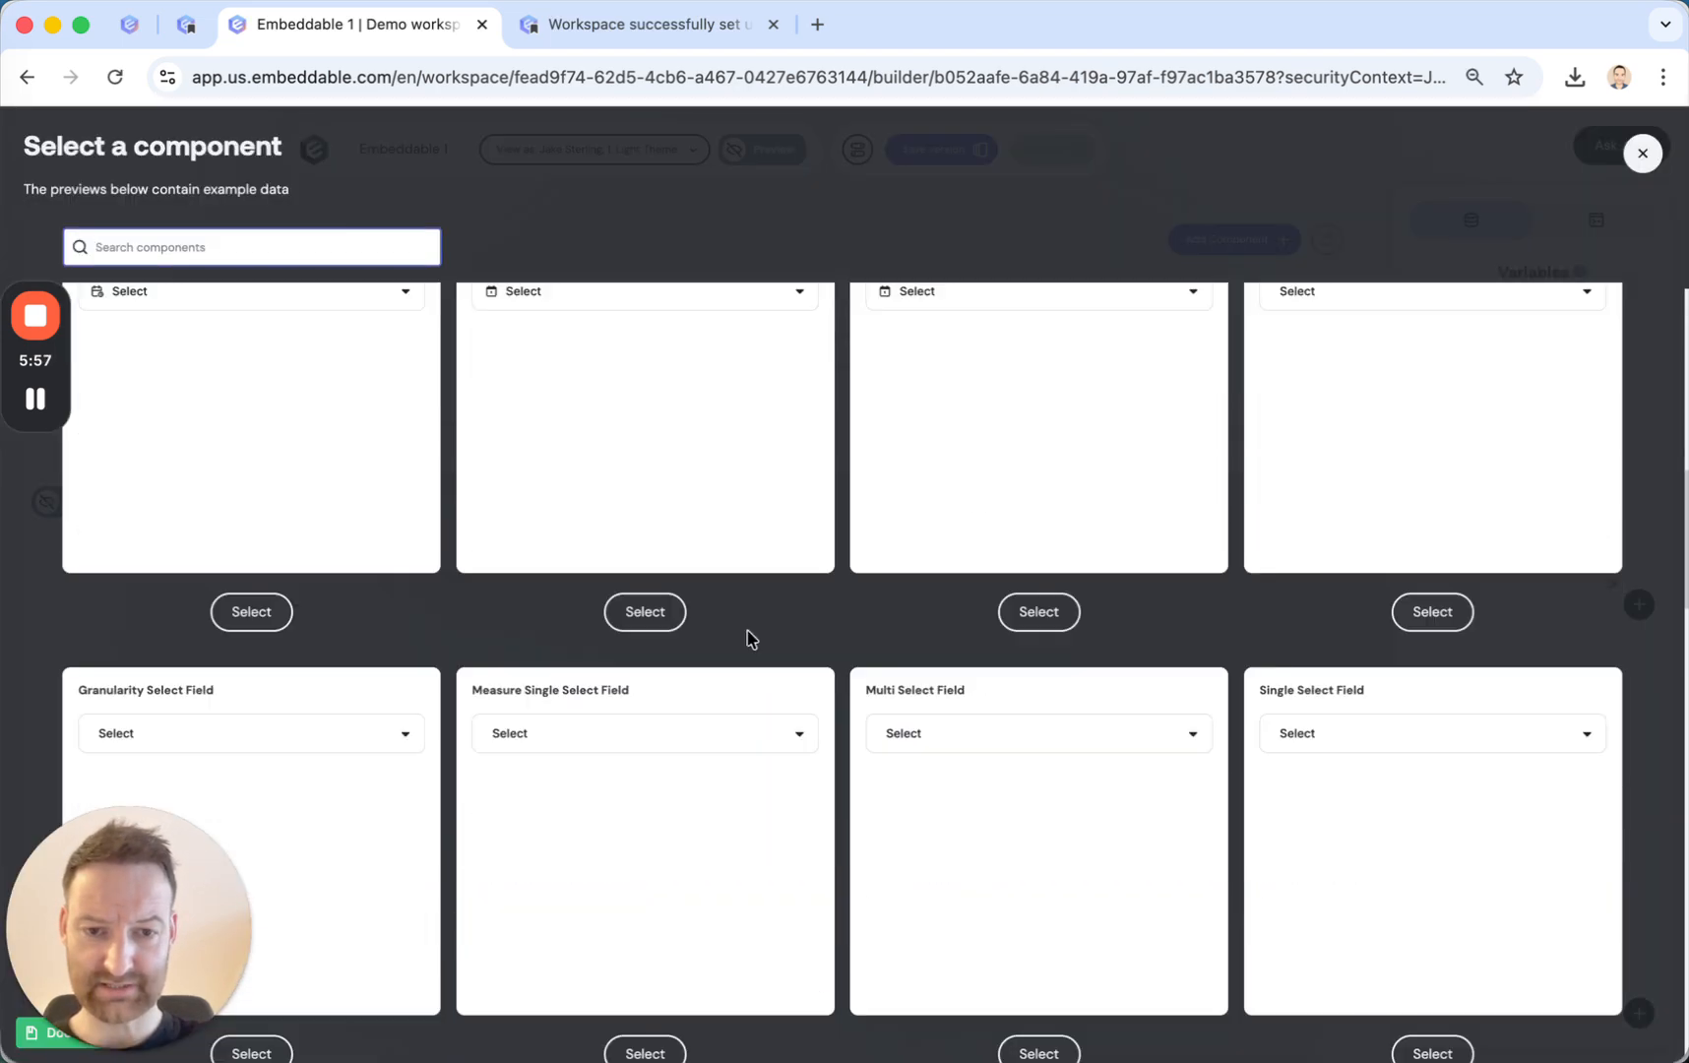
pyautogui.scroll(-20, 748, 638)
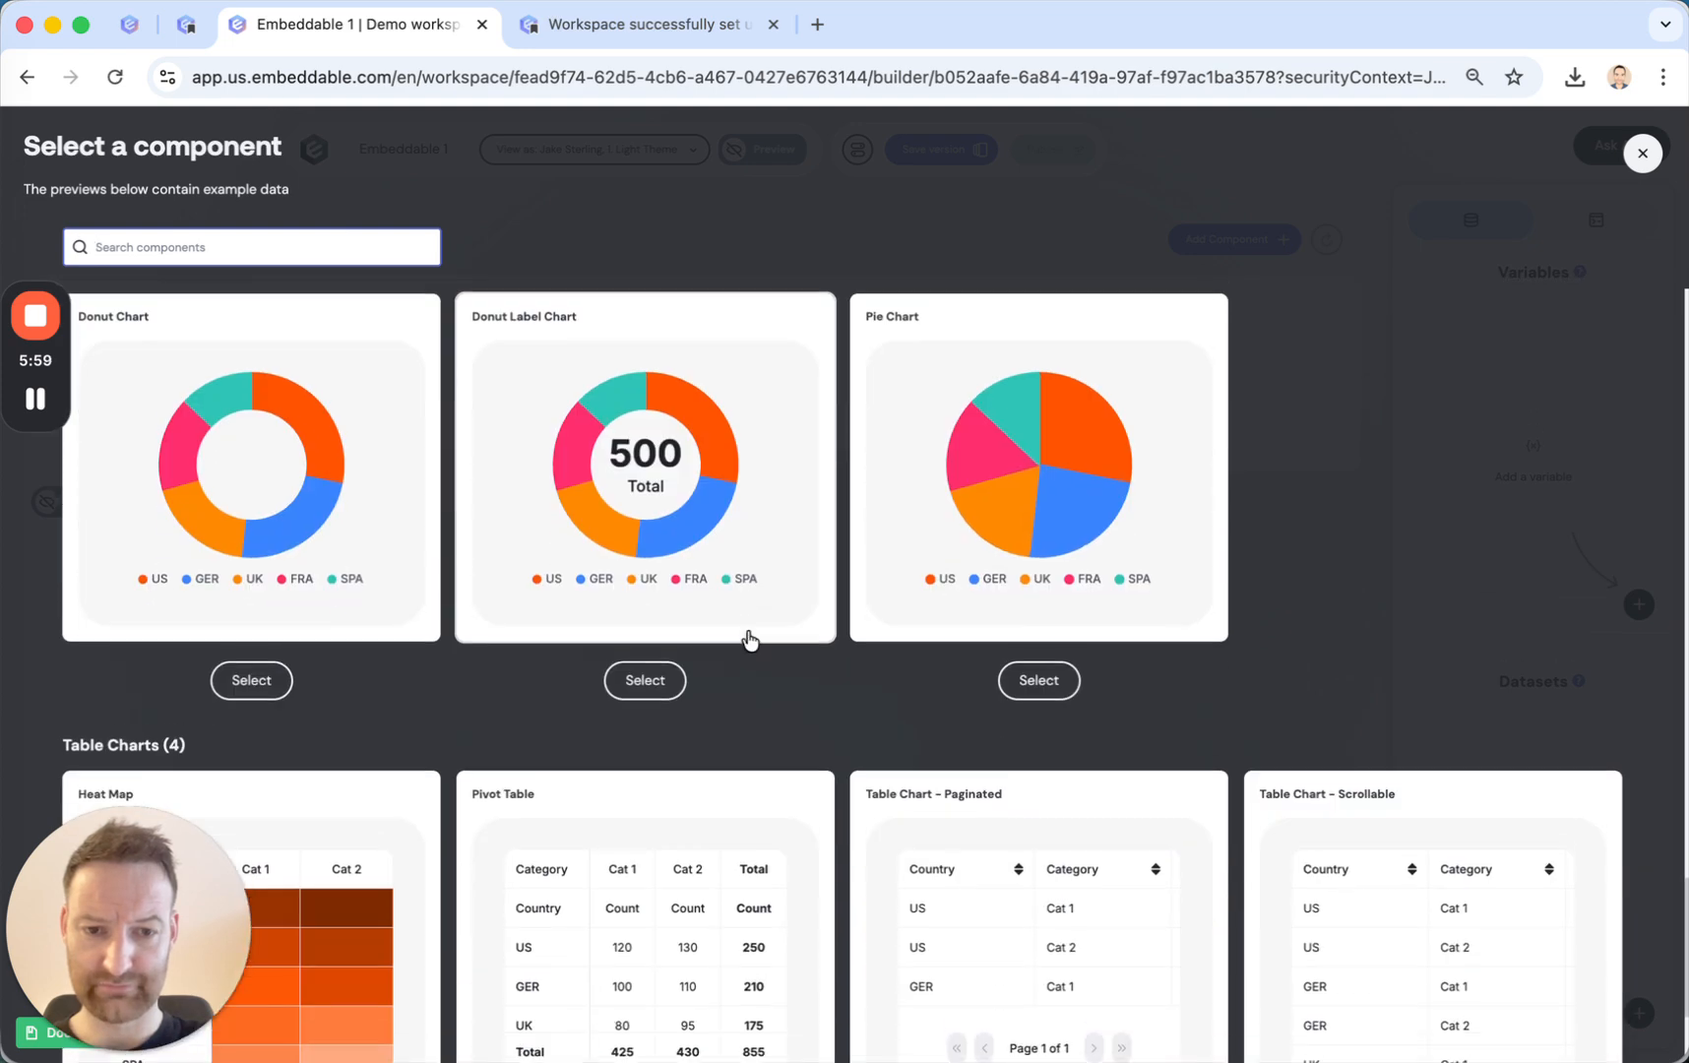
pyautogui.scroll(20, 749, 640)
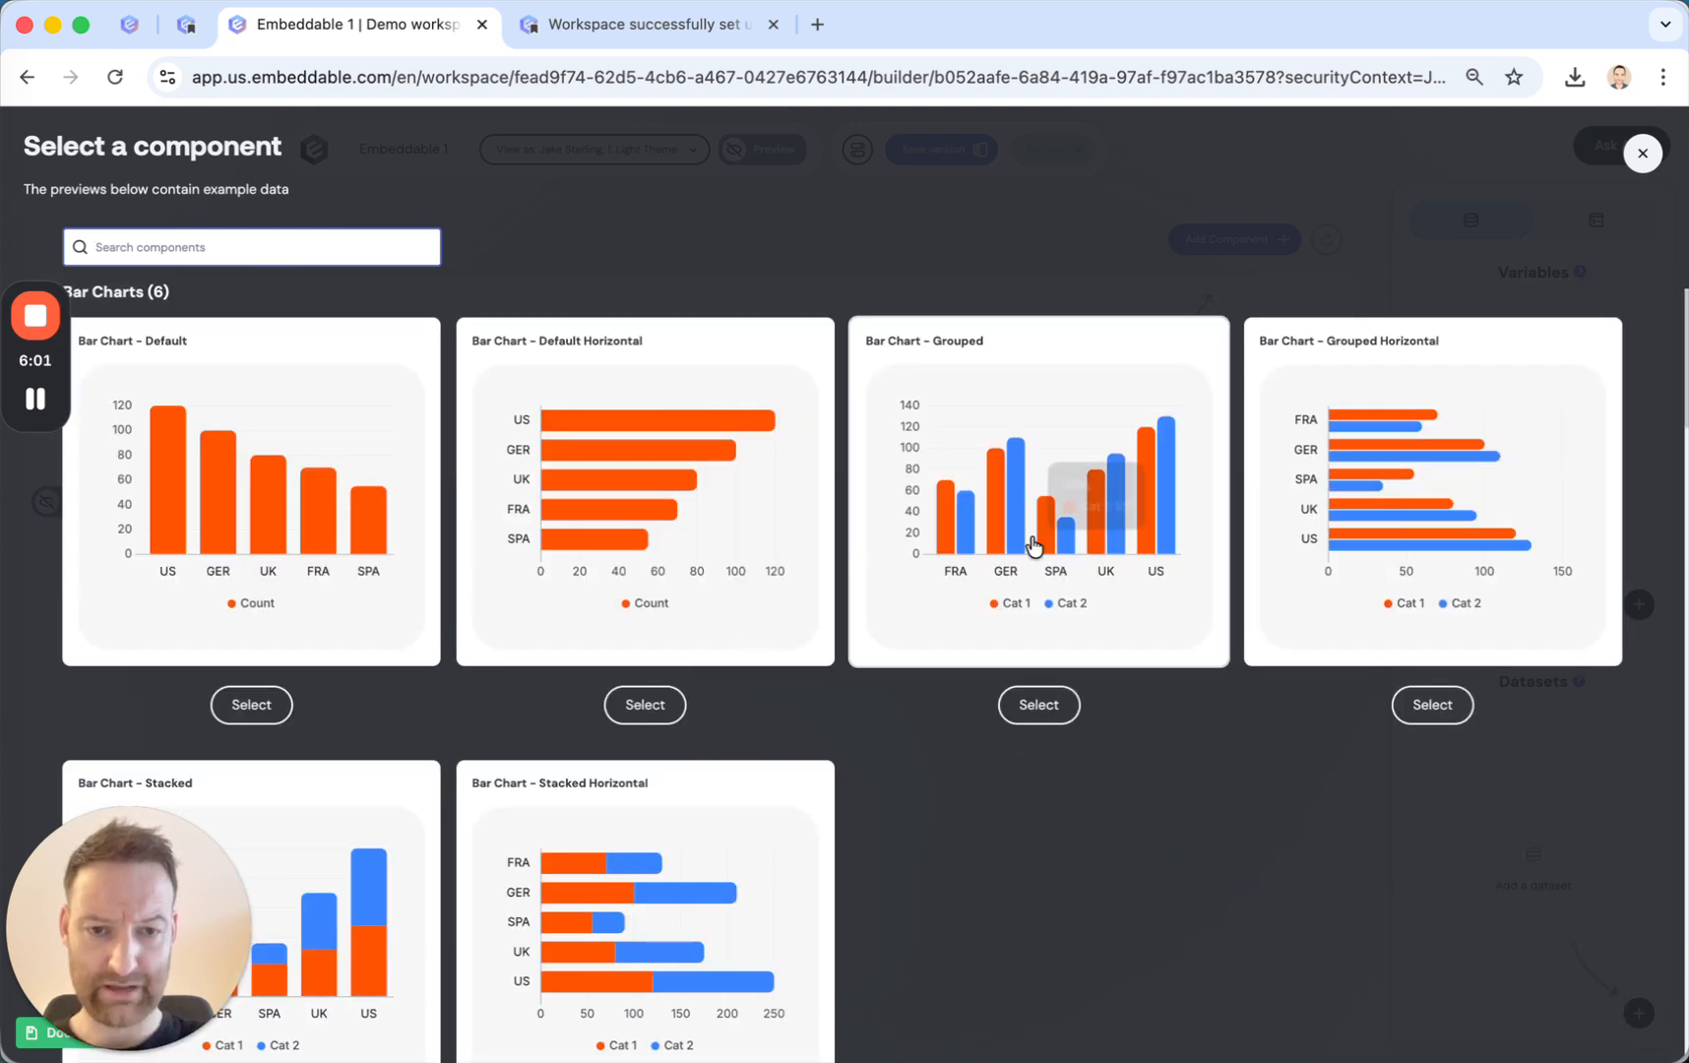
pyautogui.click(1028, 701)
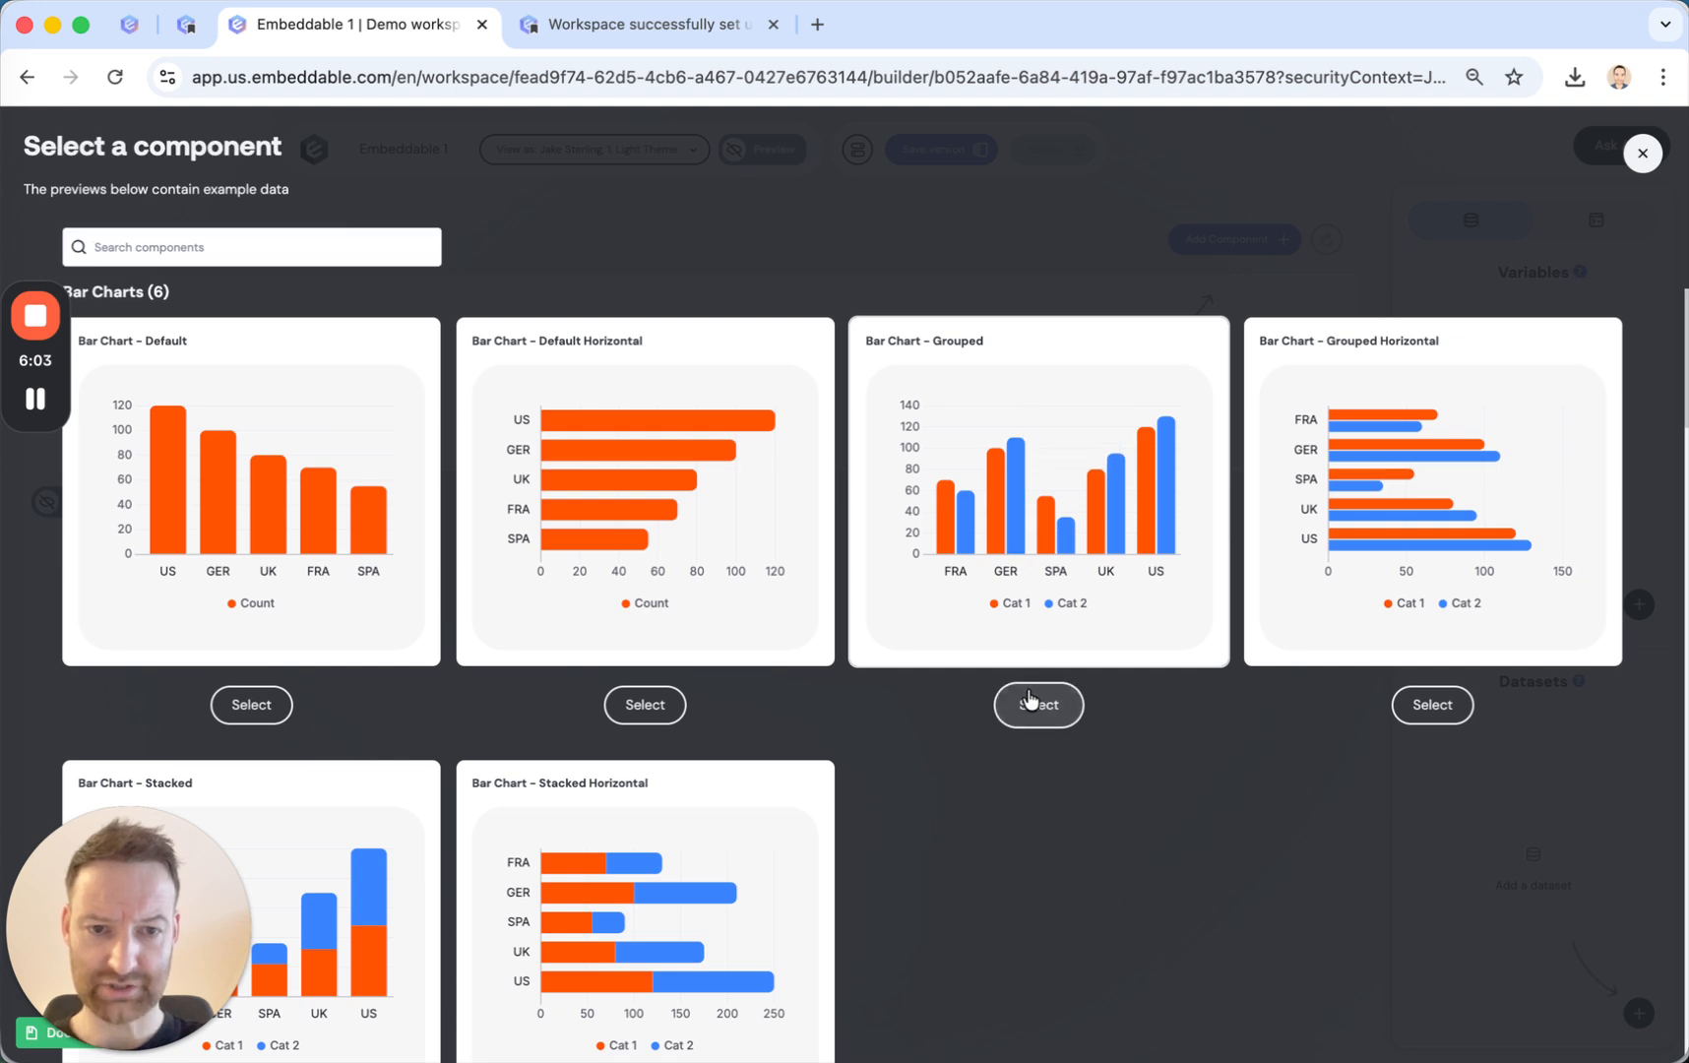
pyautogui.click(689, 317)
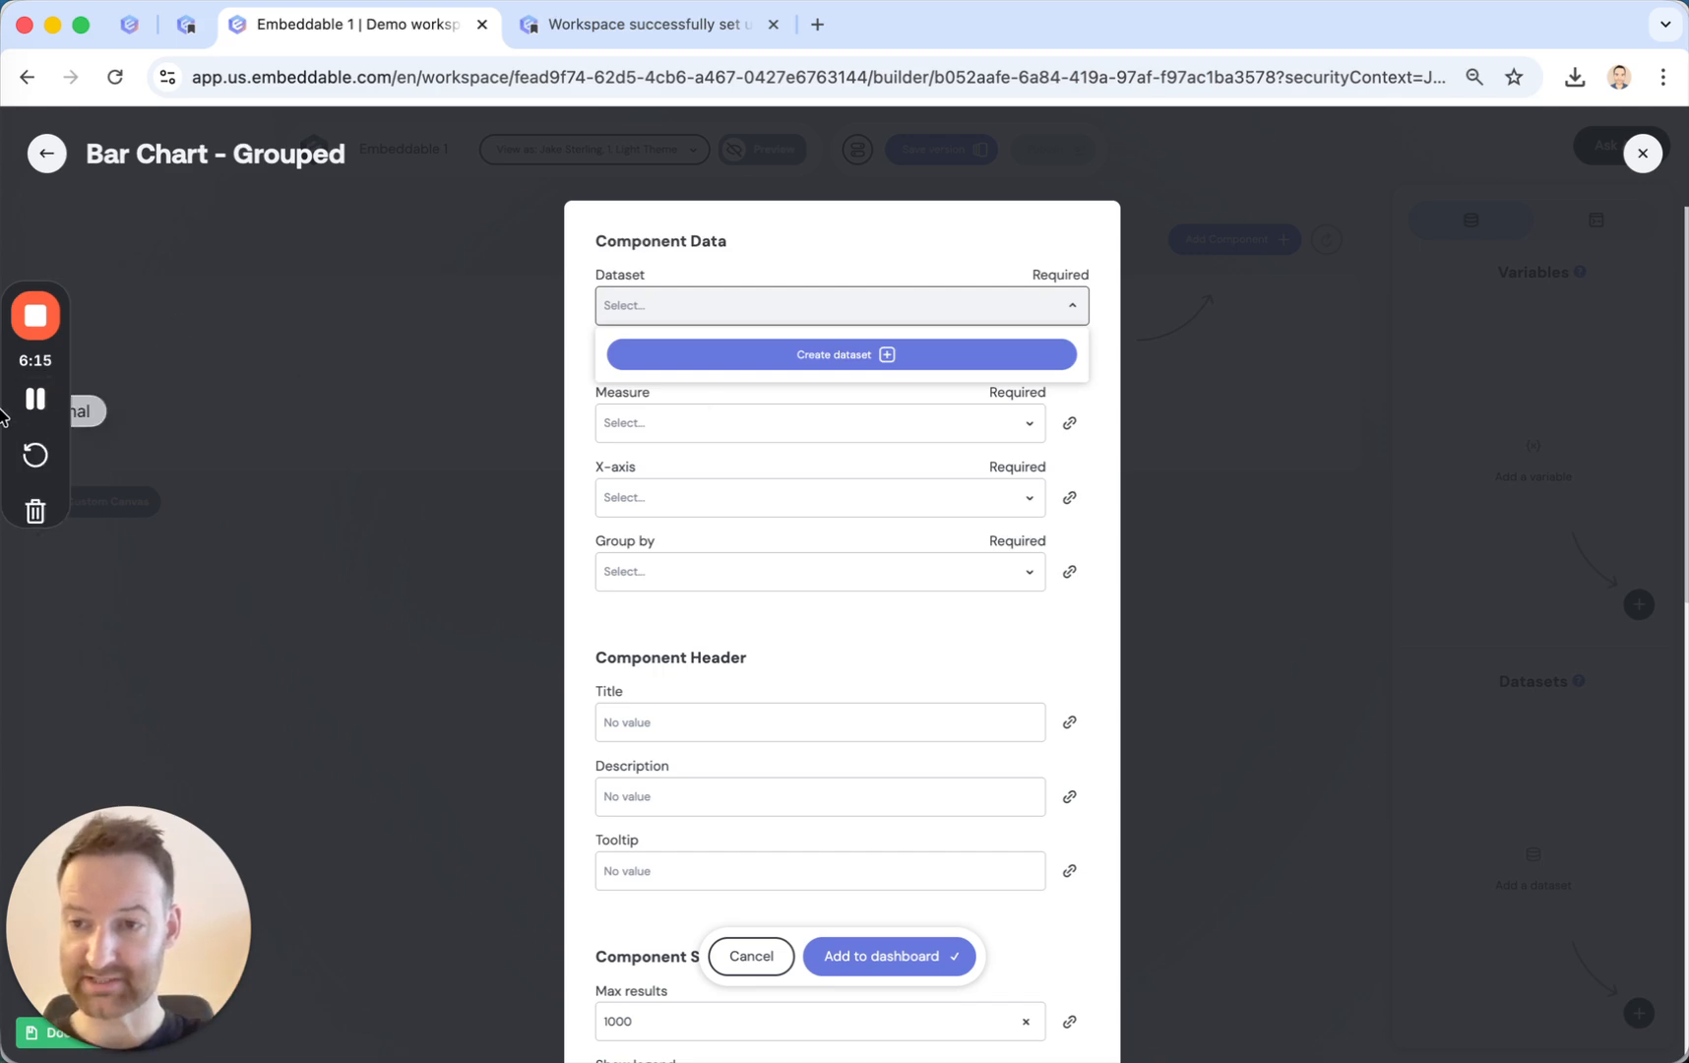
# Switch to the terminal, clear its output, list the folder contents and change into the embeddable-repo directory.
pyautogui.click(29, 406)
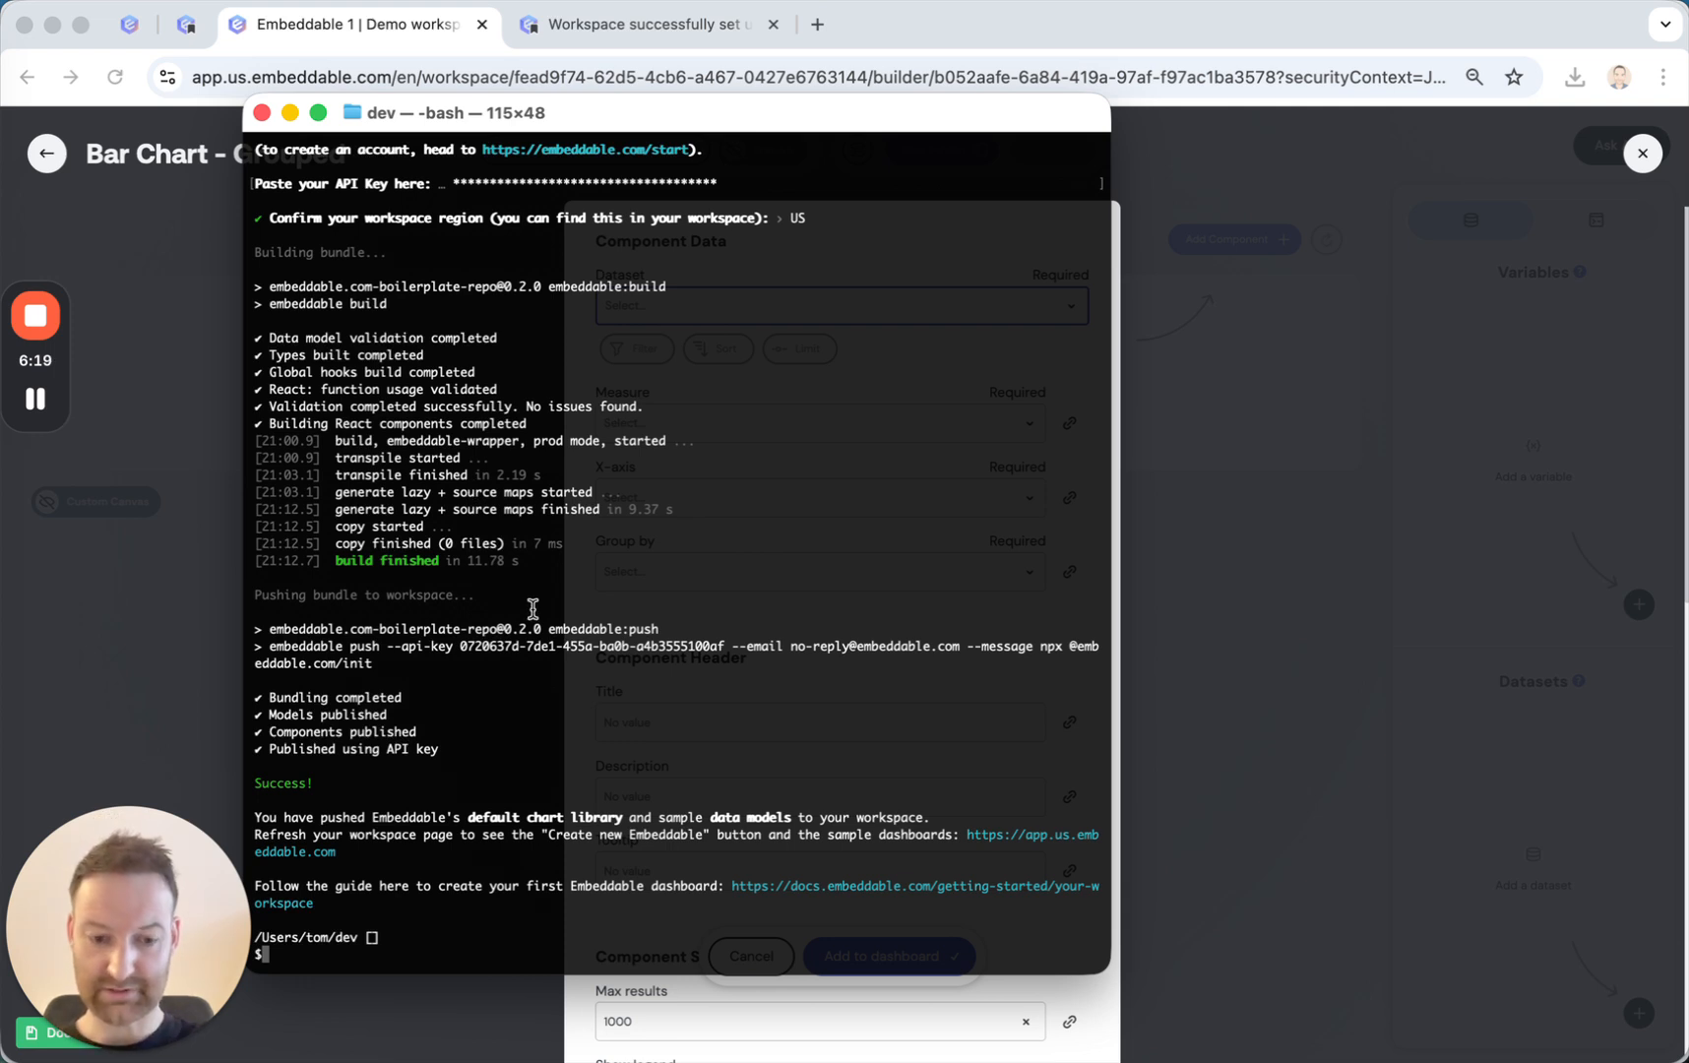
pyautogui.press('super+k')
pyautogui.write('ls')
pyautogui.press('Return')
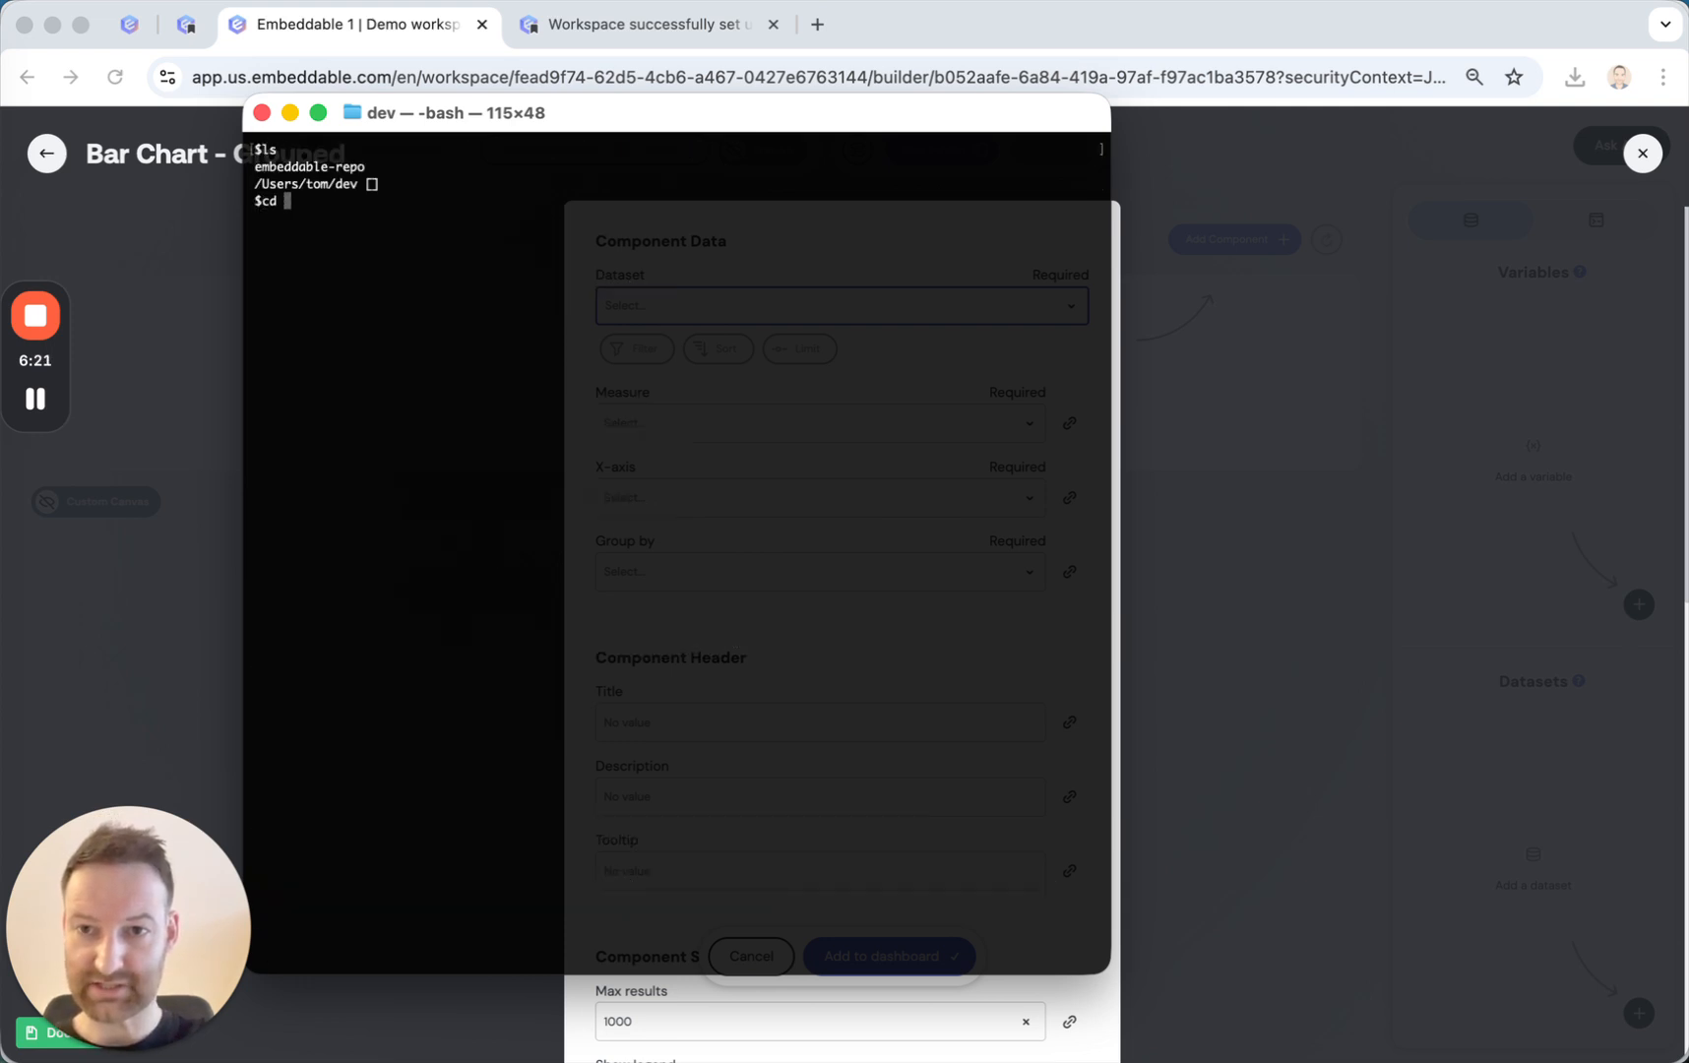
pyautogui.write('cd em')
pyautogui.press('Tab')
pyautogui.press('Return')
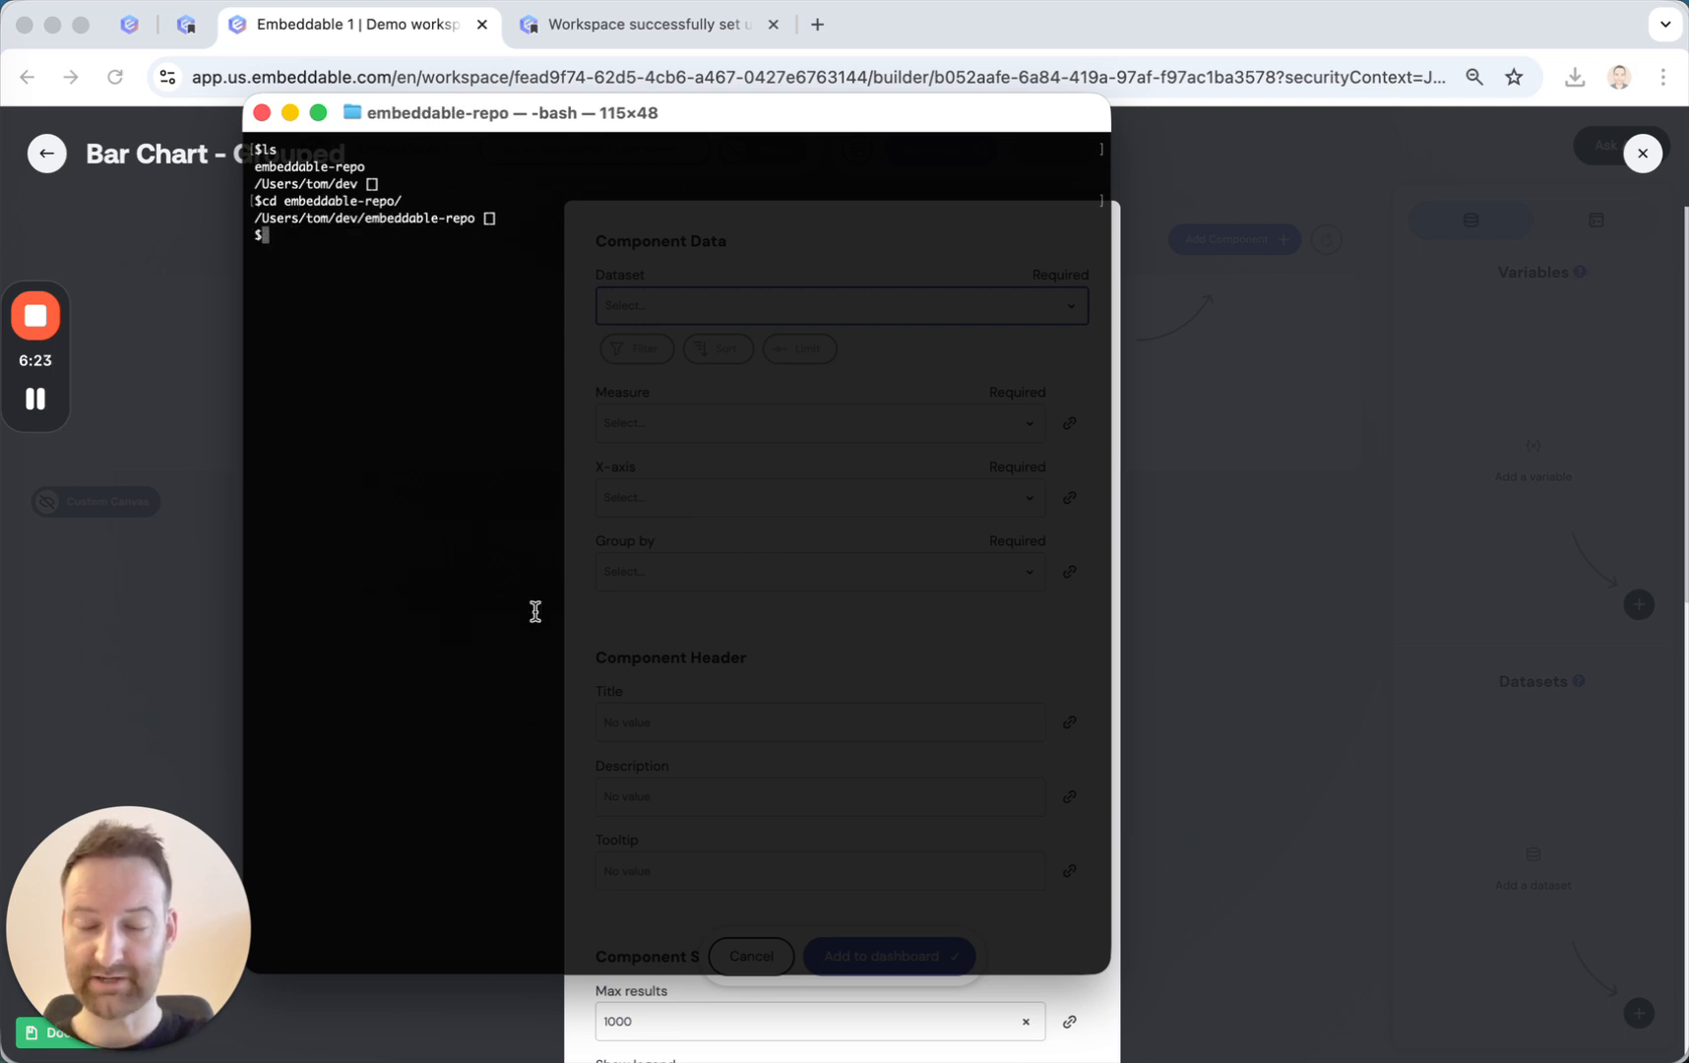
# List the repository's files and open the whole embeddable-repo folder in Sublime Text.
pyautogui.write('ls')
pyautogui.press('Return')
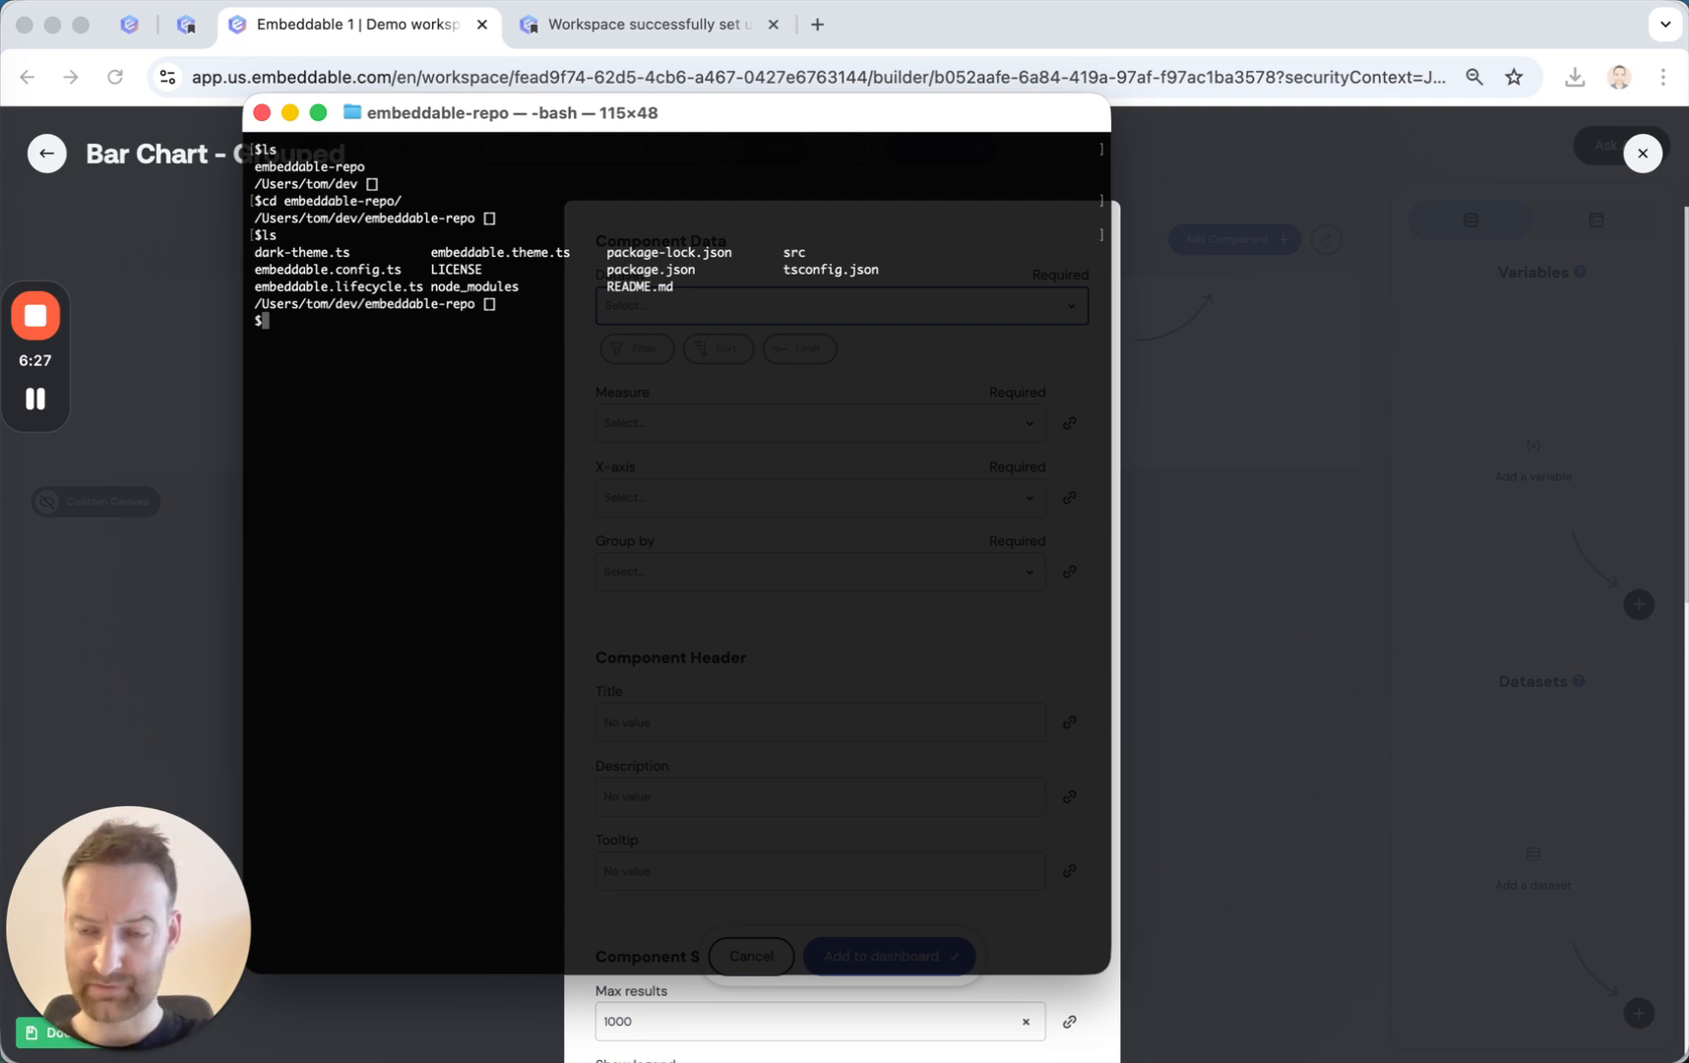
pyautogui.write('sublime .')
pyautogui.press('Return')
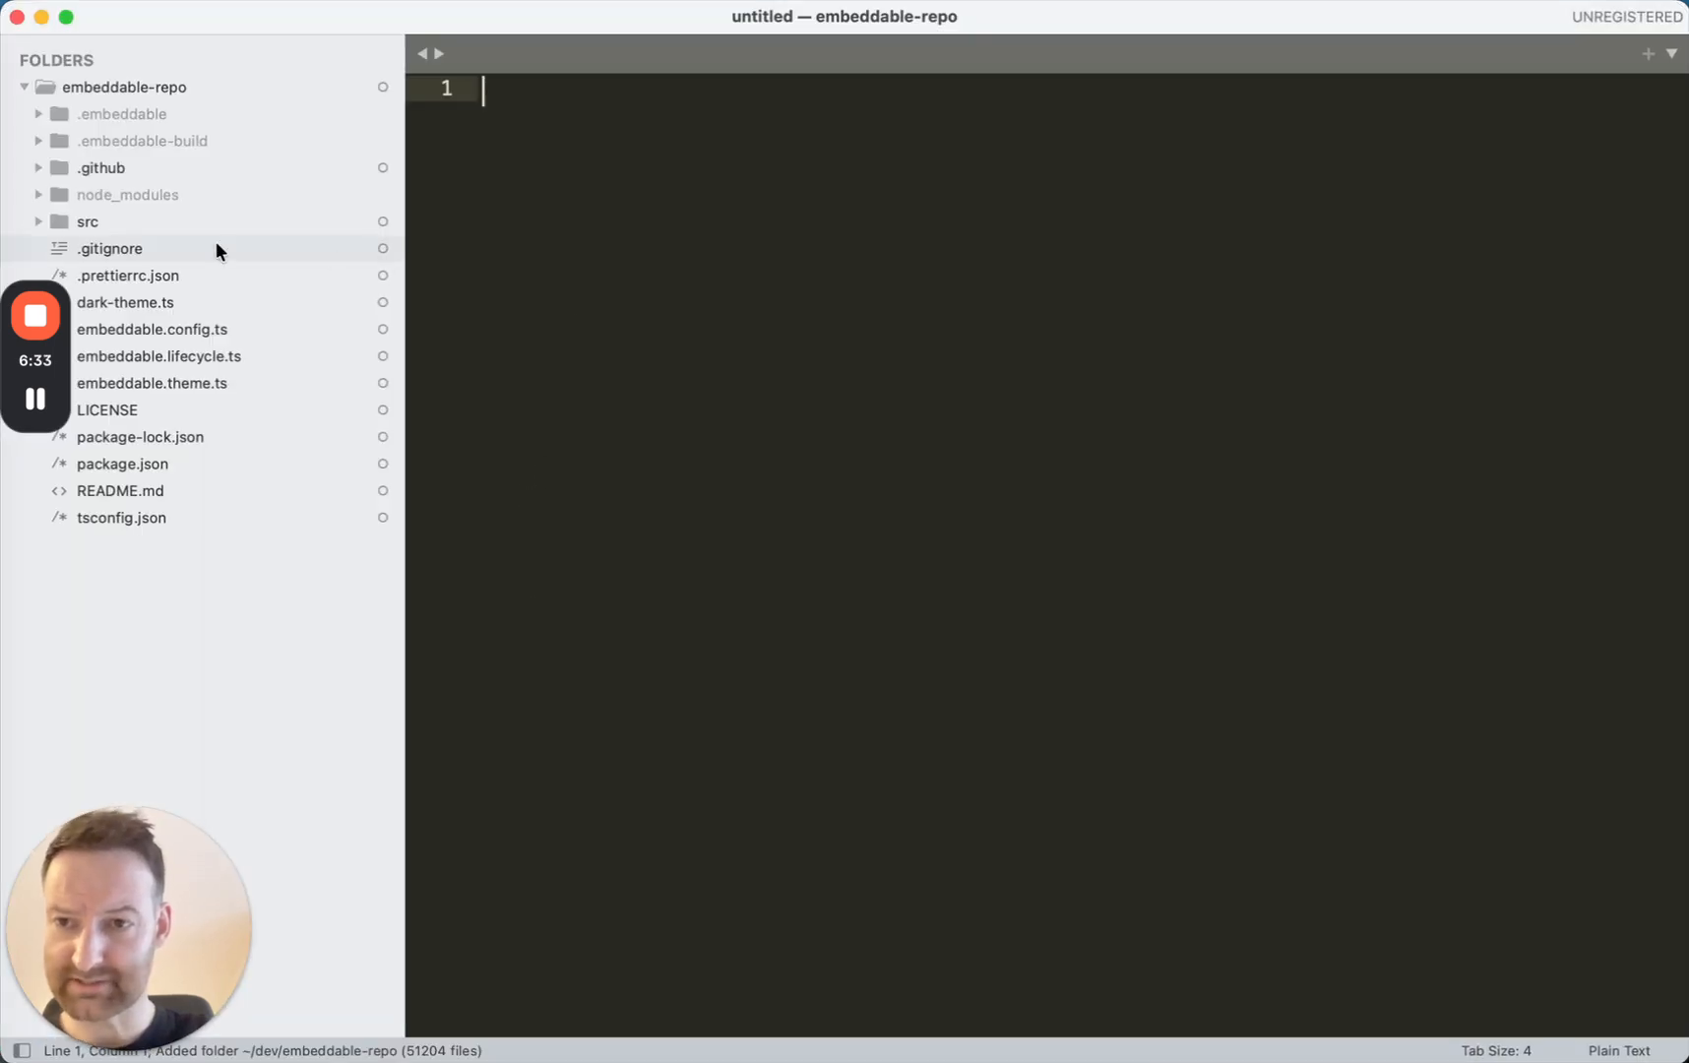
# Open daily_listens.cube.yml from src/embeddable.com/models/cubes and look through its joins, dimensions and measures.
pyautogui.moveTo(47, 366); pyautogui.dragTo(51, 680)
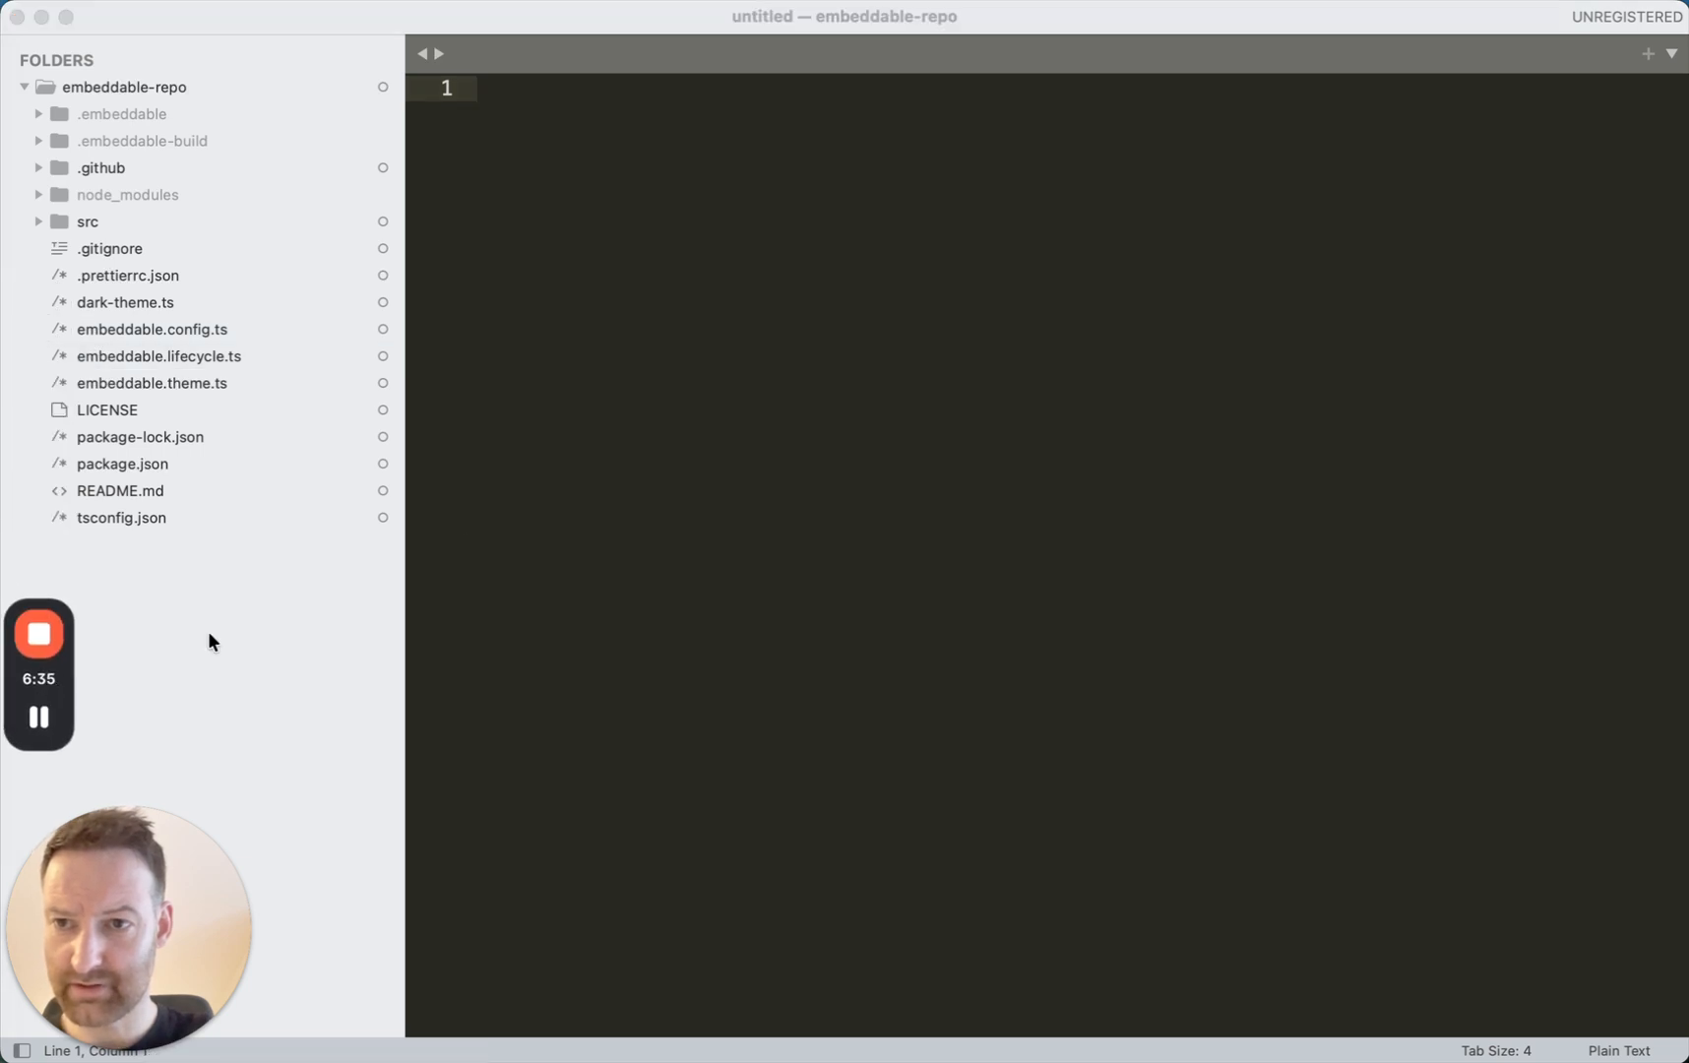
pyautogui.click(94, 216)
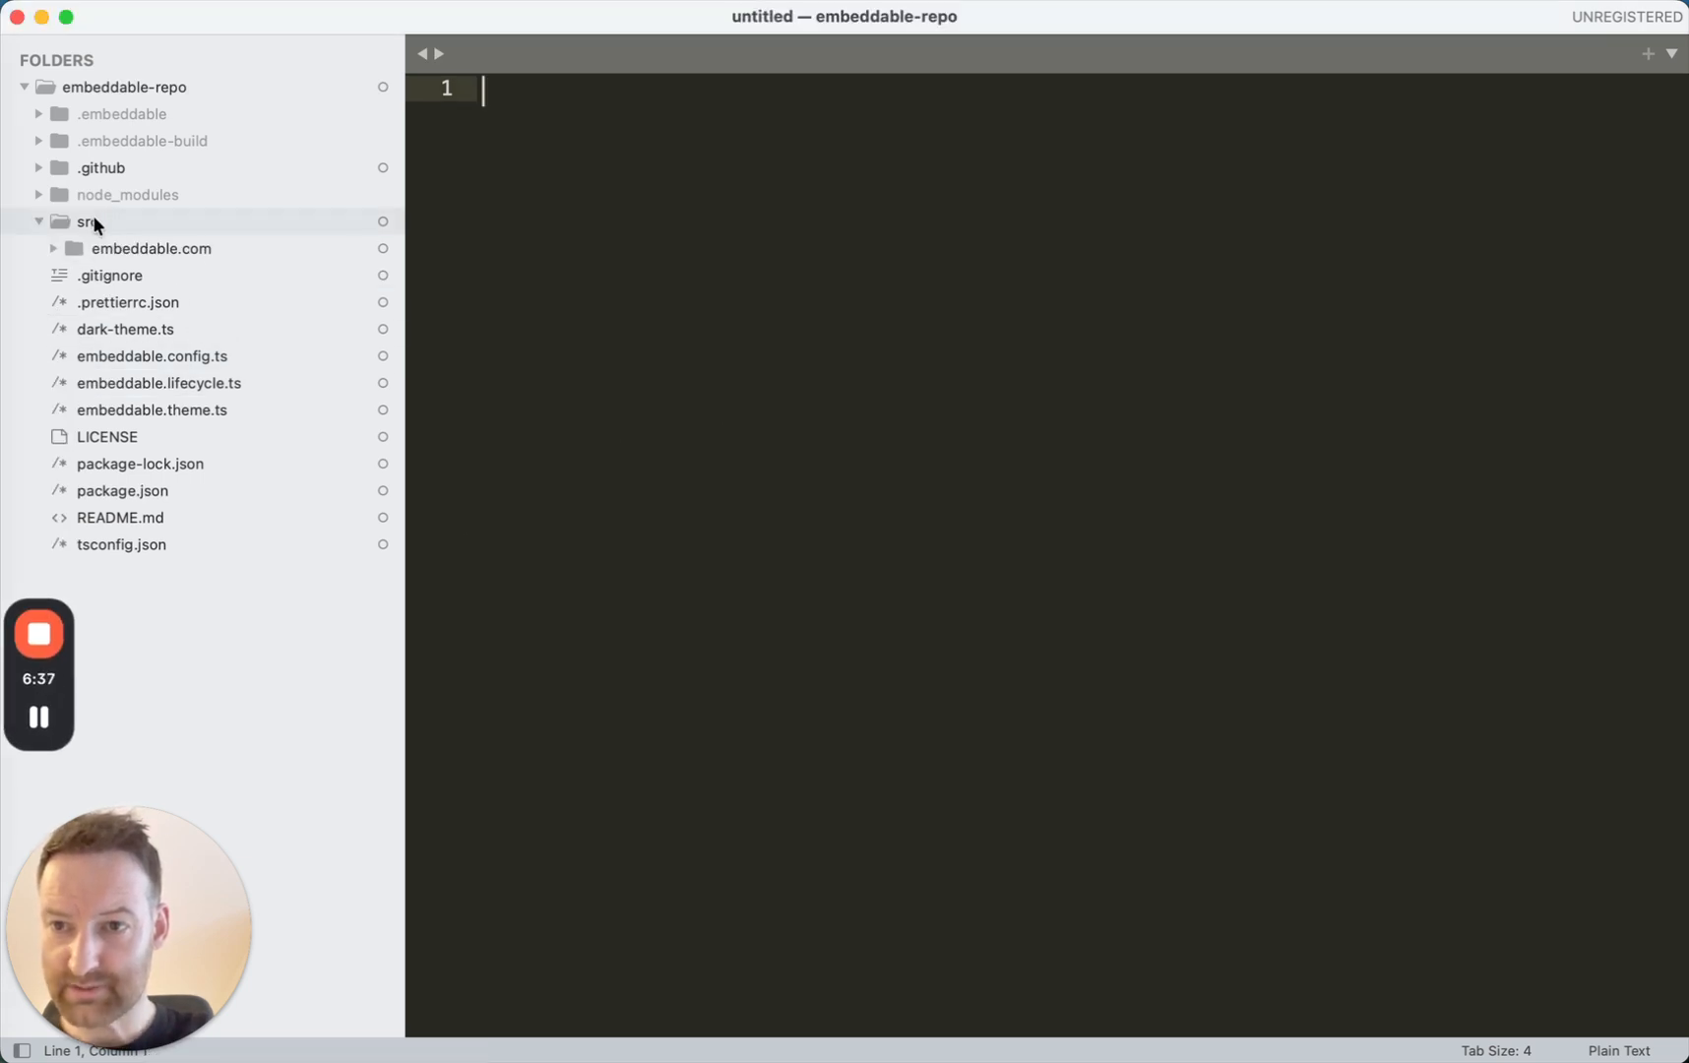
pyautogui.click(120, 248)
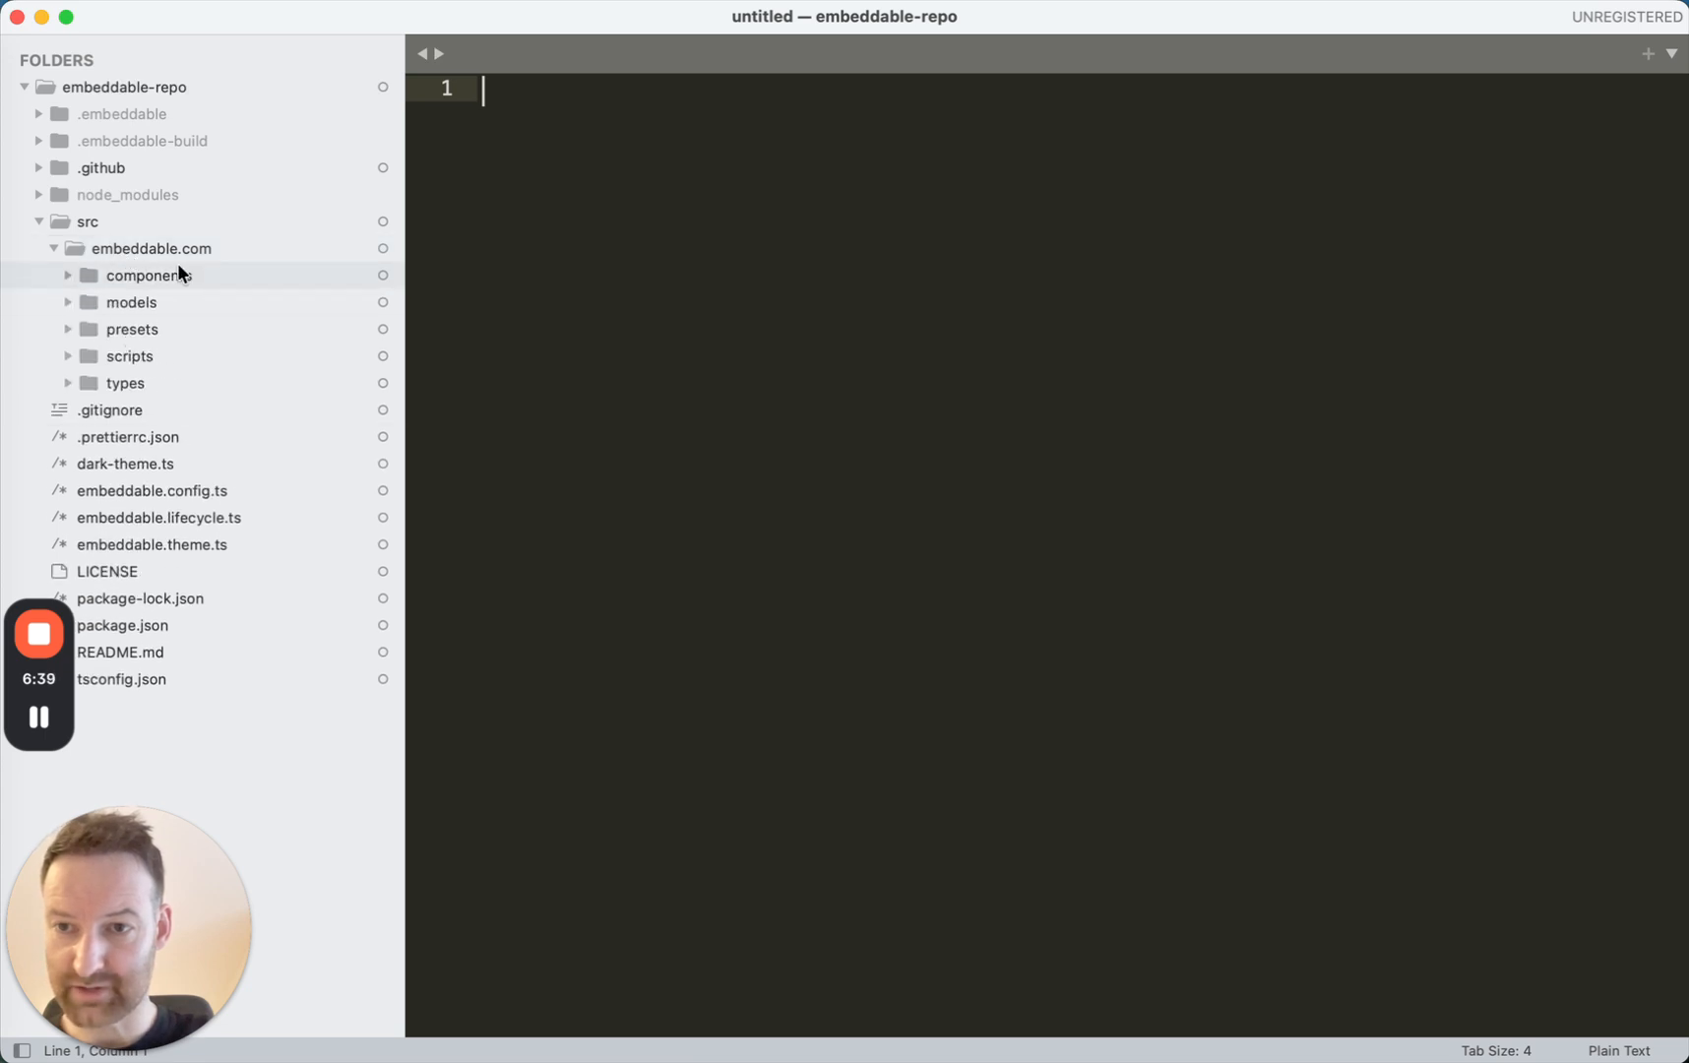
pyautogui.click(137, 303)
pyautogui.click(152, 325)
pyautogui.click(187, 357)
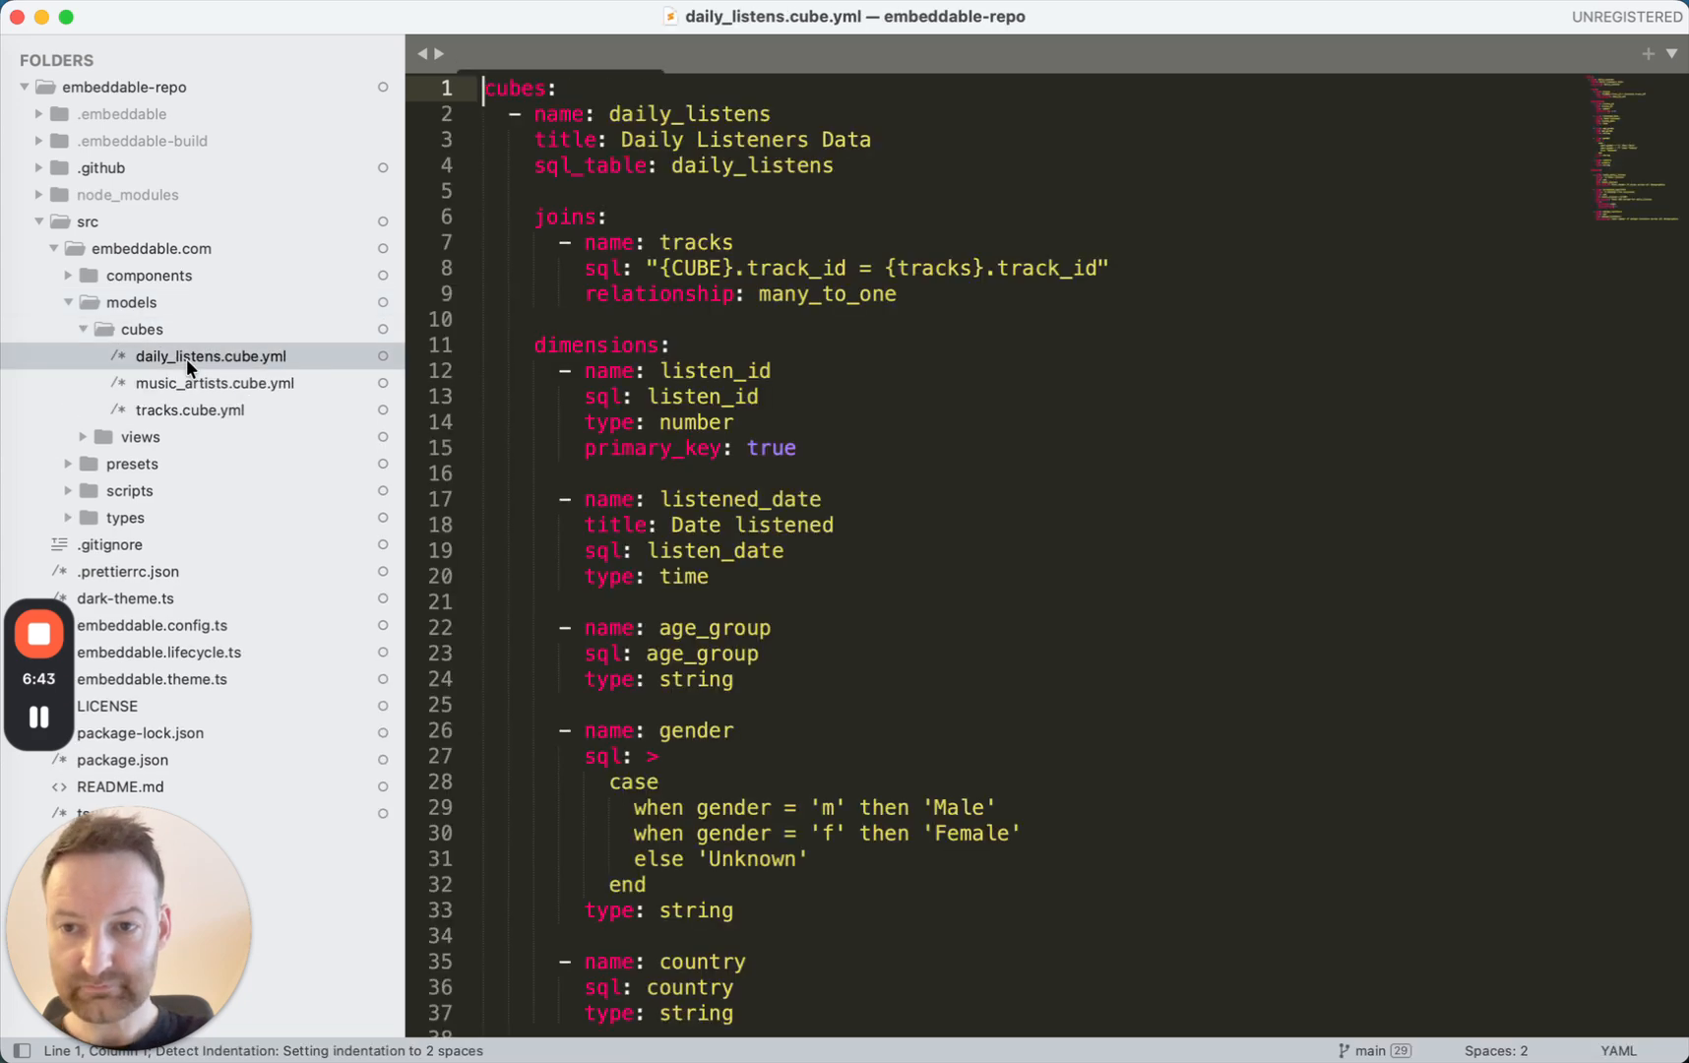
pyautogui.scroll(-7, 694, 528)
pyautogui.scroll(7, 694, 528)
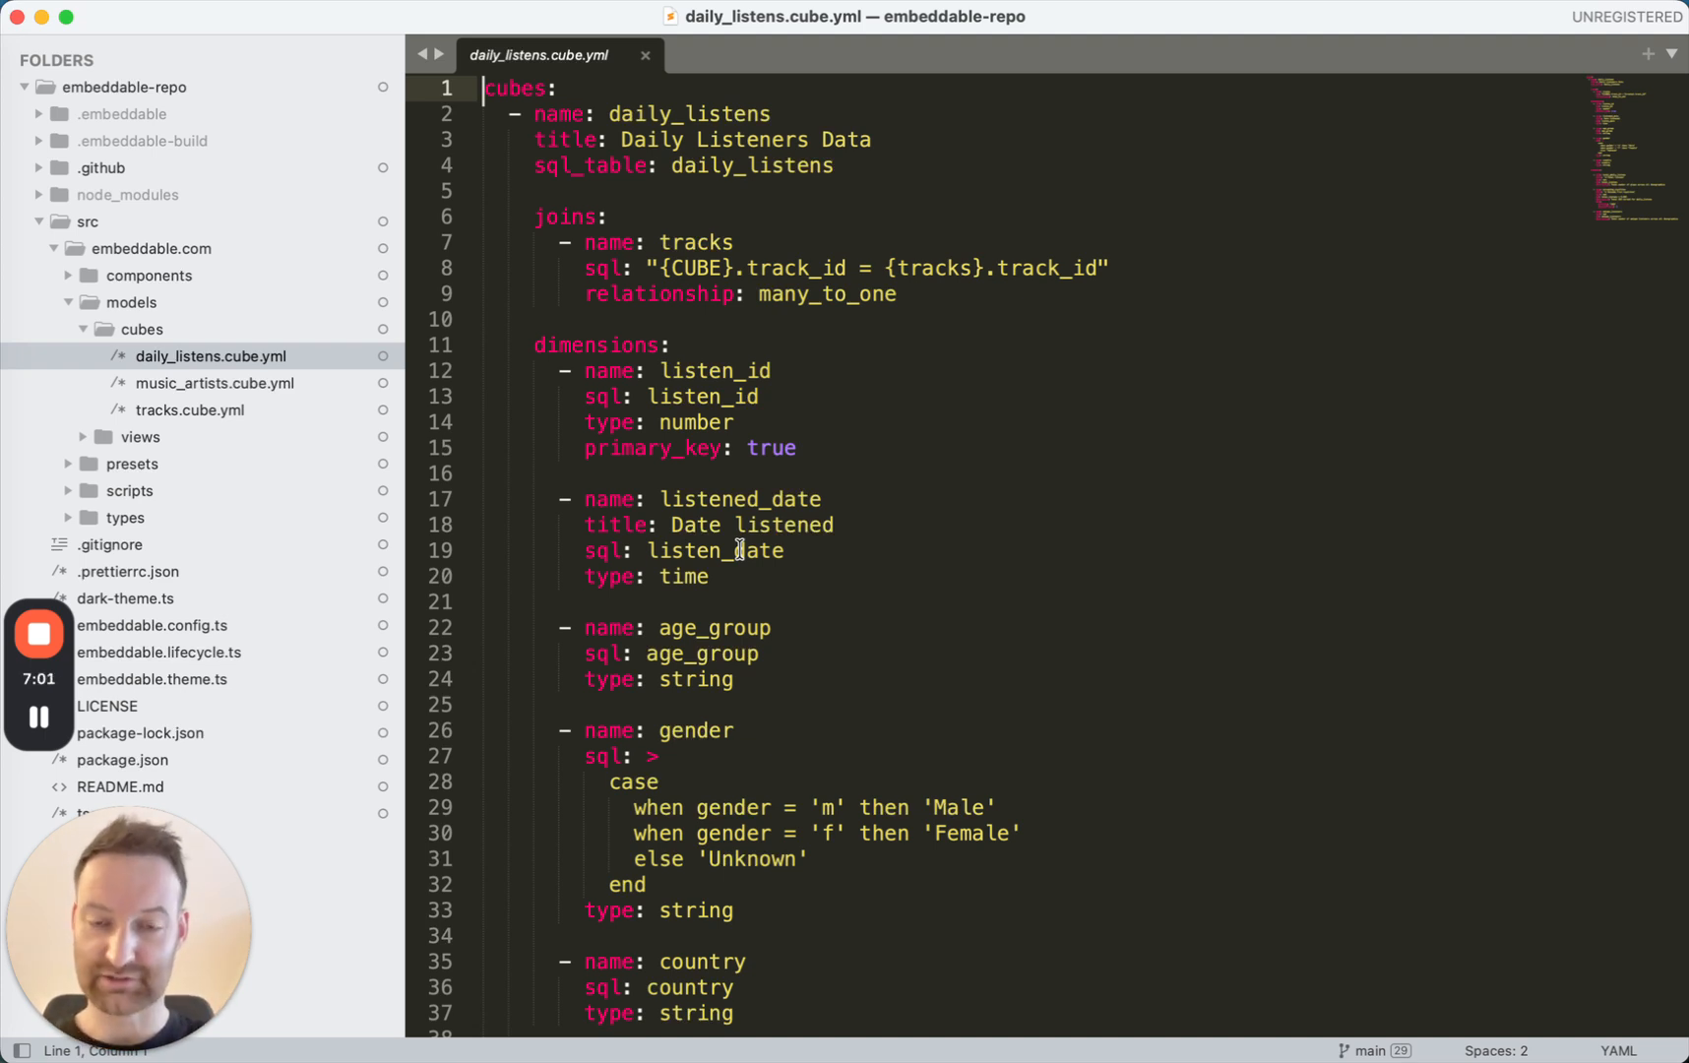
# Switch back to the browser, look over the documentation's section list, and return to the grouped bar chart settings.
pyautogui.press('super+Tab')
pyautogui.press('super+Tab')
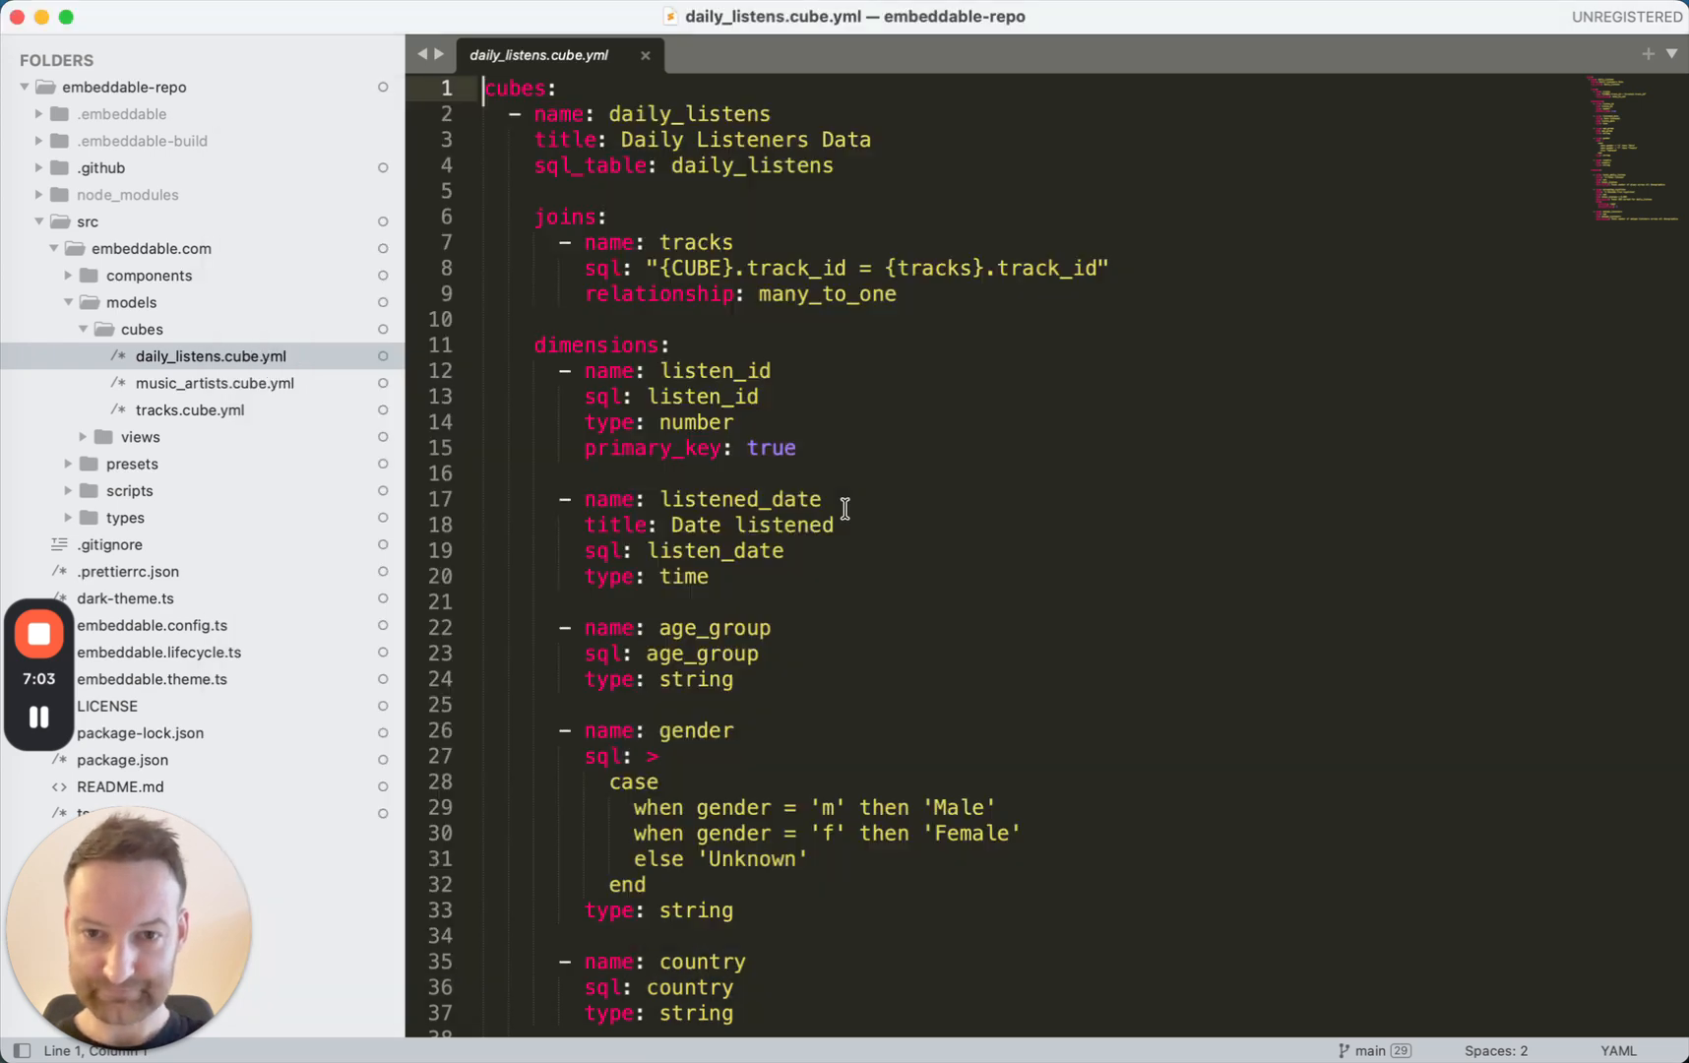
pyautogui.press('super+Tab')
pyautogui.press('super+Tab')
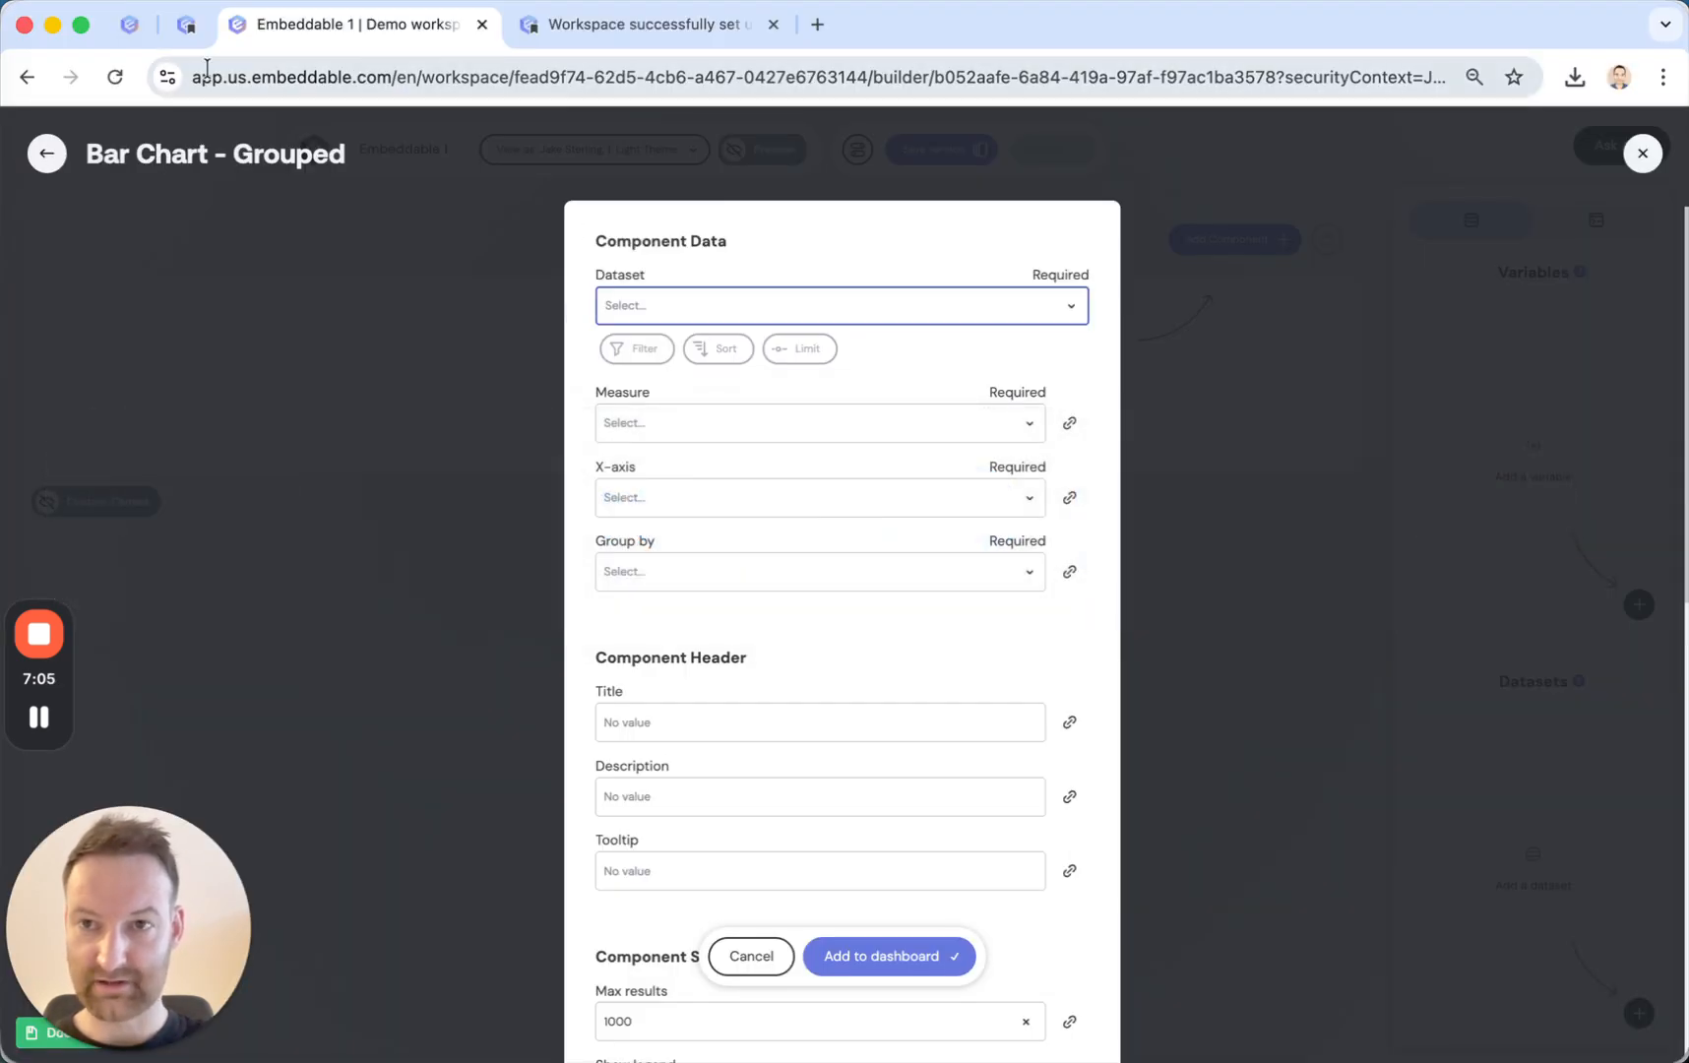
pyautogui.click(187, 24)
pyautogui.scroll(-1, 160, 551)
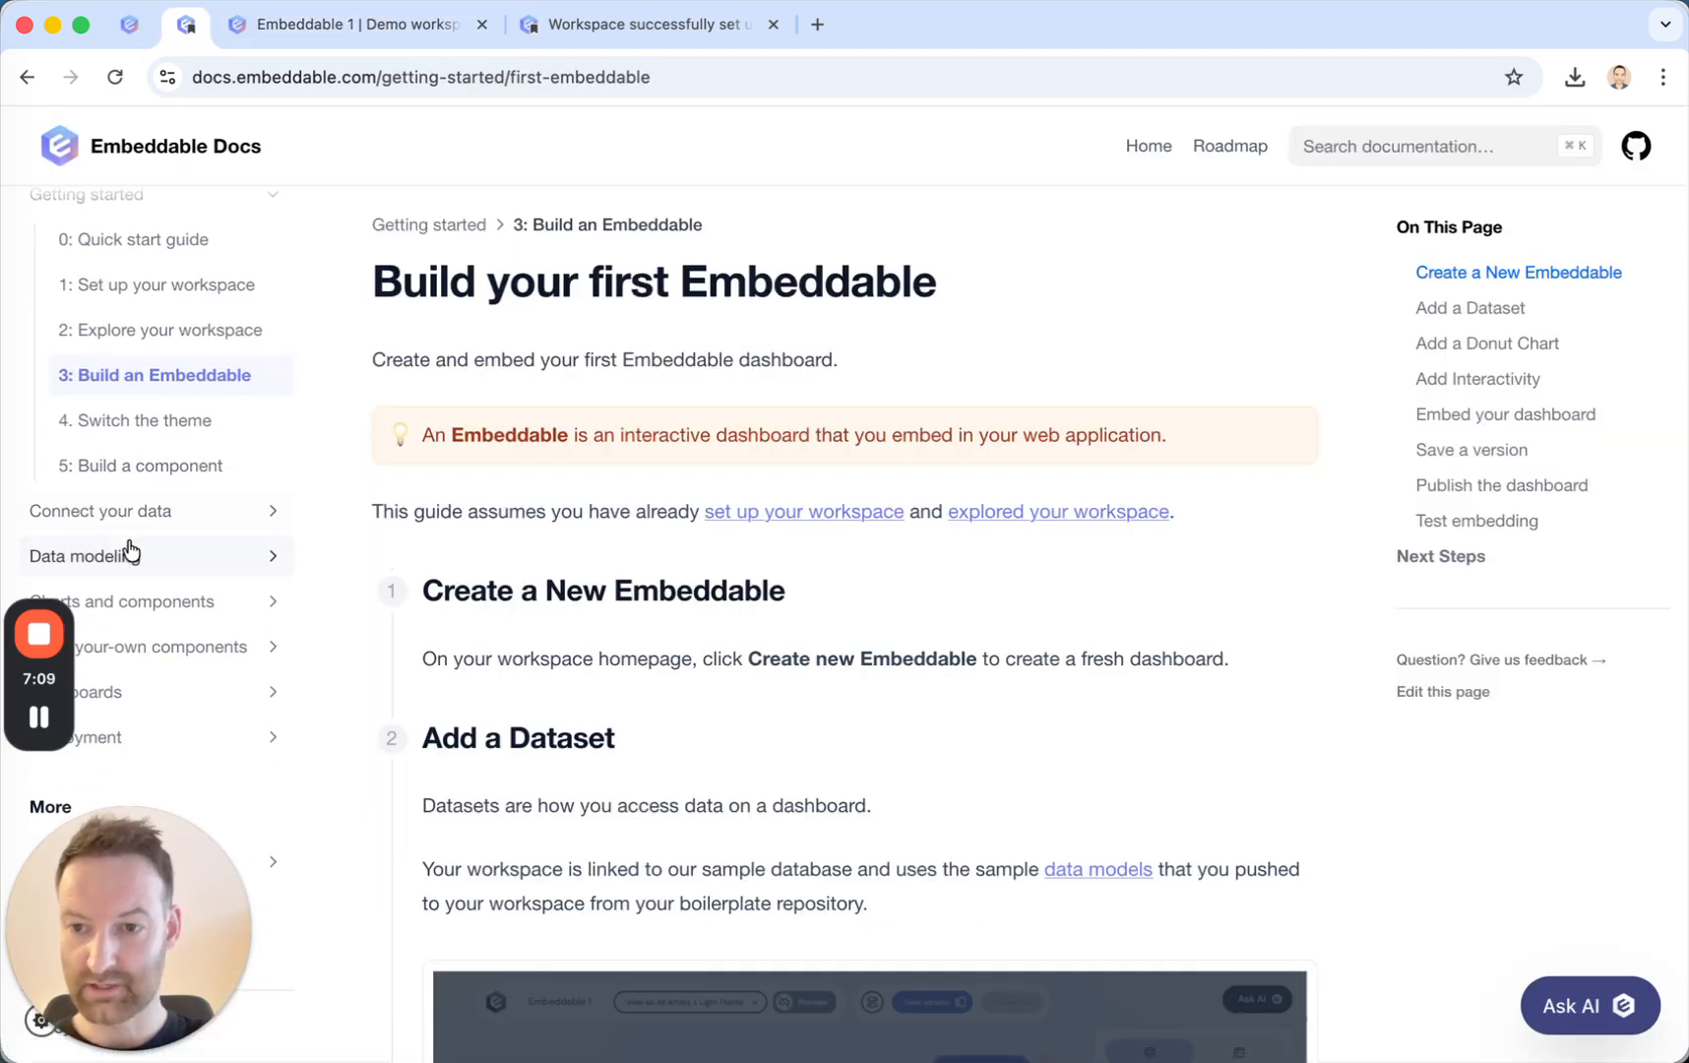
pyautogui.click(383, 28)
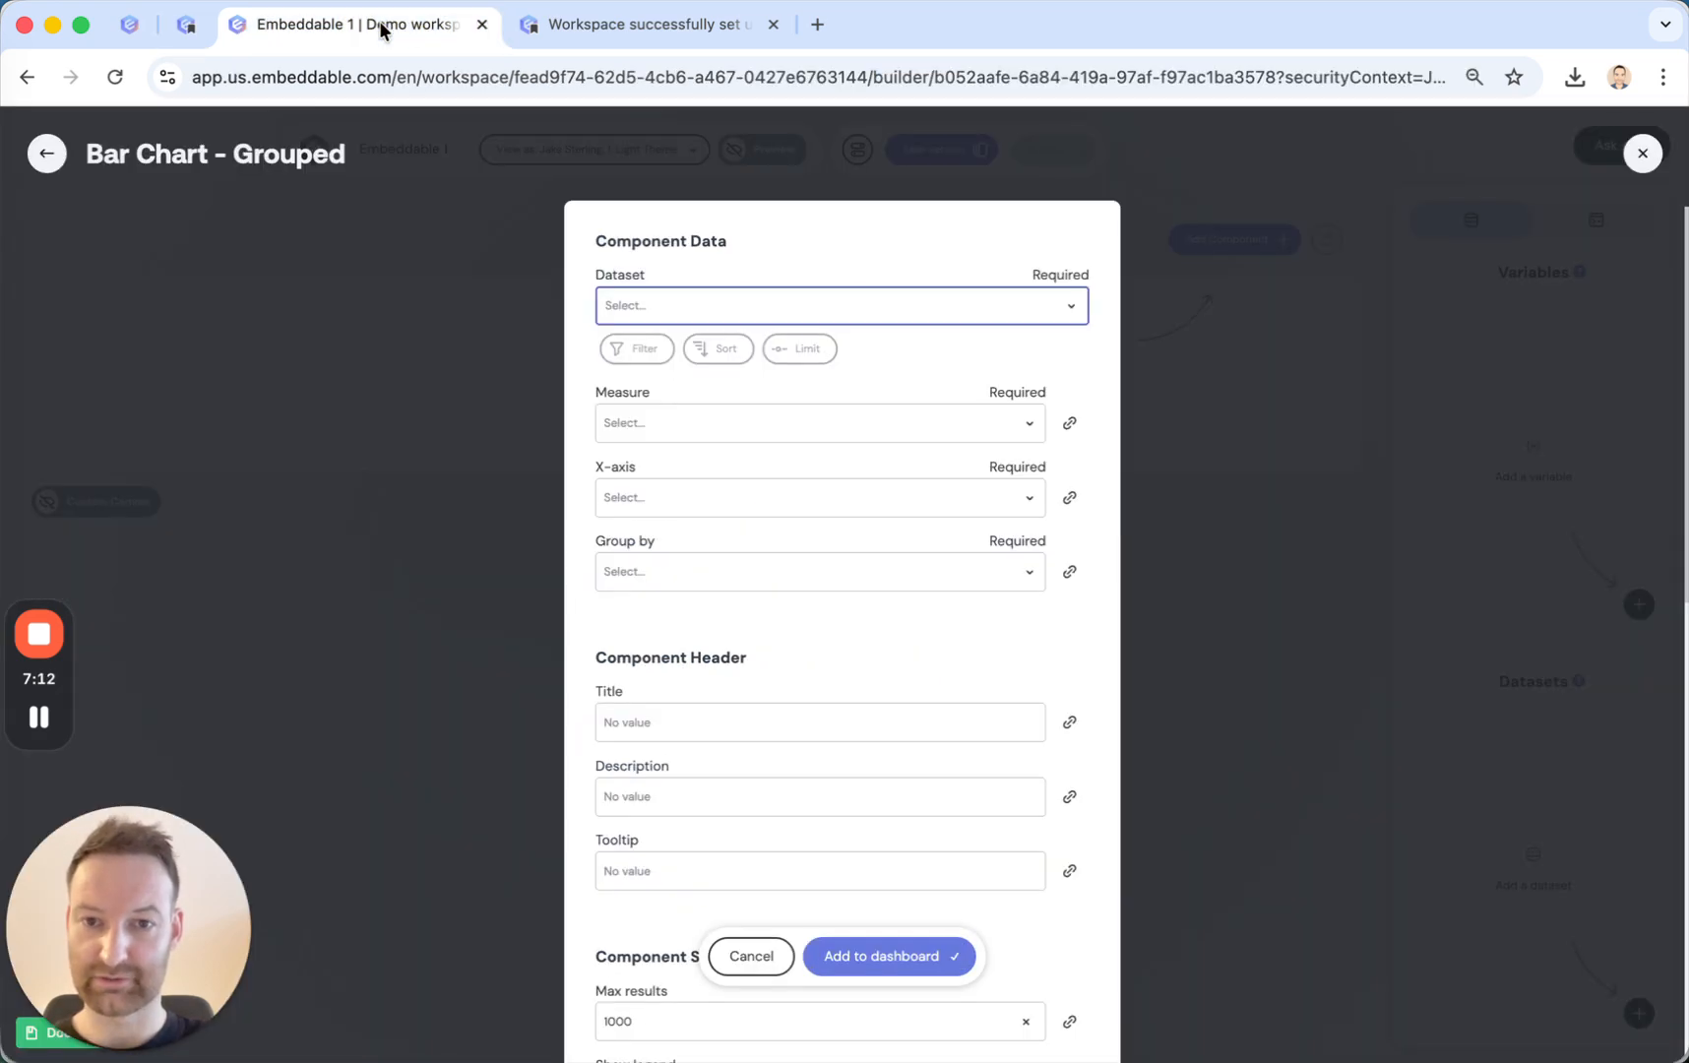
# Create a dataset named data from the Daily Listeners Data model for the grouped bar chart.
pyautogui.click(656, 303)
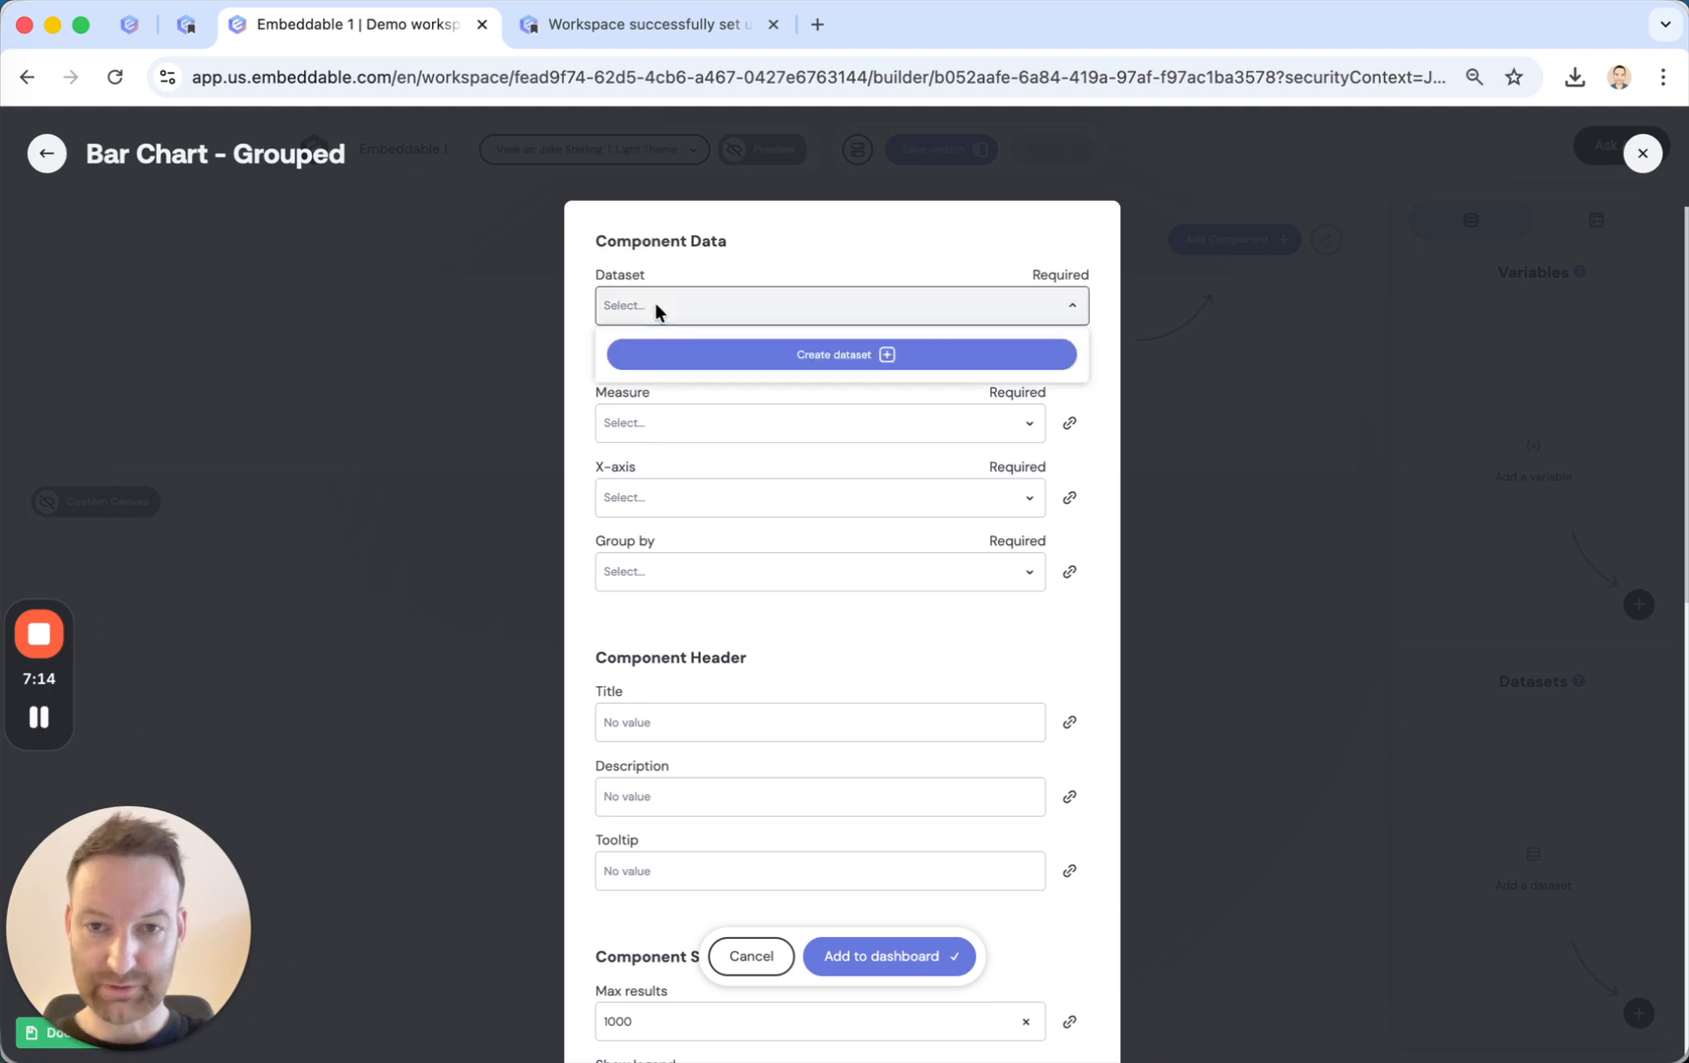
pyautogui.click(845, 367)
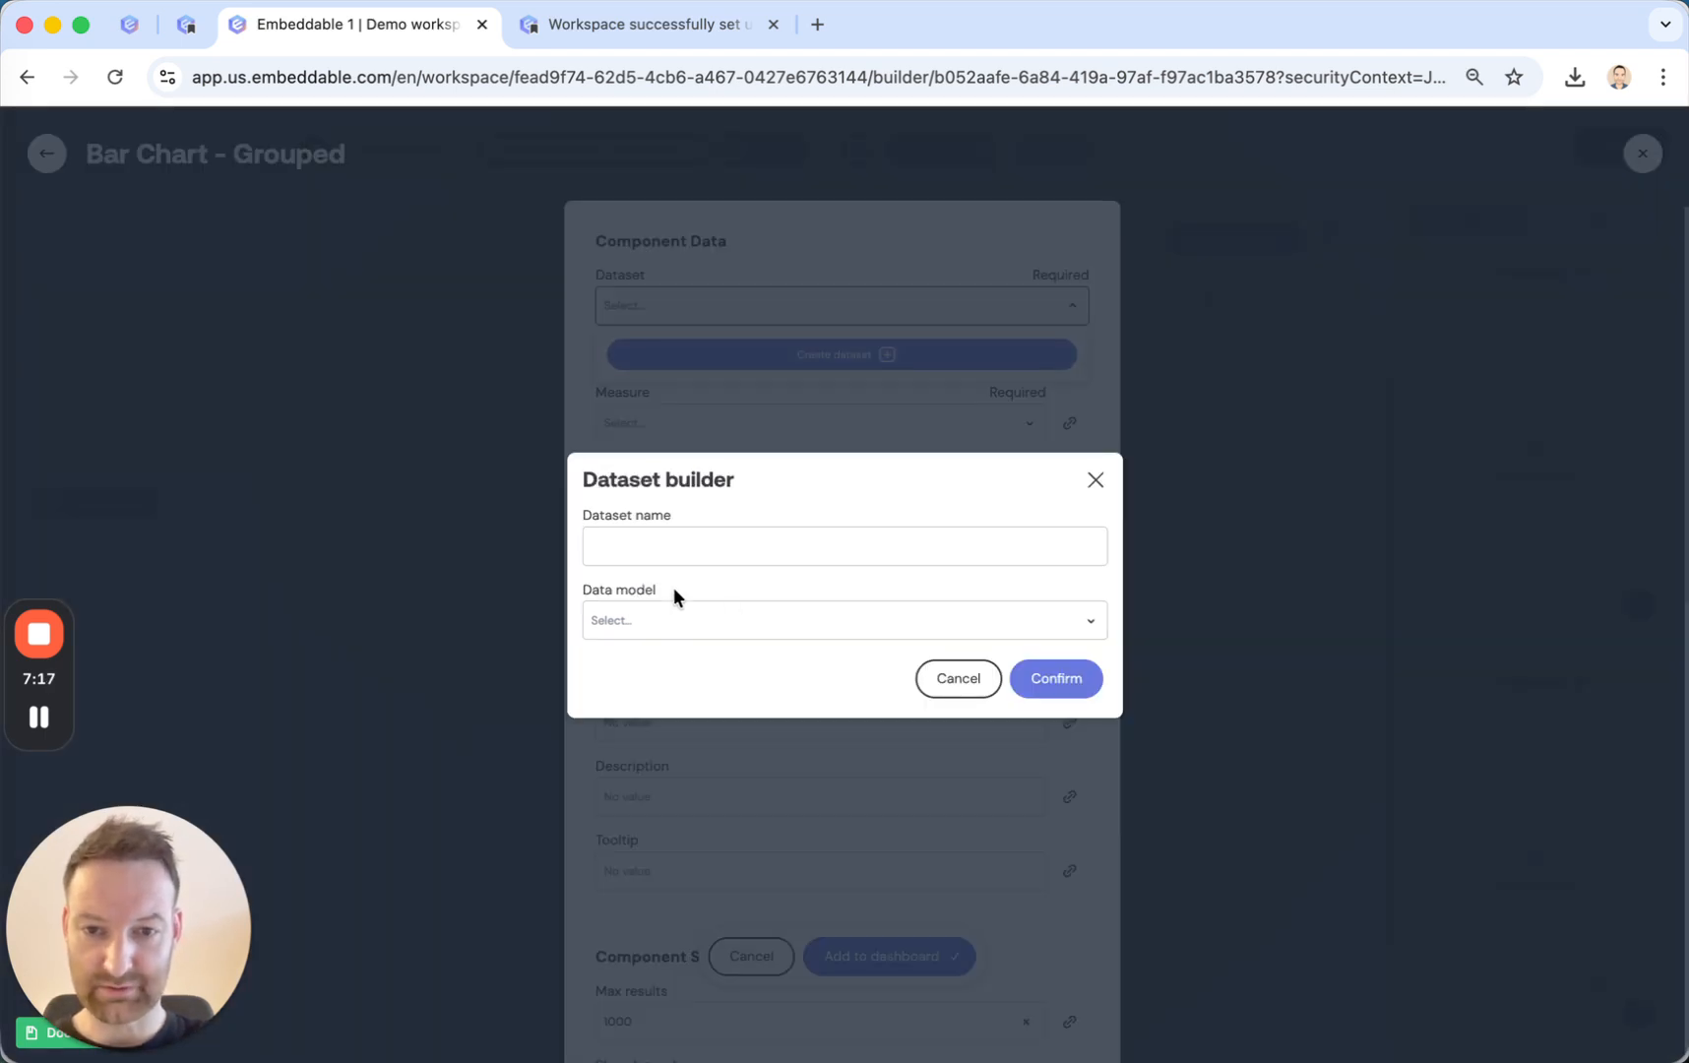
pyautogui.click(647, 630)
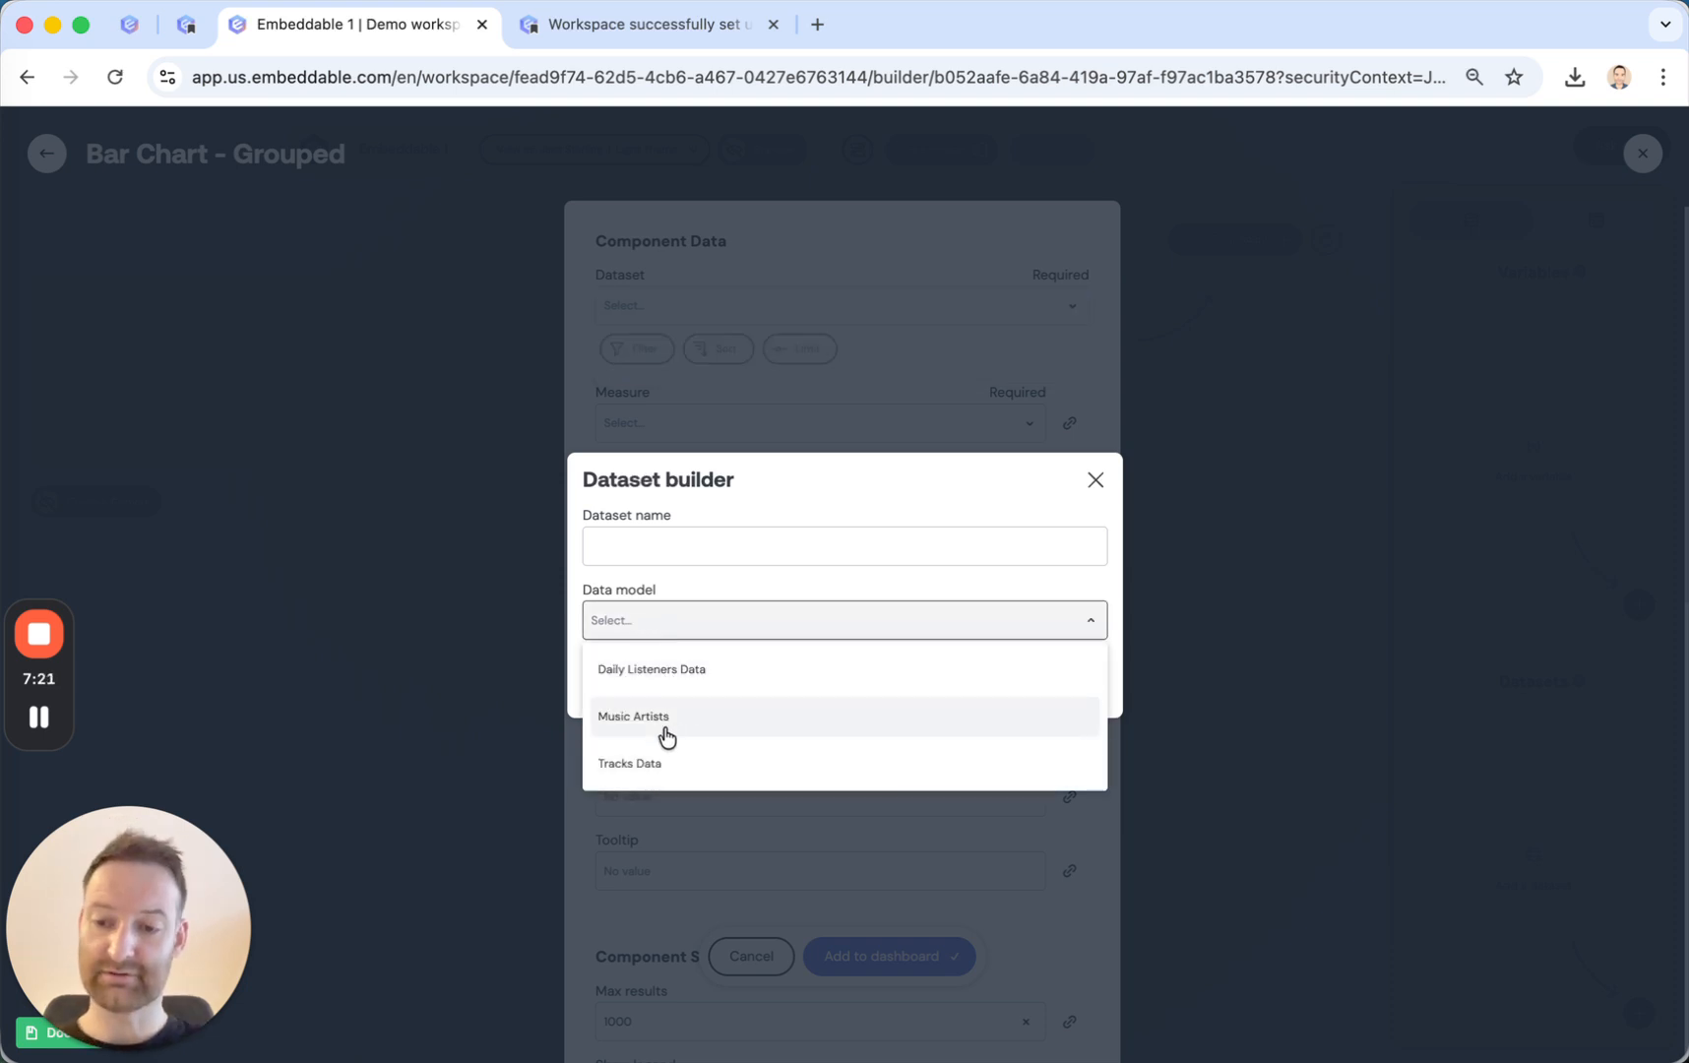
pyautogui.press('super+Tab')
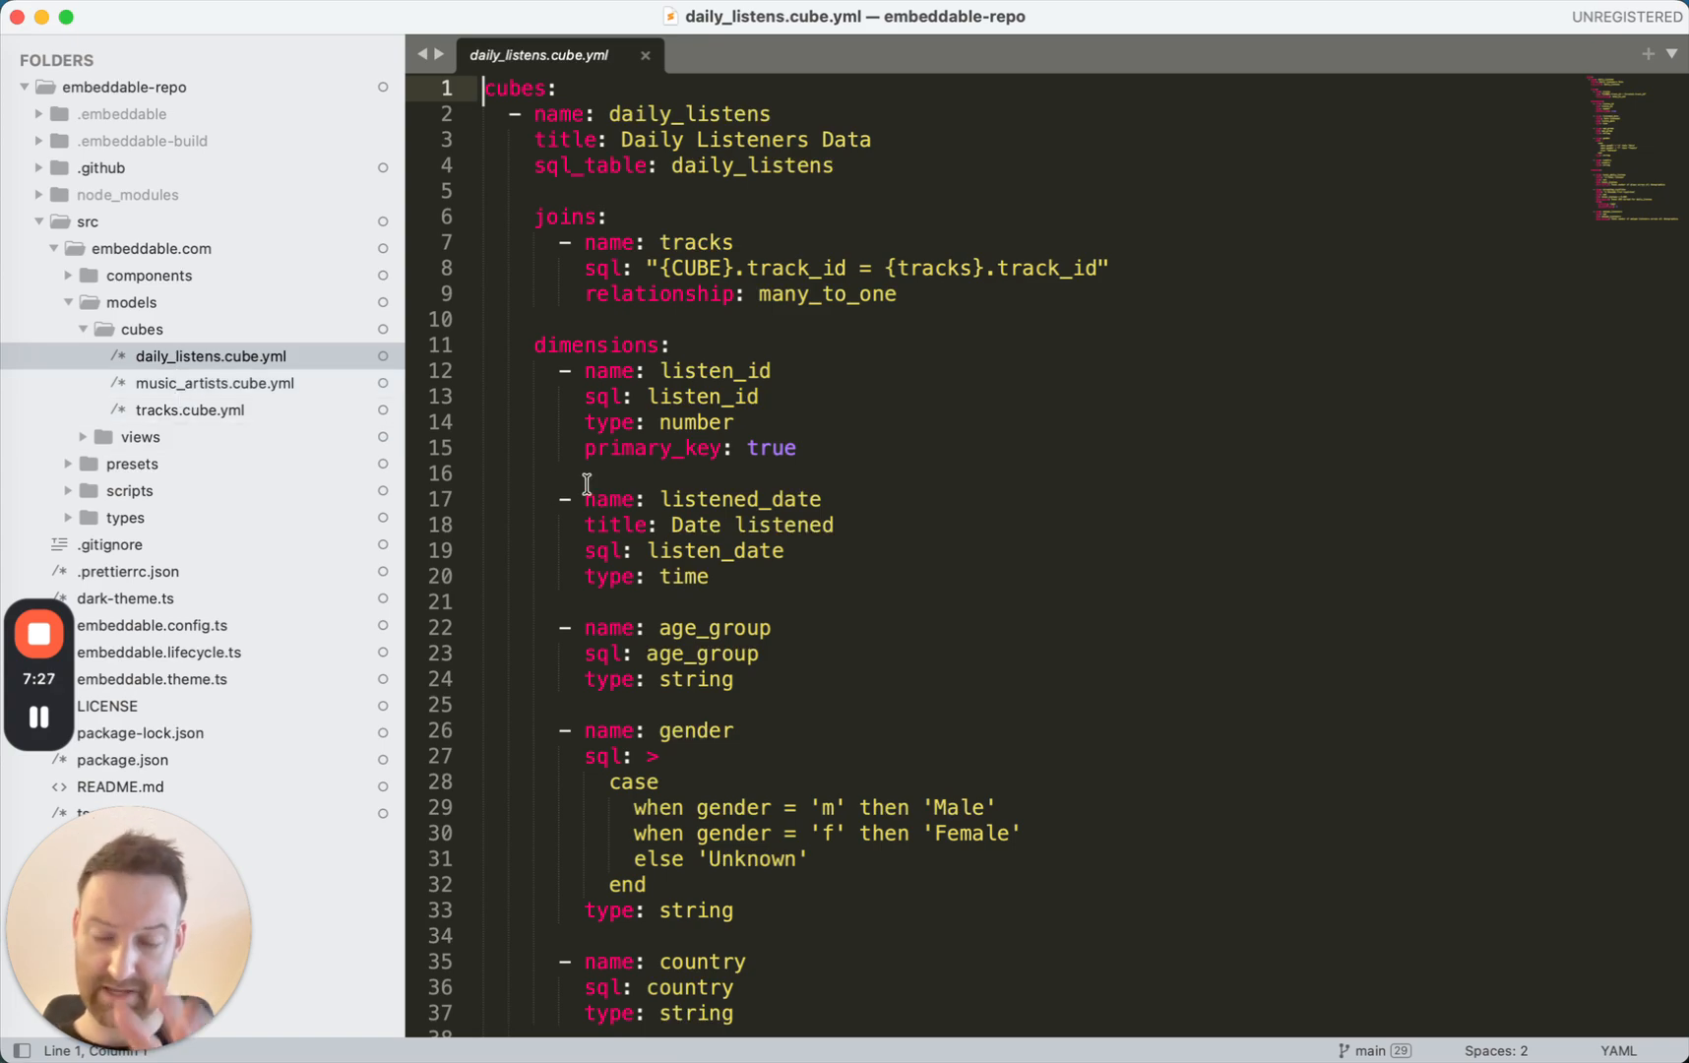
pyautogui.press('super+Tab')
pyautogui.click(653, 620)
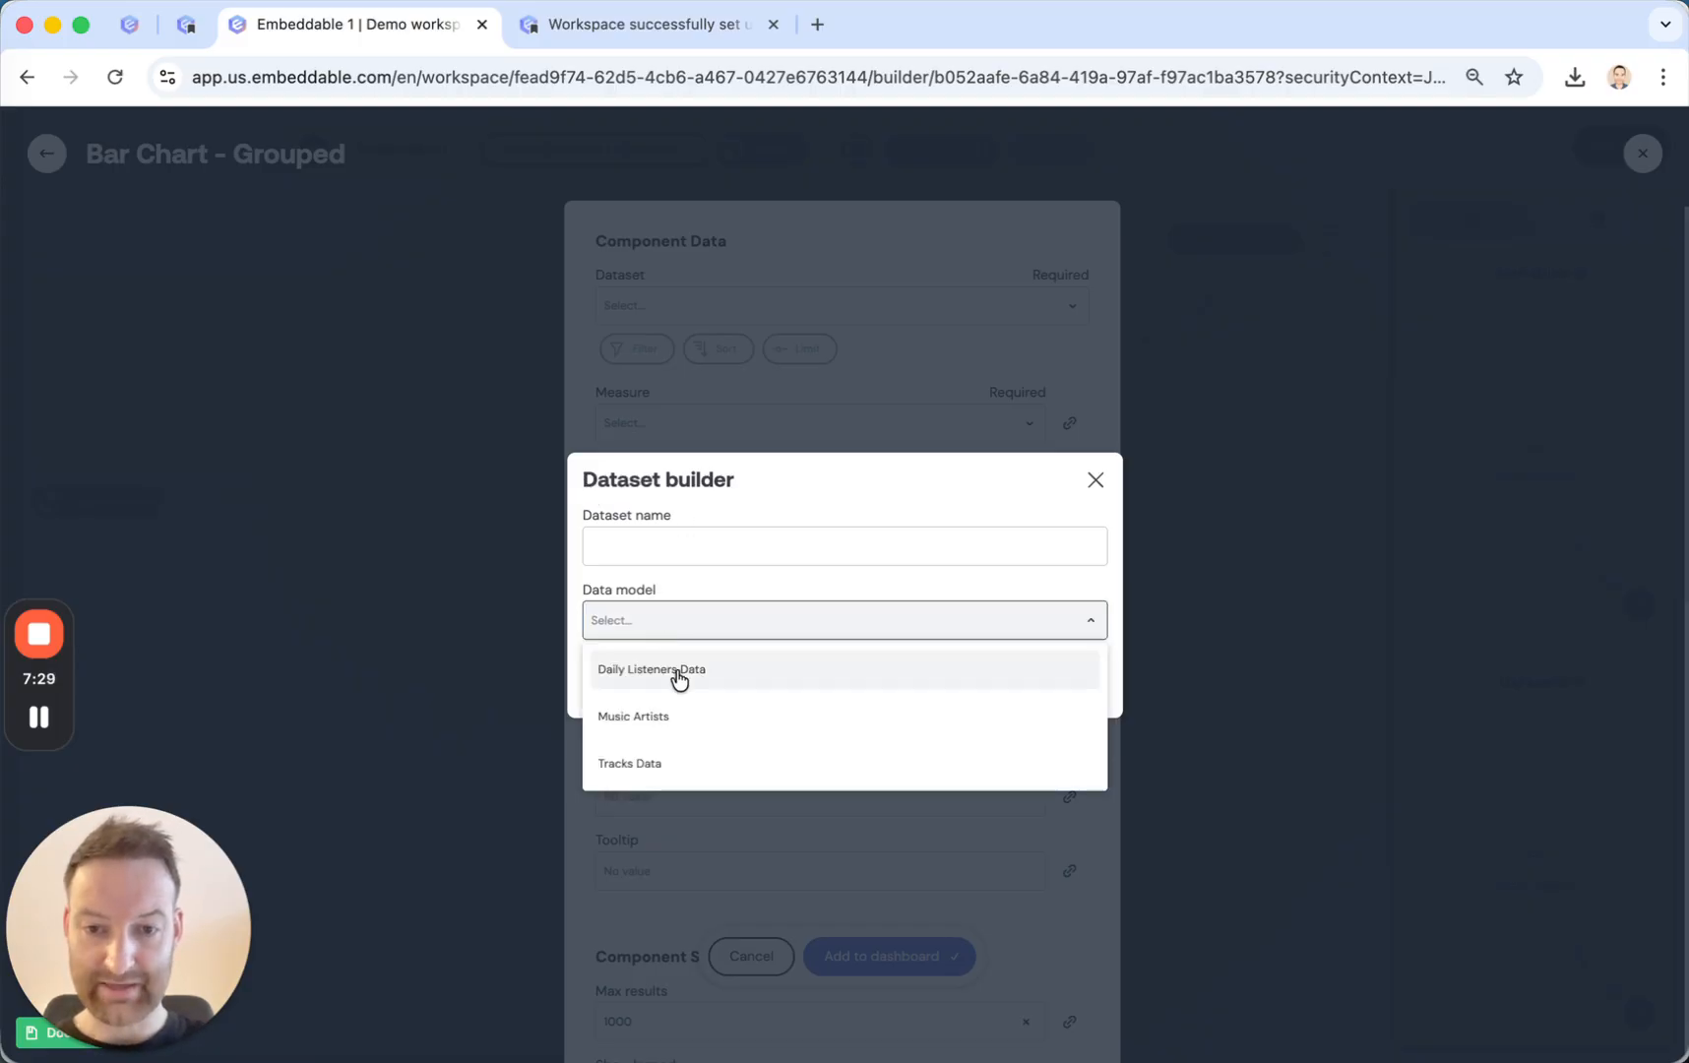
pyautogui.click(655, 670)
pyautogui.click(658, 515)
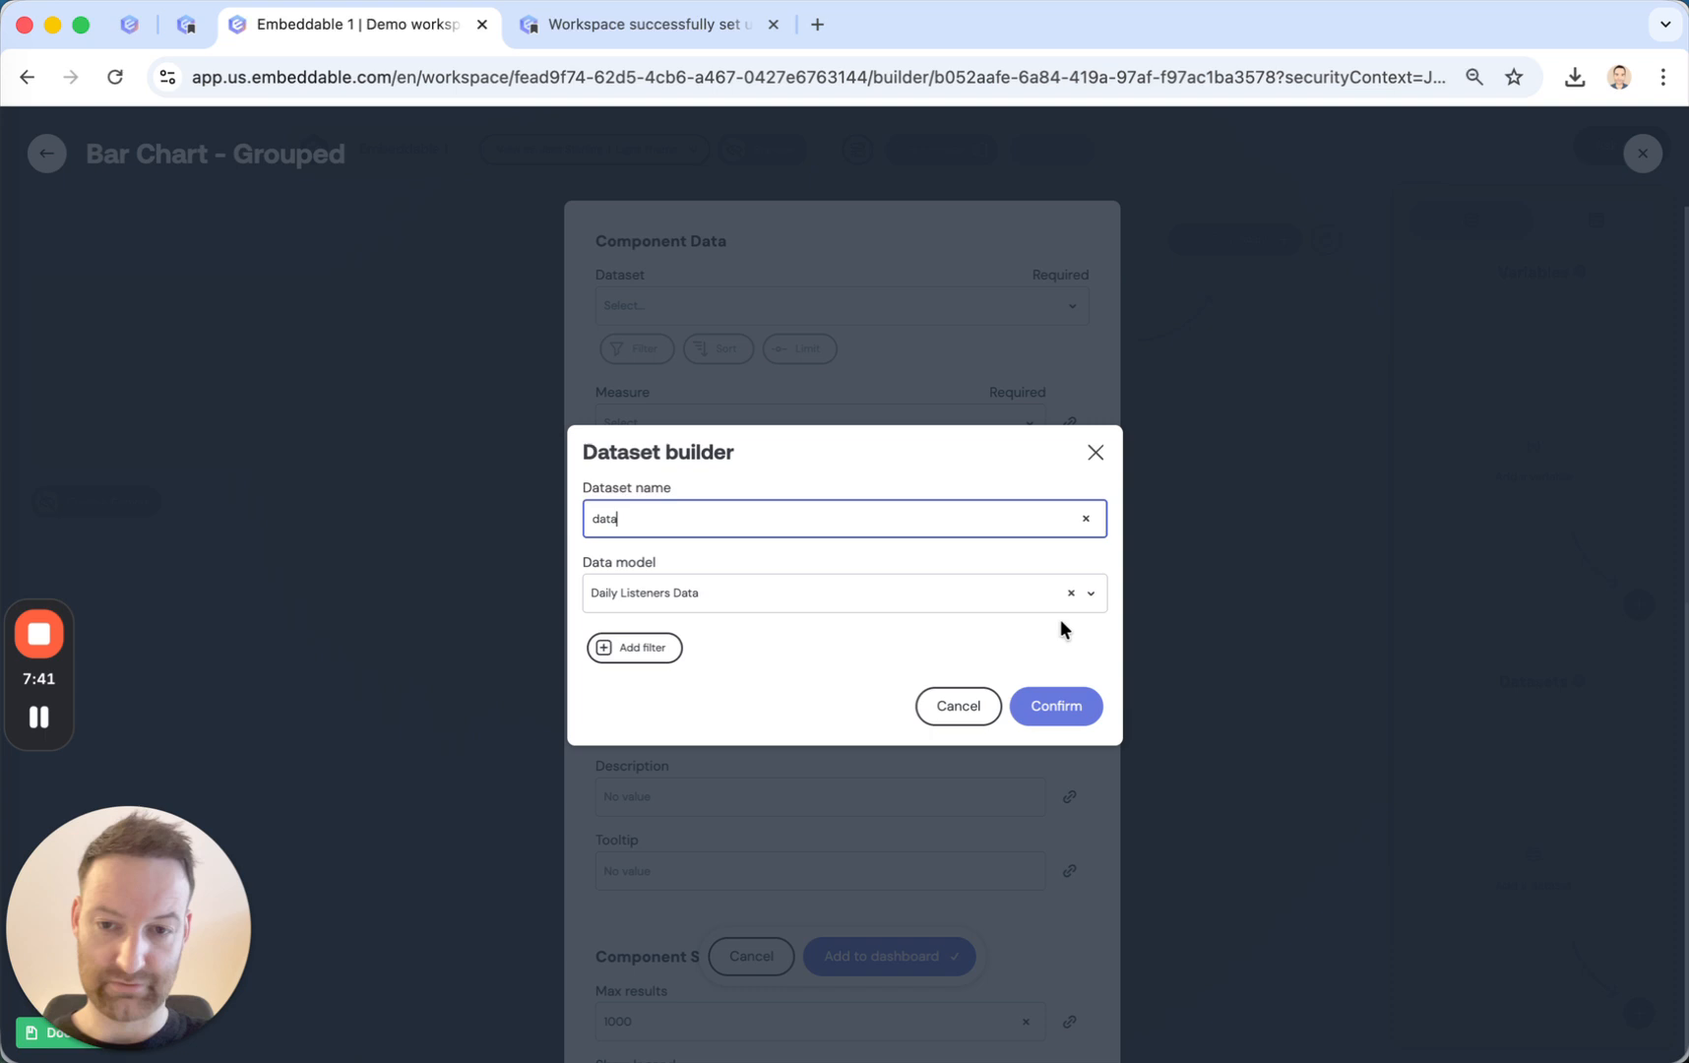
pyautogui.click(1060, 706)
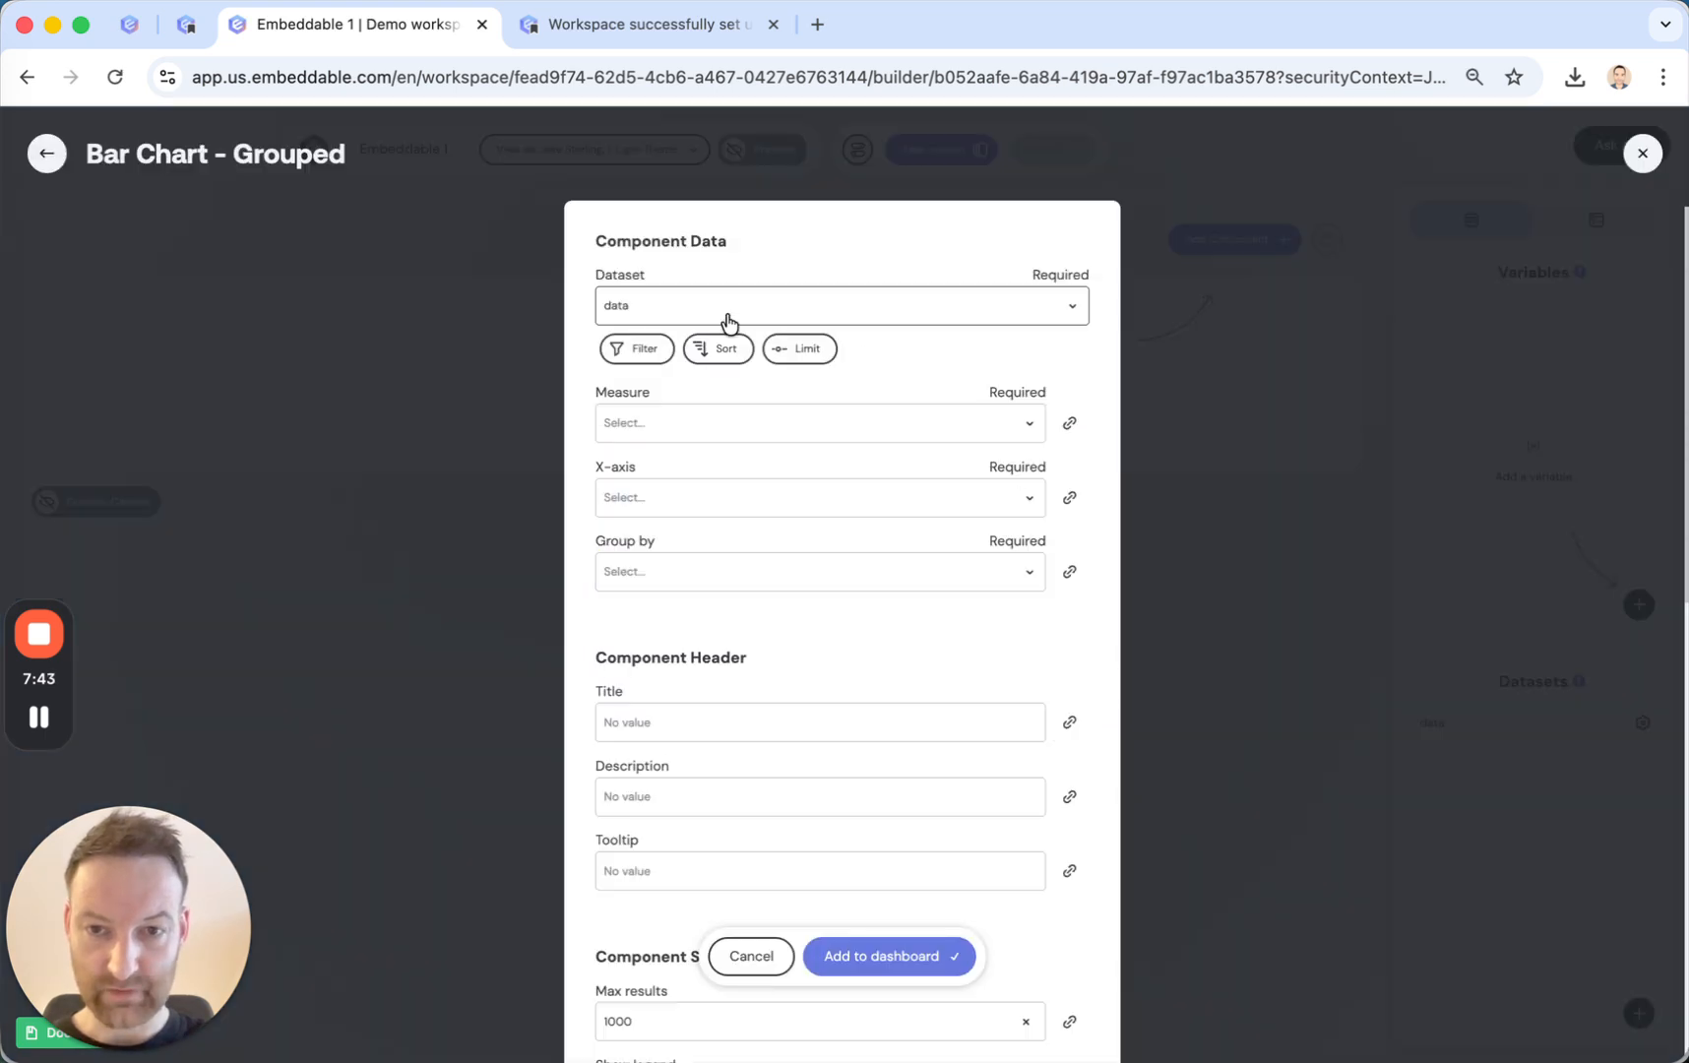
# Set the grouped bar chart's measure to # Total listens, its x-axis to Date listened with Month granularity, and its grouping to Country.
pyautogui.click(677, 423)
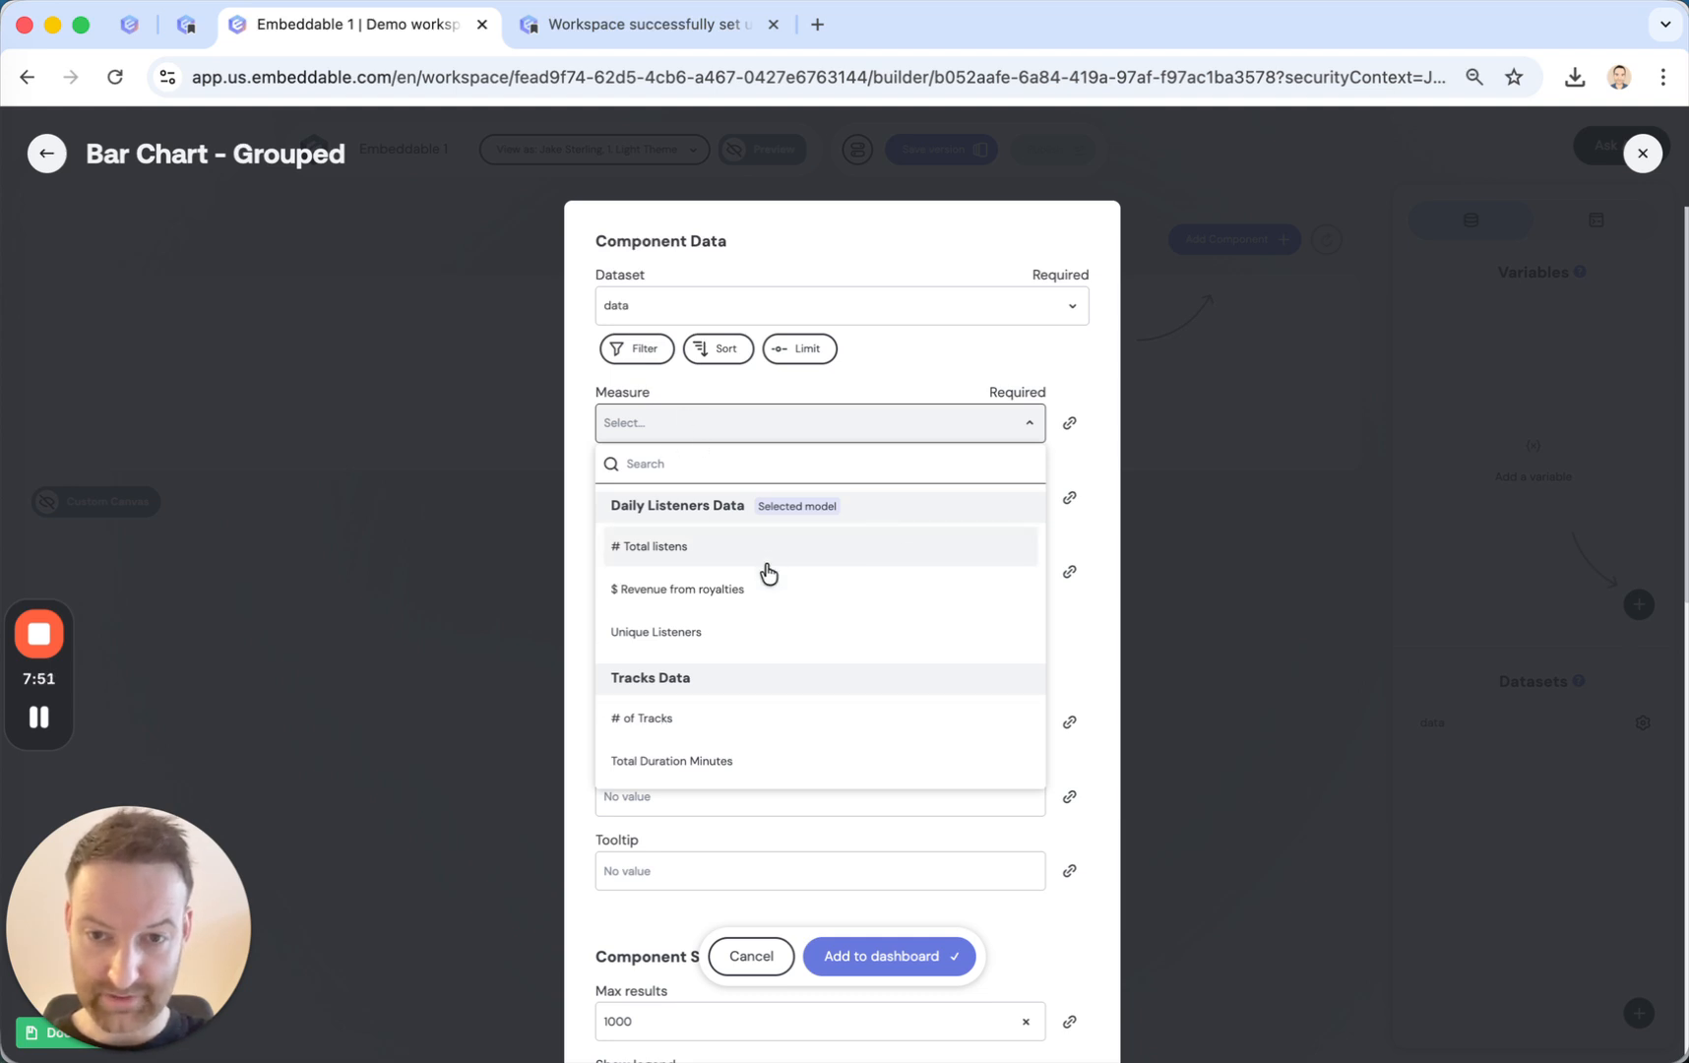
pyautogui.click(666, 556)
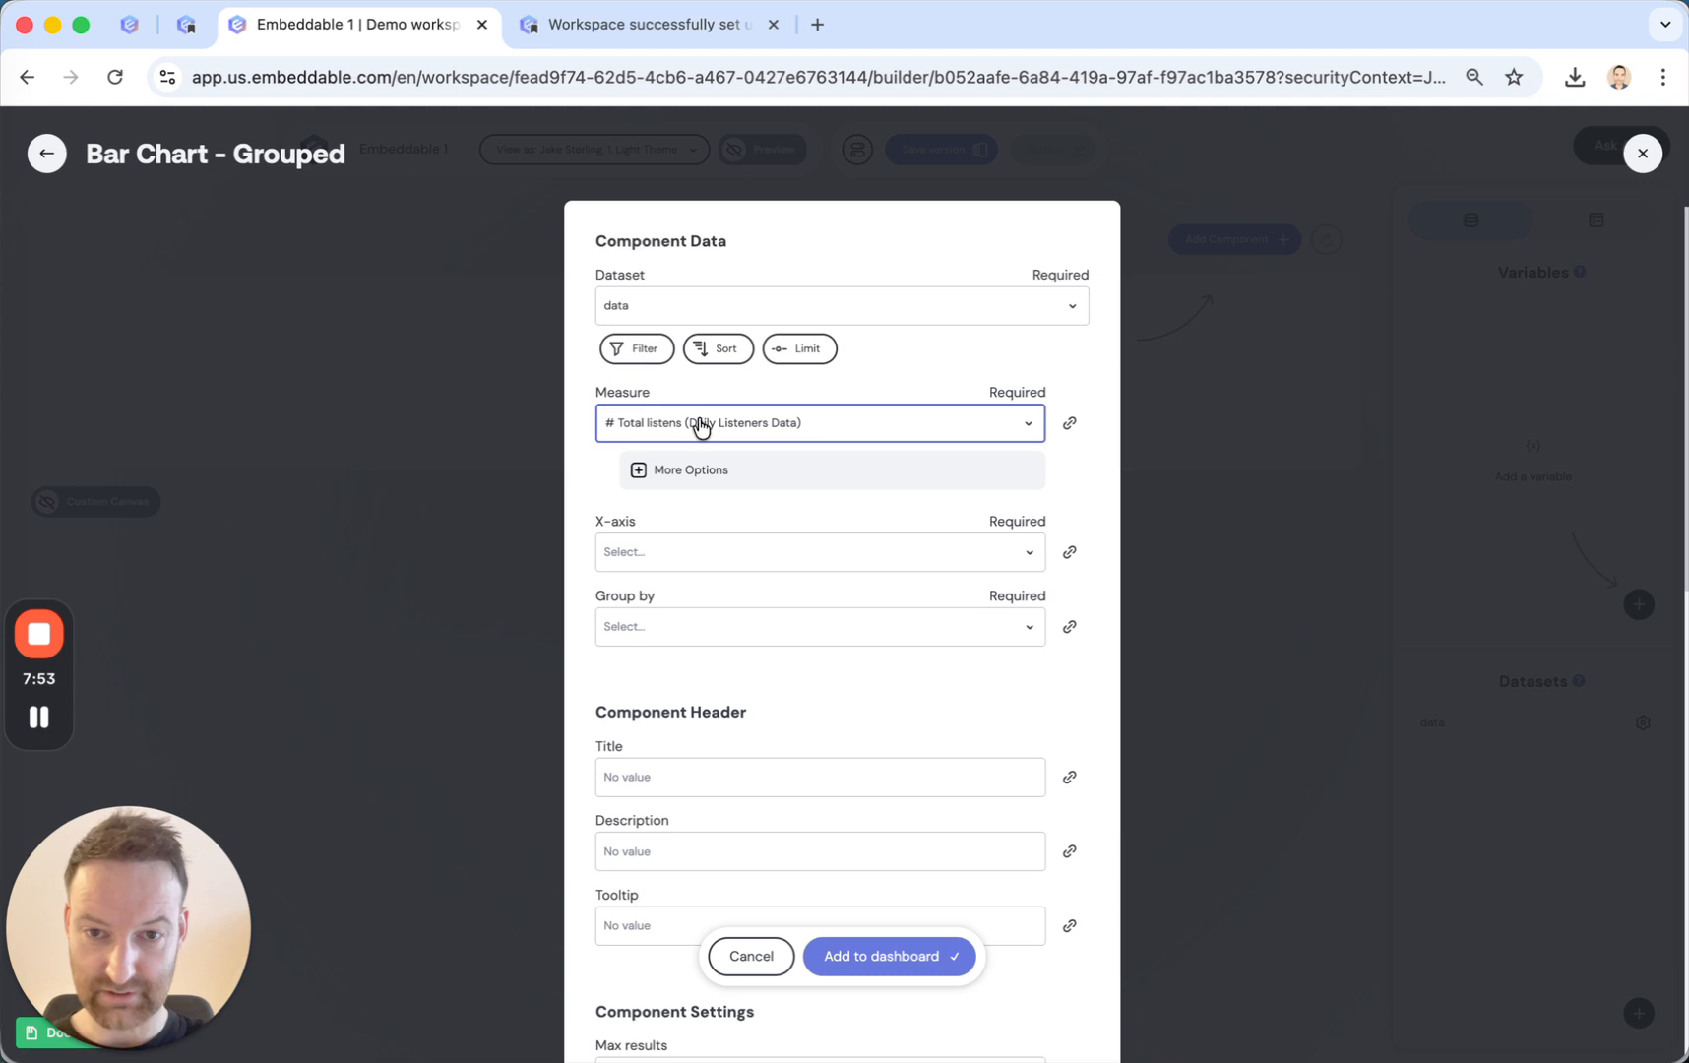
pyautogui.click(631, 569)
pyautogui.click(657, 722)
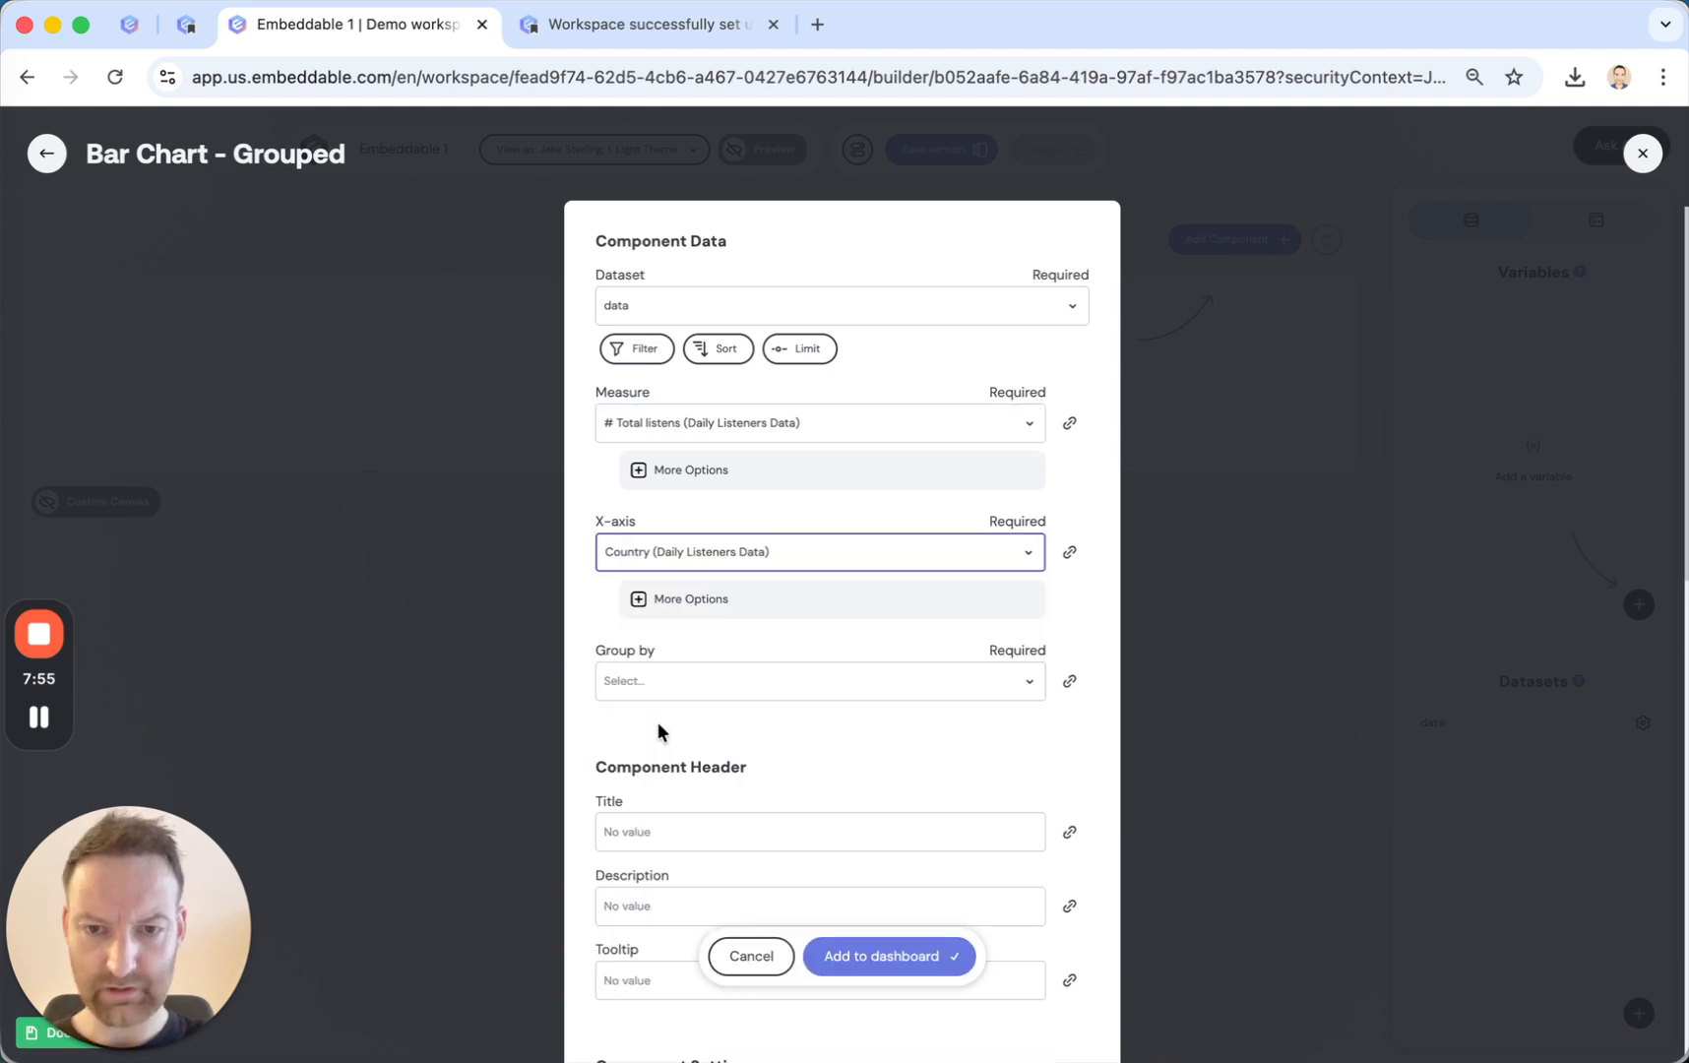
pyautogui.click(673, 550)
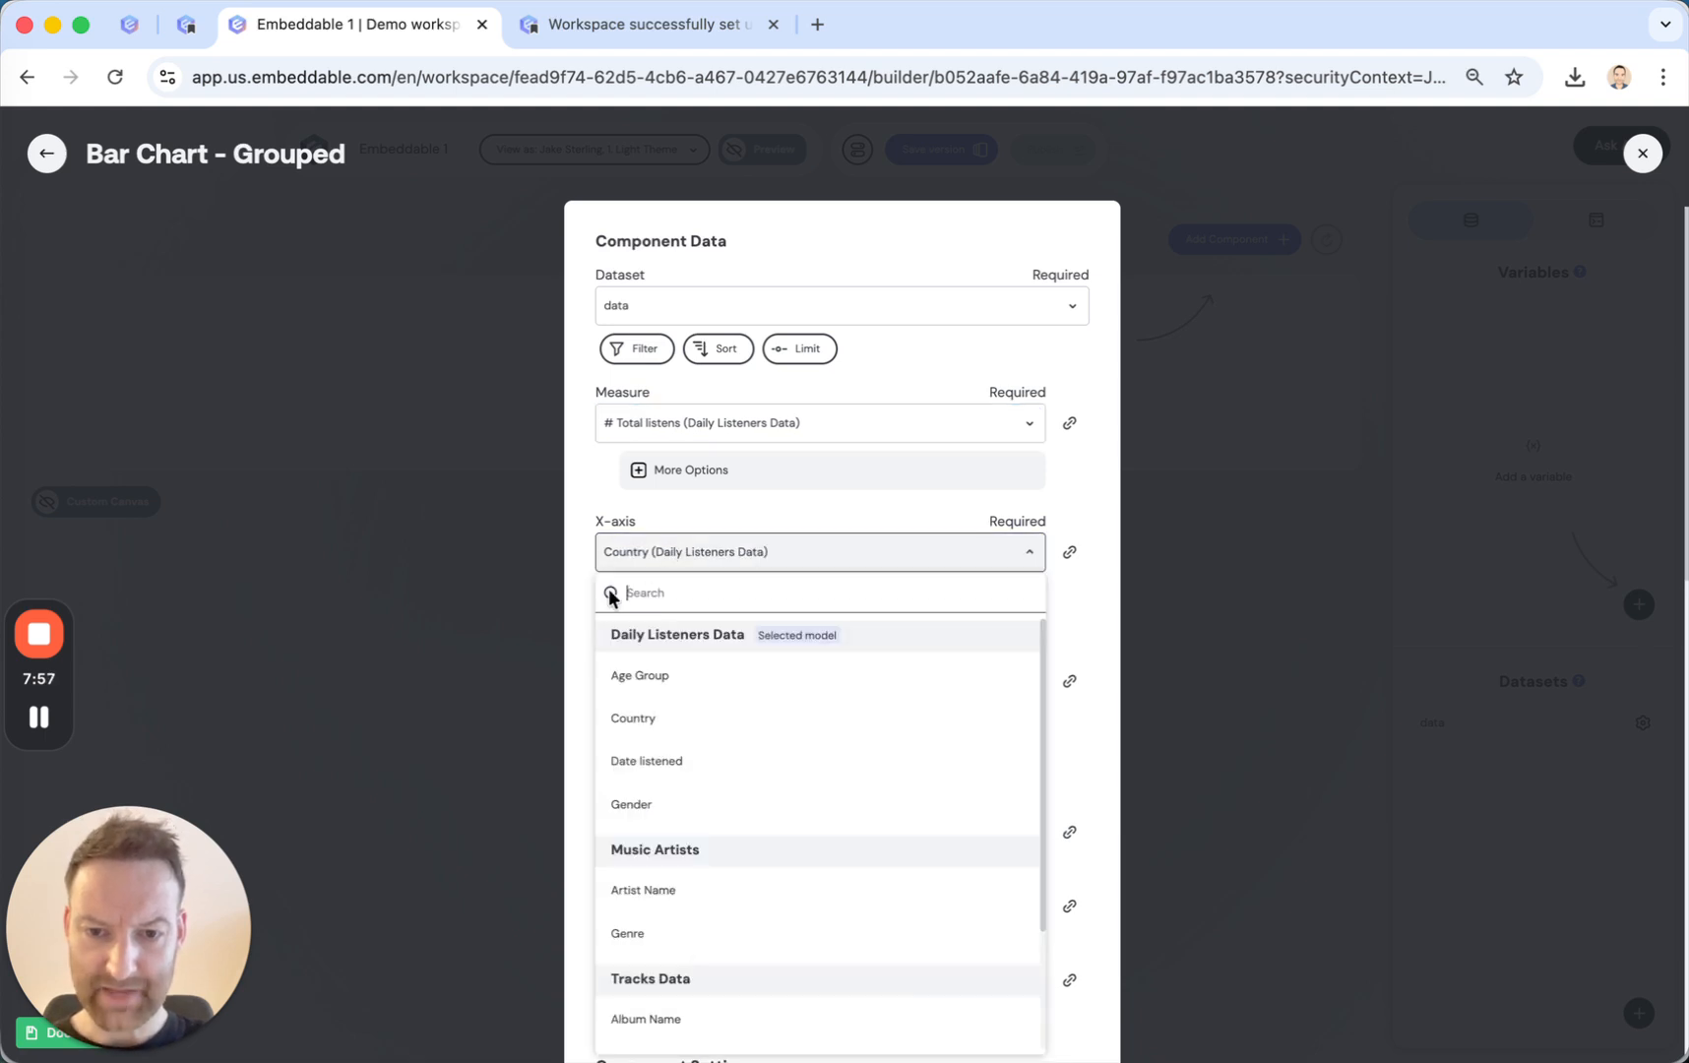
pyautogui.click(663, 757)
pyautogui.click(701, 648)
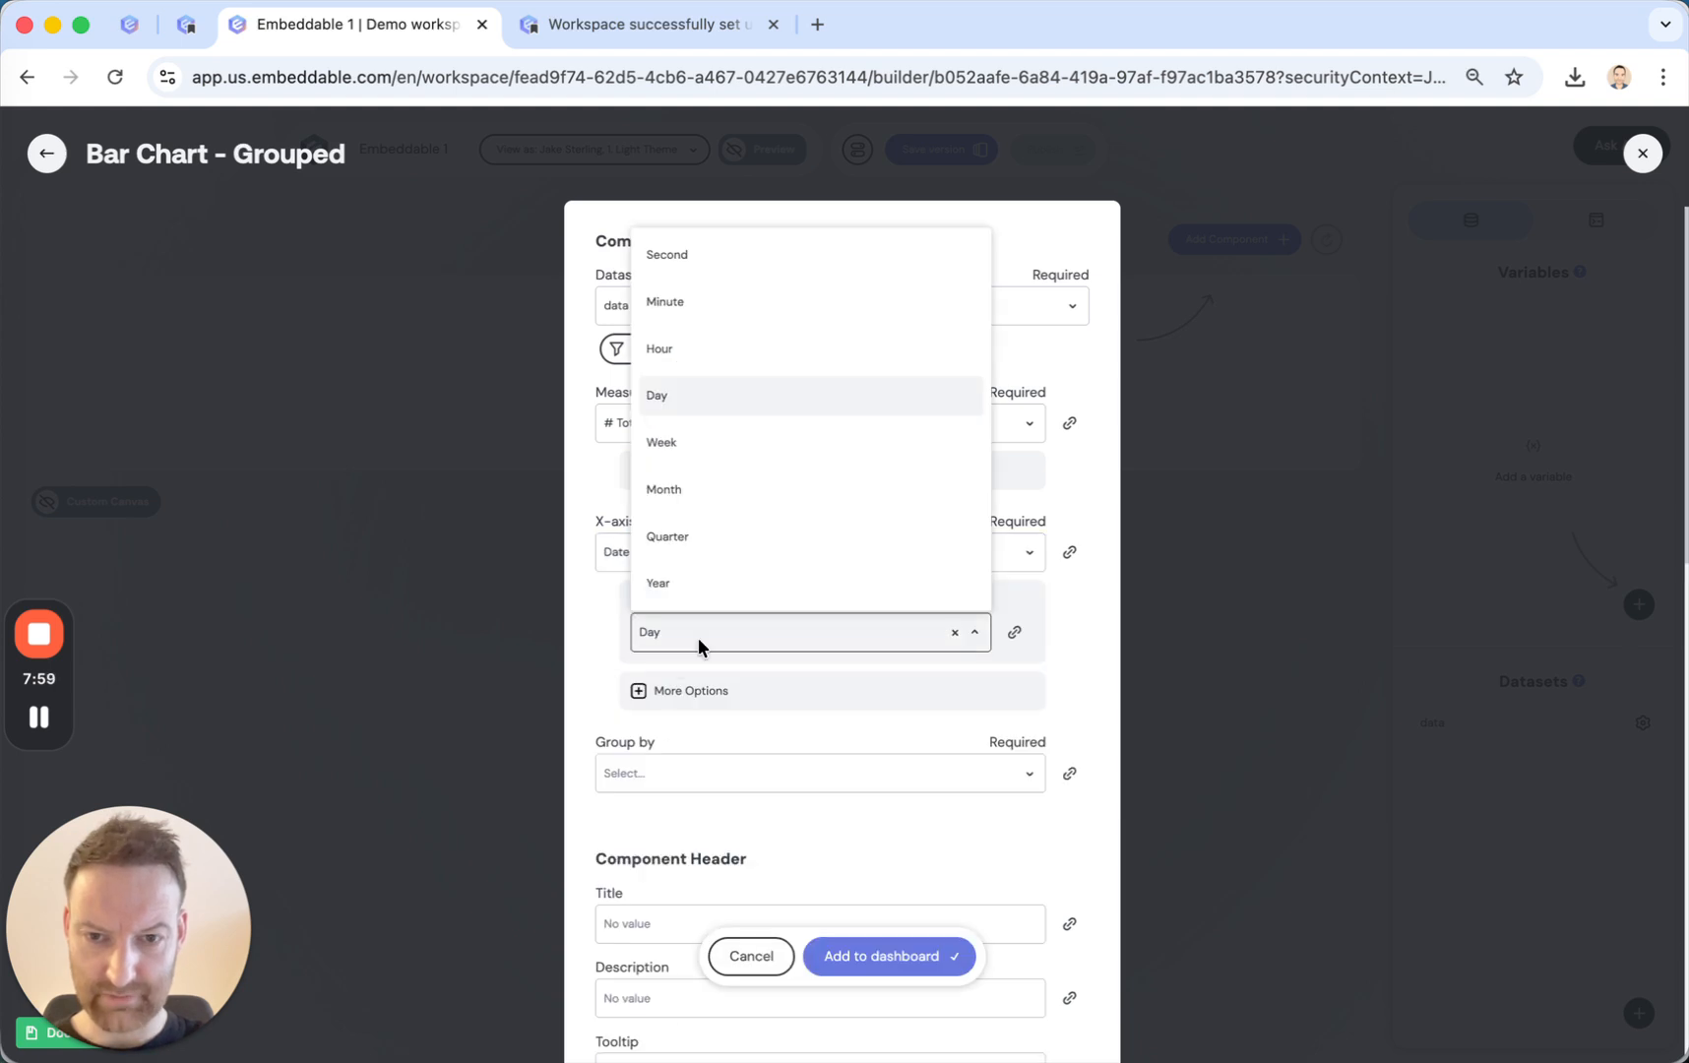
pyautogui.click(705, 495)
pyautogui.click(661, 773)
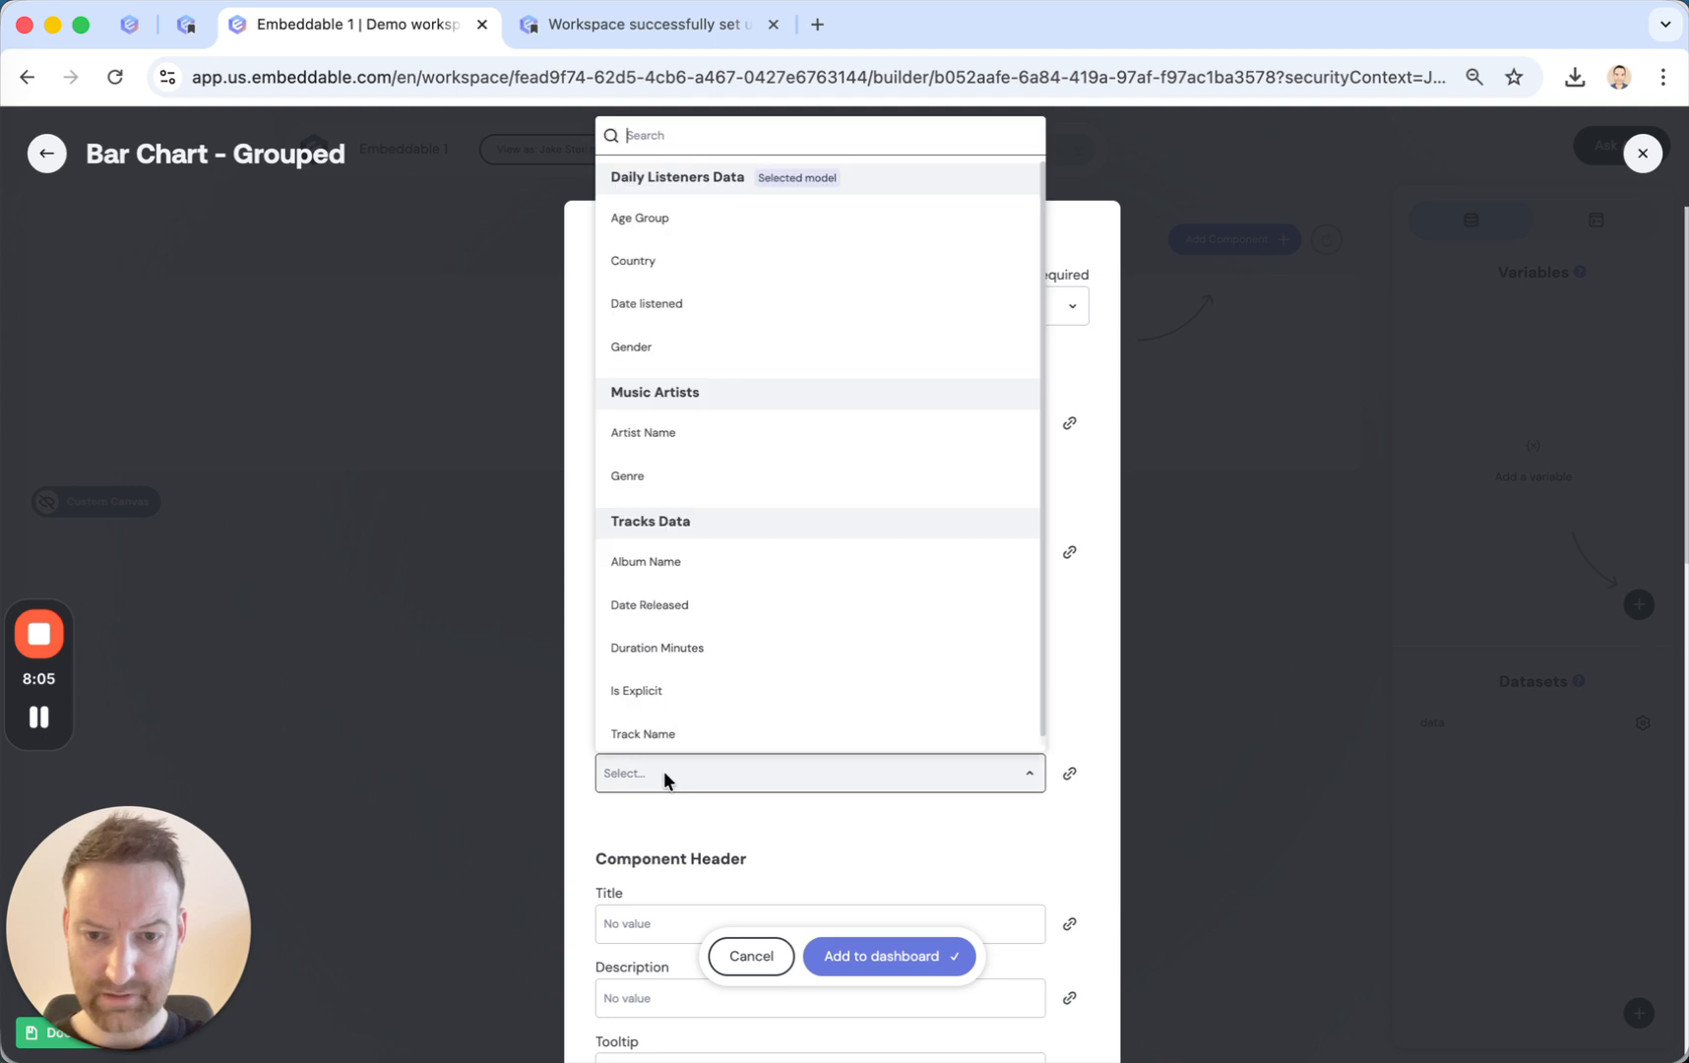
pyautogui.click(708, 262)
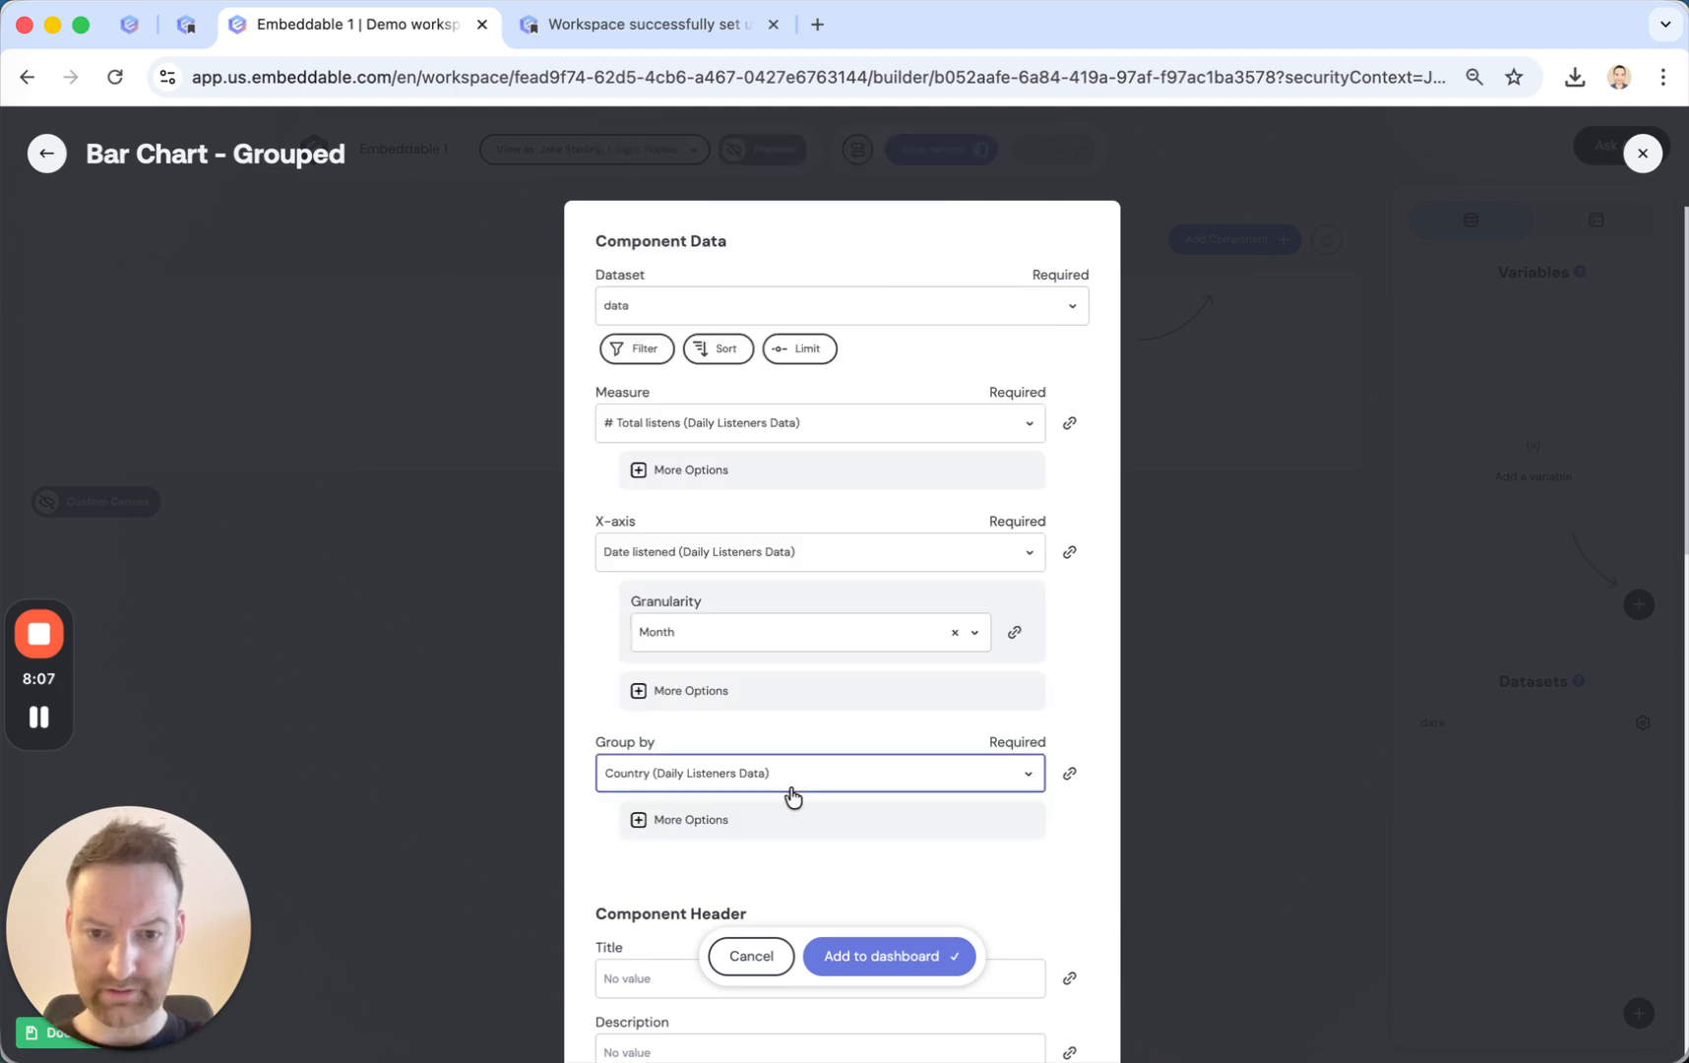
# Add the configured grouped bar chart to the dashboard and make it taller on the canvas.
pyautogui.click(866, 956)
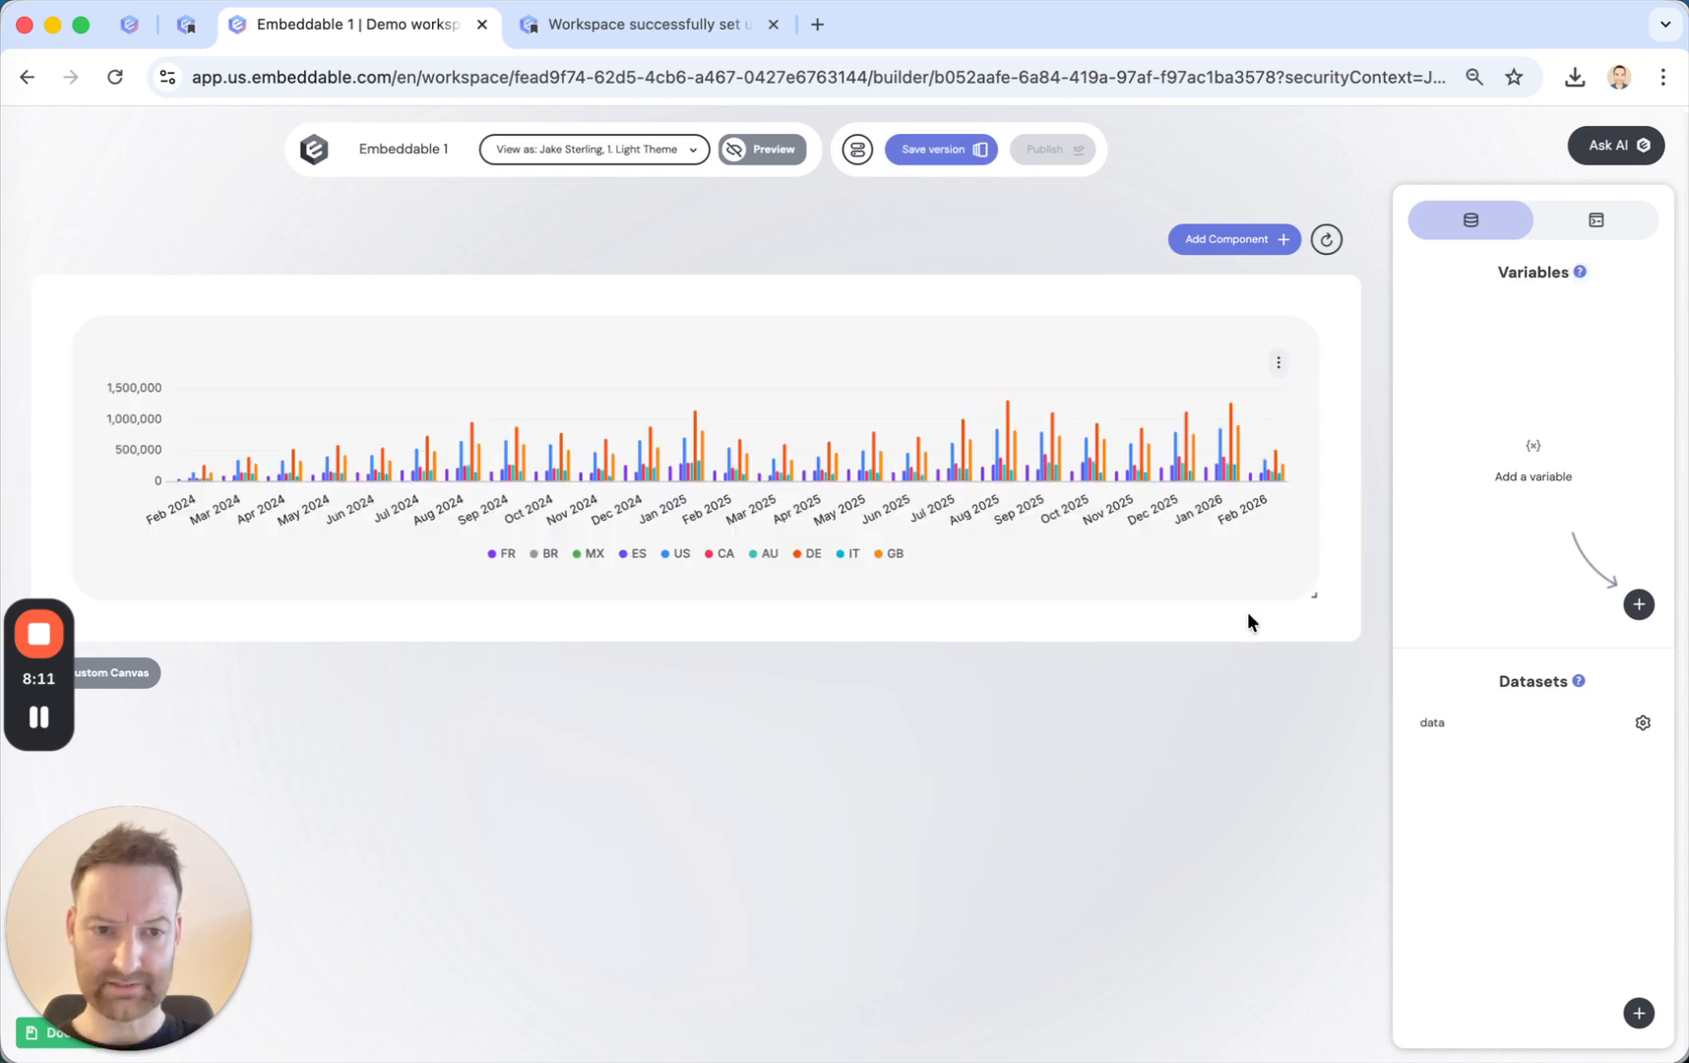
pyautogui.moveTo(1313, 595); pyautogui.dragTo(1323, 833)
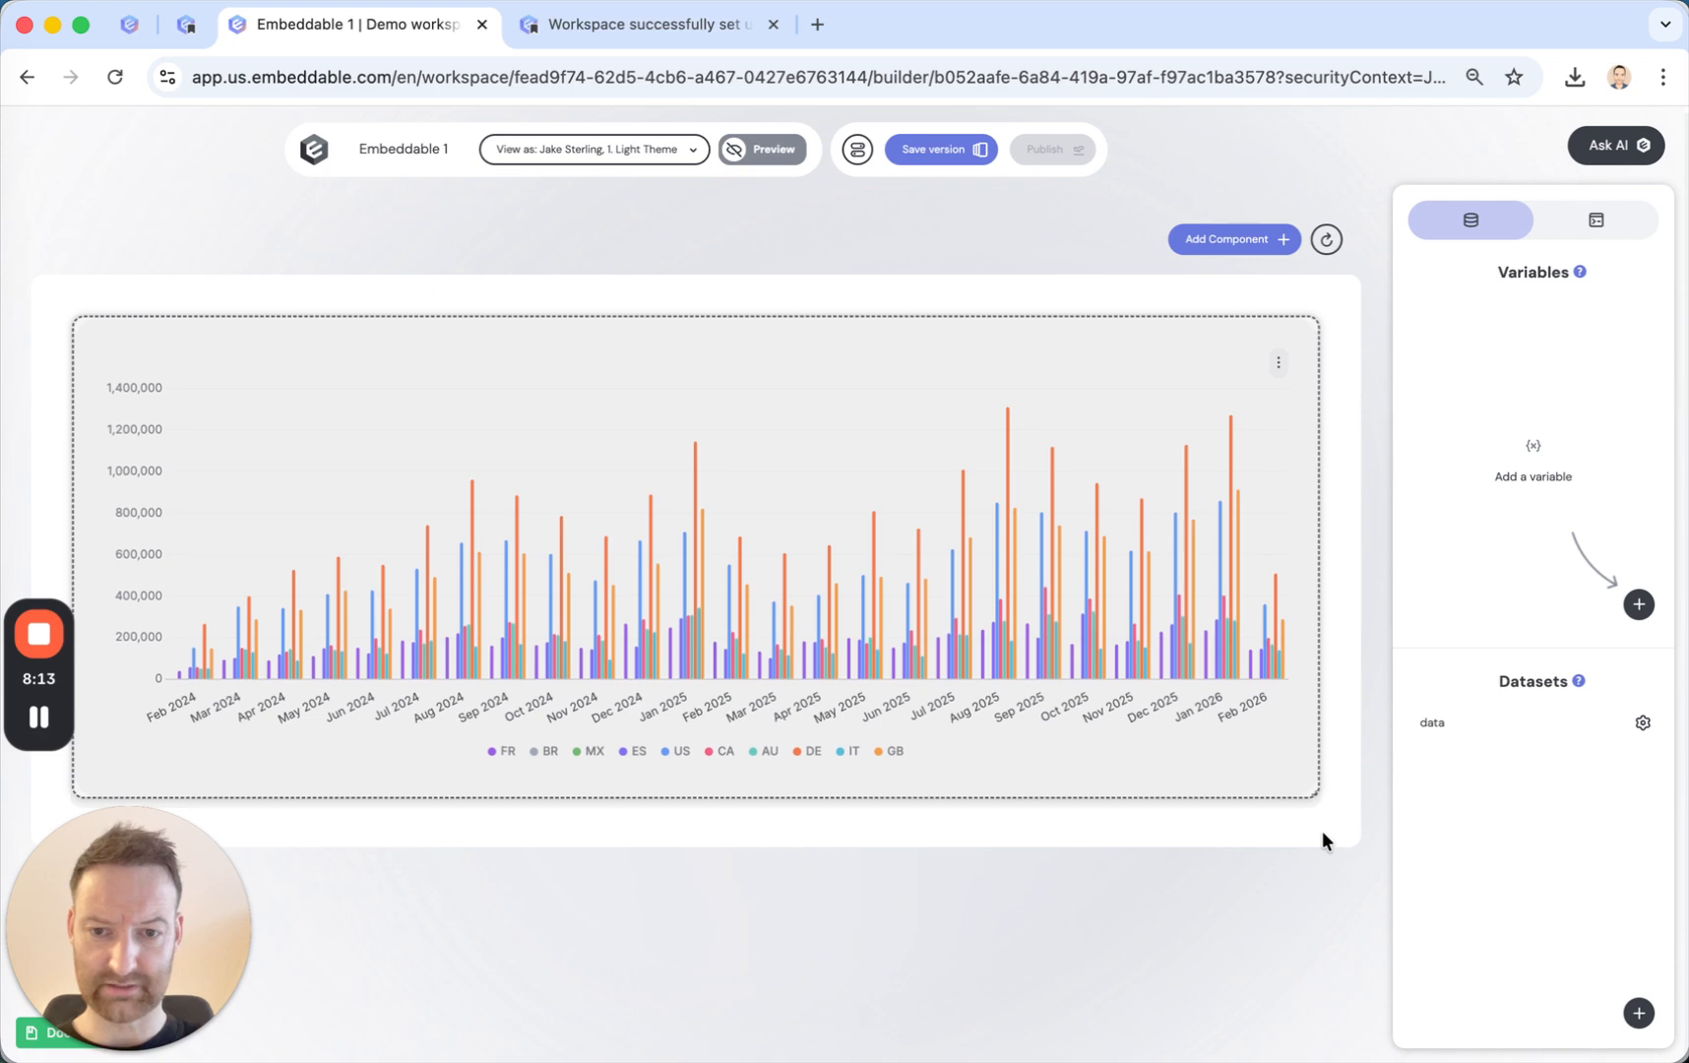
pyautogui.moveTo(911, 635)
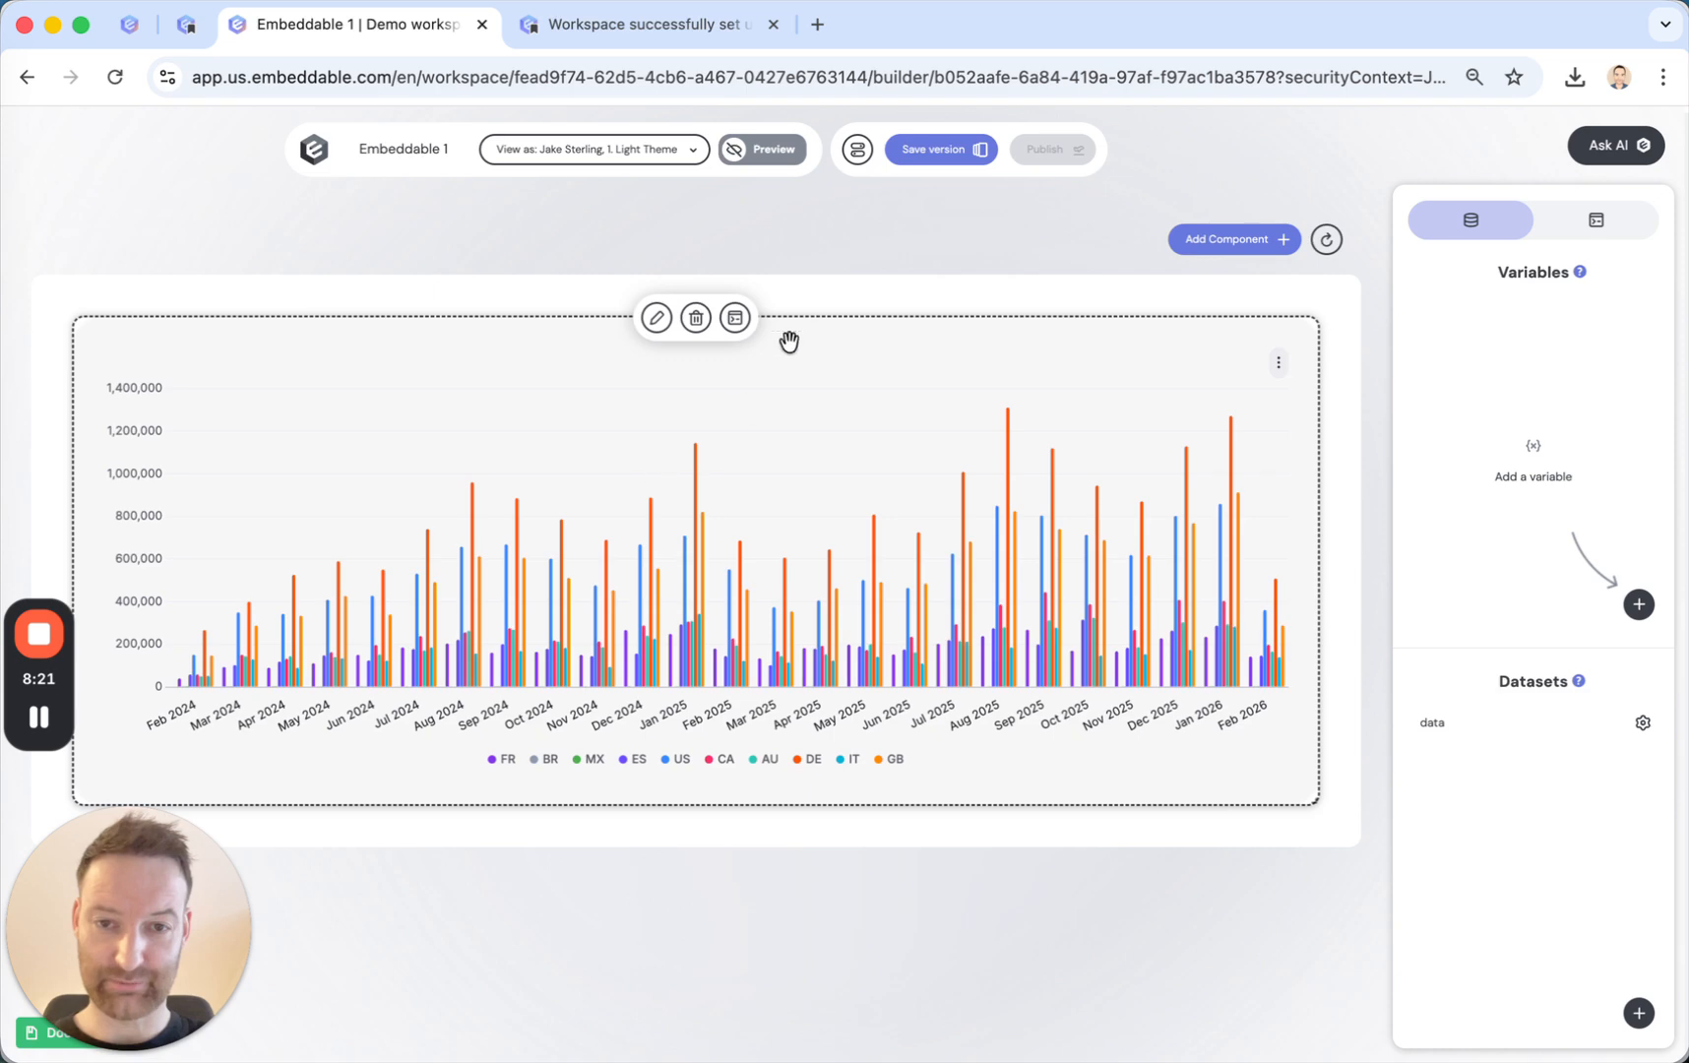
# Add a Date-Range Picker - Presets component with its default settings above the chart, and make it wider and shorter.
pyautogui.click(1226, 250)
pyautogui.scroll(-7, 725, 838)
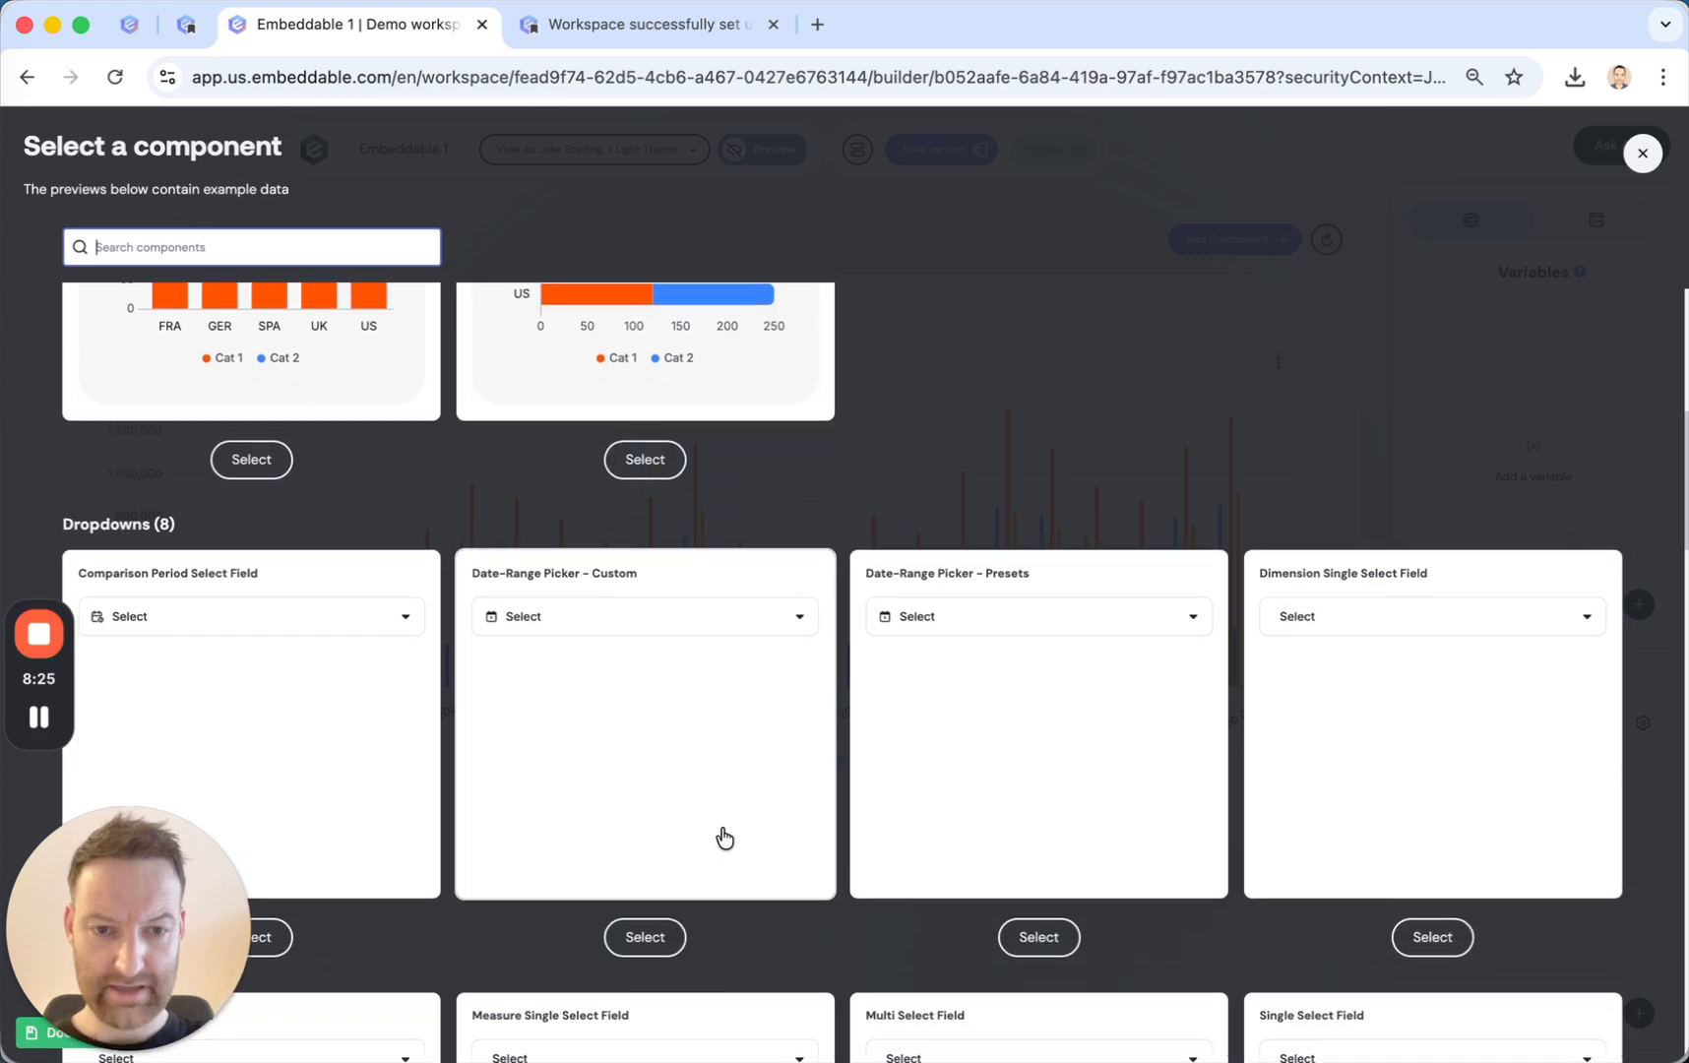
pyautogui.scroll(-4, 724, 838)
pyautogui.scroll(3, 725, 837)
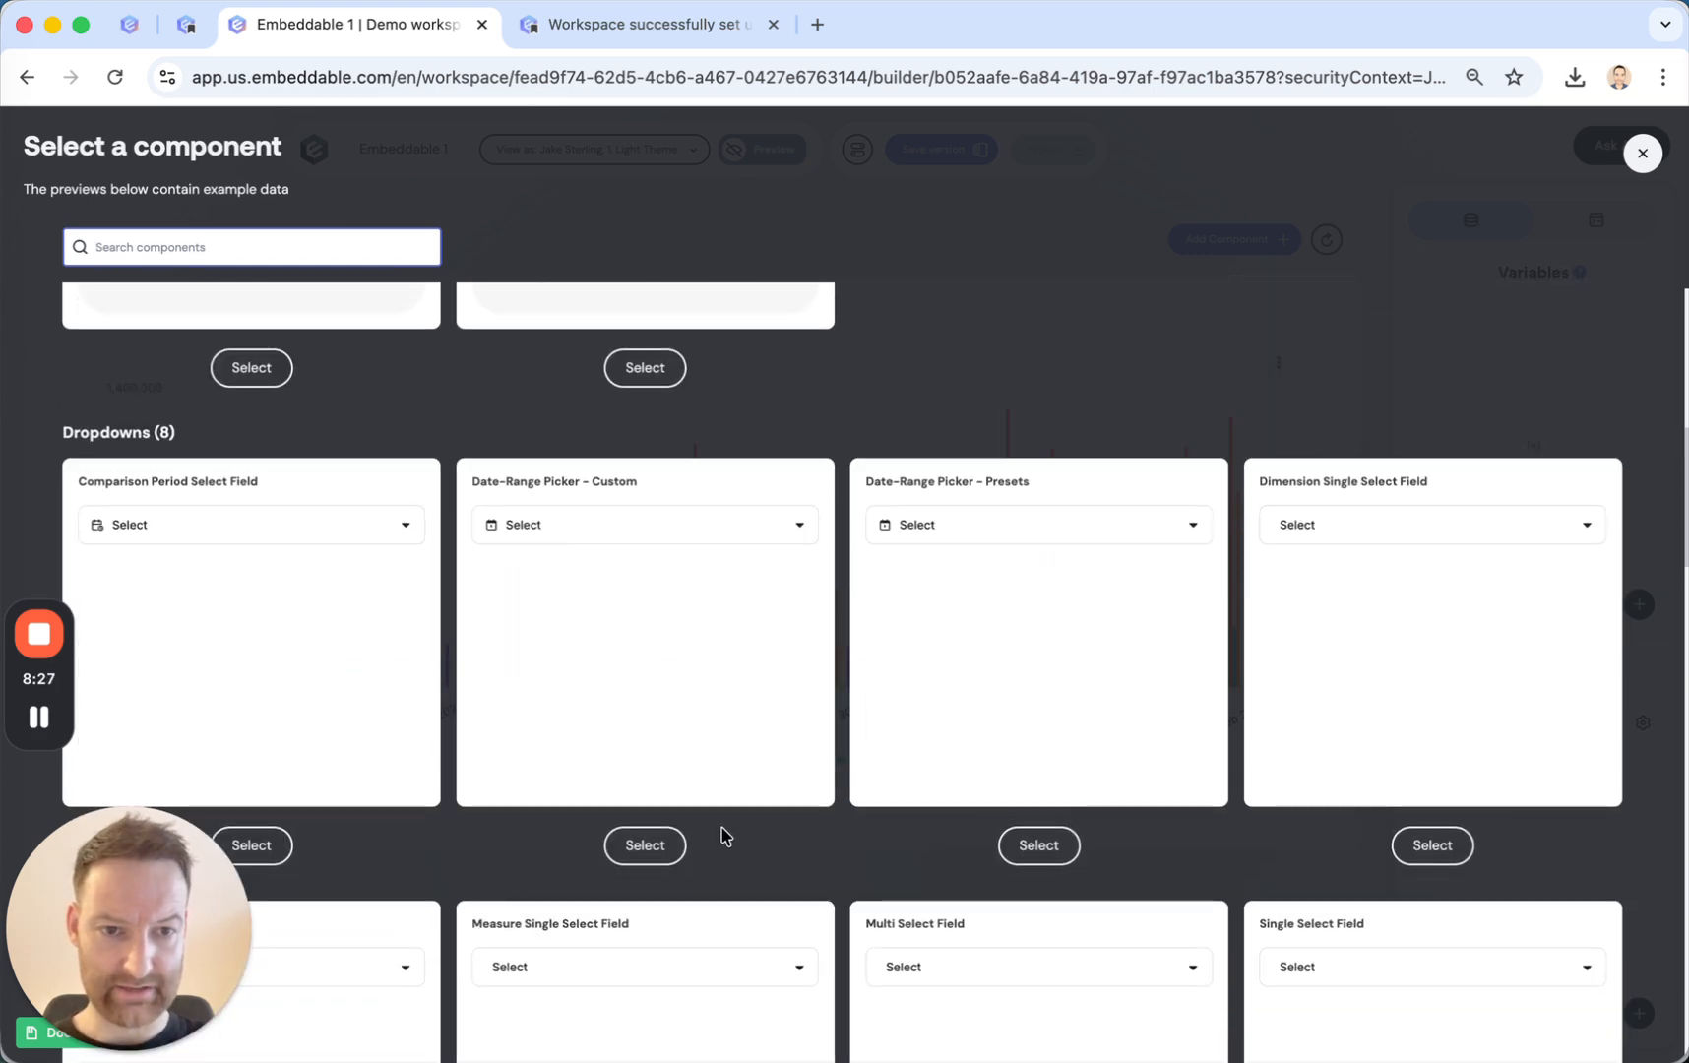
pyautogui.scroll(3, 725, 836)
pyautogui.scroll(-4, 725, 836)
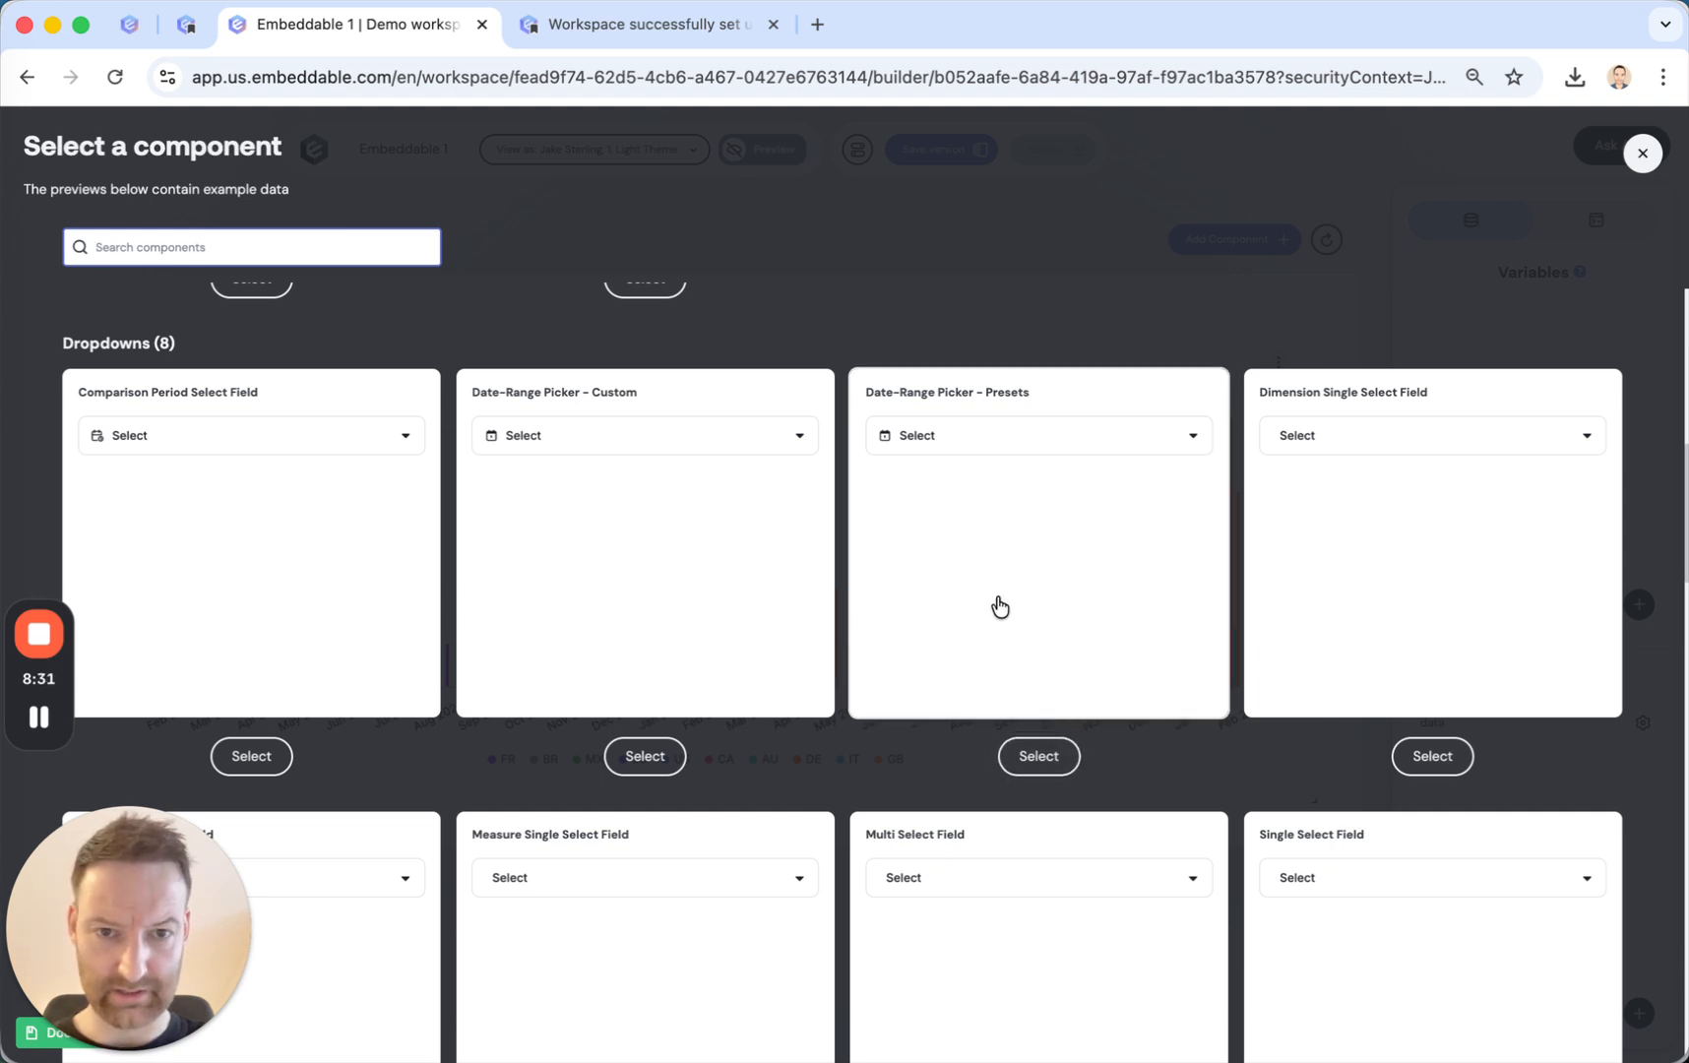
pyautogui.click(1042, 760)
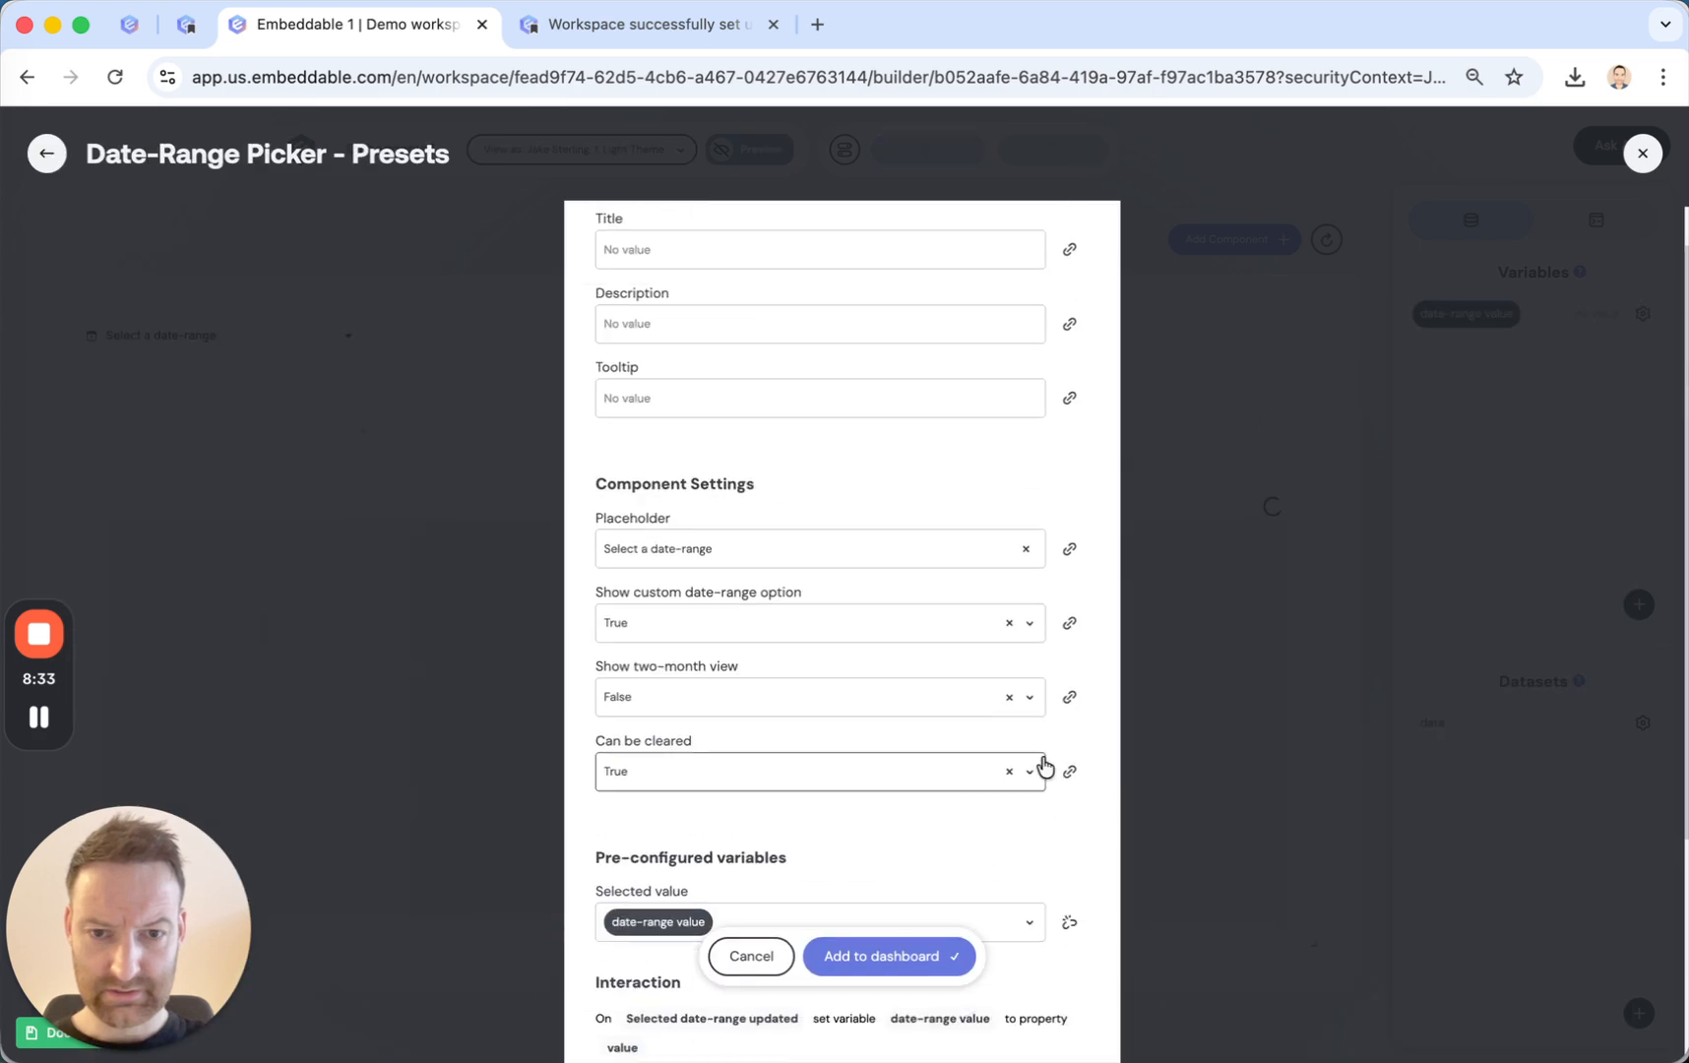
pyautogui.click(899, 957)
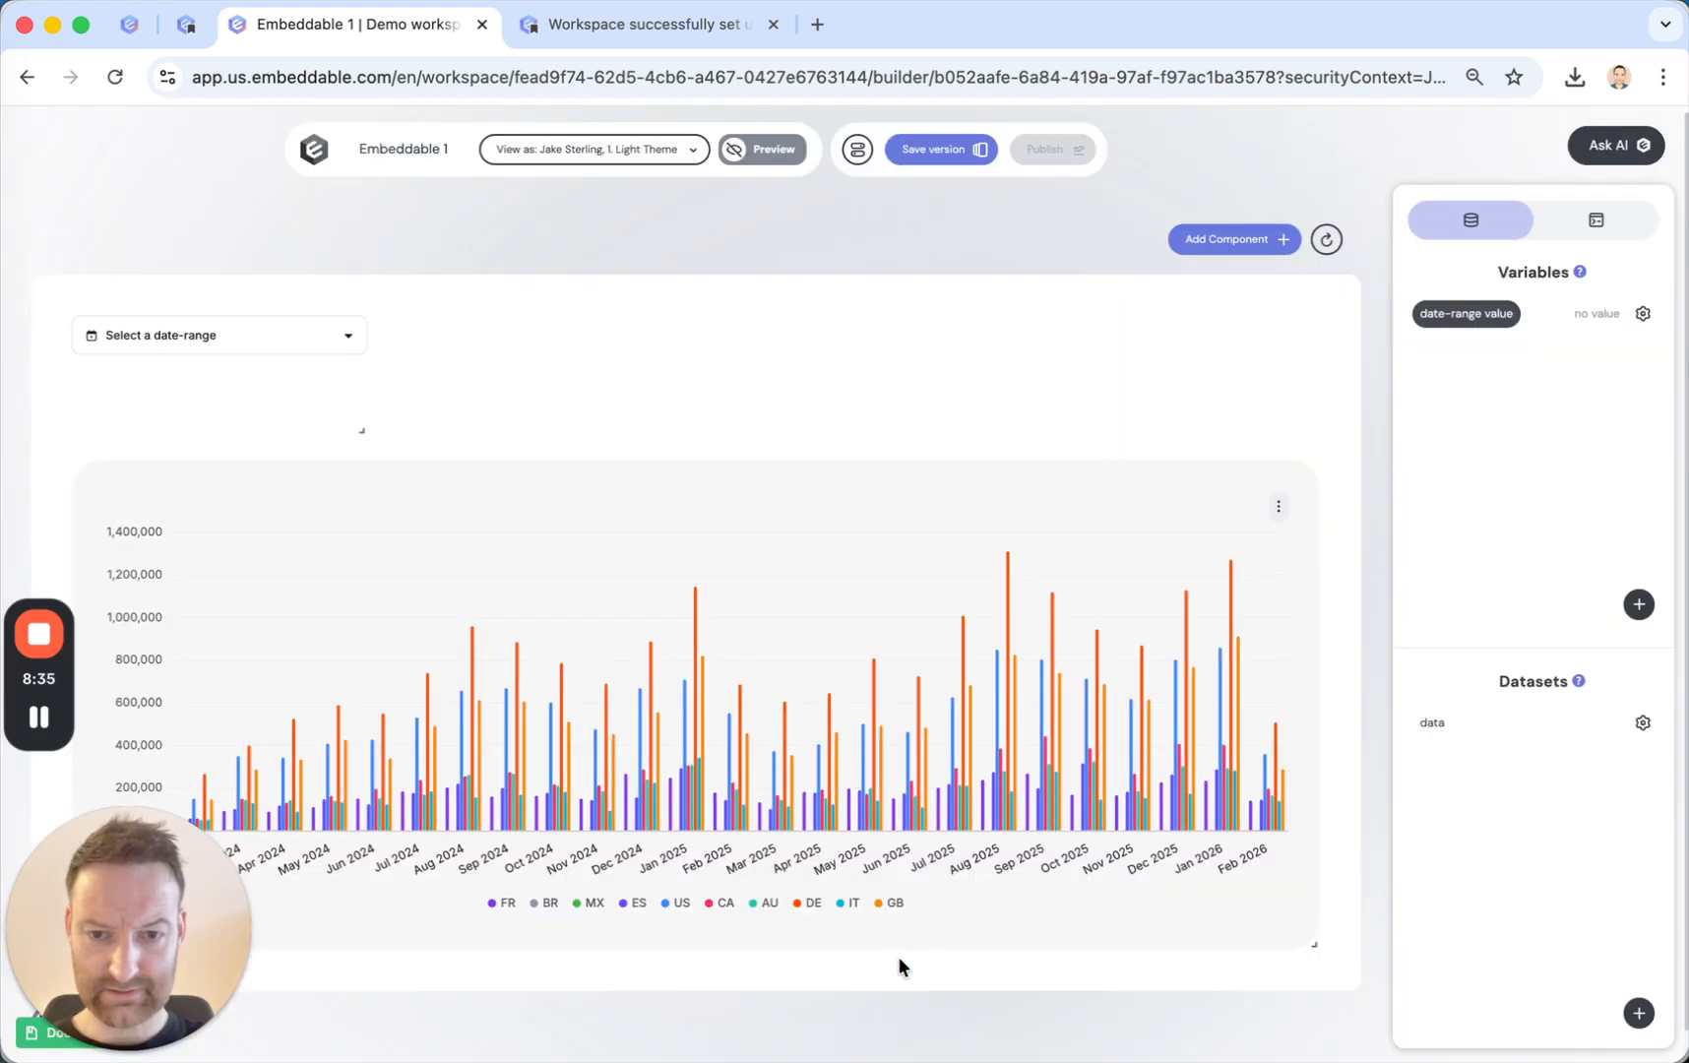
pyautogui.moveTo(361, 430); pyautogui.dragTo(469, 370)
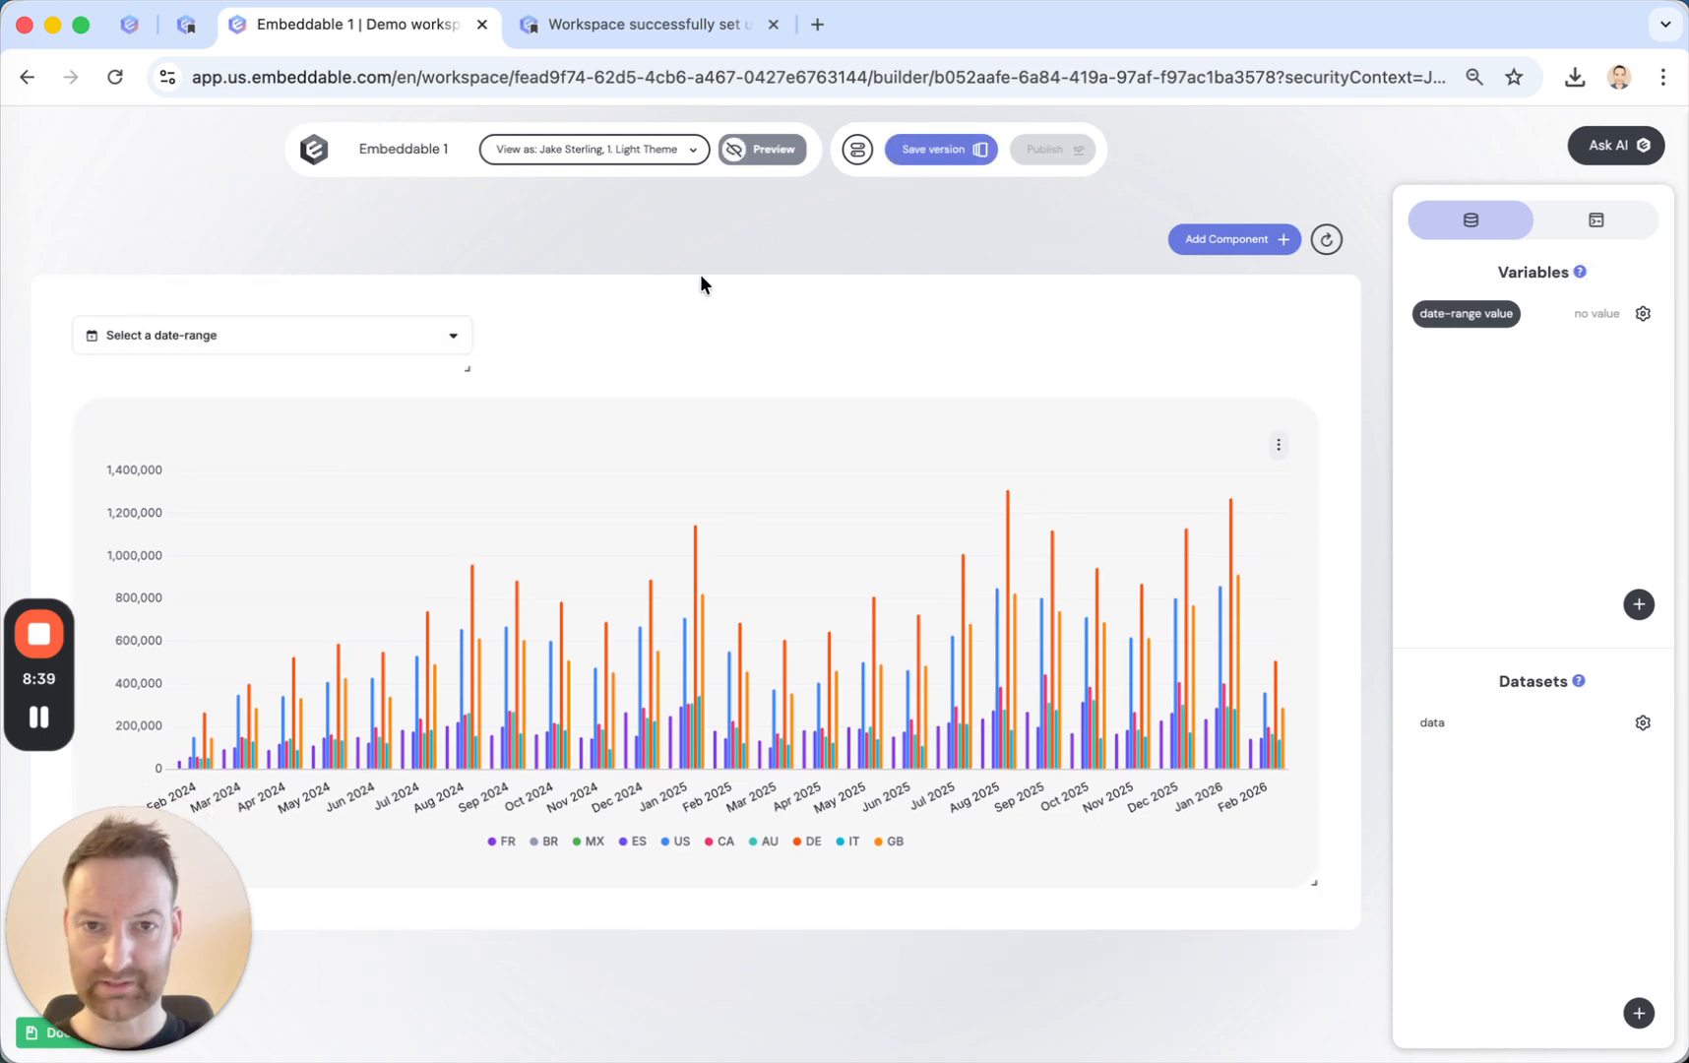
# Preview the dashboard, test the date-range picker with This month, and return to the builder.
pyautogui.click(769, 158)
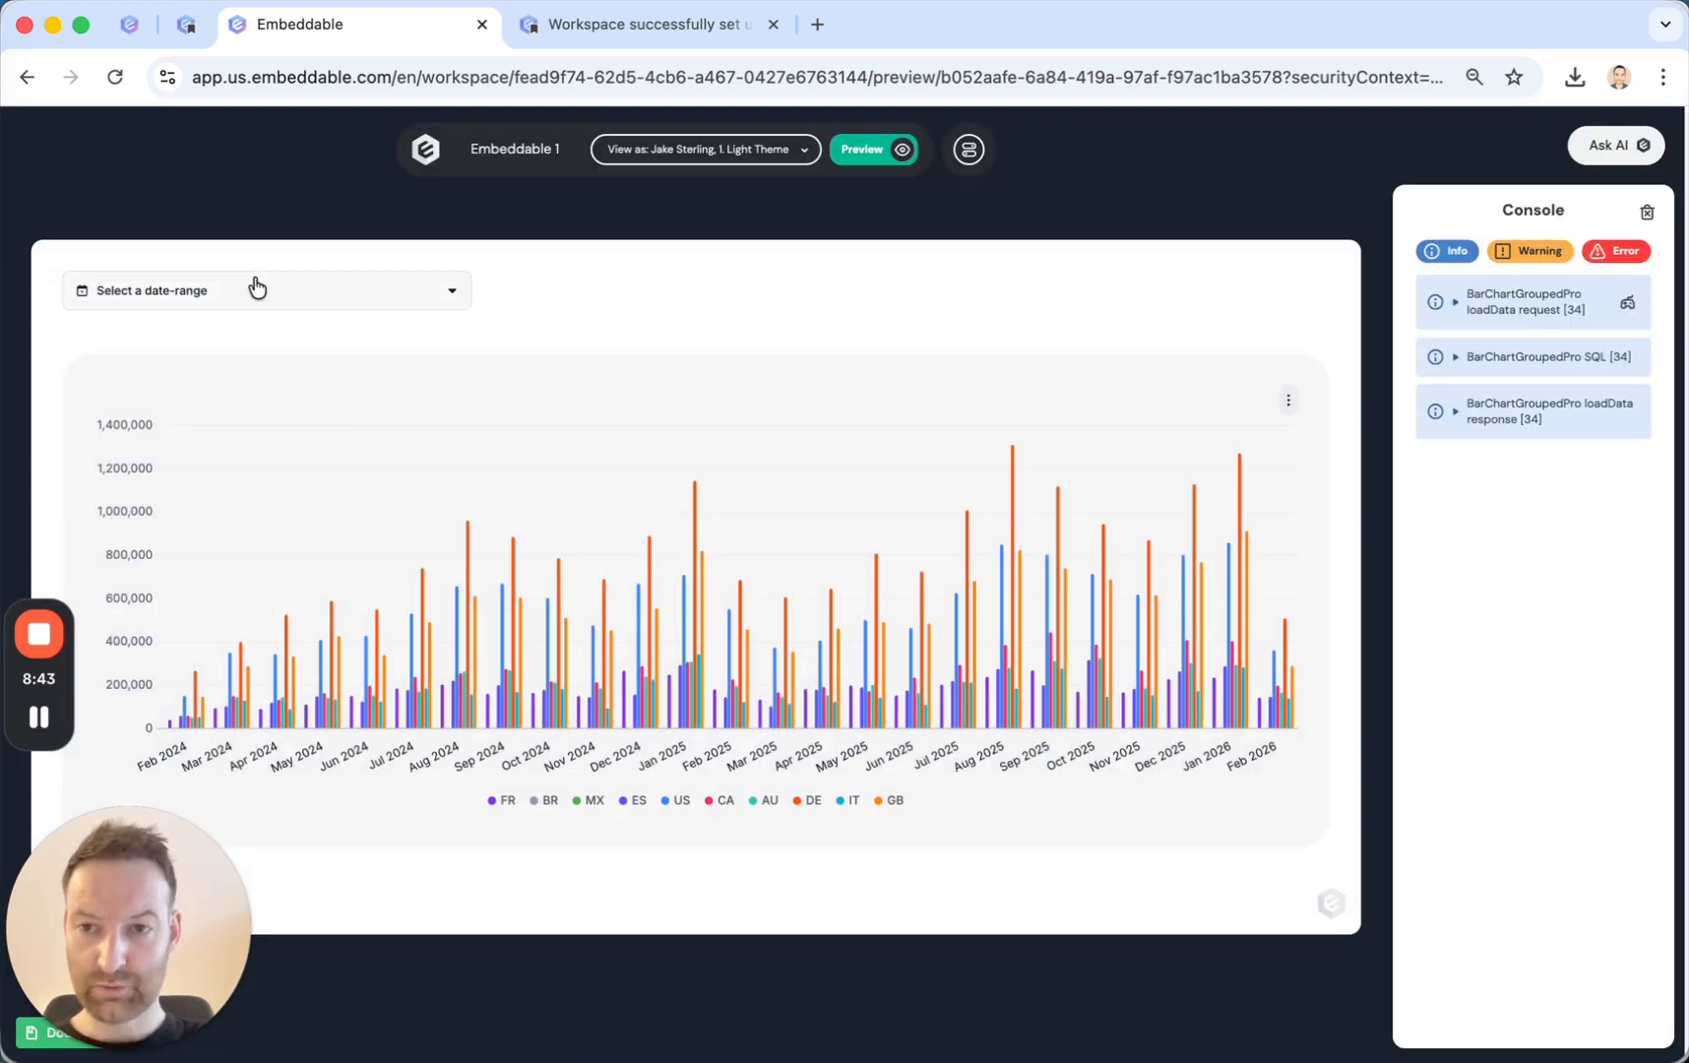
pyautogui.click(257, 287)
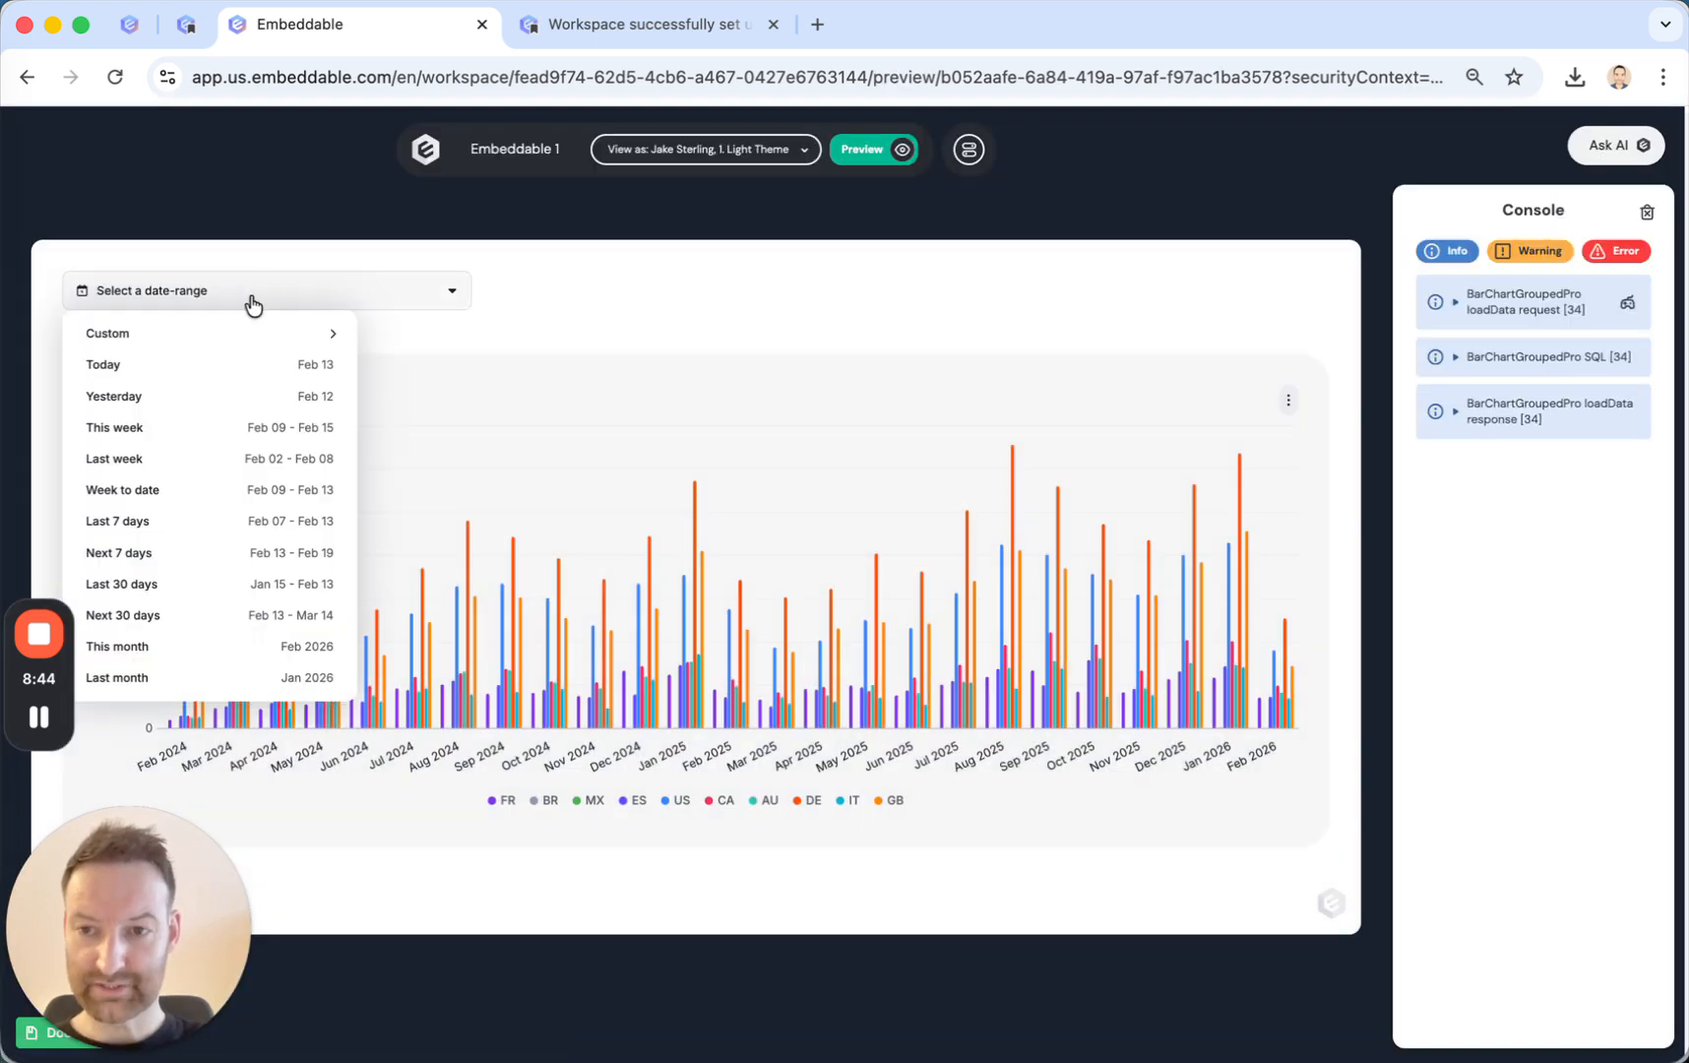
pyautogui.click(152, 652)
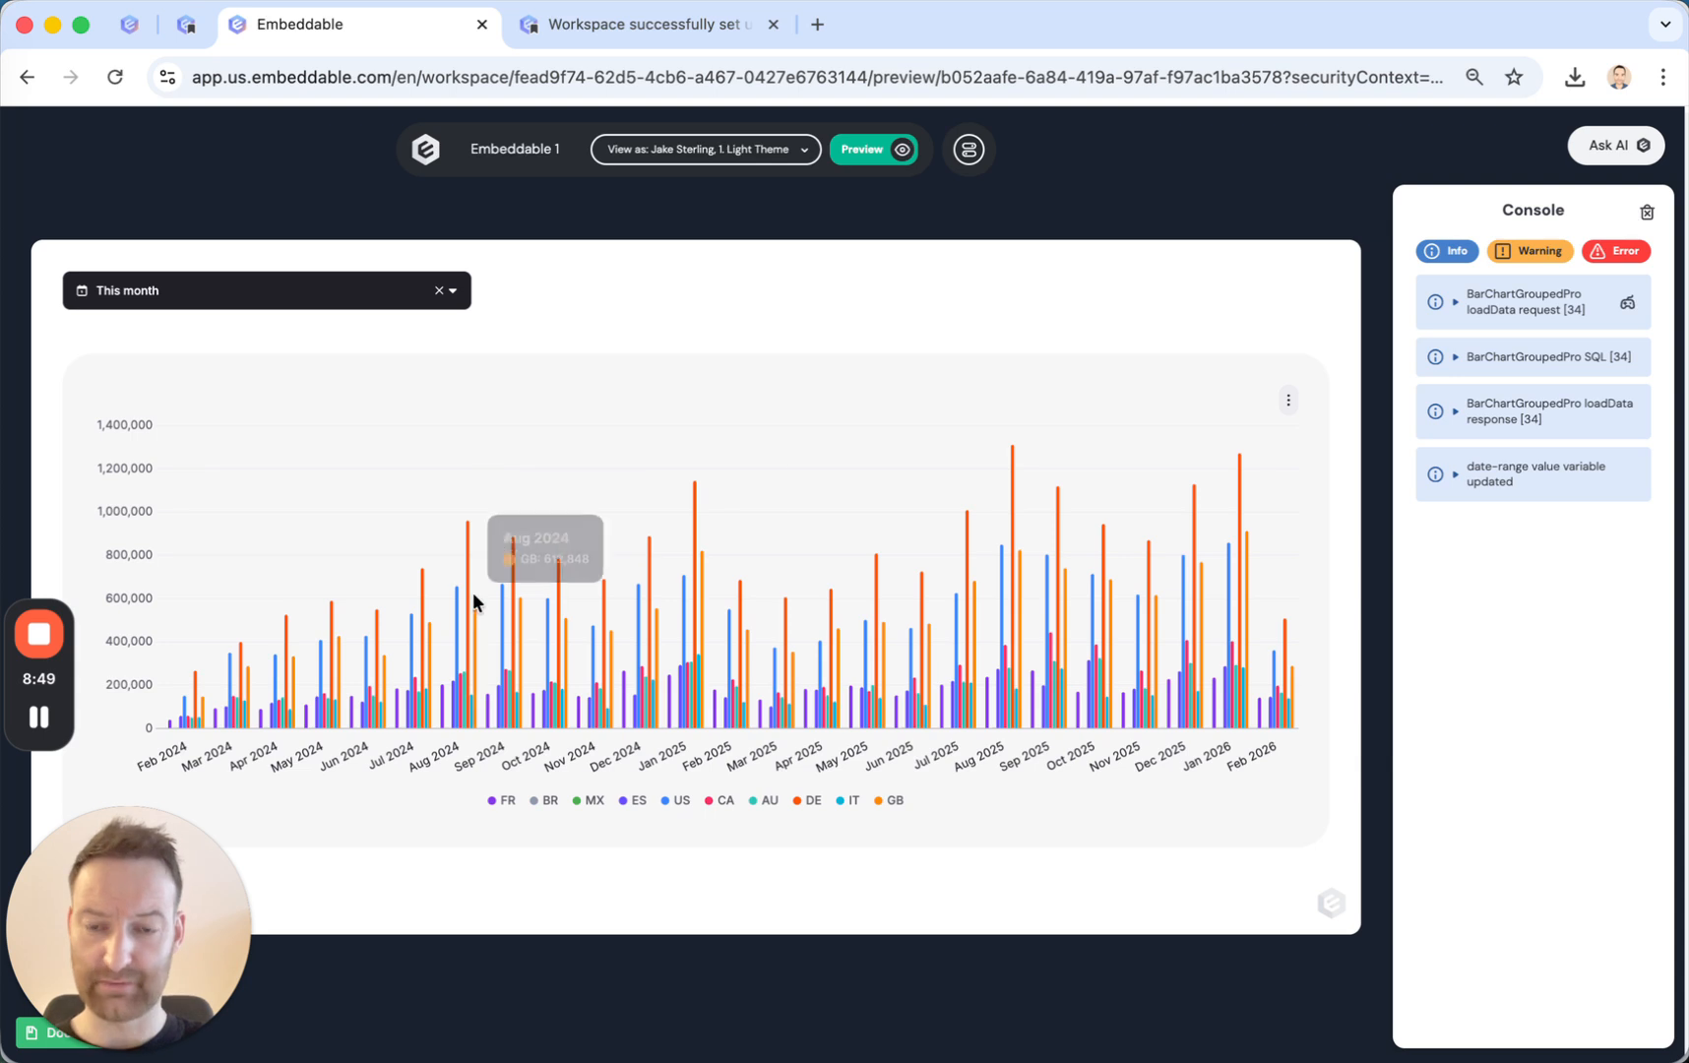
pyautogui.click(863, 150)
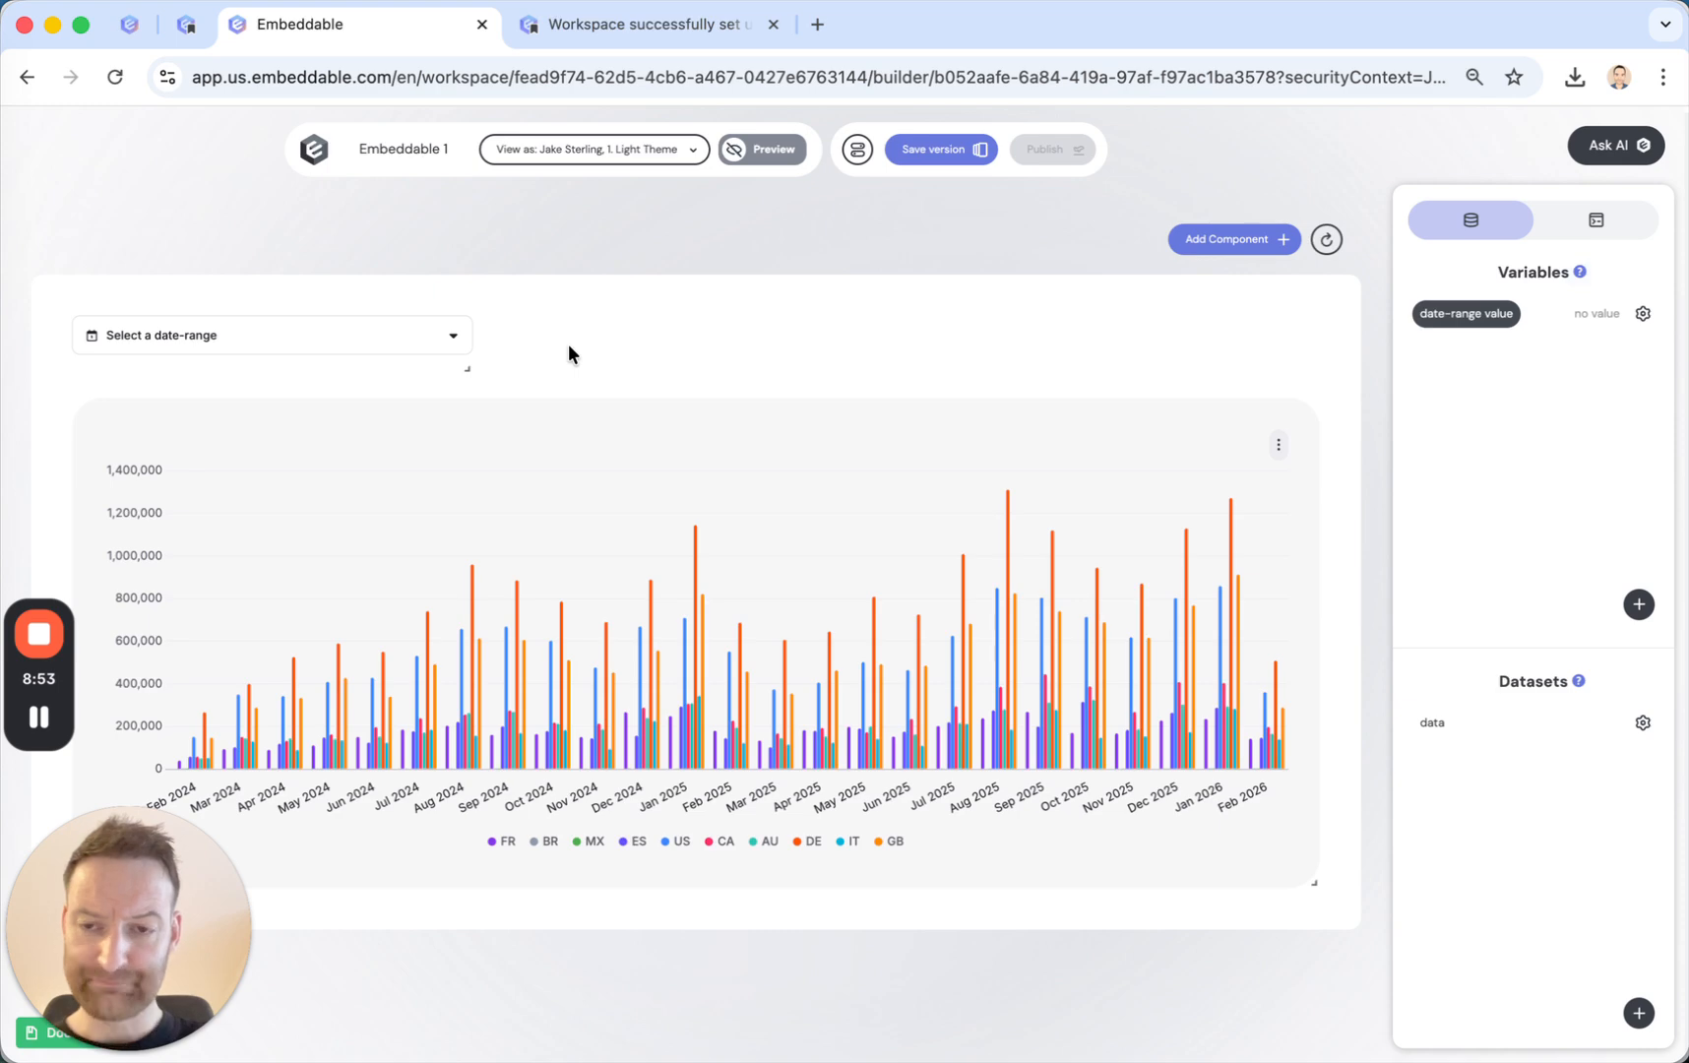
# Review the date-range picker's settings down to its pre-configured variable and interaction, and close them without saving.
pyautogui.moveTo(181, 344)
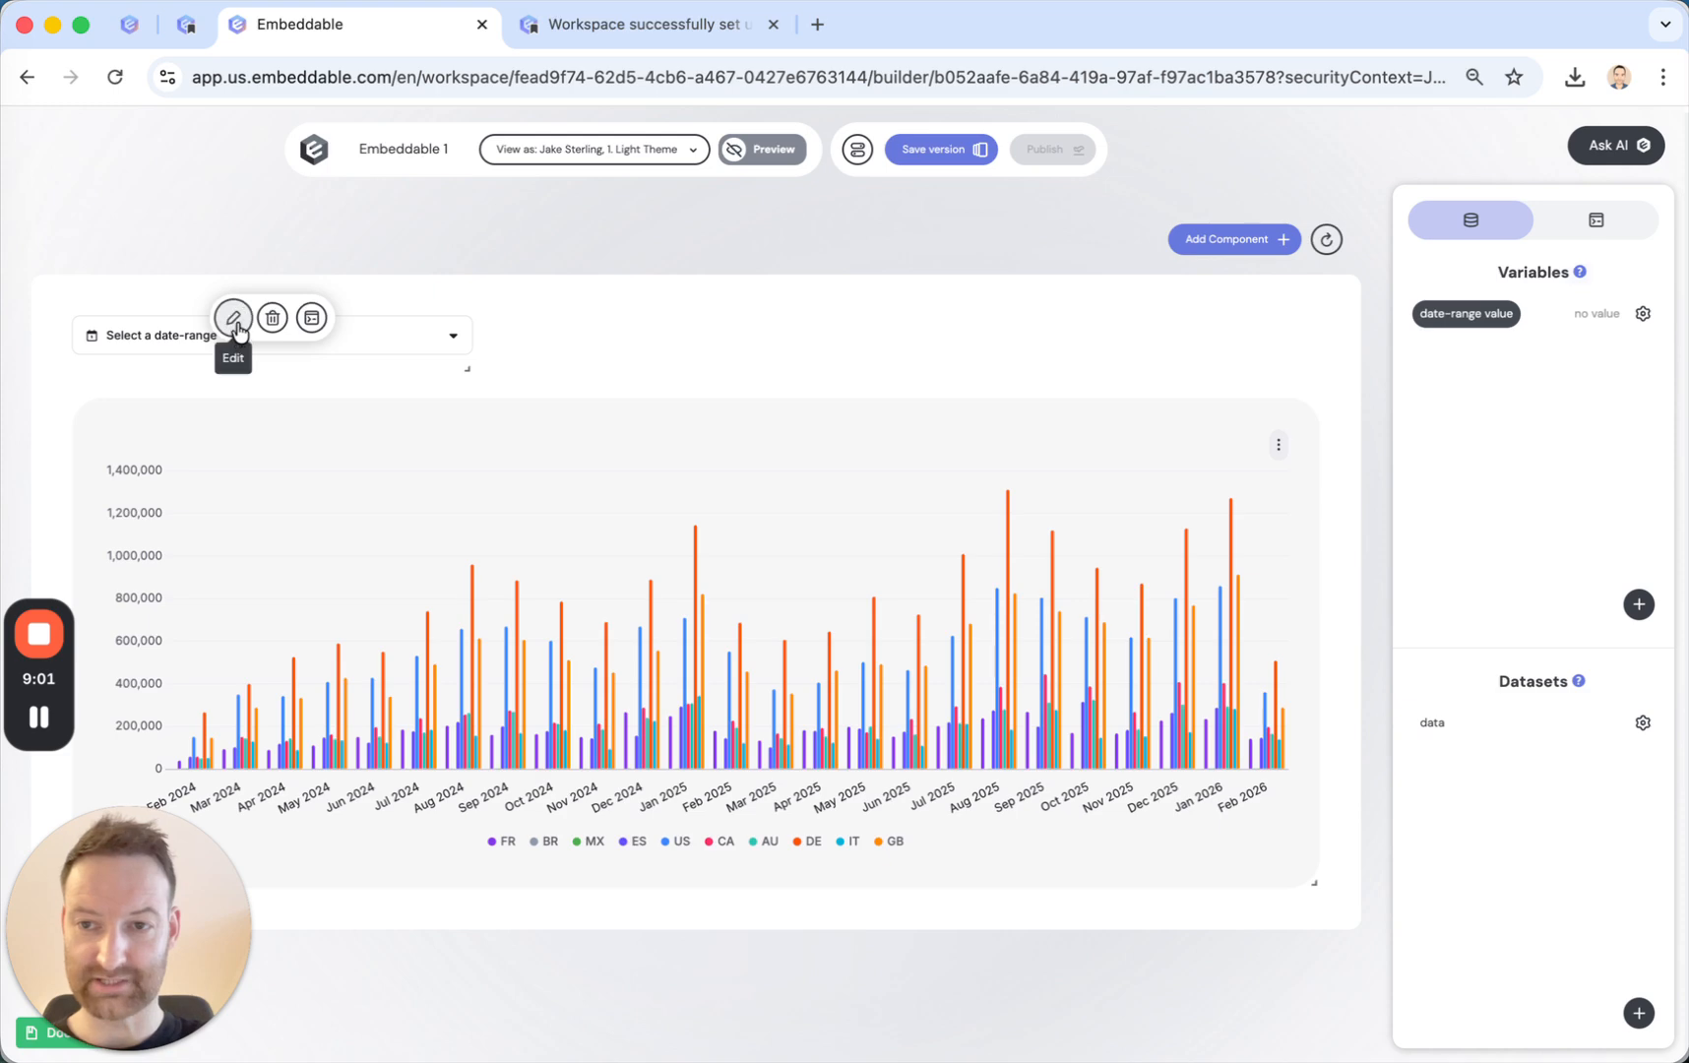
pyautogui.click(236, 327)
pyautogui.scroll(-4, 726, 590)
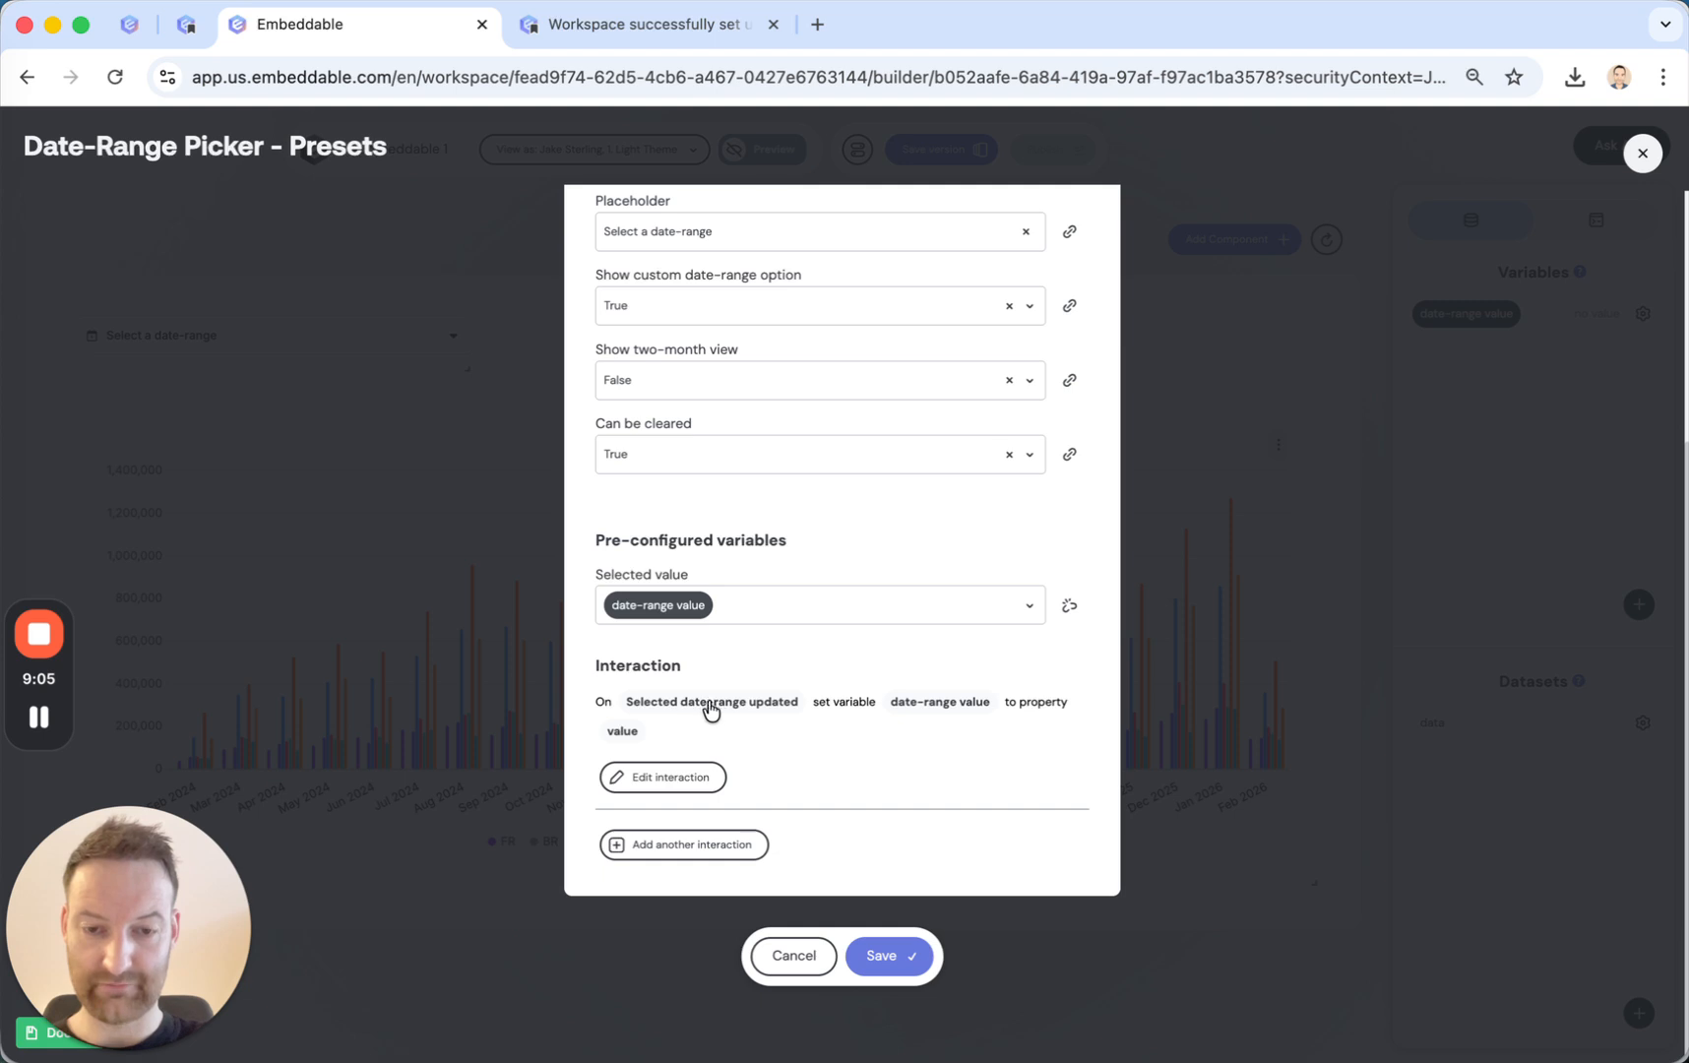
pyautogui.click(767, 962)
pyautogui.moveTo(366, 366)
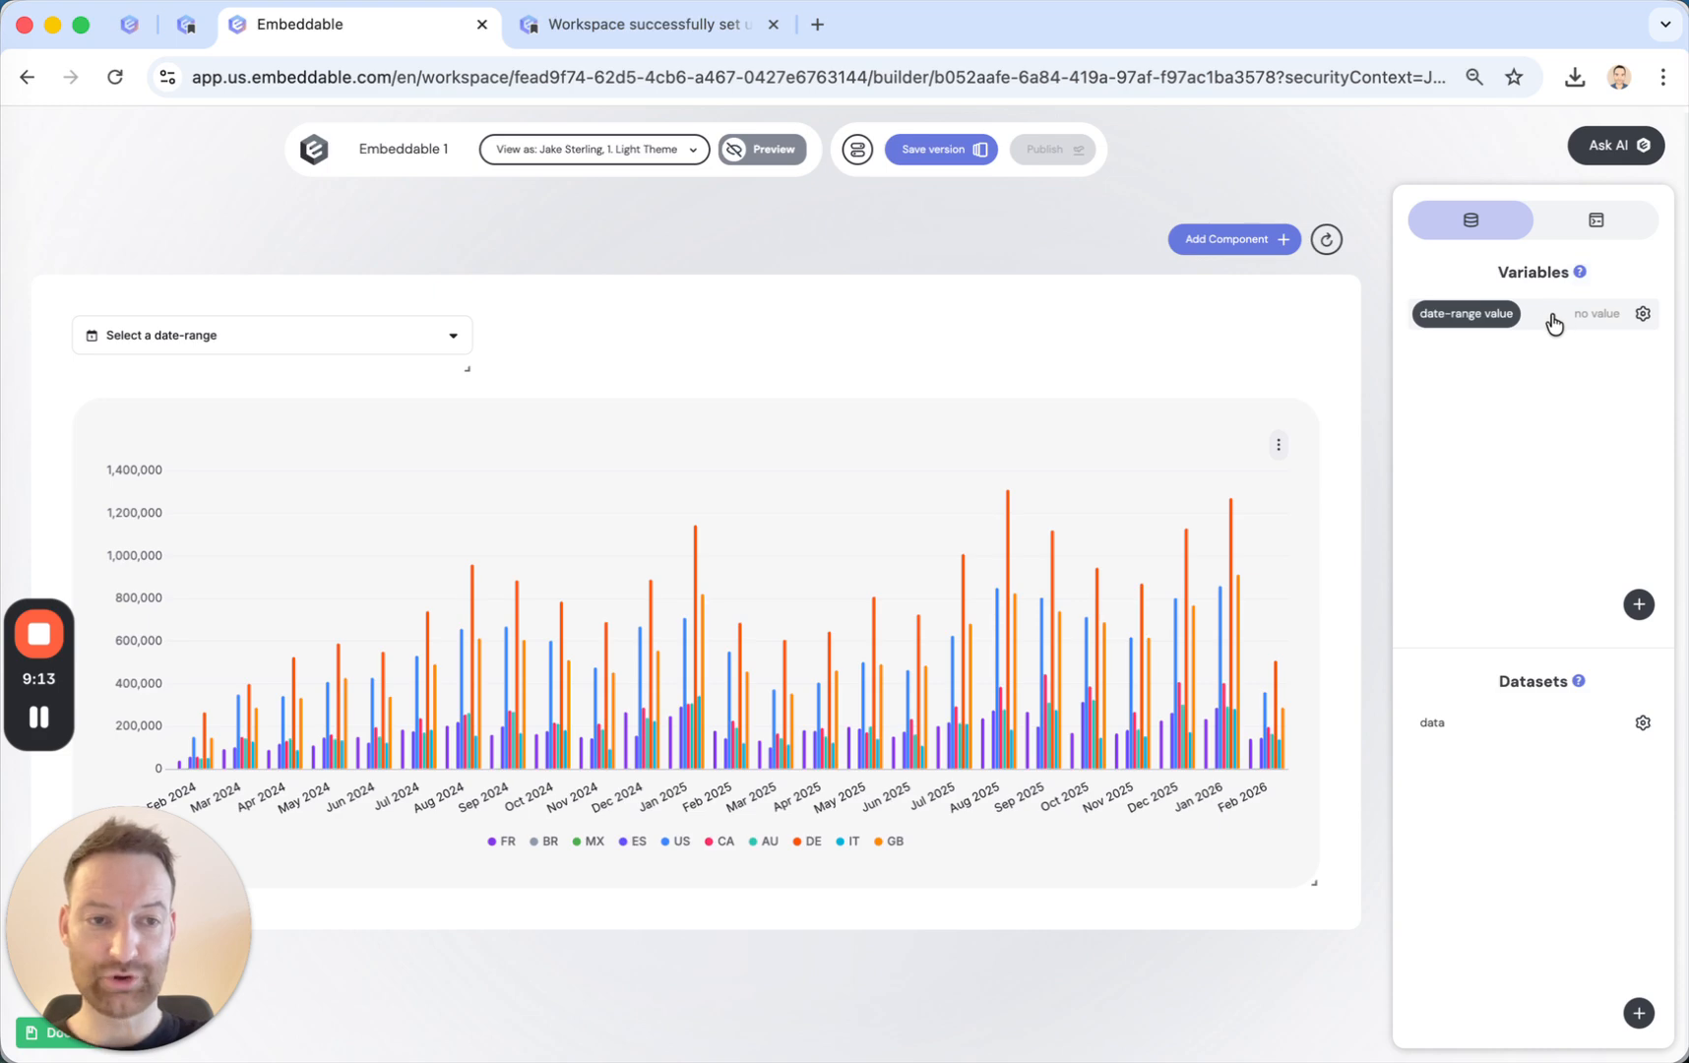
pyautogui.moveTo(701, 528)
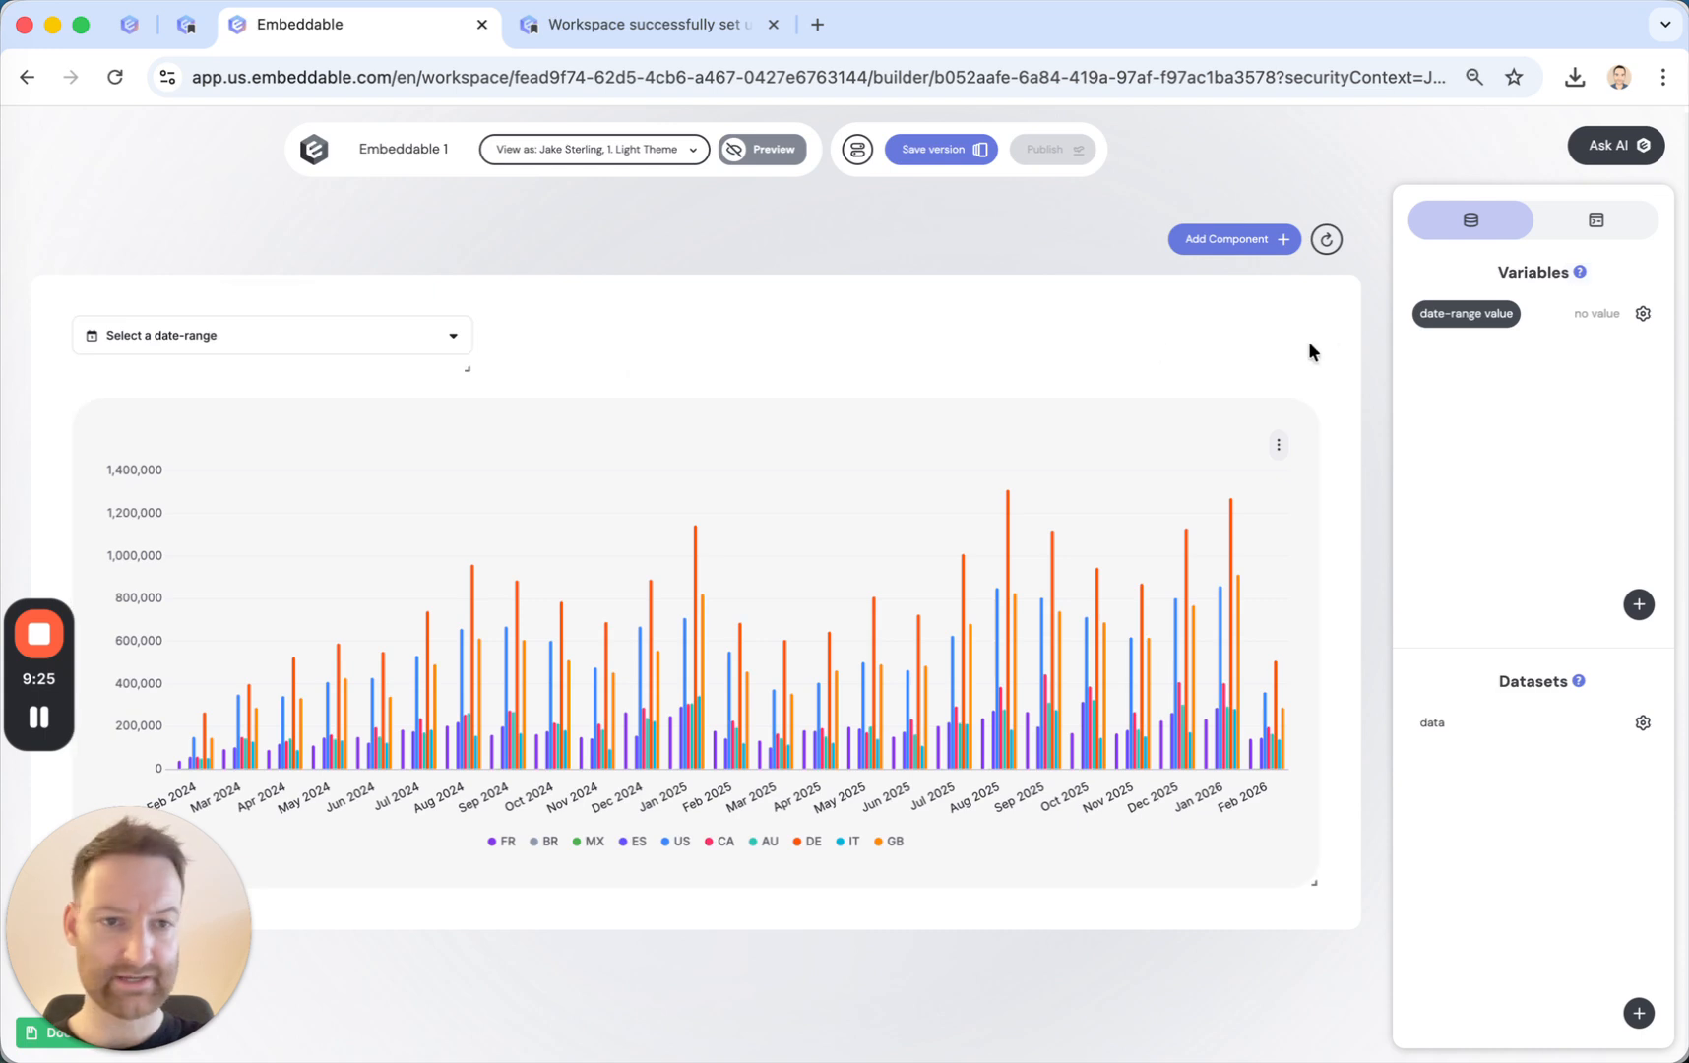
# Add a filter to the data dataset for Date listened in date range, linked to the date-range value variable.
pyautogui.click(1488, 730)
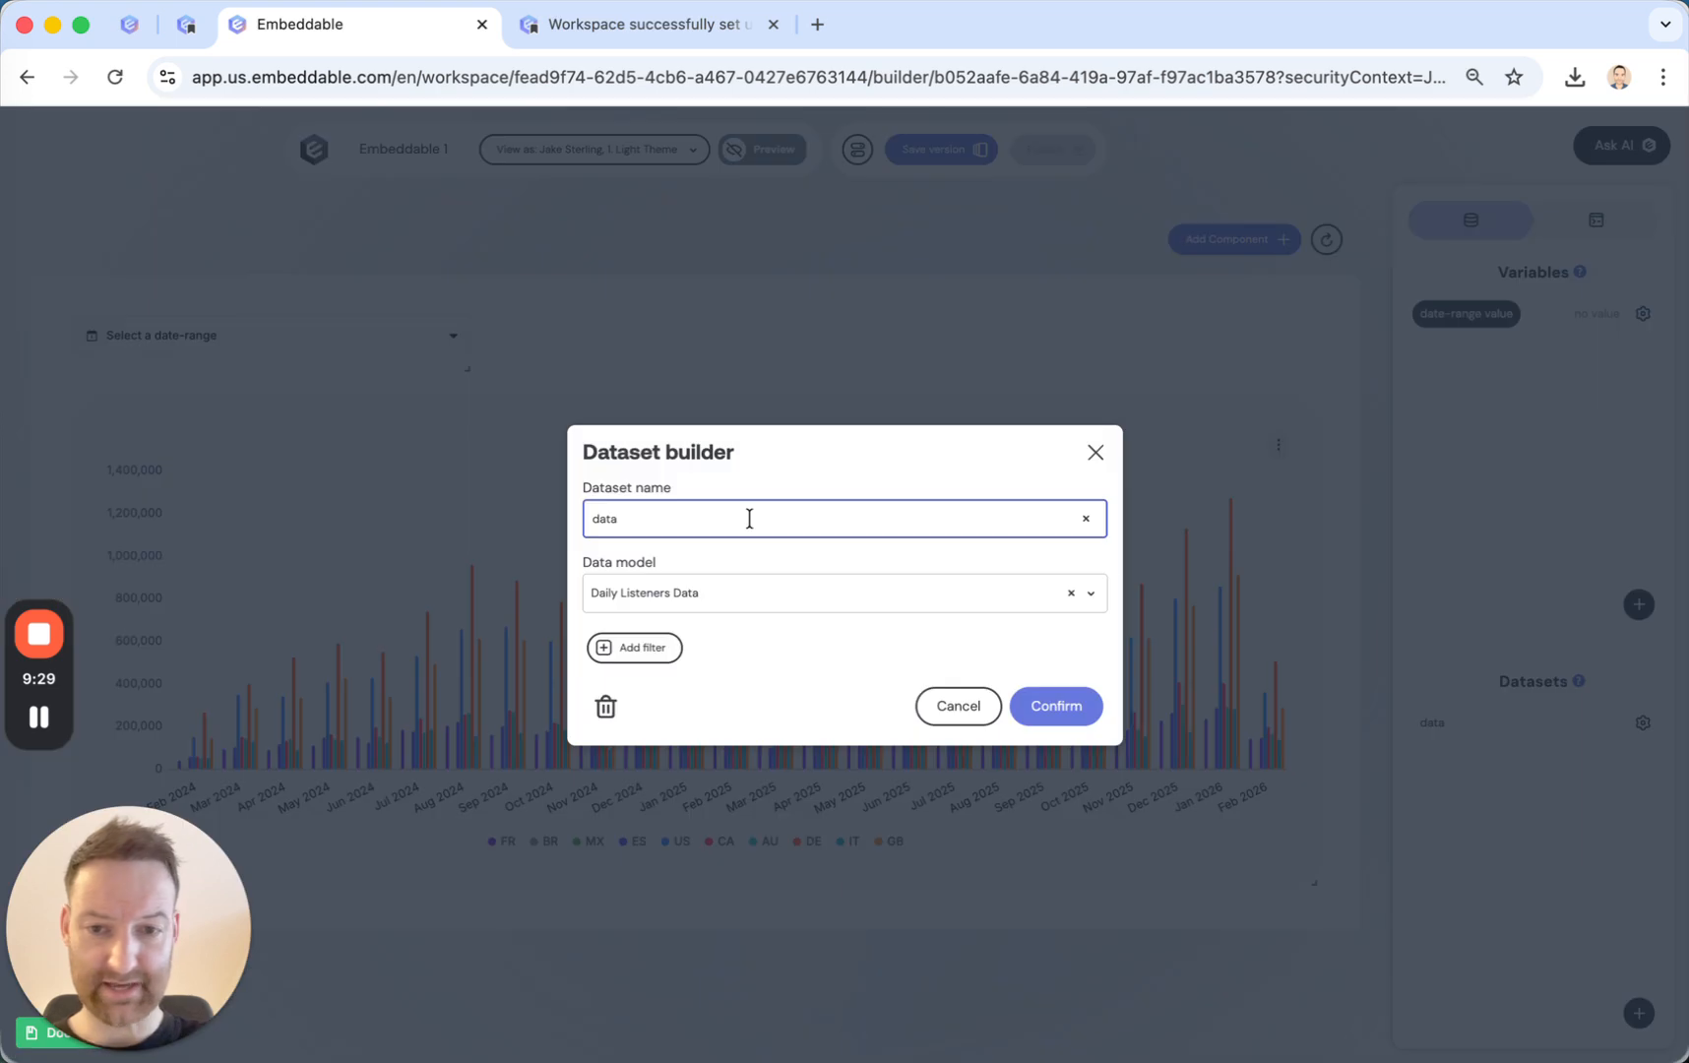
pyautogui.click(650, 651)
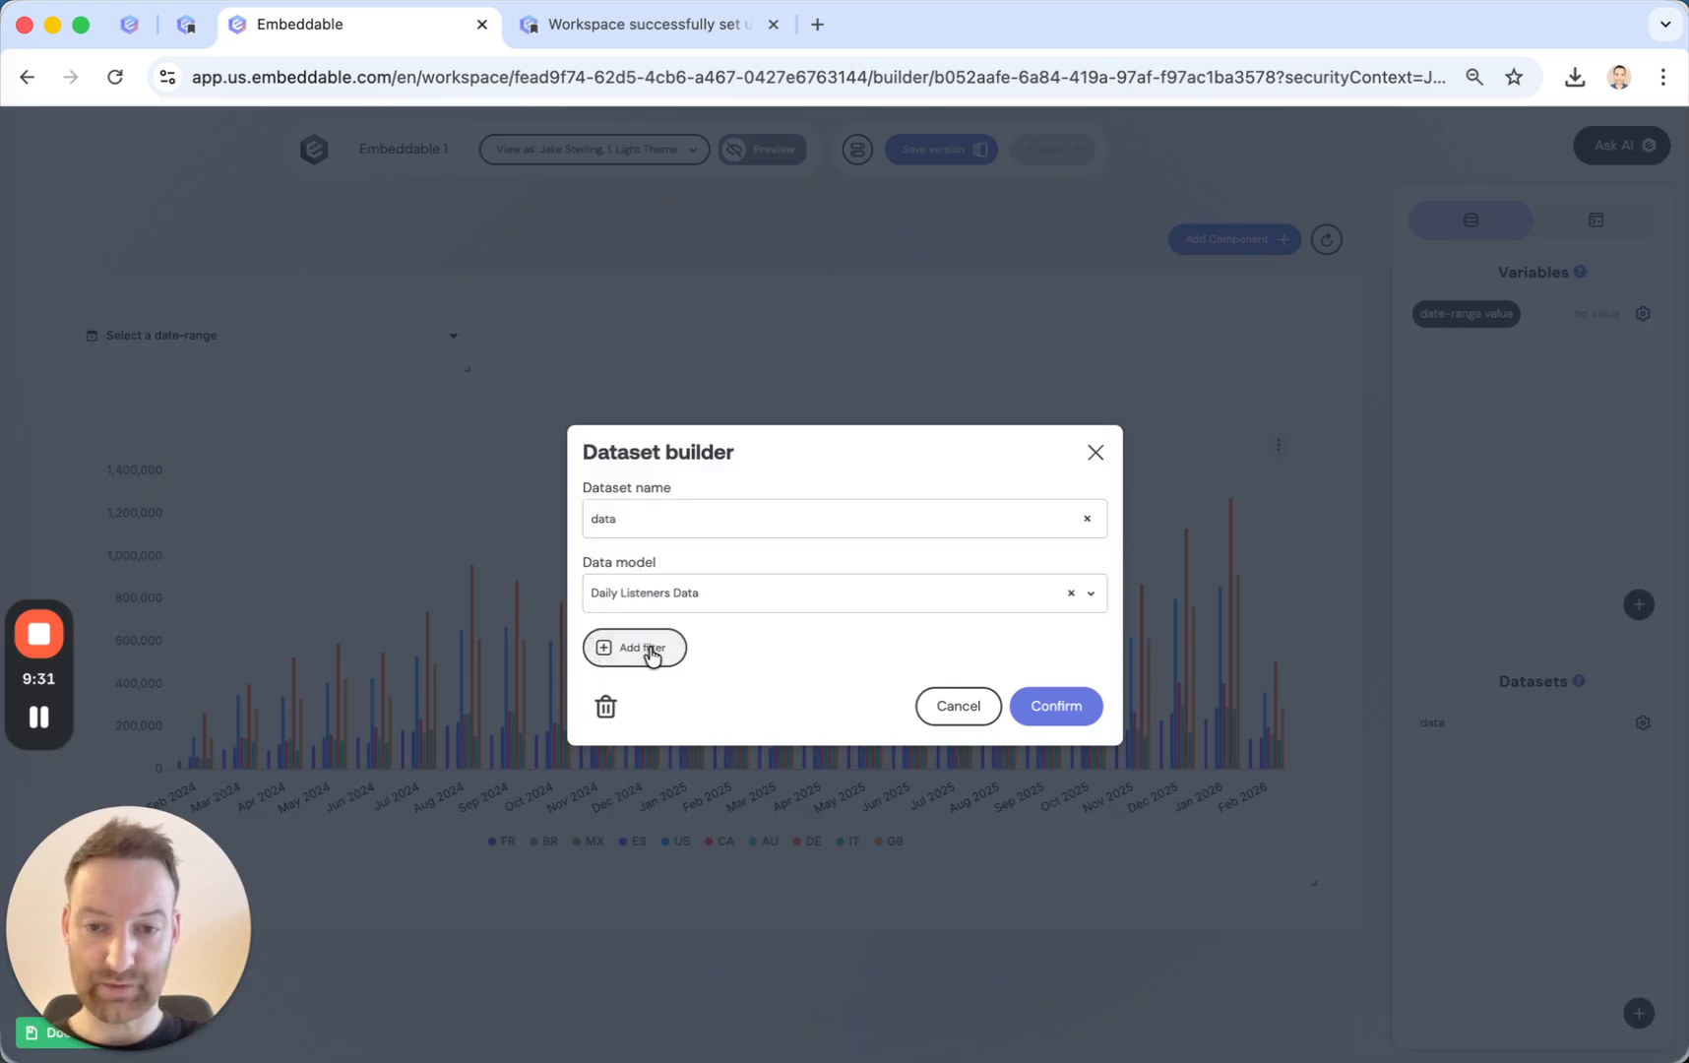
pyautogui.click(663, 653)
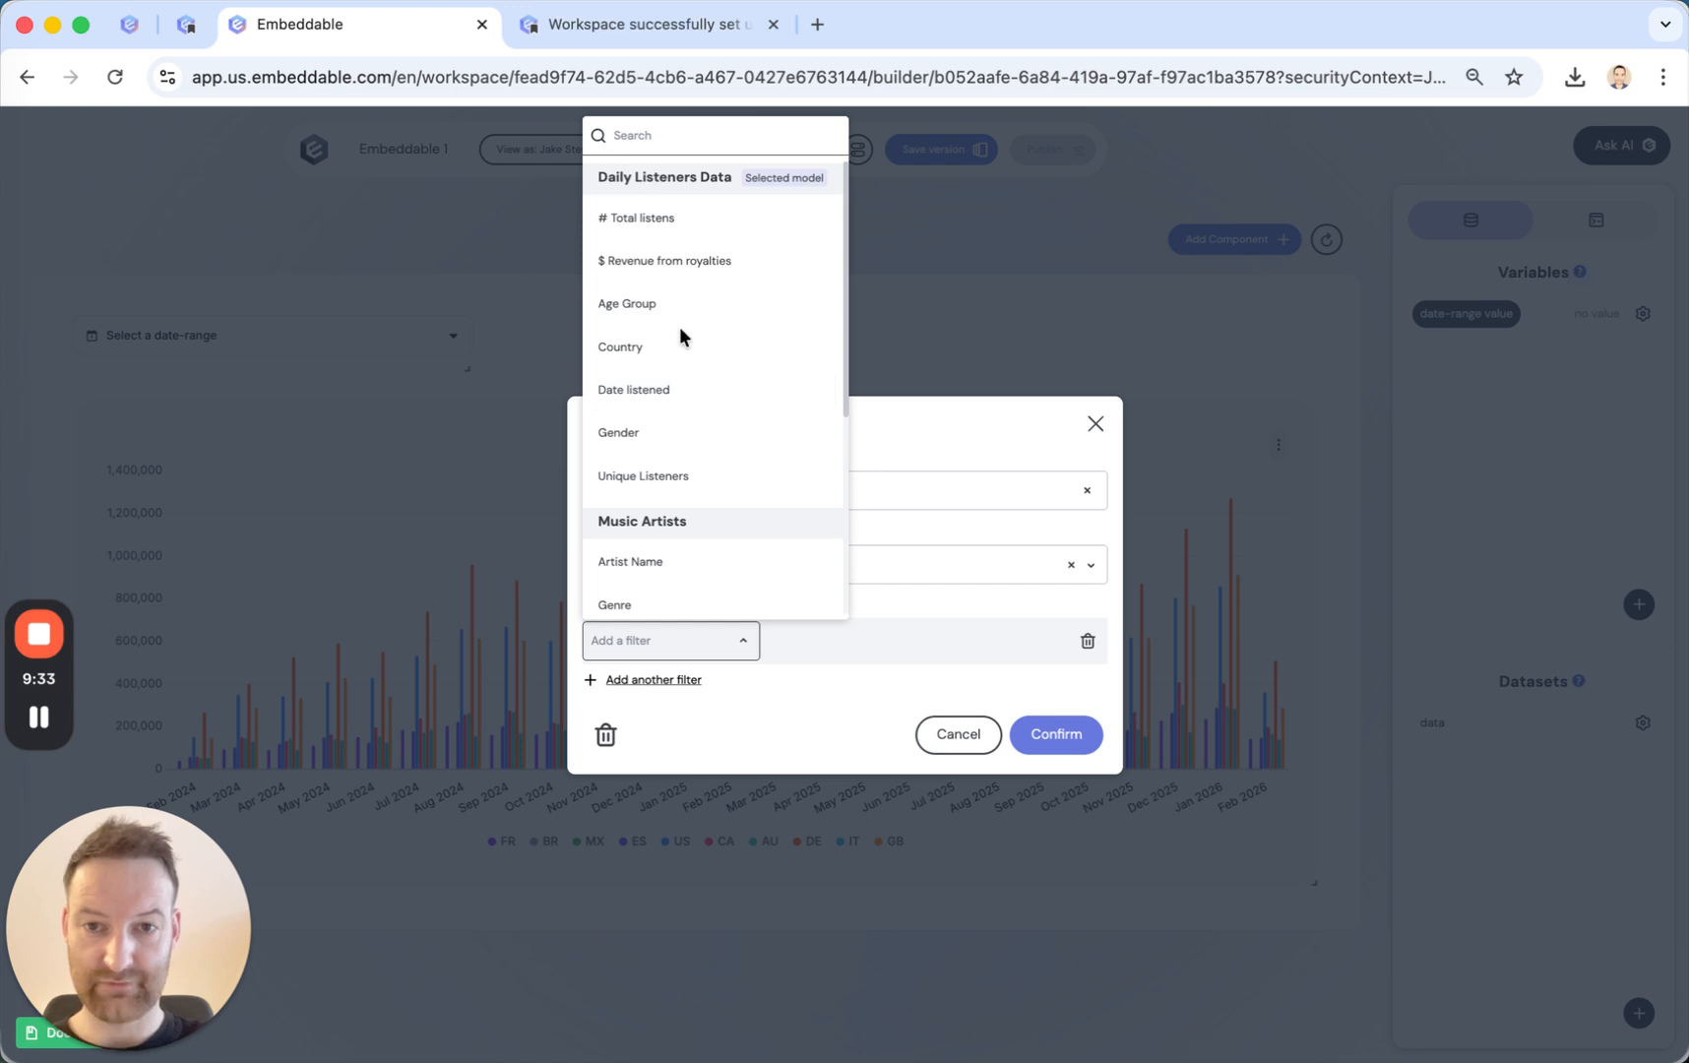
pyautogui.click(660, 389)
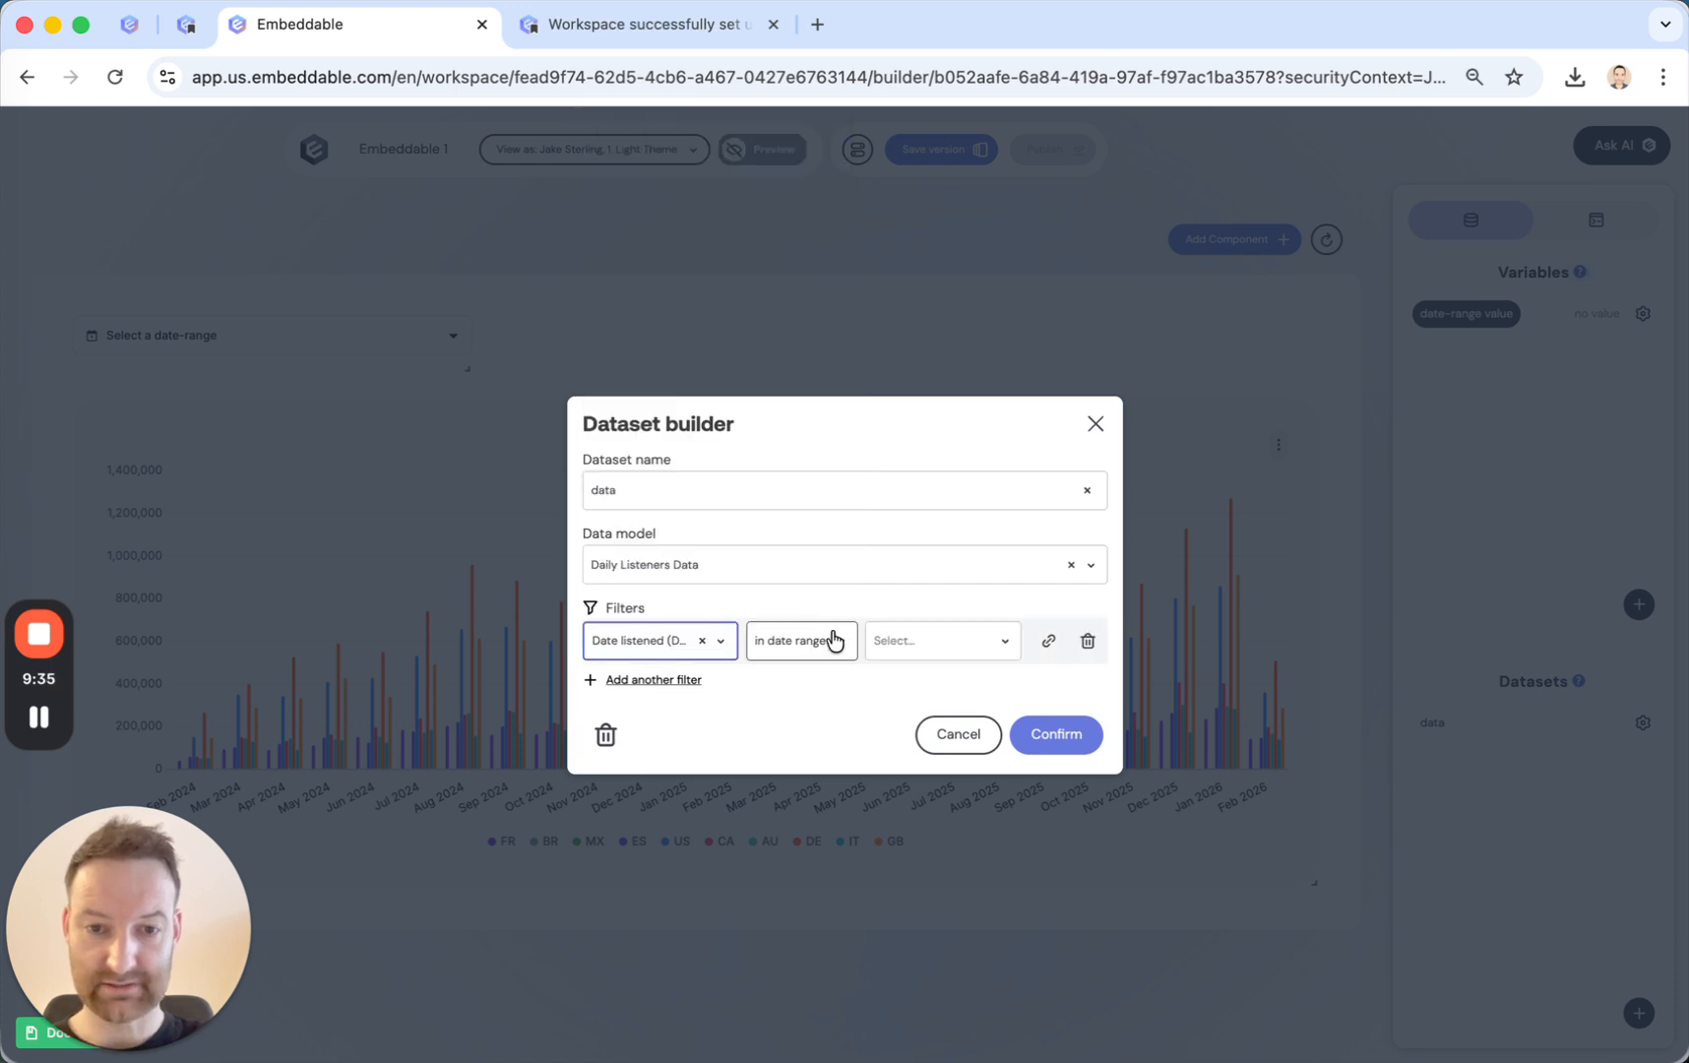
pyautogui.click(1049, 642)
pyautogui.click(952, 650)
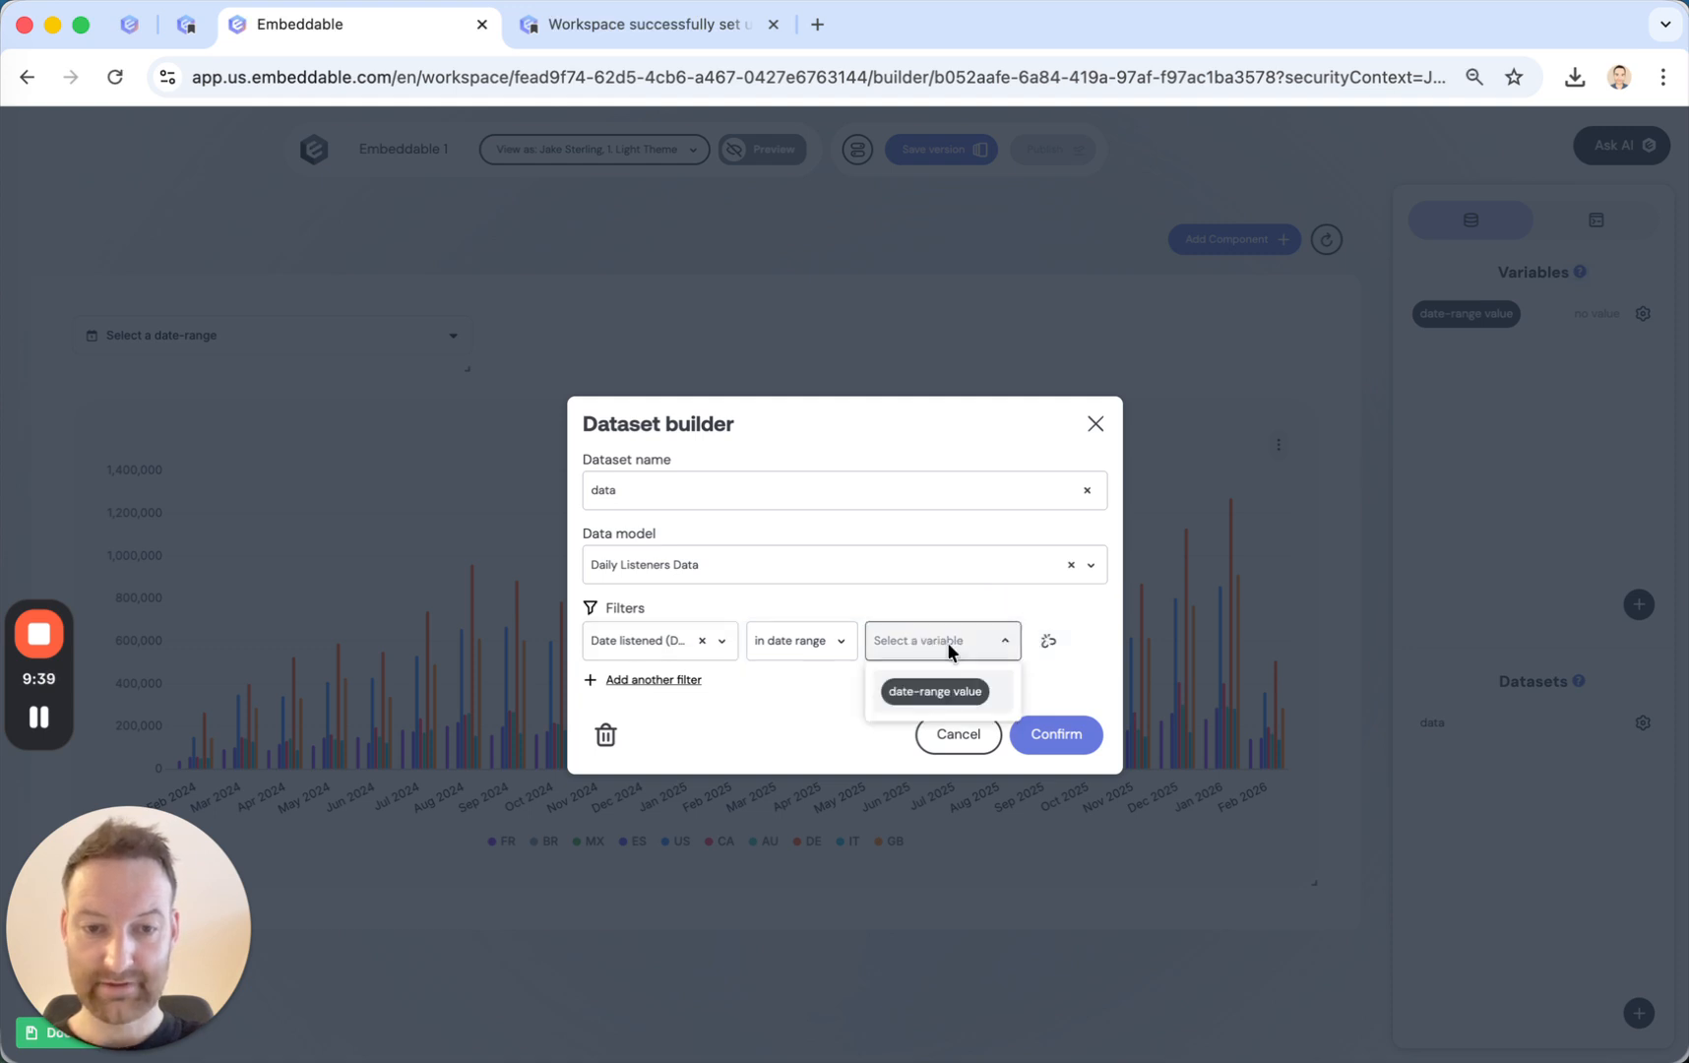
pyautogui.click(928, 695)
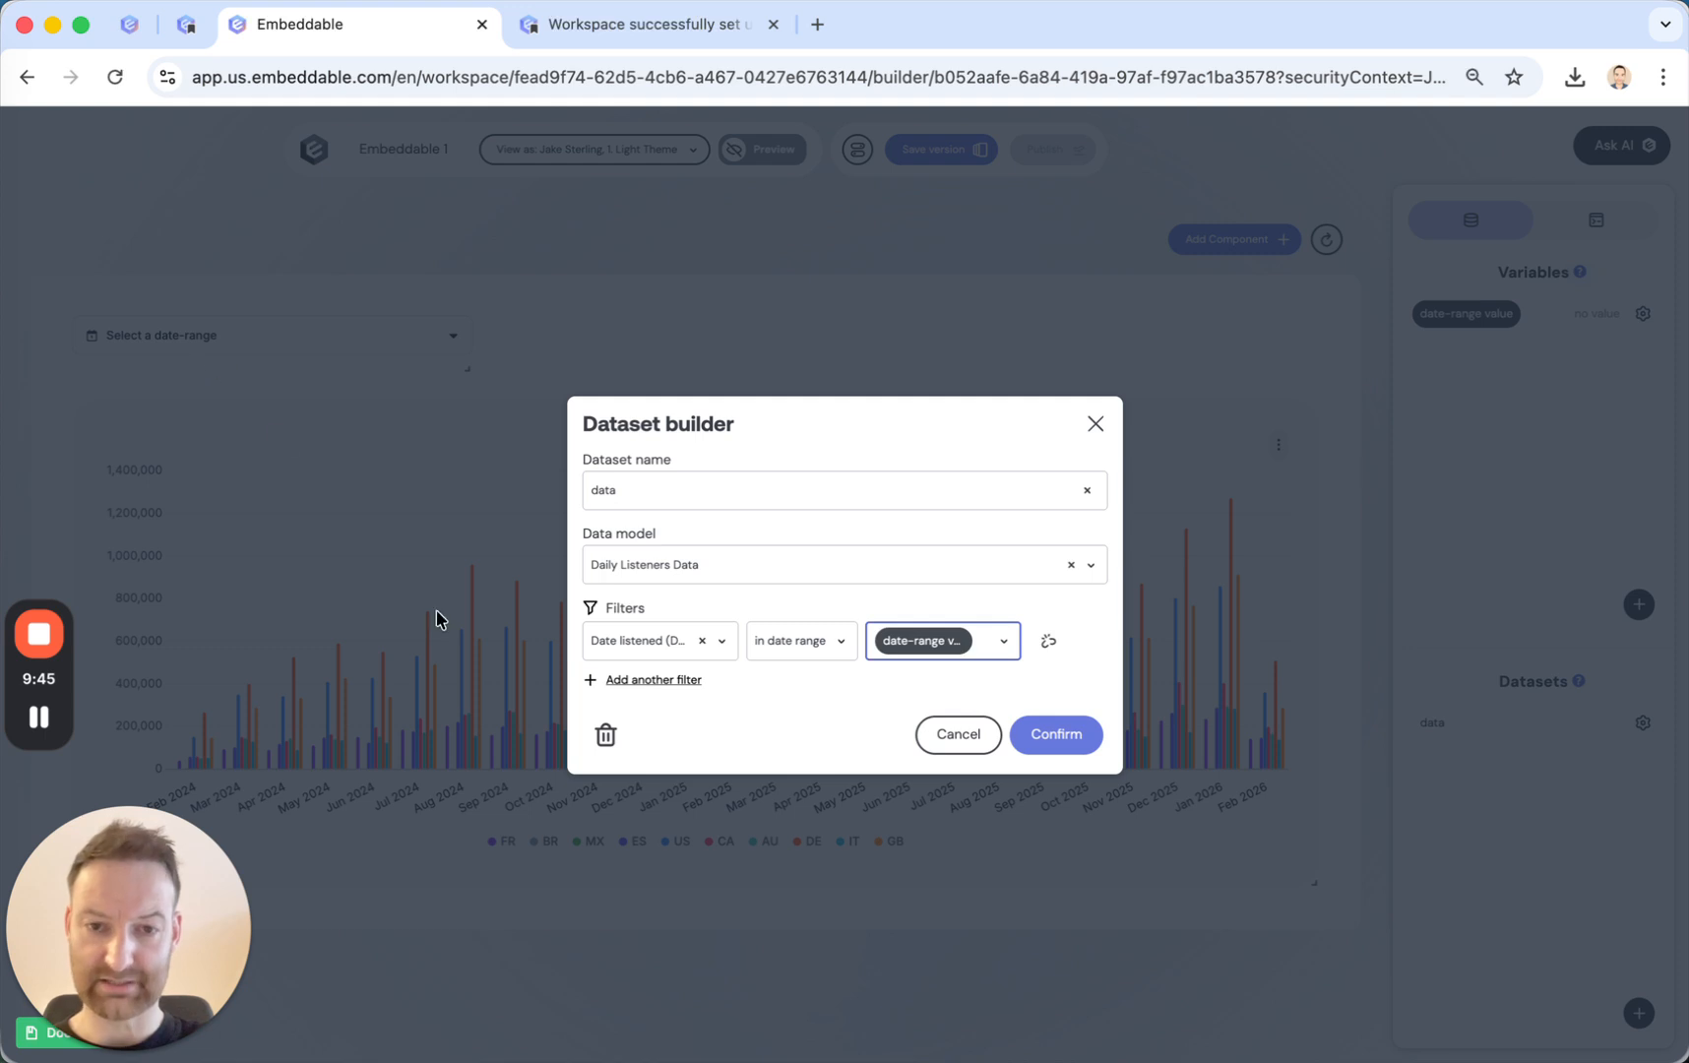
pyautogui.click(1047, 734)
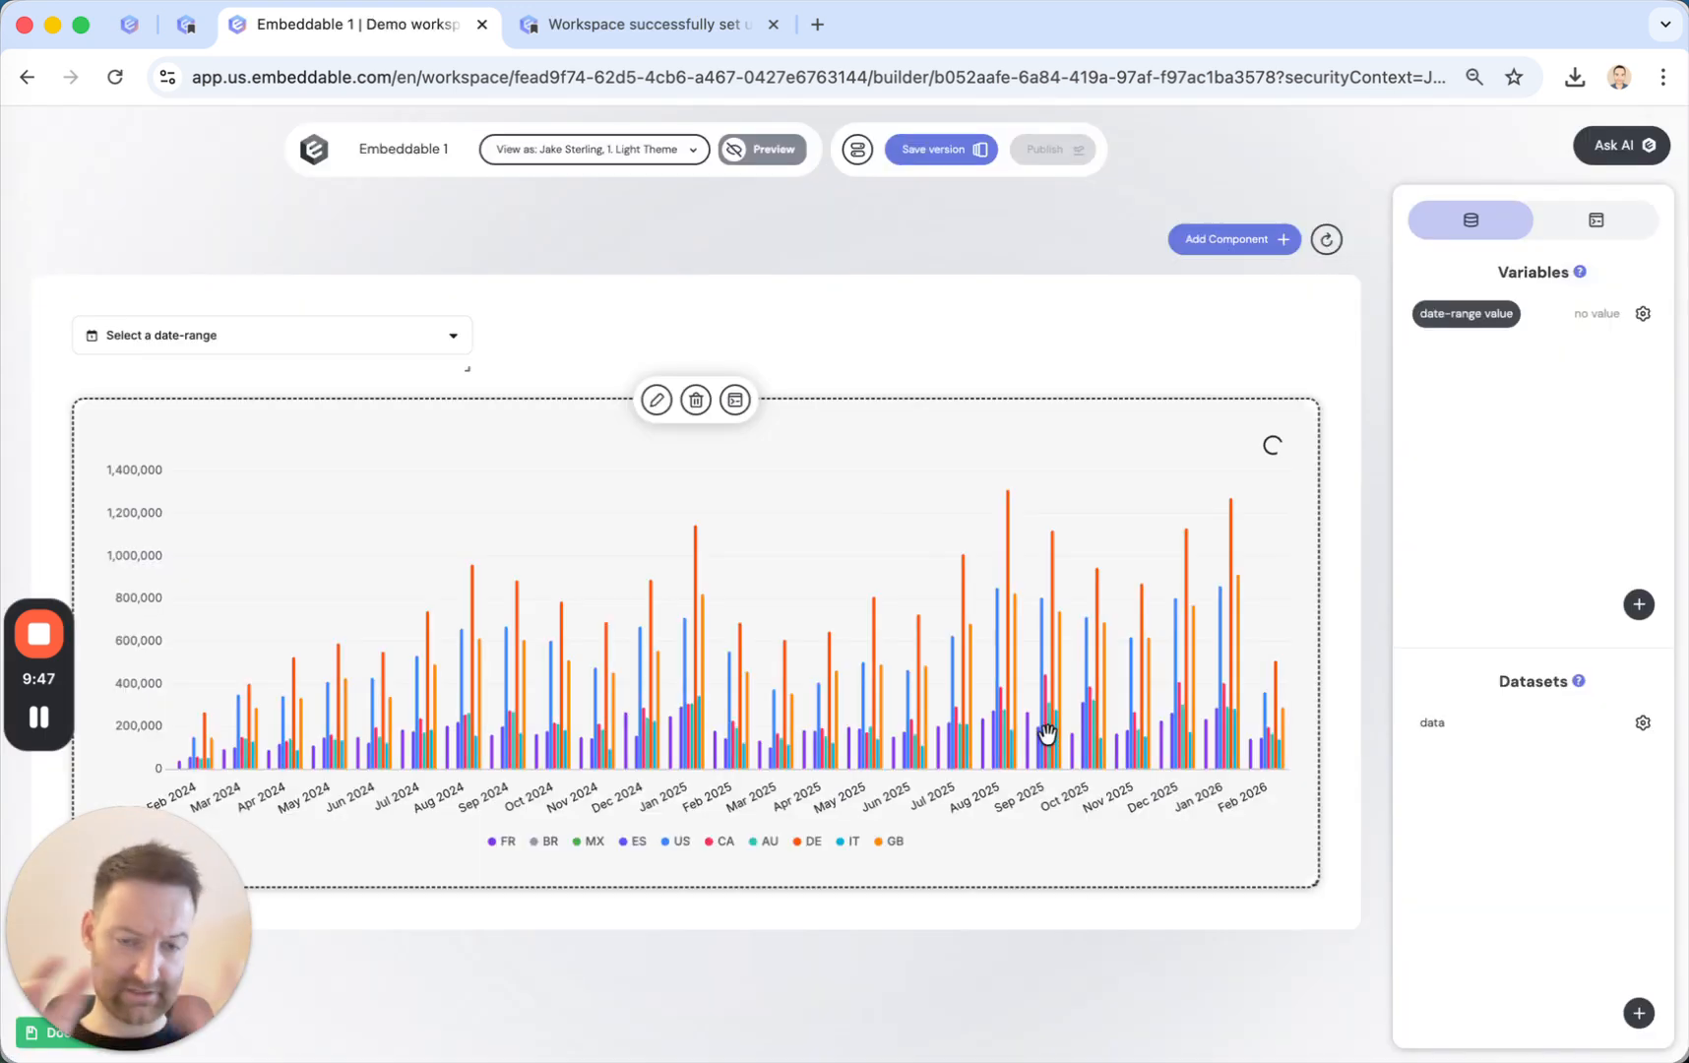
# Preview the dashboard with the date-range picker set to Last quarter, inspect the filtered chart, and return to the builder.
pyautogui.click(770, 156)
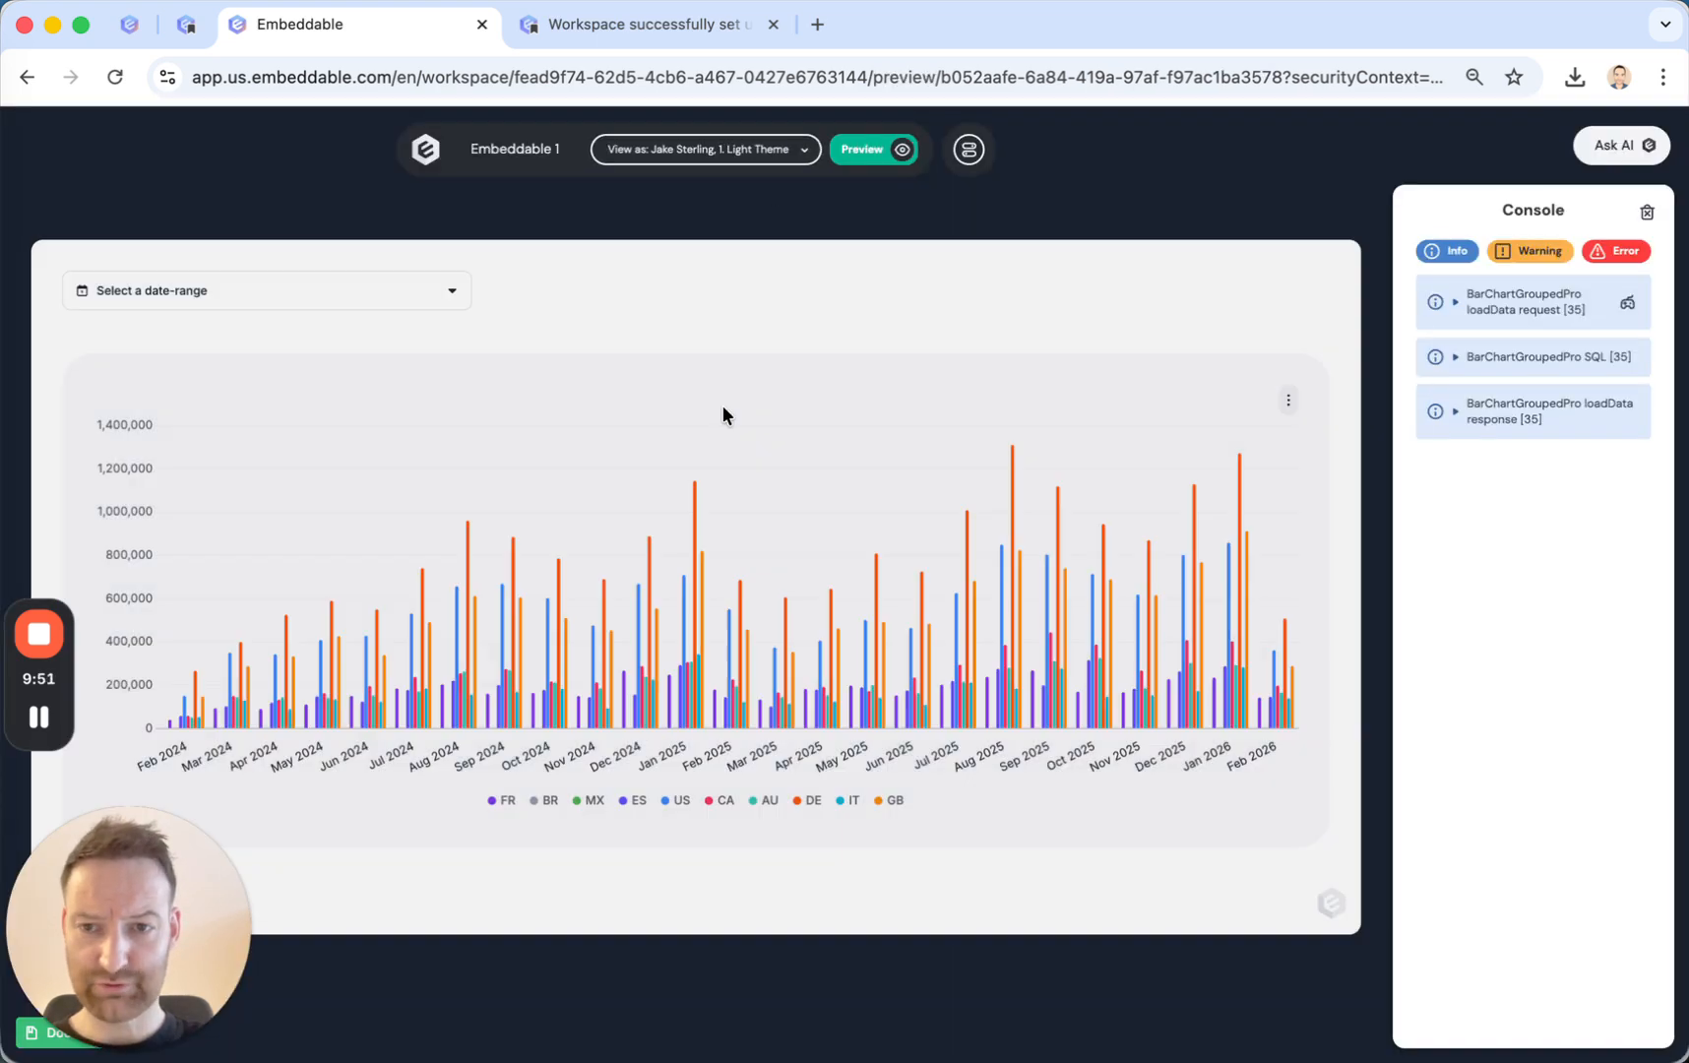
pyautogui.click(317, 291)
pyautogui.scroll(-5, 272, 555)
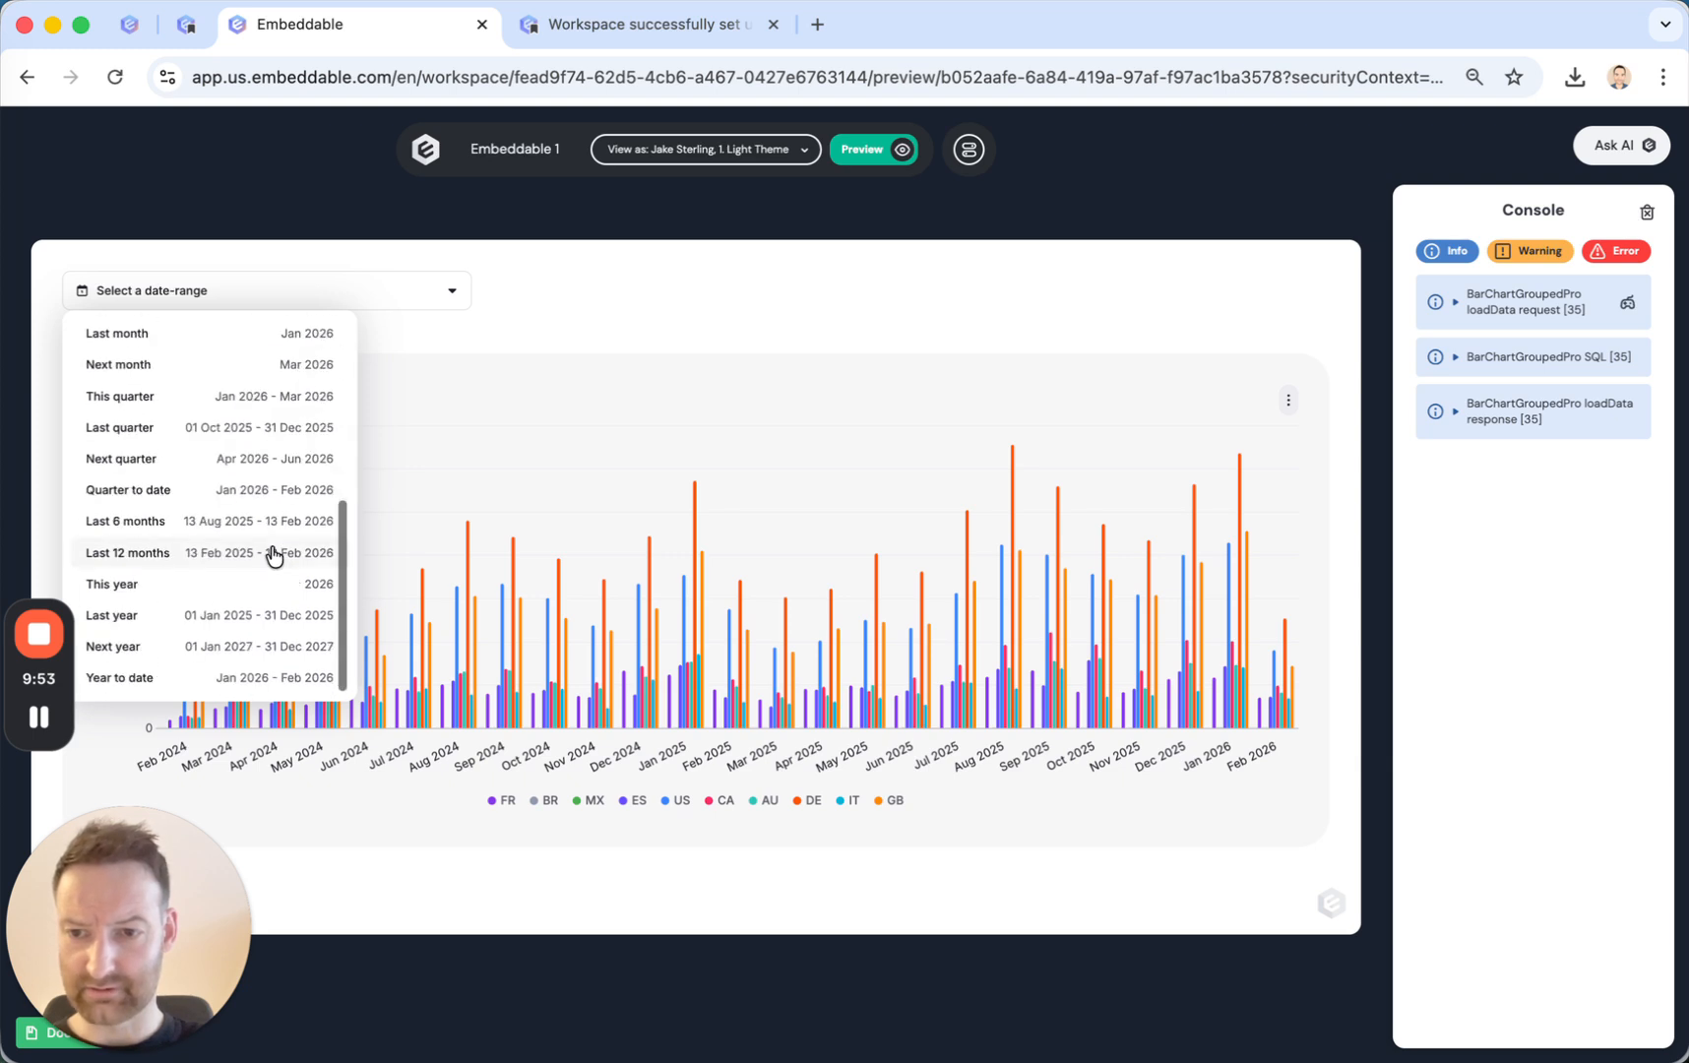
pyautogui.click(178, 430)
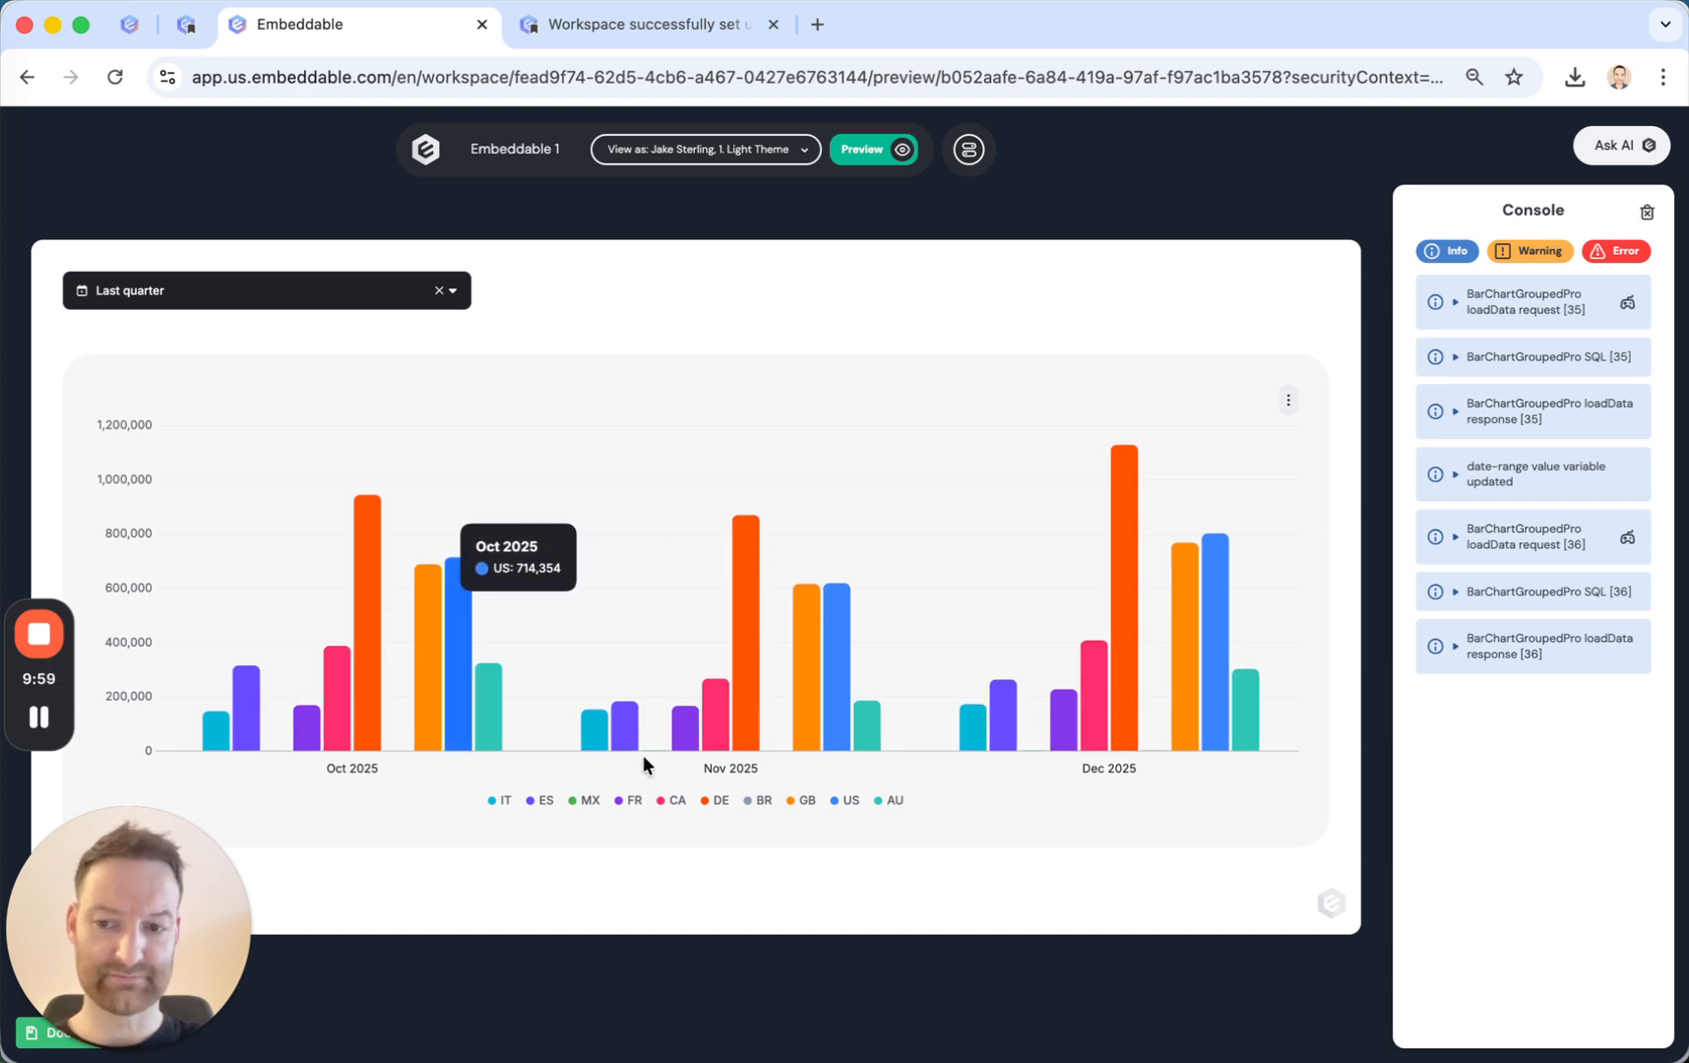
pyautogui.click(878, 159)
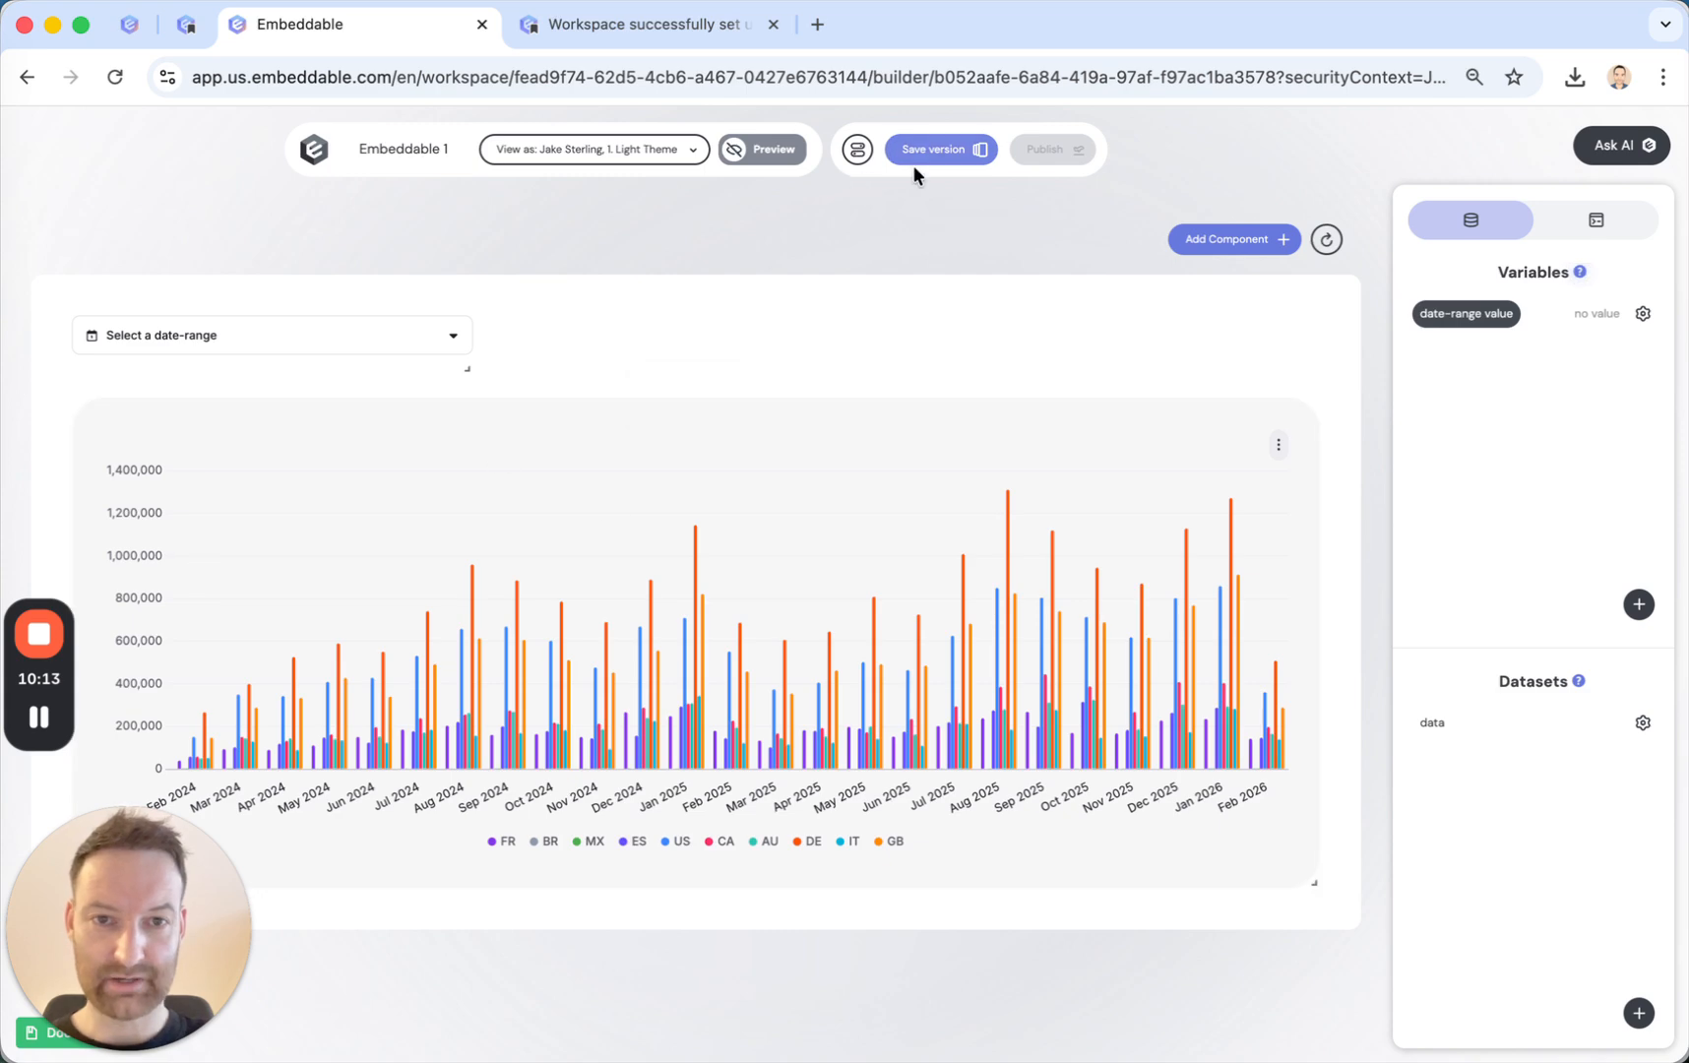
# Save a new version of the embeddable with the description "my first version".
pyautogui.click(936, 151)
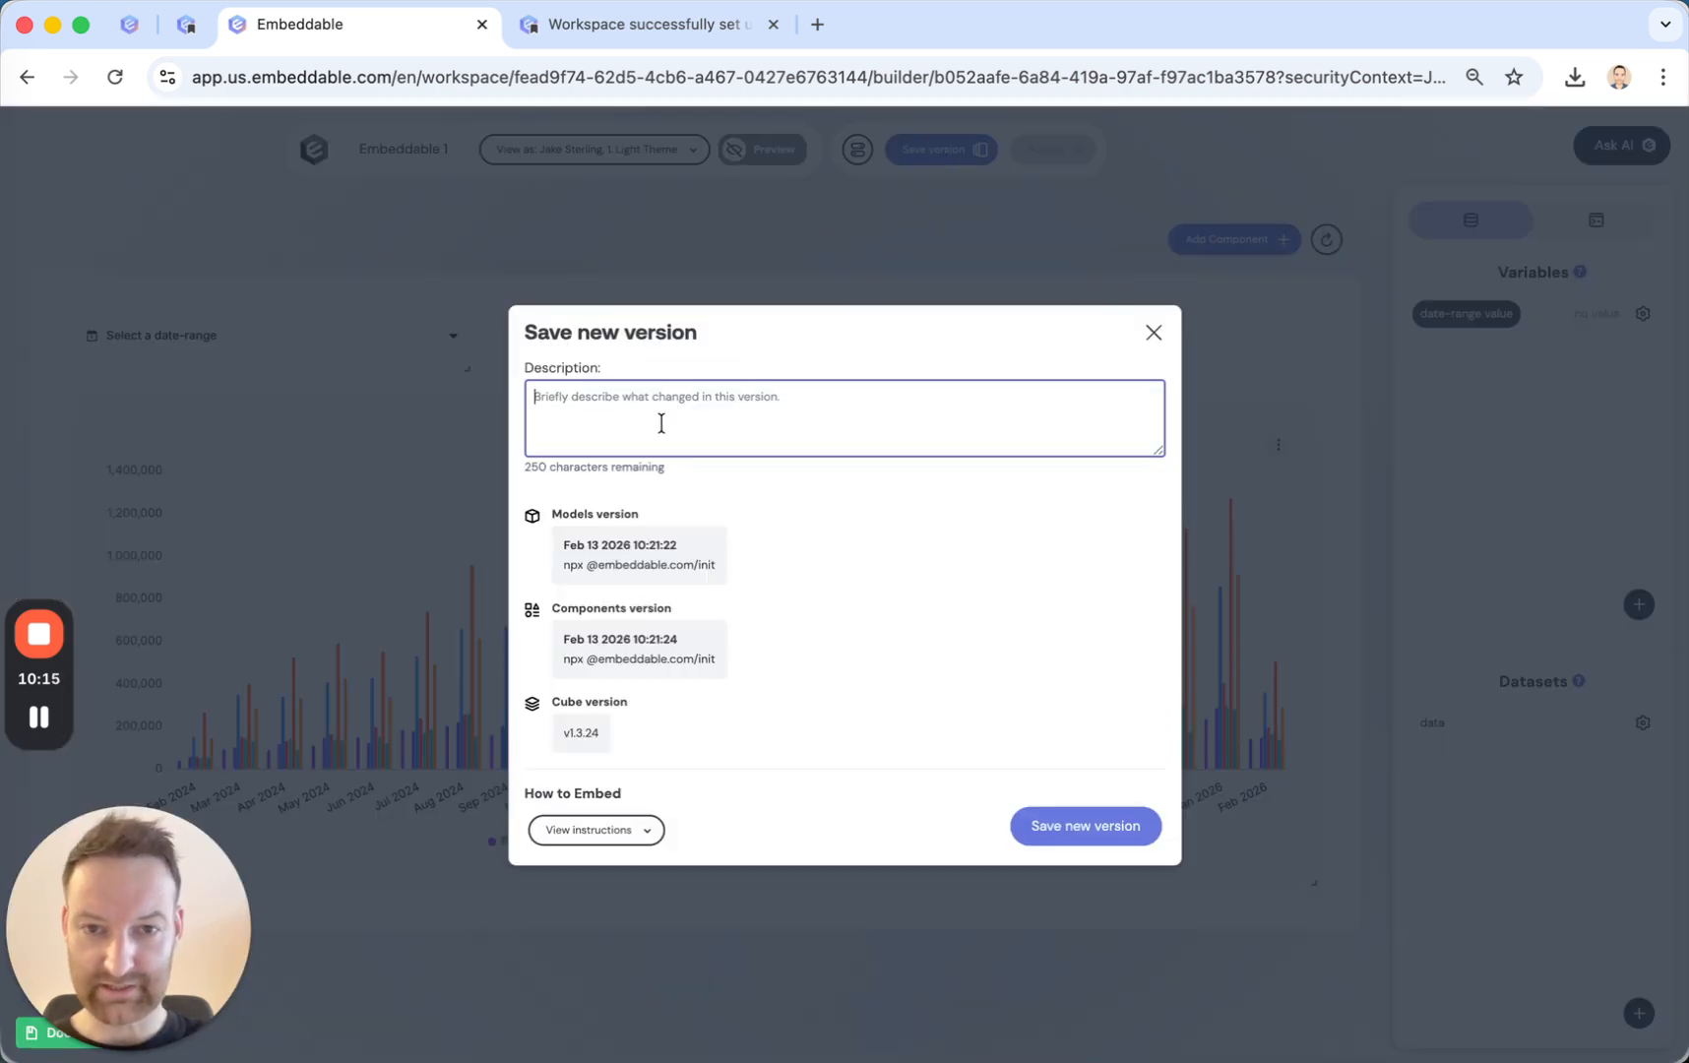
pyautogui.write('my ')
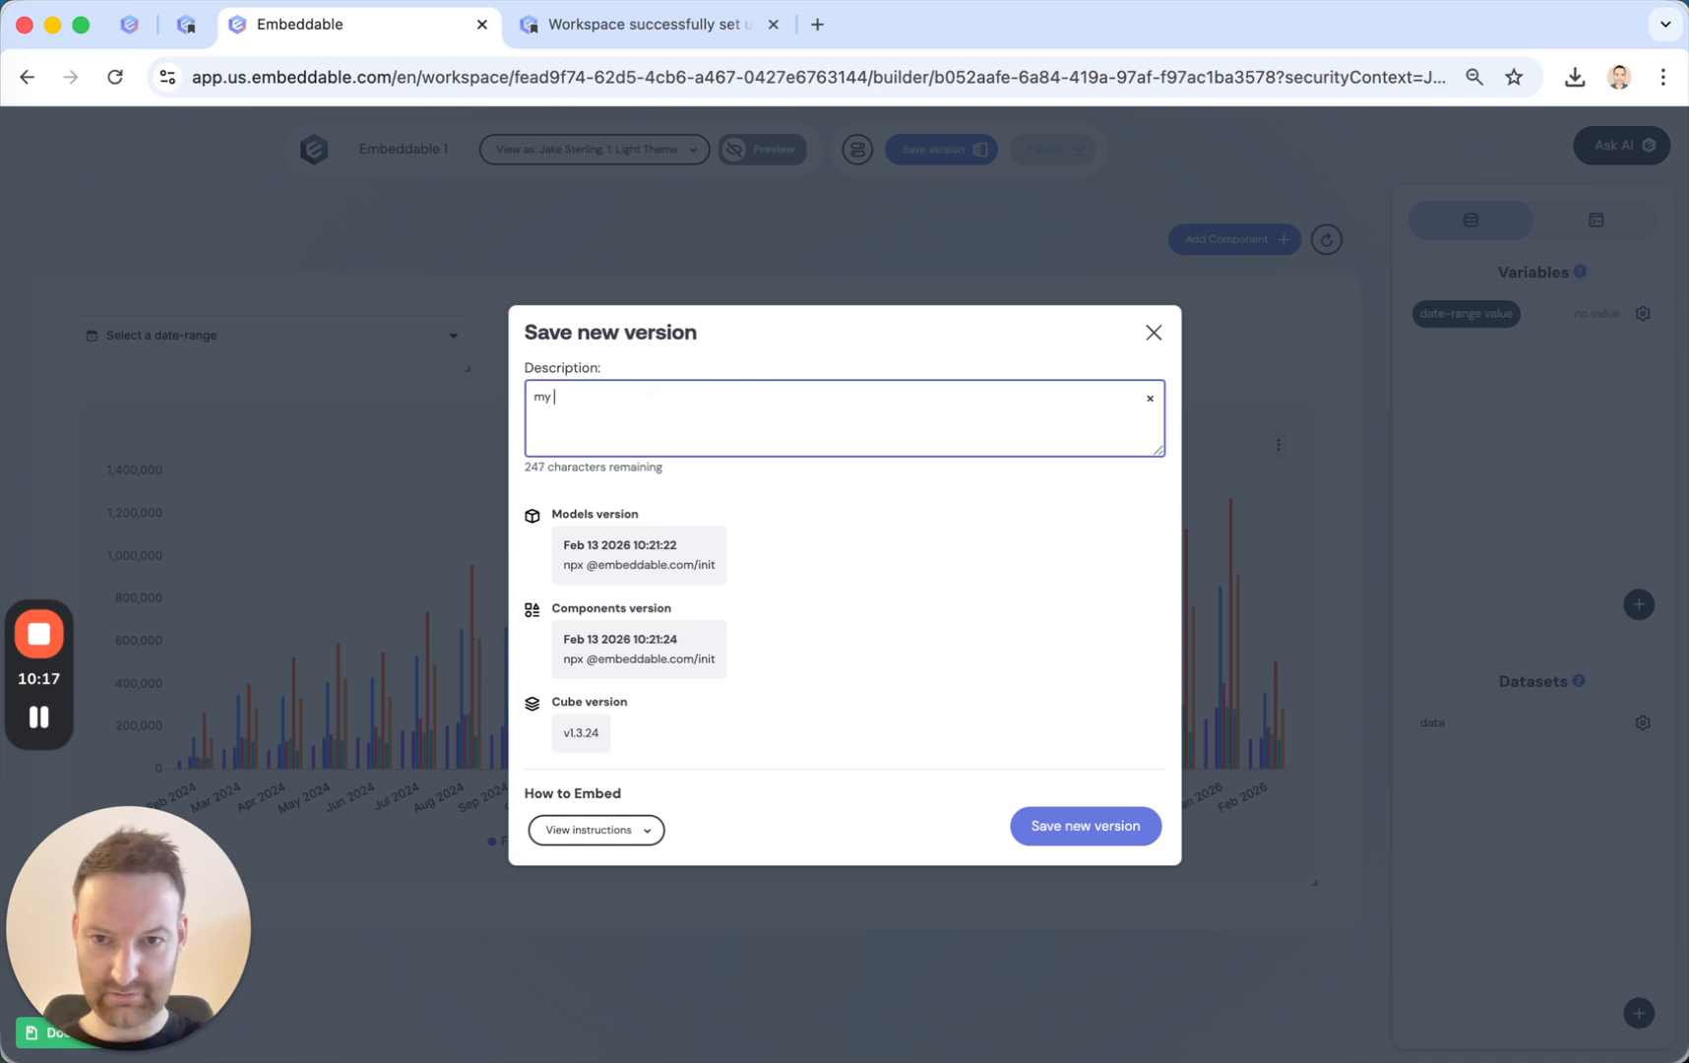
pyautogui.write('first version')
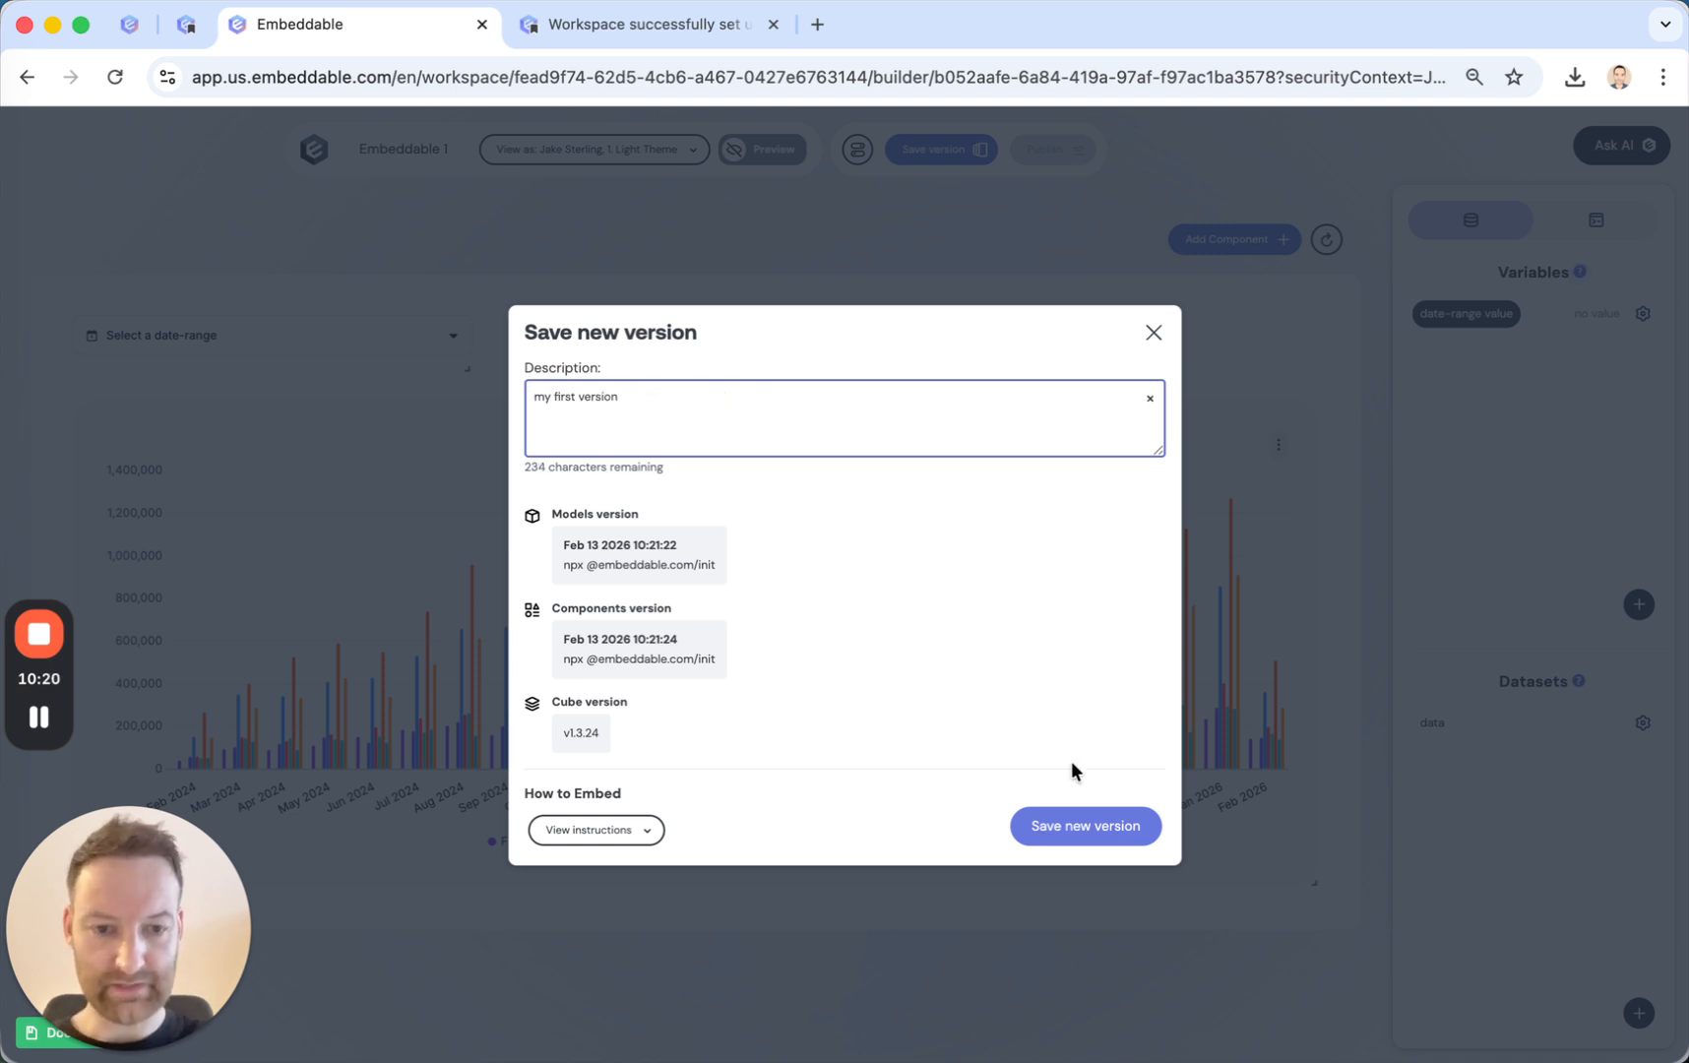
pyautogui.click(1091, 839)
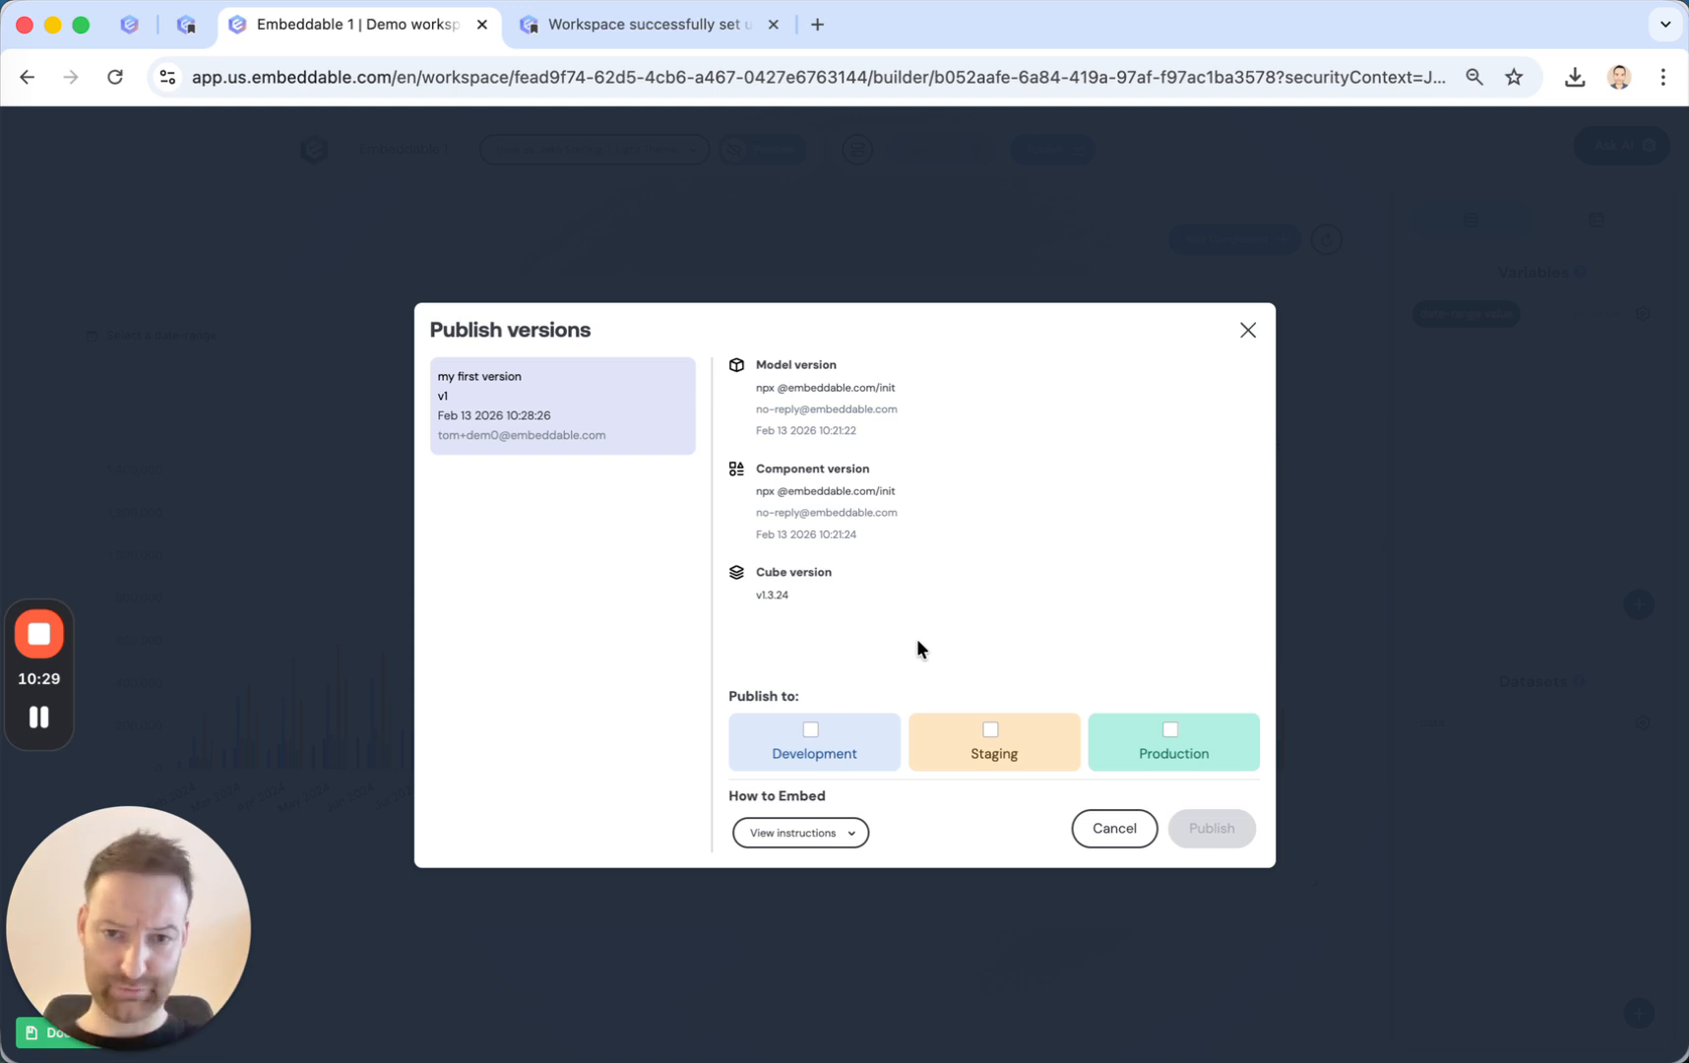
# Publish the version to Production and copy the API key from the embedding instructions.
pyautogui.click(1170, 730)
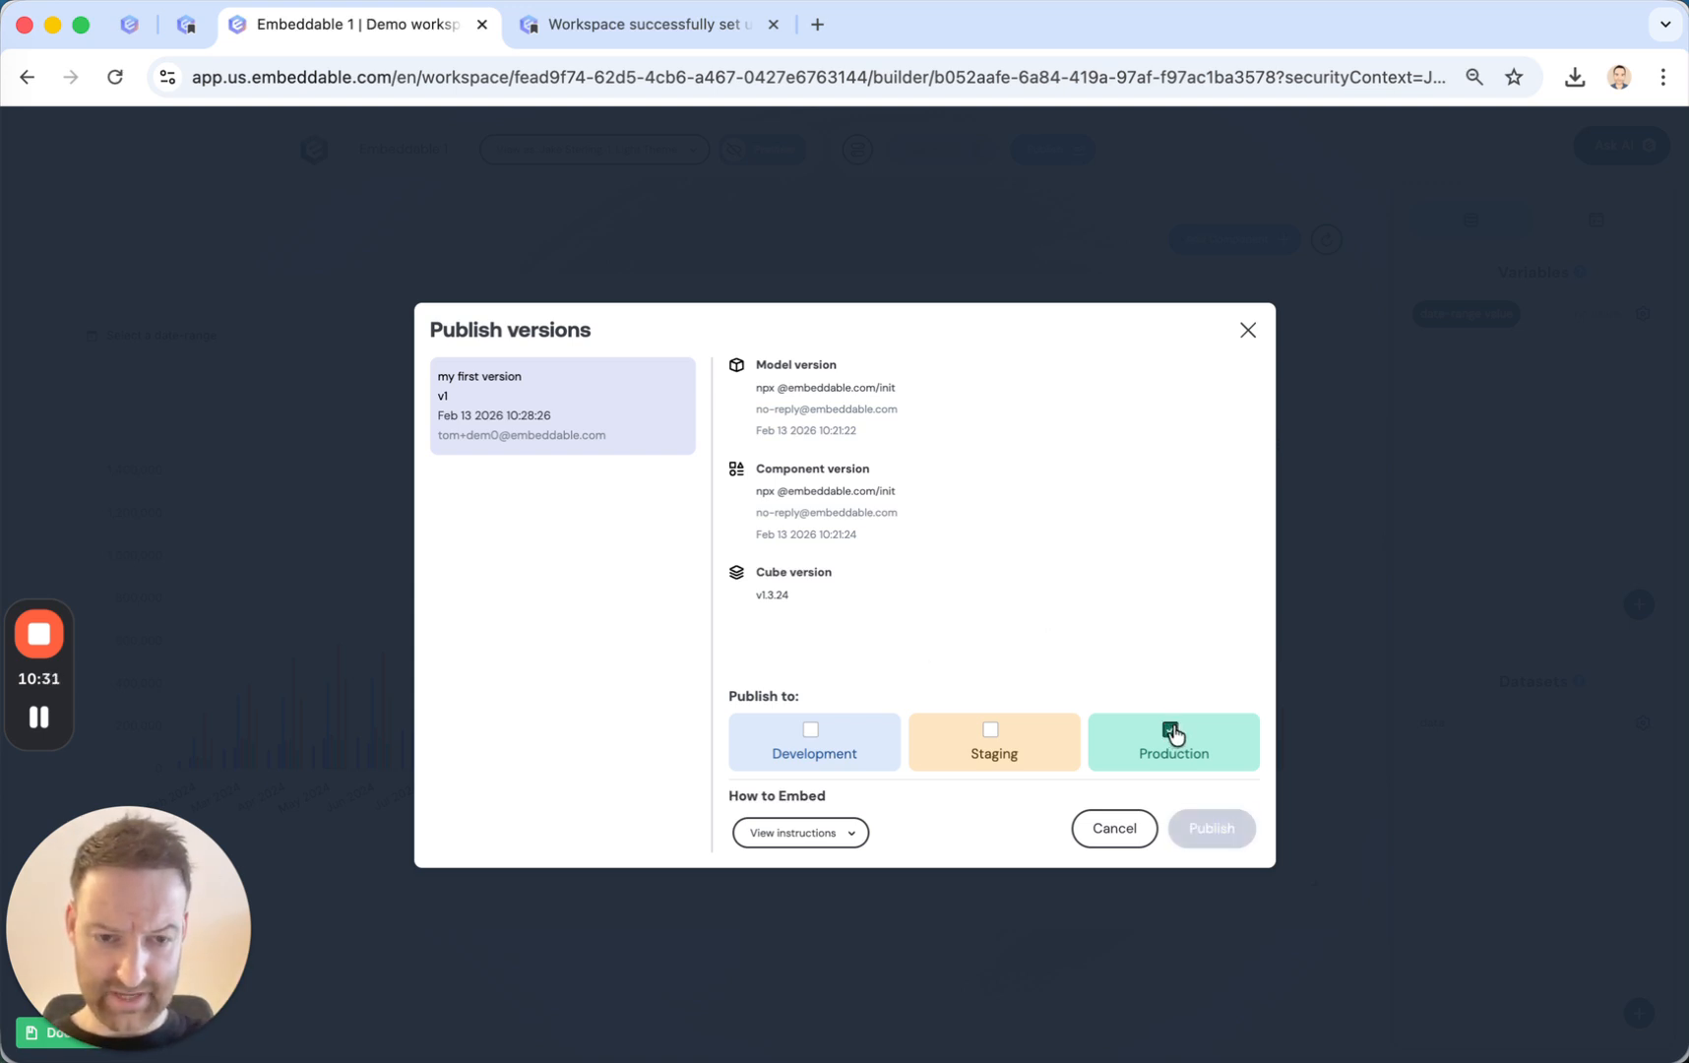
pyautogui.click(1216, 832)
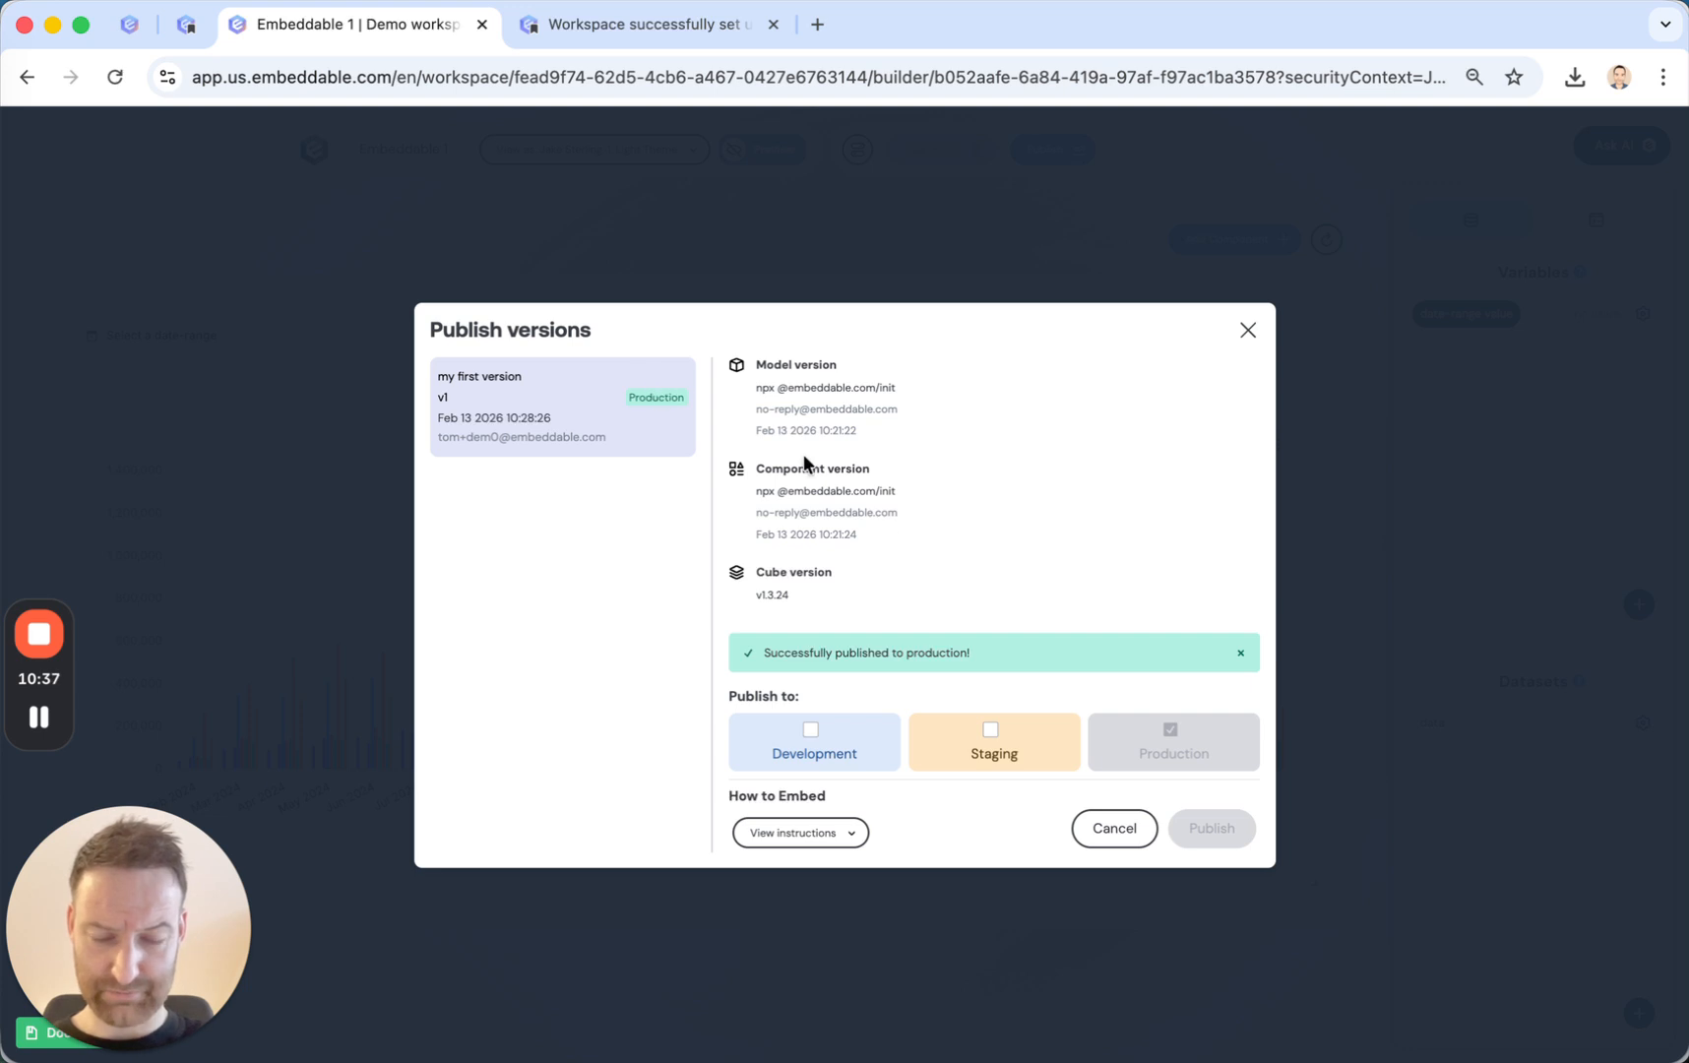
pyautogui.click(809, 832)
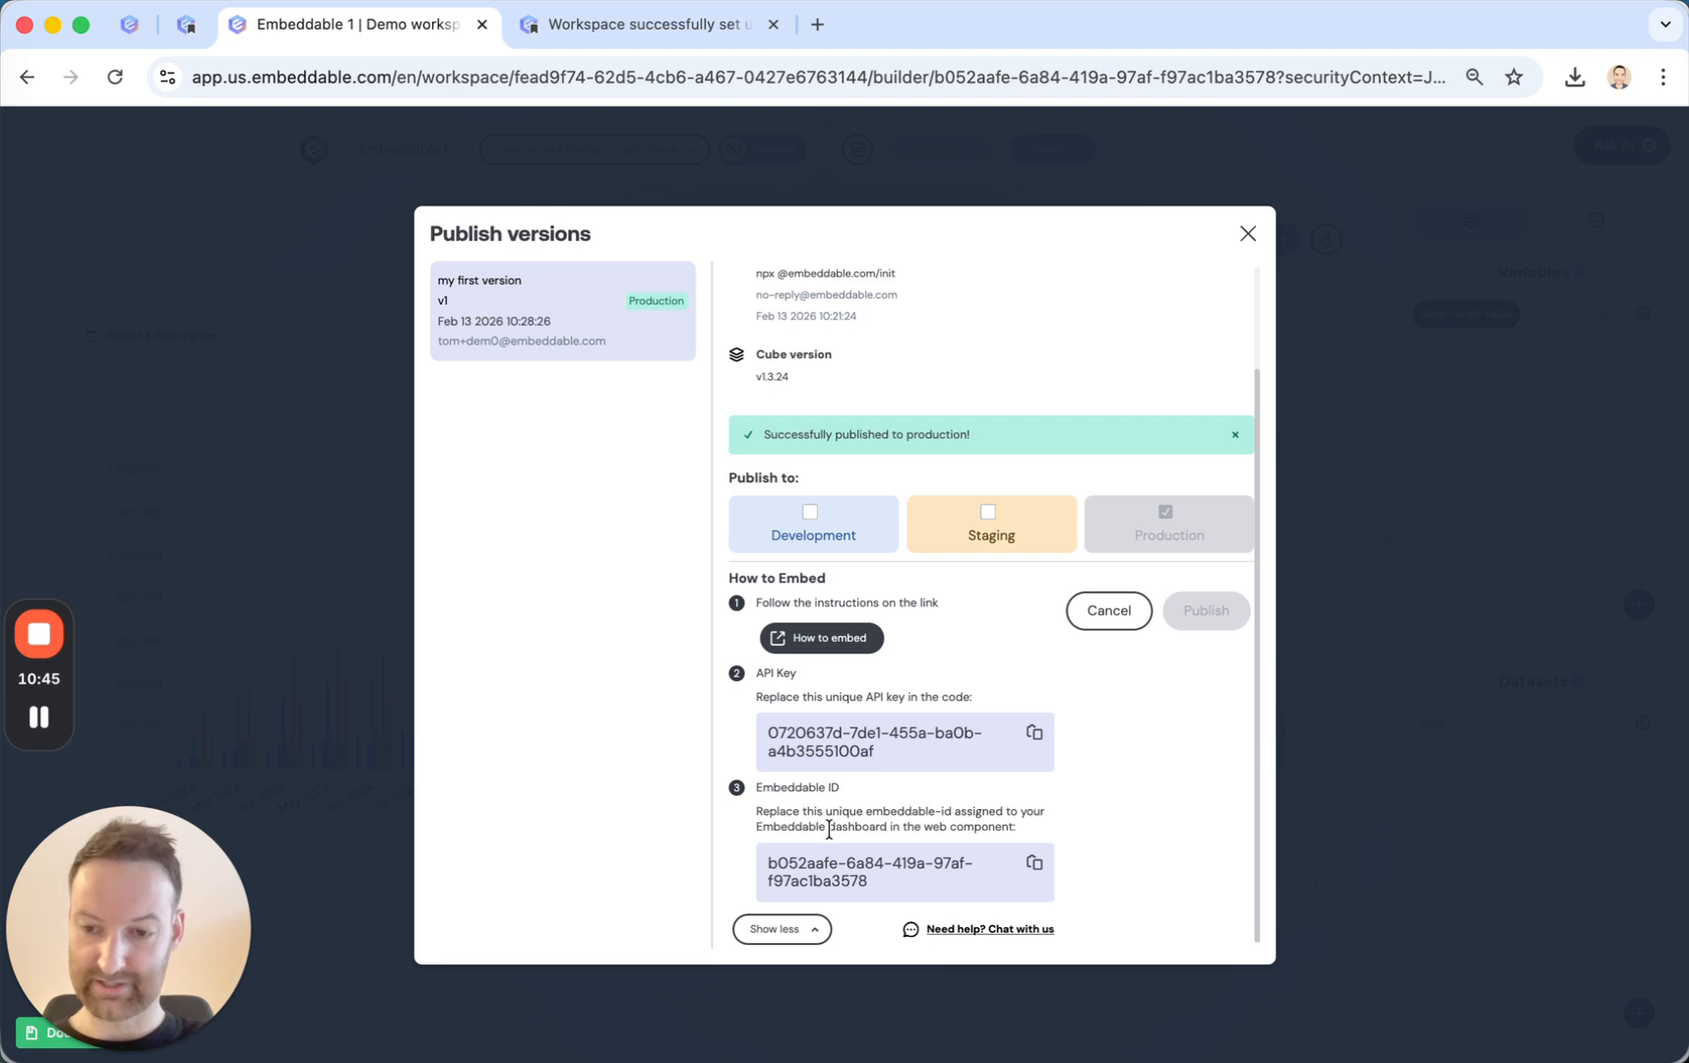
pyautogui.click(1035, 735)
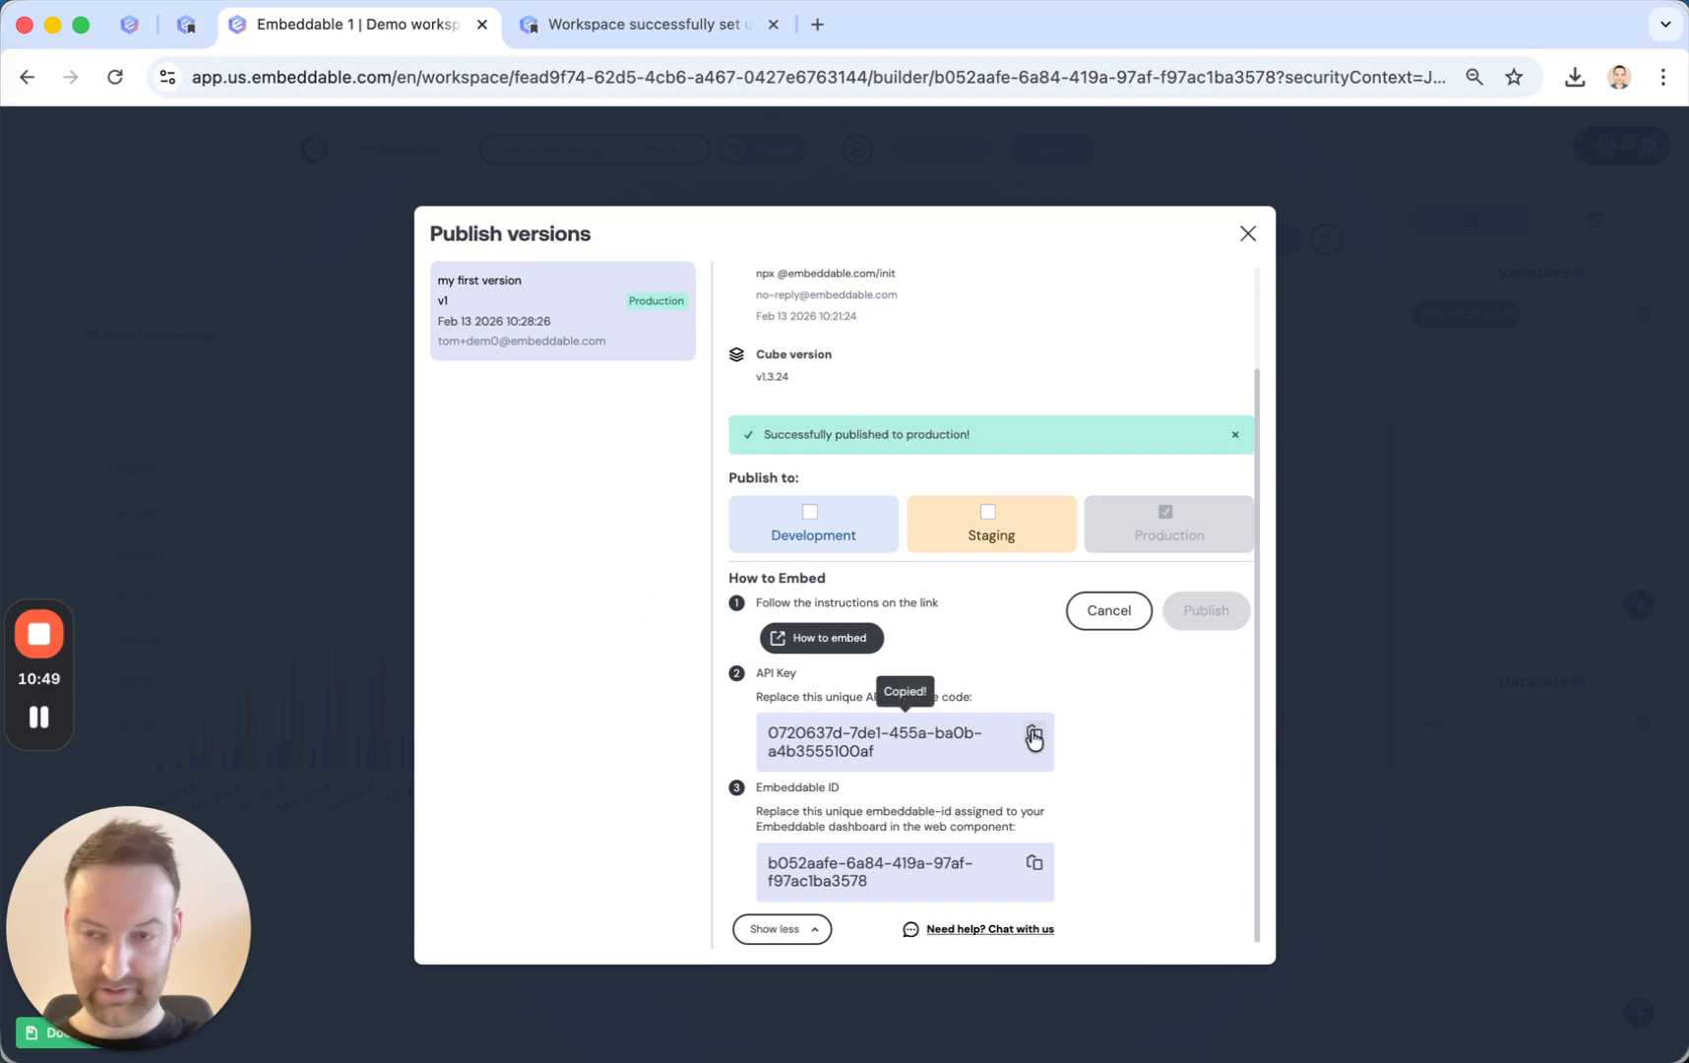
# Switch to Sublime Text and open preview-in-html.cjs from the scripts folder under src/embeddable.com.
pyautogui.moveTo(5, 464)
pyautogui.click(5, 512)
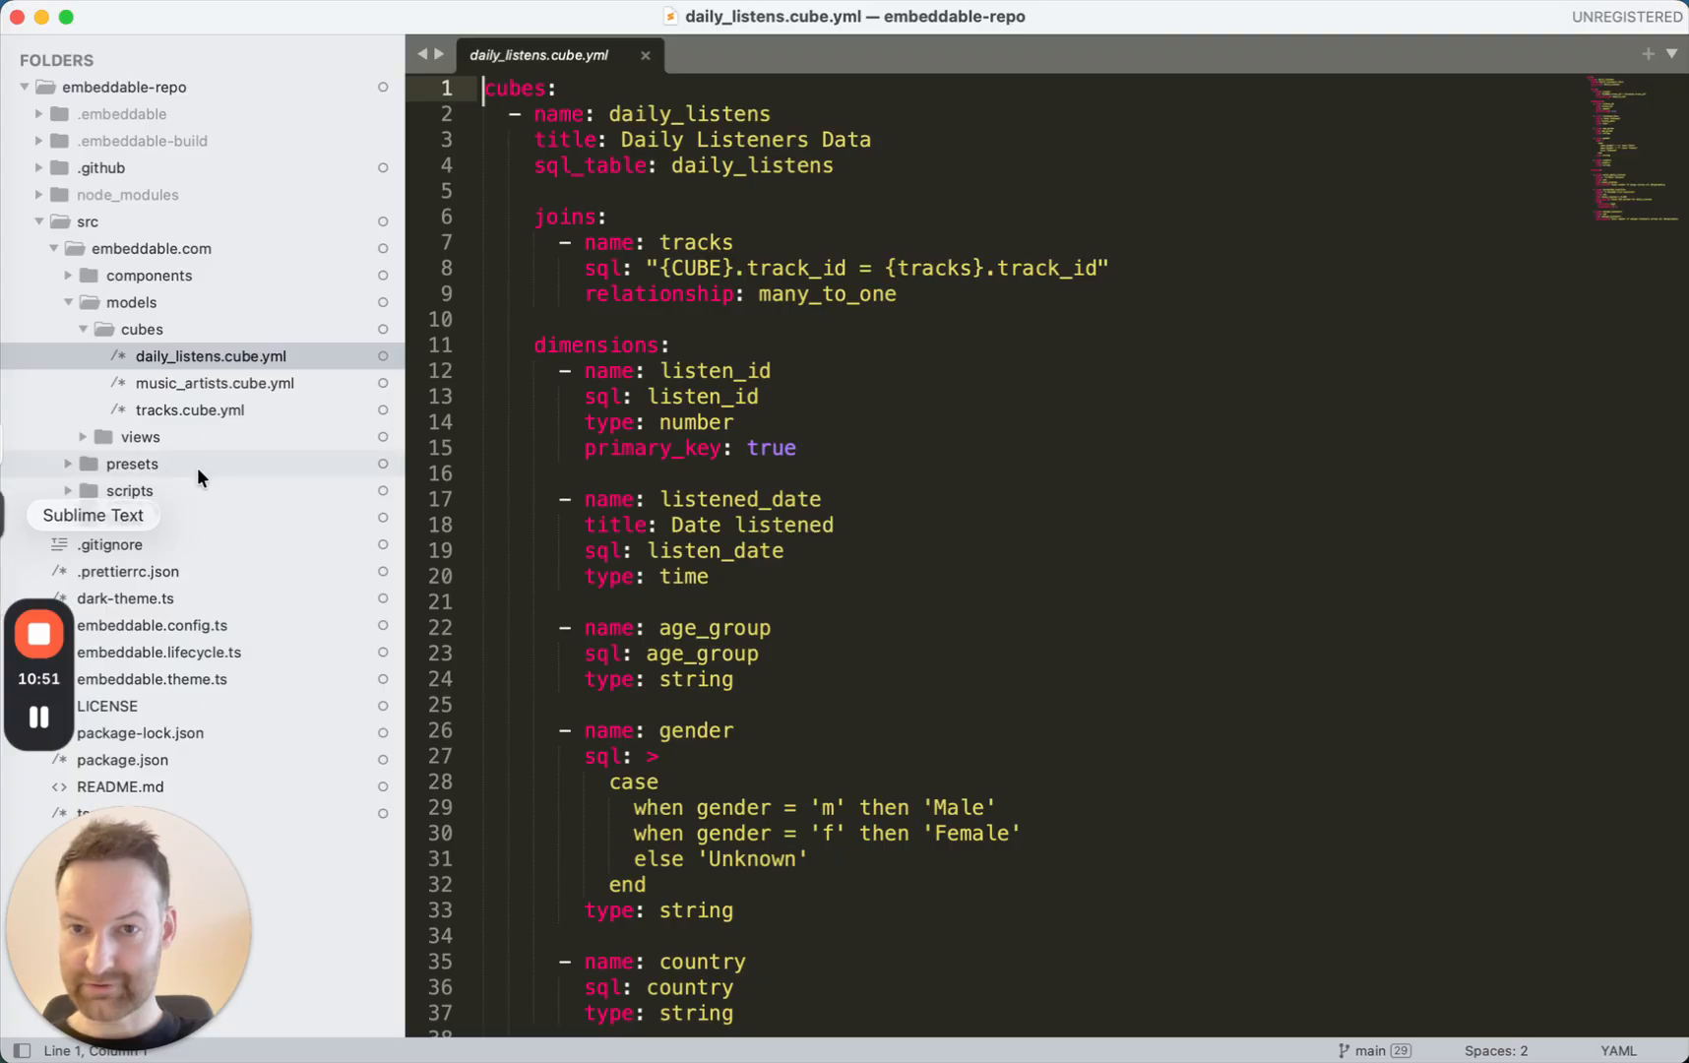
pyautogui.click(92, 220)
pyautogui.click(91, 221)
pyautogui.click(111, 295)
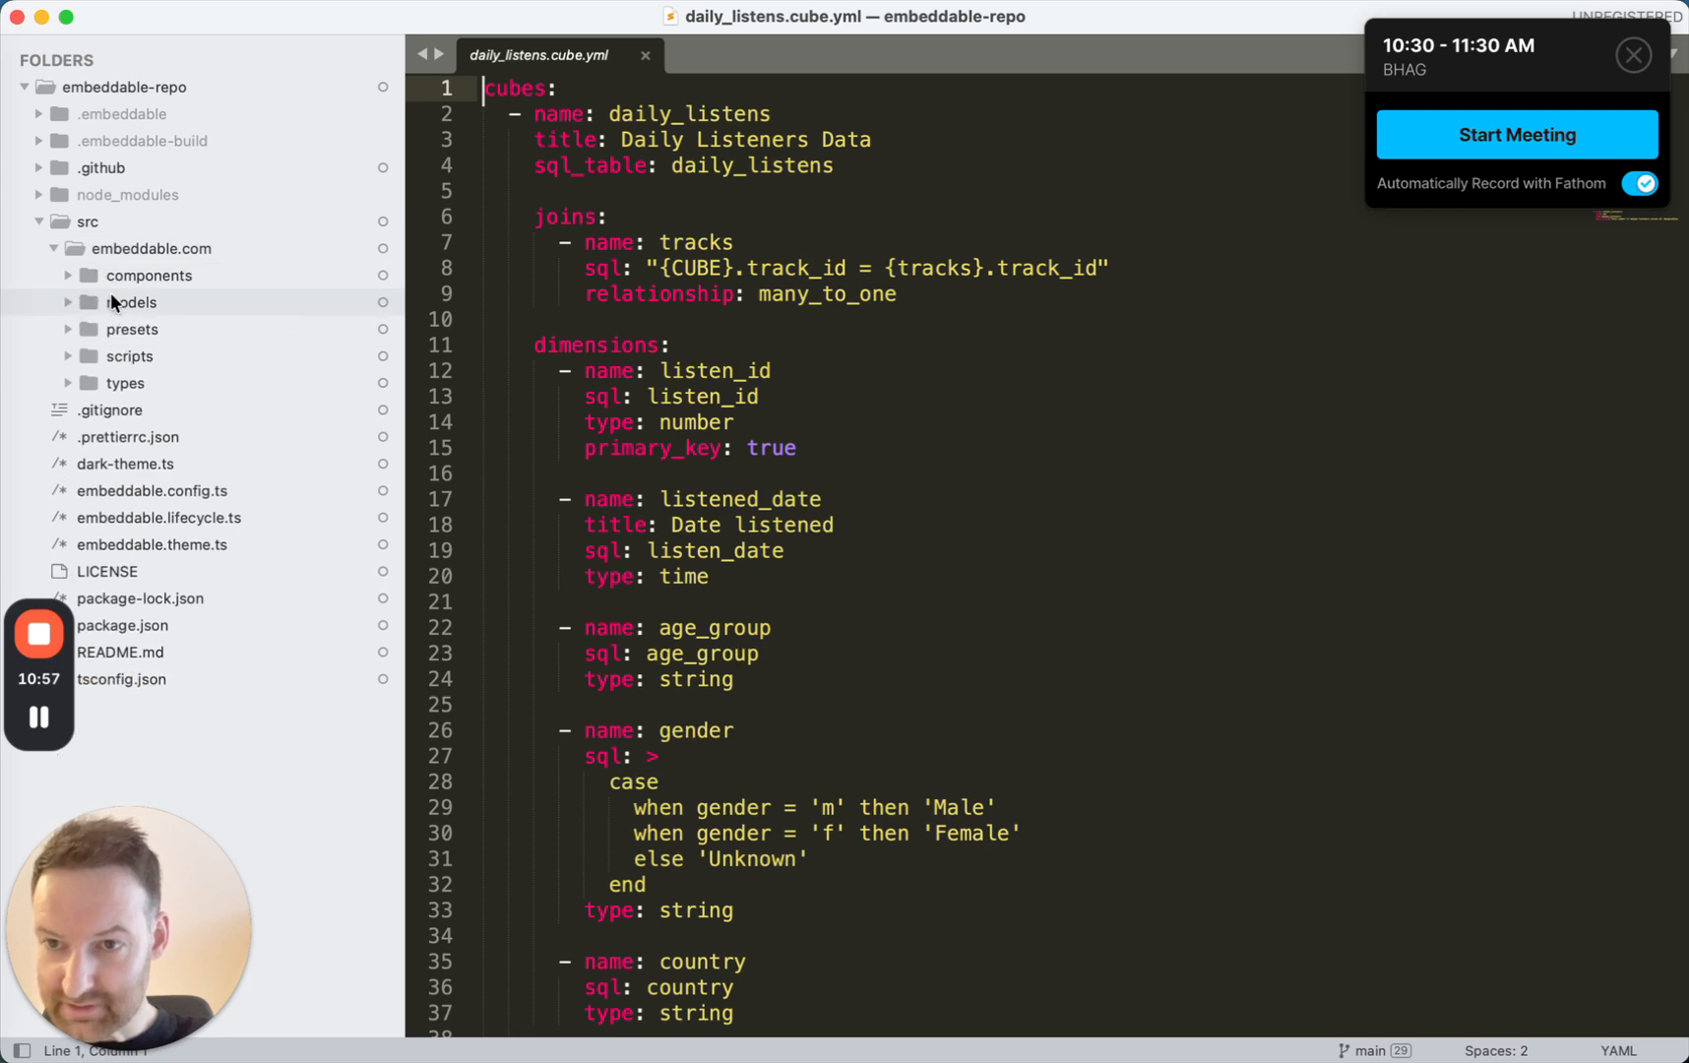
pyautogui.click(133, 354)
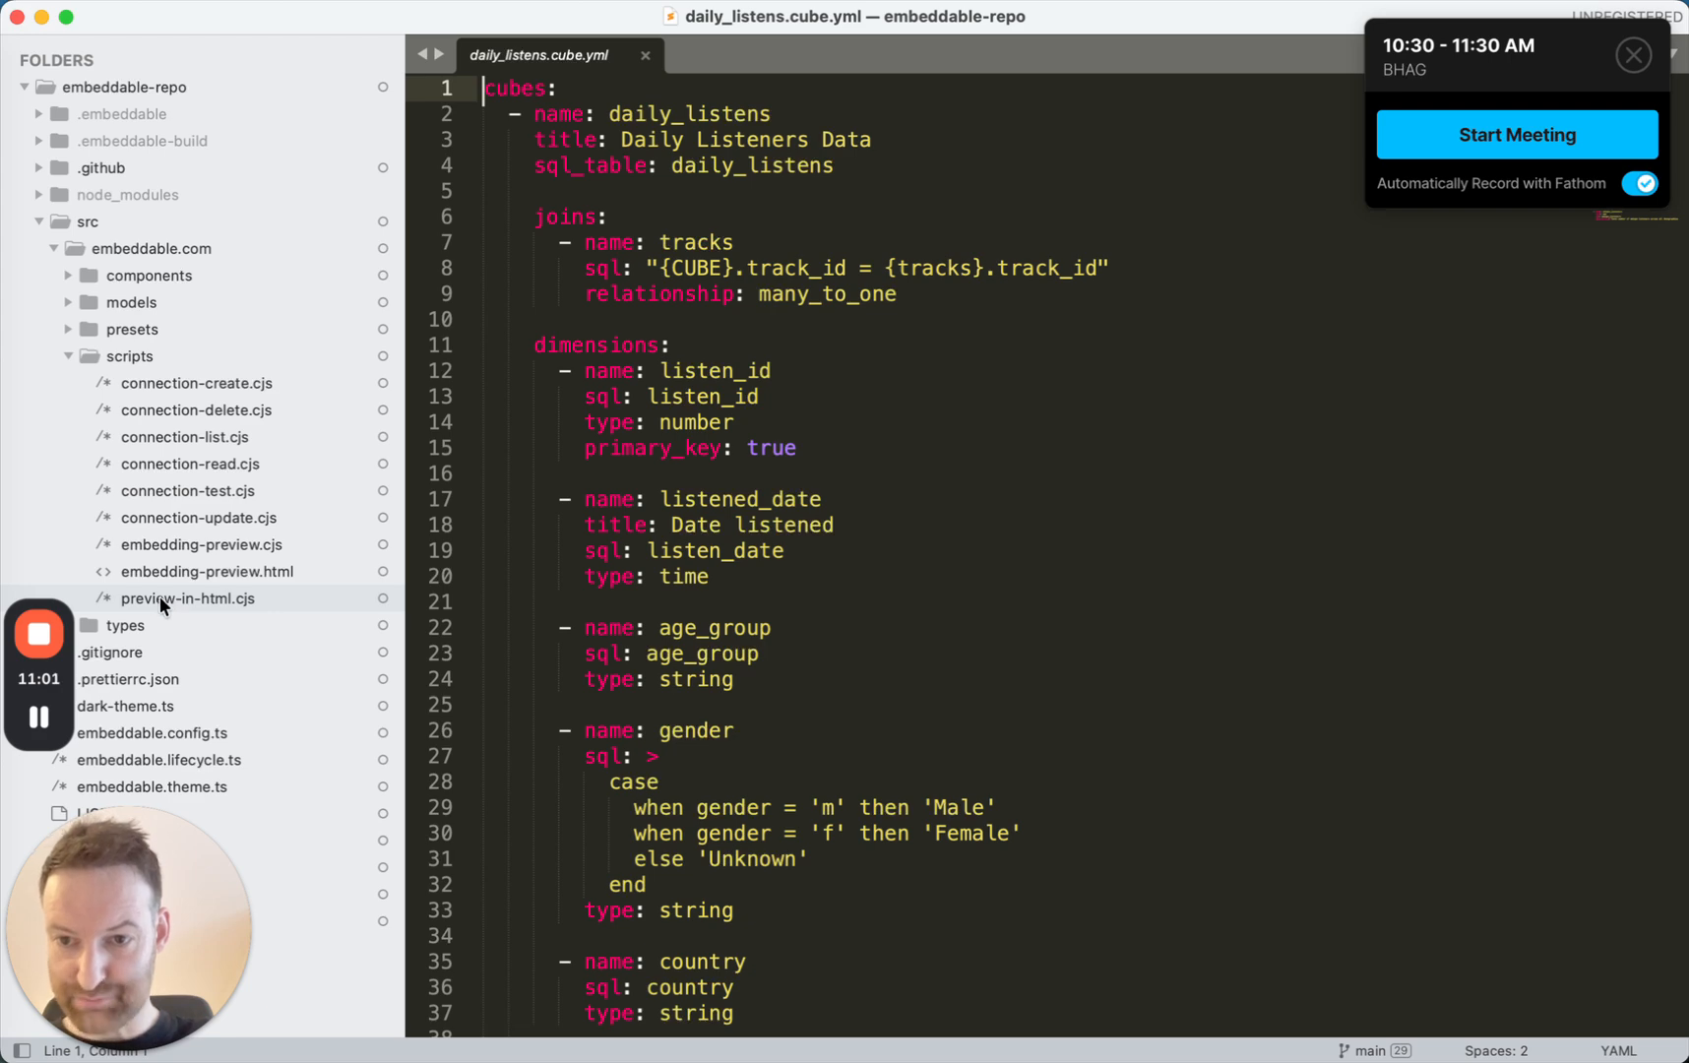
pyautogui.click(187, 598)
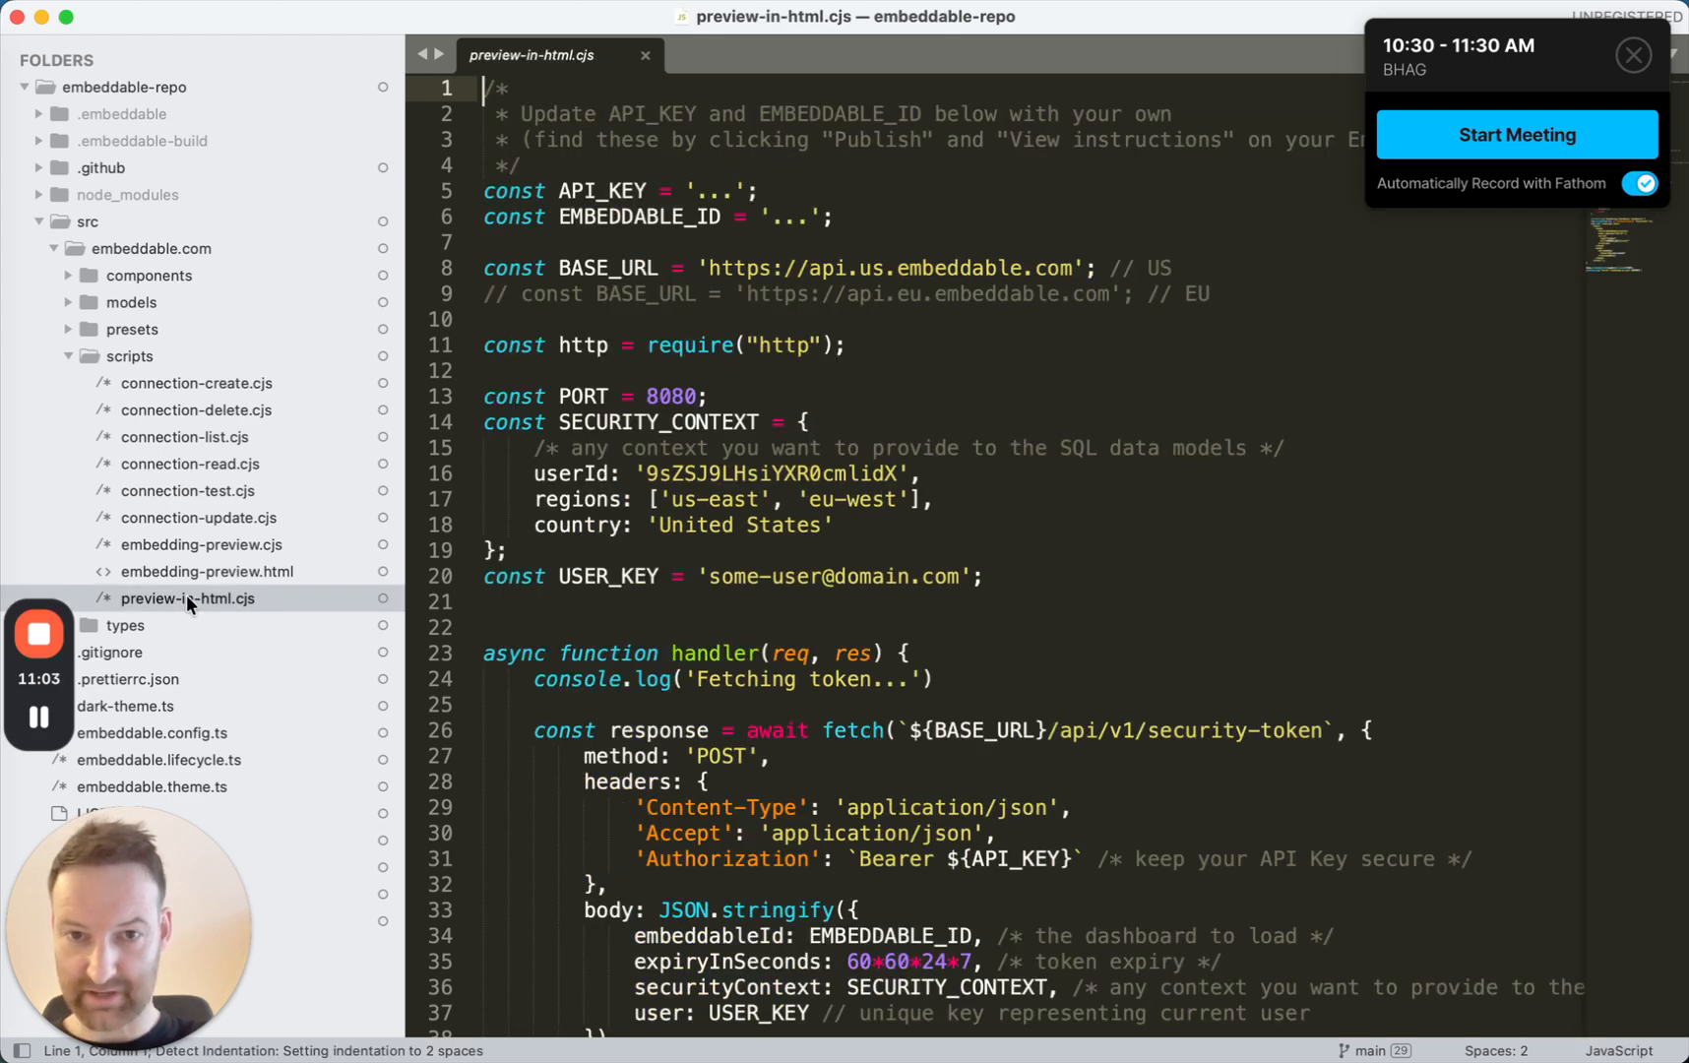
# Look over the preview script and replace the API_KEY placeholder with the copied API key.
pyautogui.scroll(-10, 832, 873)
pyautogui.scroll(10, 832, 873)
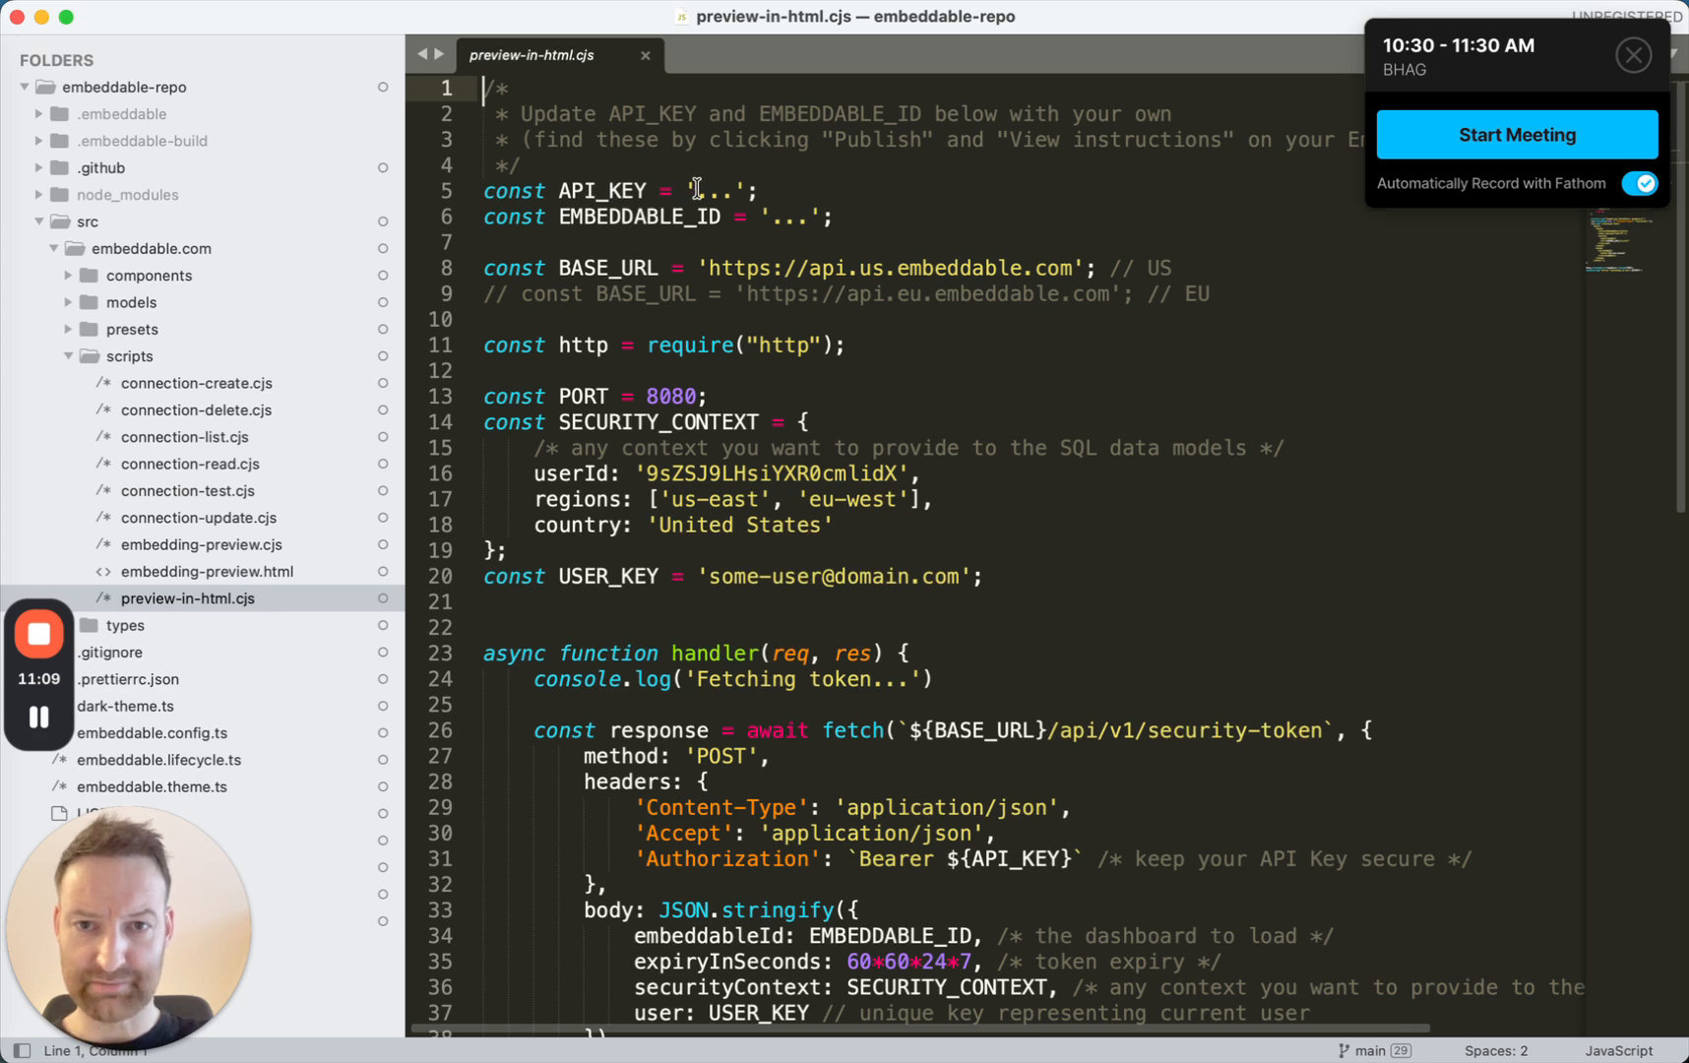
pyautogui.moveTo(696, 190); pyautogui.dragTo(738, 190)
pyautogui.press('super+v')
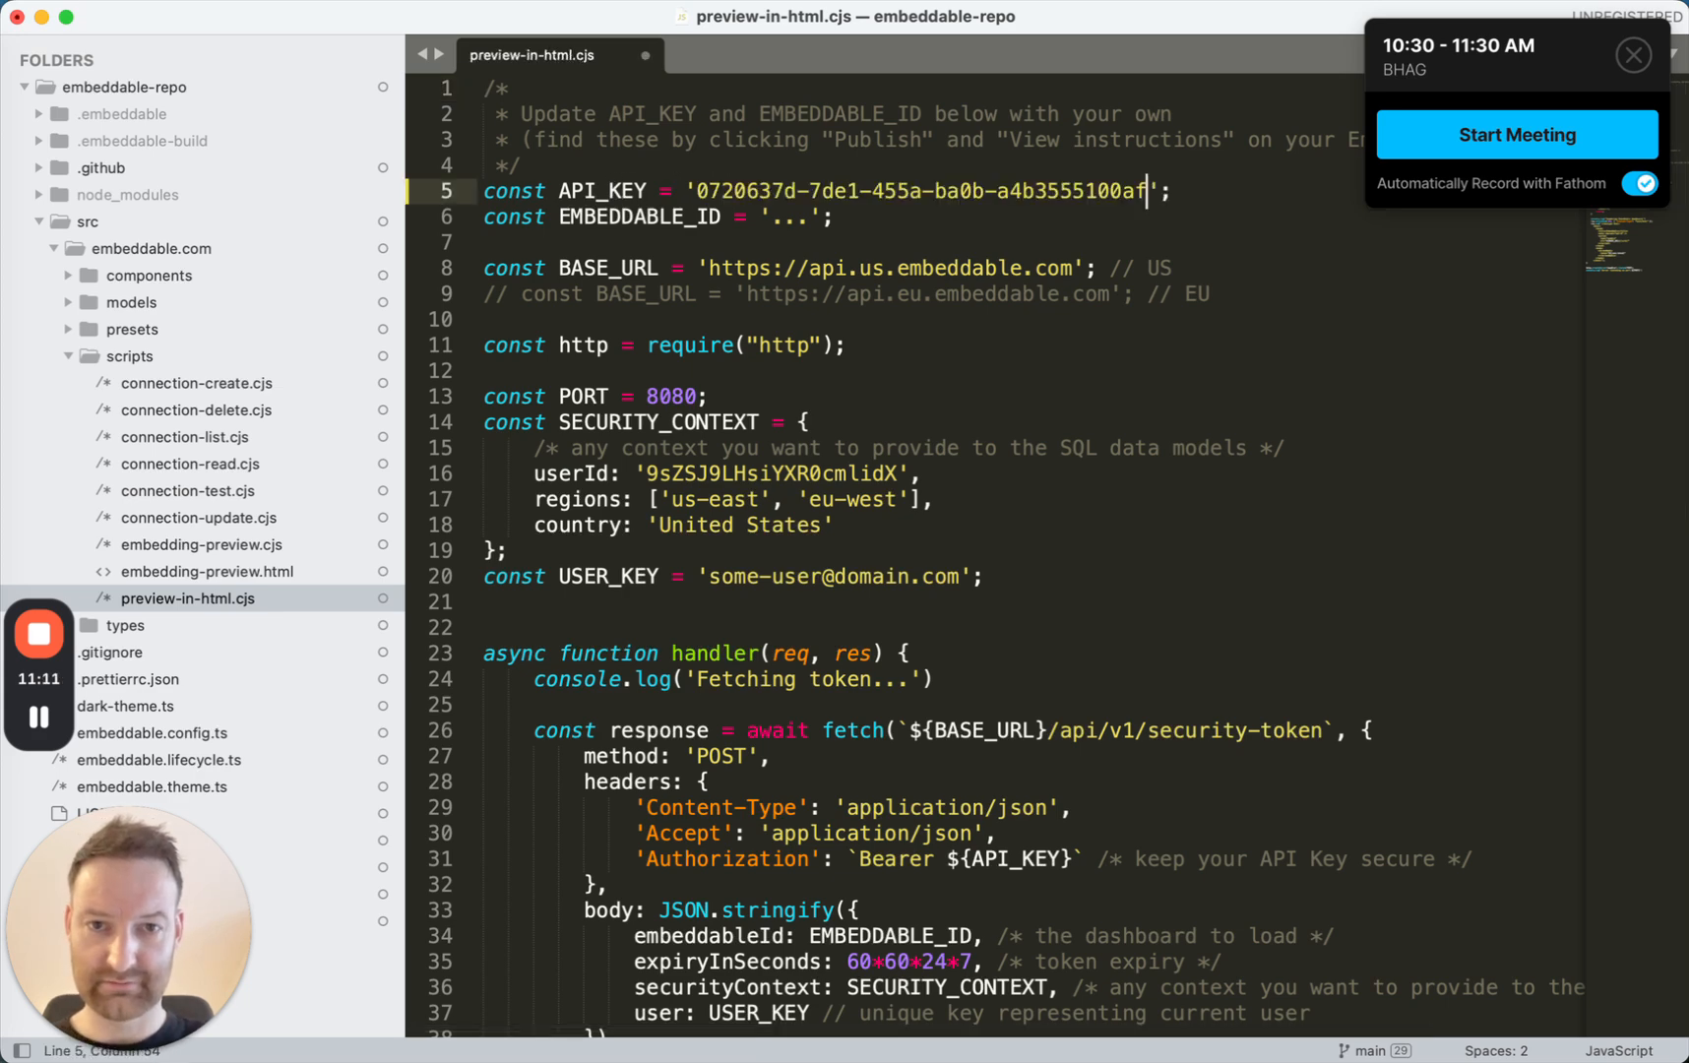
# Copy the Embeddable ID from the embedding instructions in Chrome, paste it over the EMBEDDABLE_ID placeholder in preview-in-html.cjs, and save the script.
pyautogui.press('super+Tab')
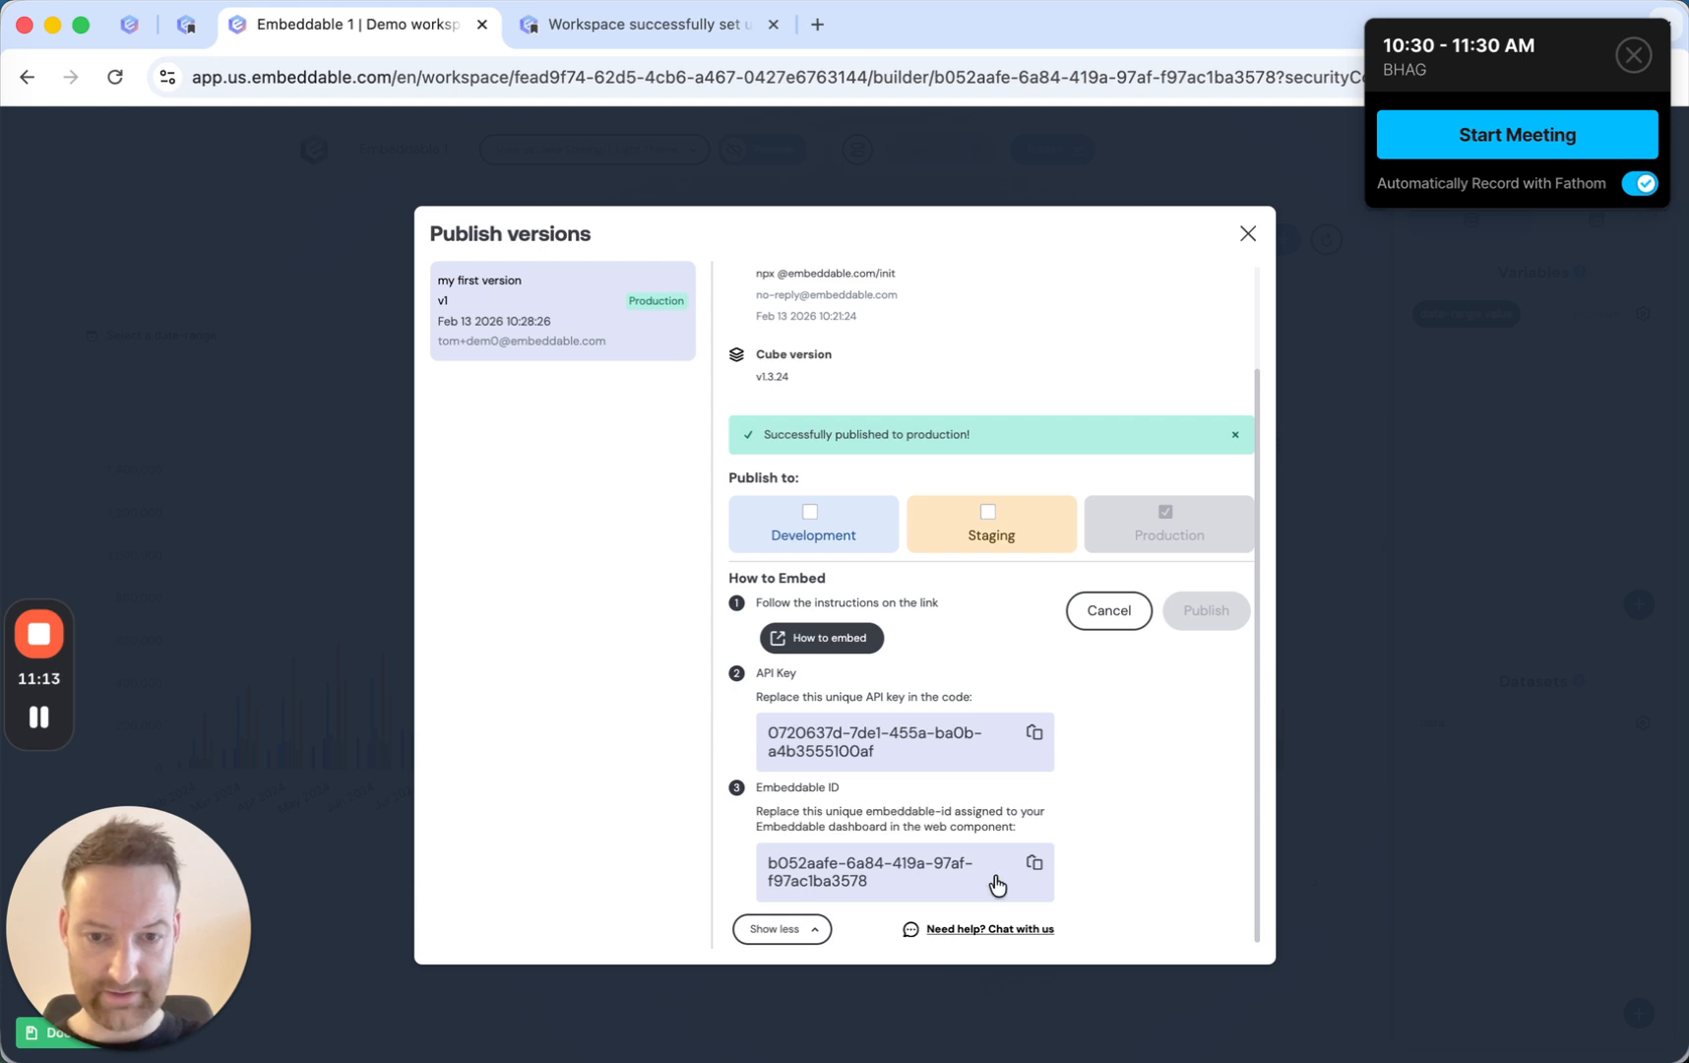
pyautogui.click(1043, 866)
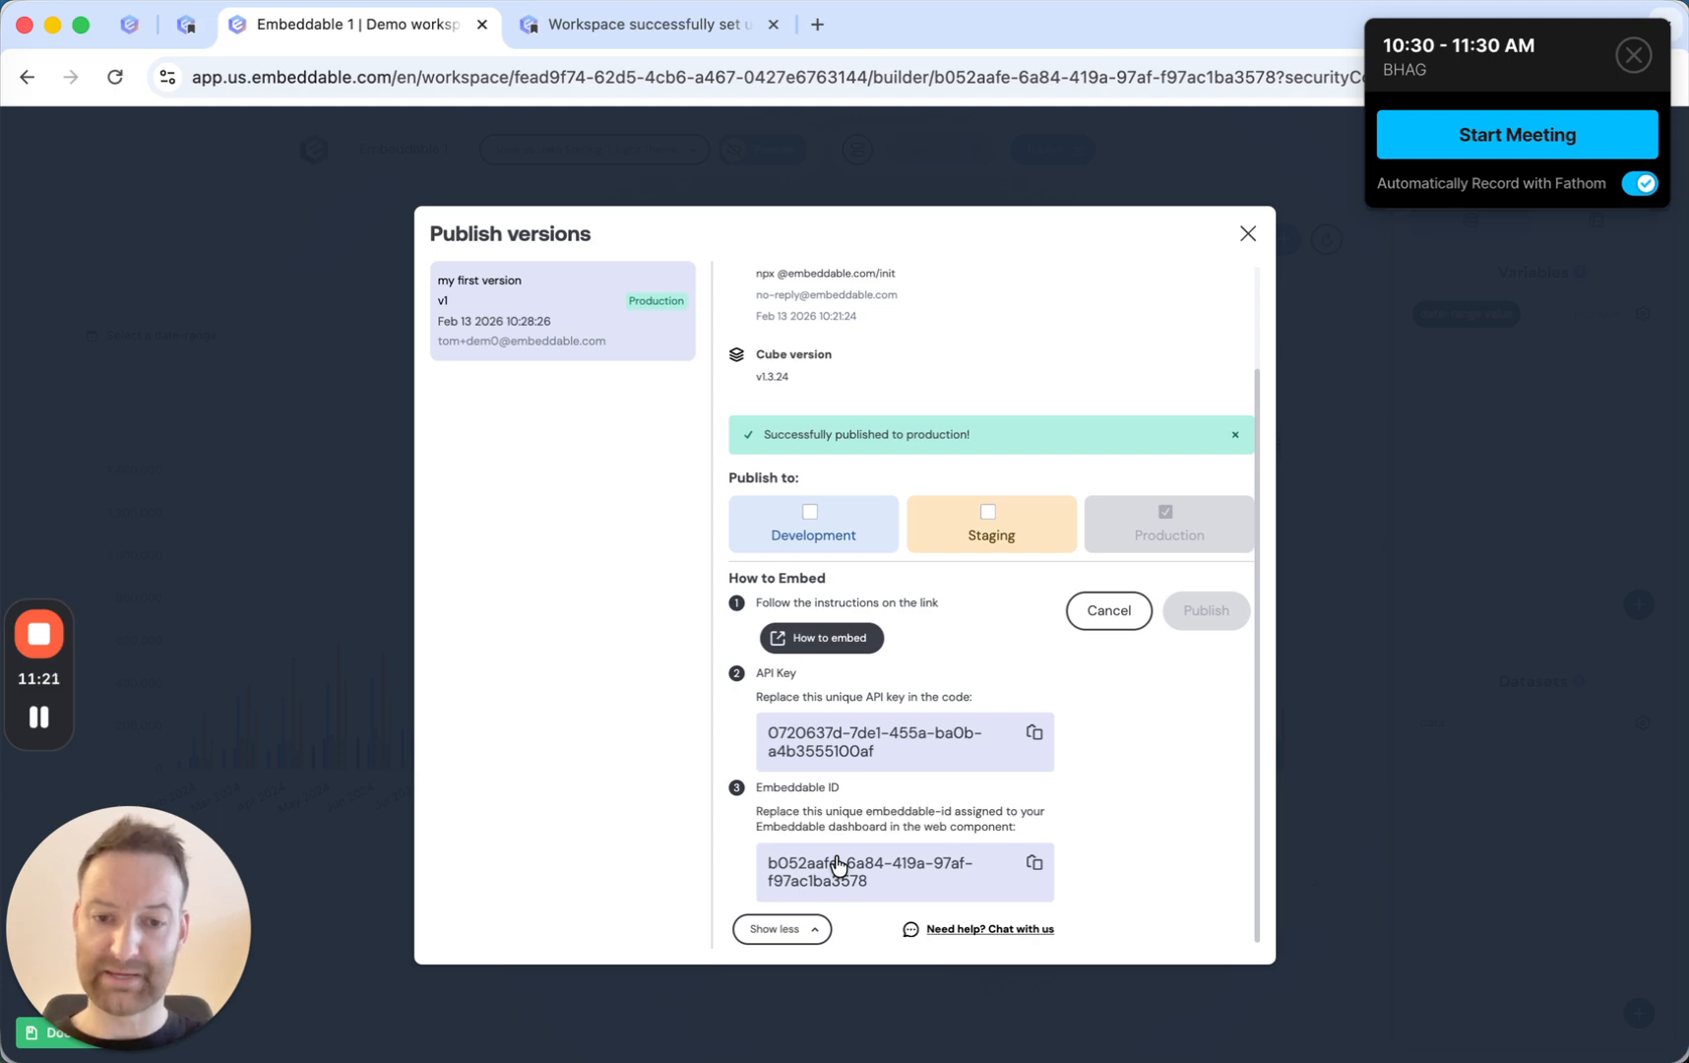
pyautogui.press('super+Tab')
pyautogui.click(787, 218)
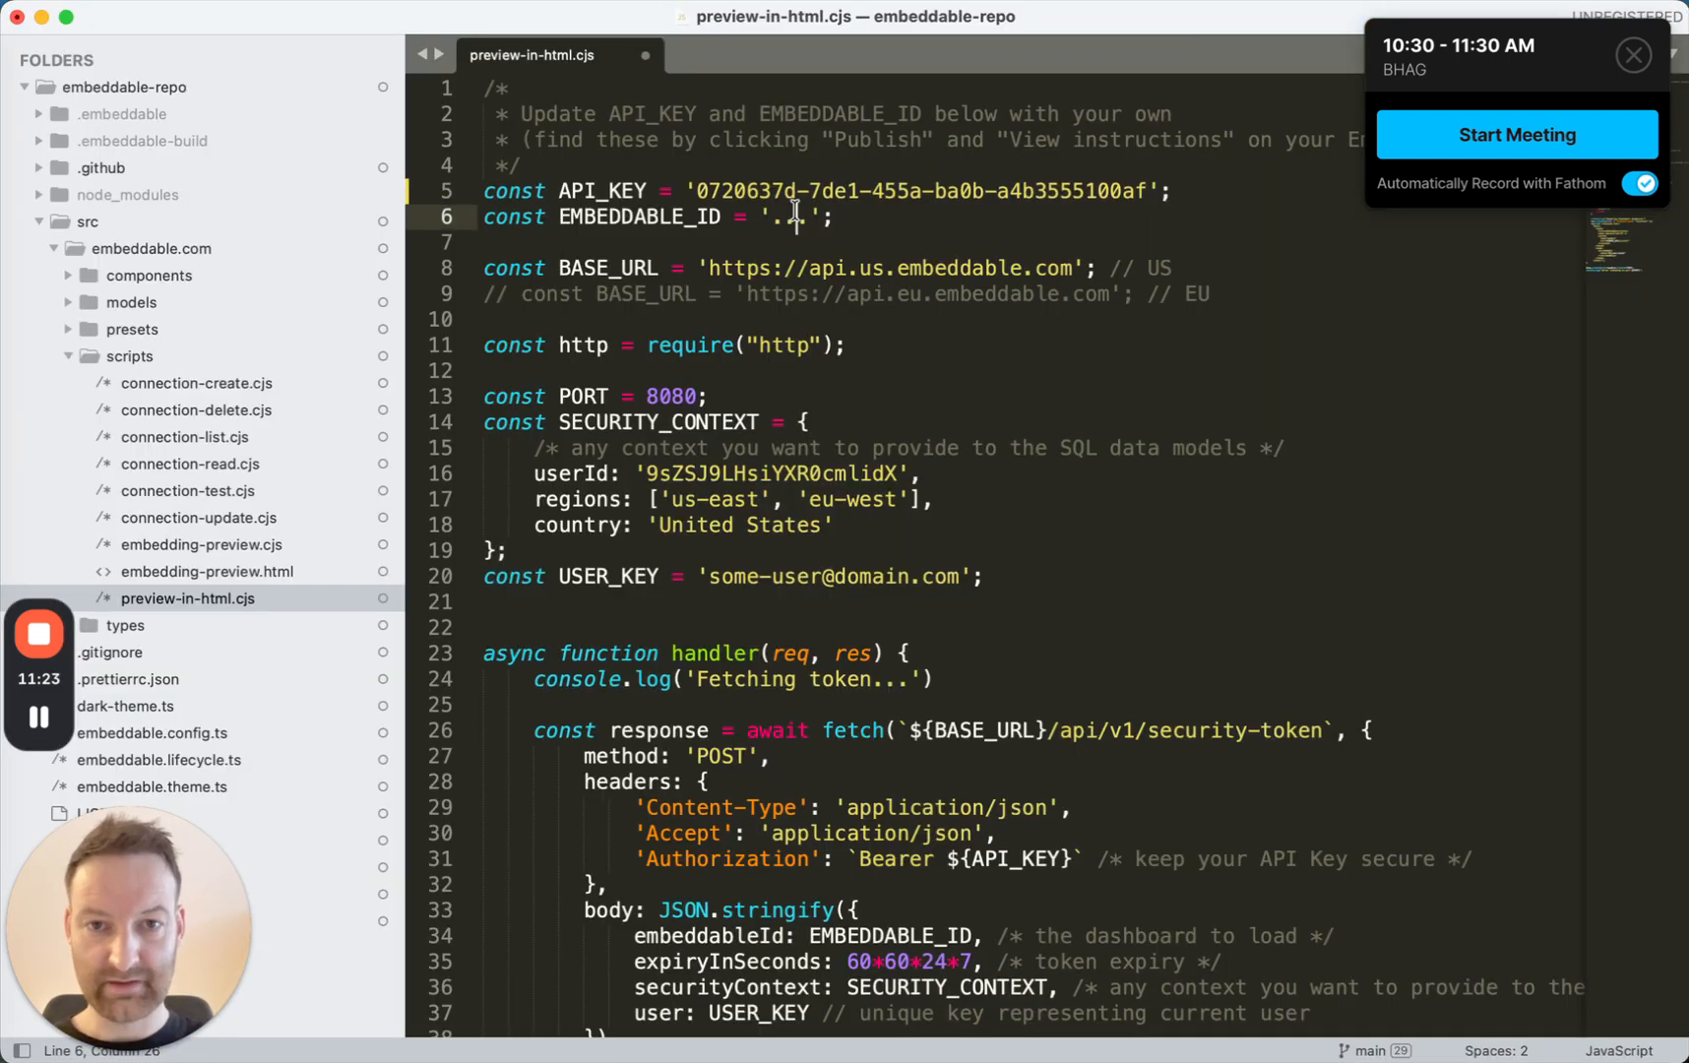
pyautogui.doubleClick(787, 218)
pyautogui.press('super+v')
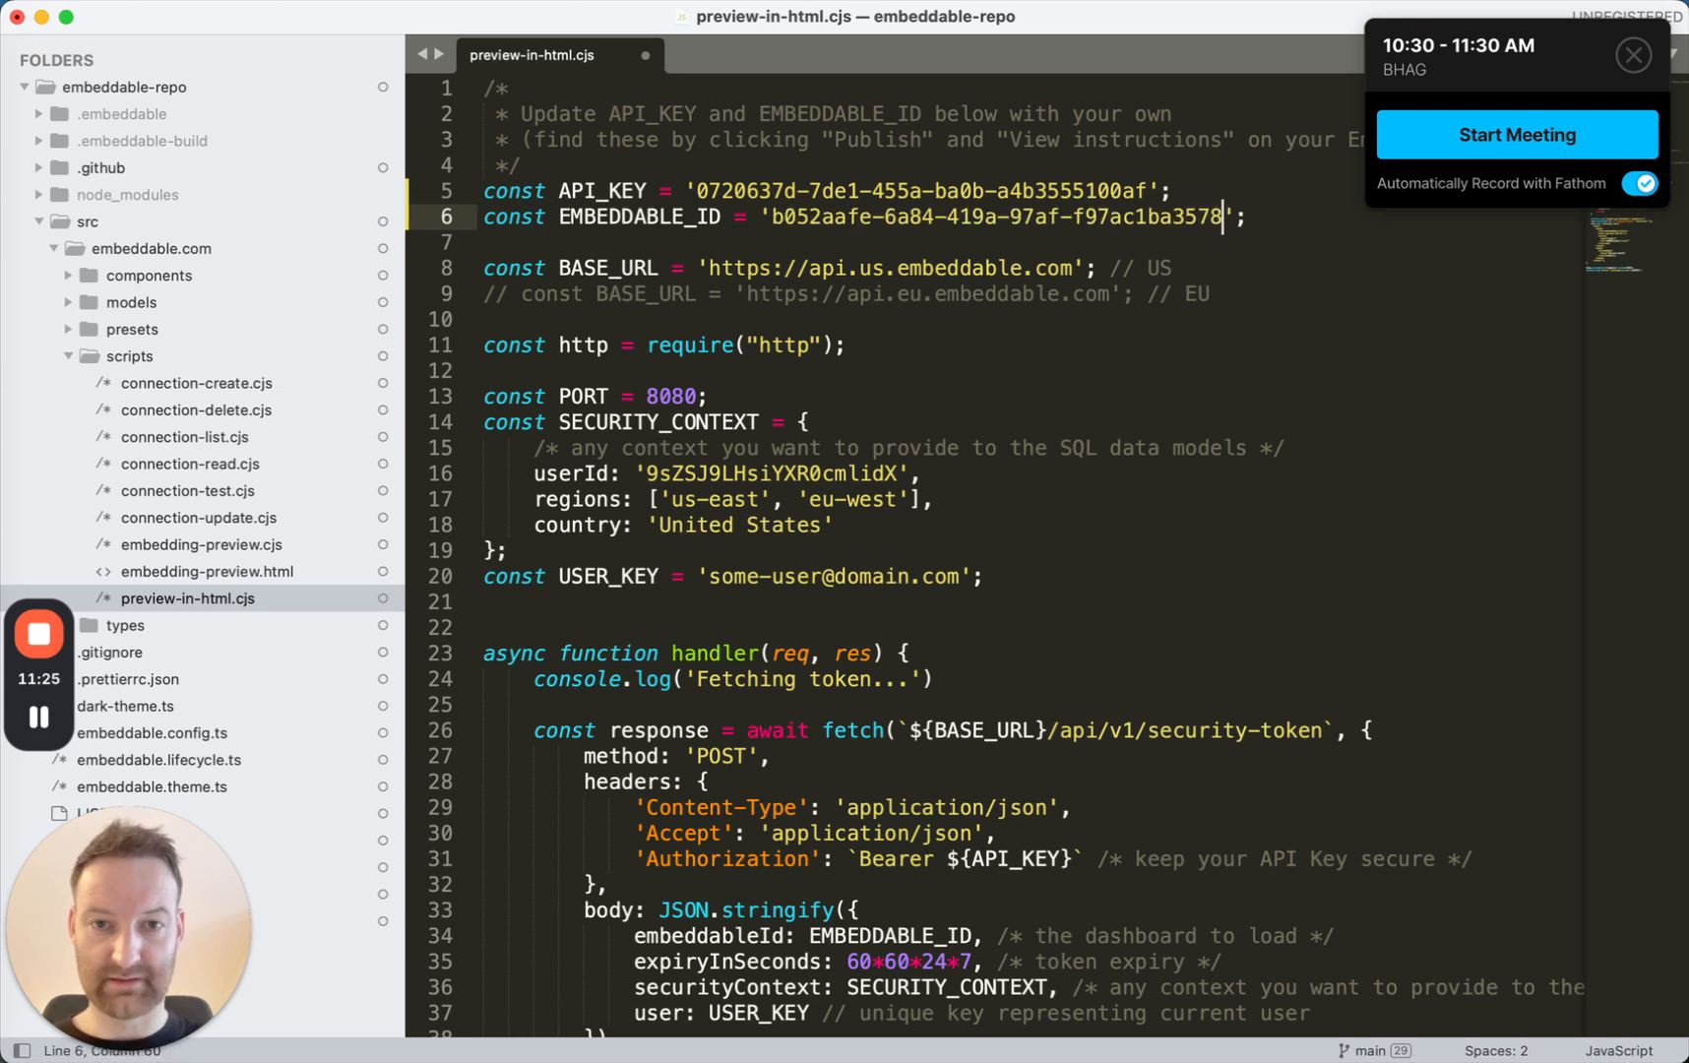
pyautogui.click(872, 266)
pyautogui.click(823, 266)
pyautogui.press('super+s')
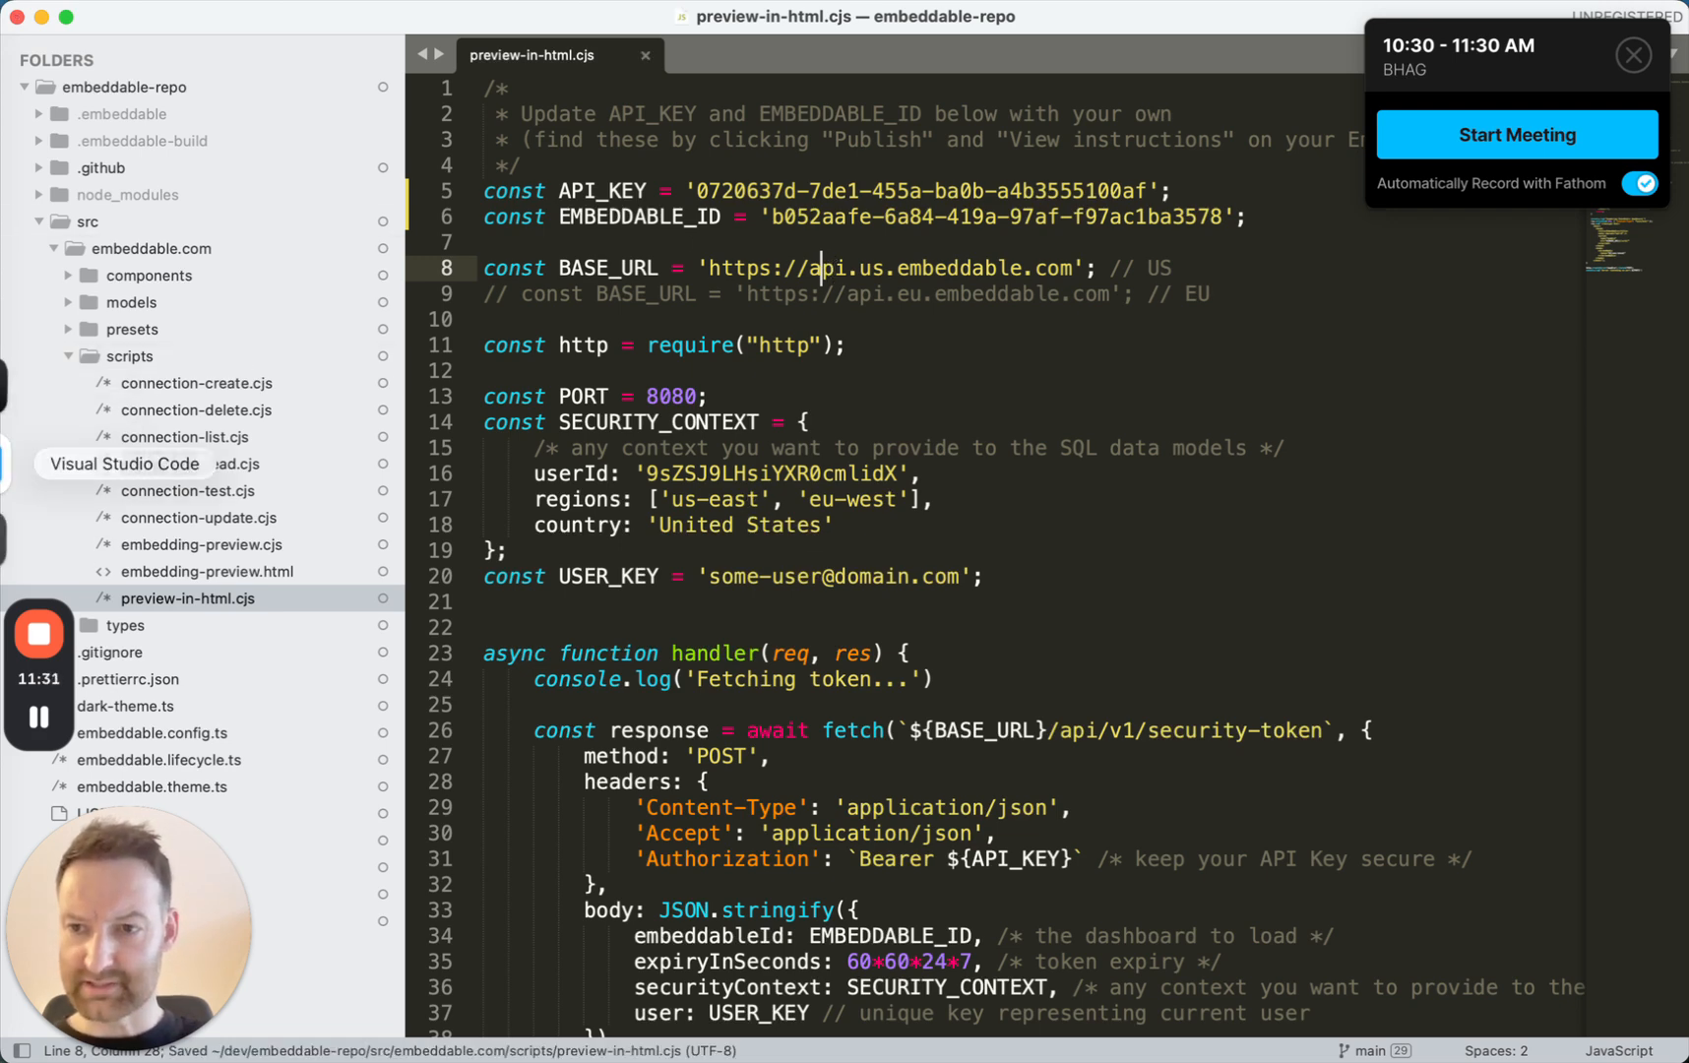
# Switch to the terminal and run node src/embeddable.com/scripts/preview-in-html.cjs from the embeddable-repo folder on a cleared screen.
pyautogui.click(24, 406)
pyautogui.press('Return')
pyautogui.press('Return')
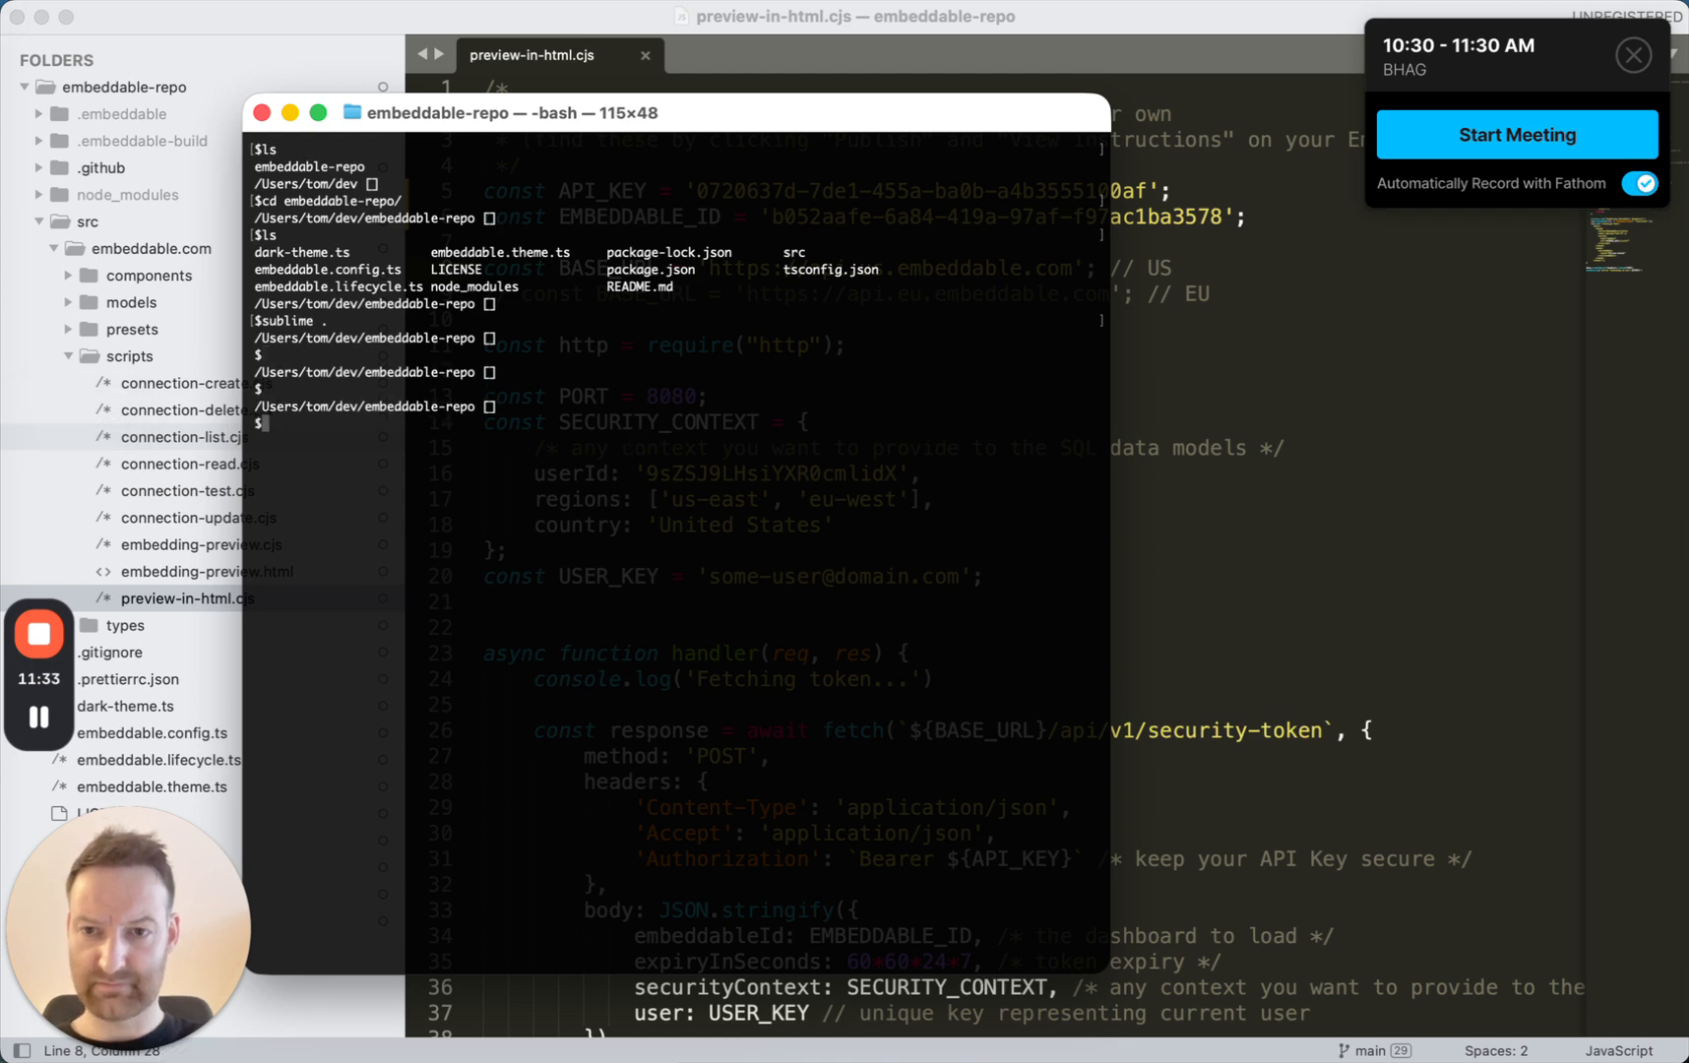
pyautogui.press('super+k')
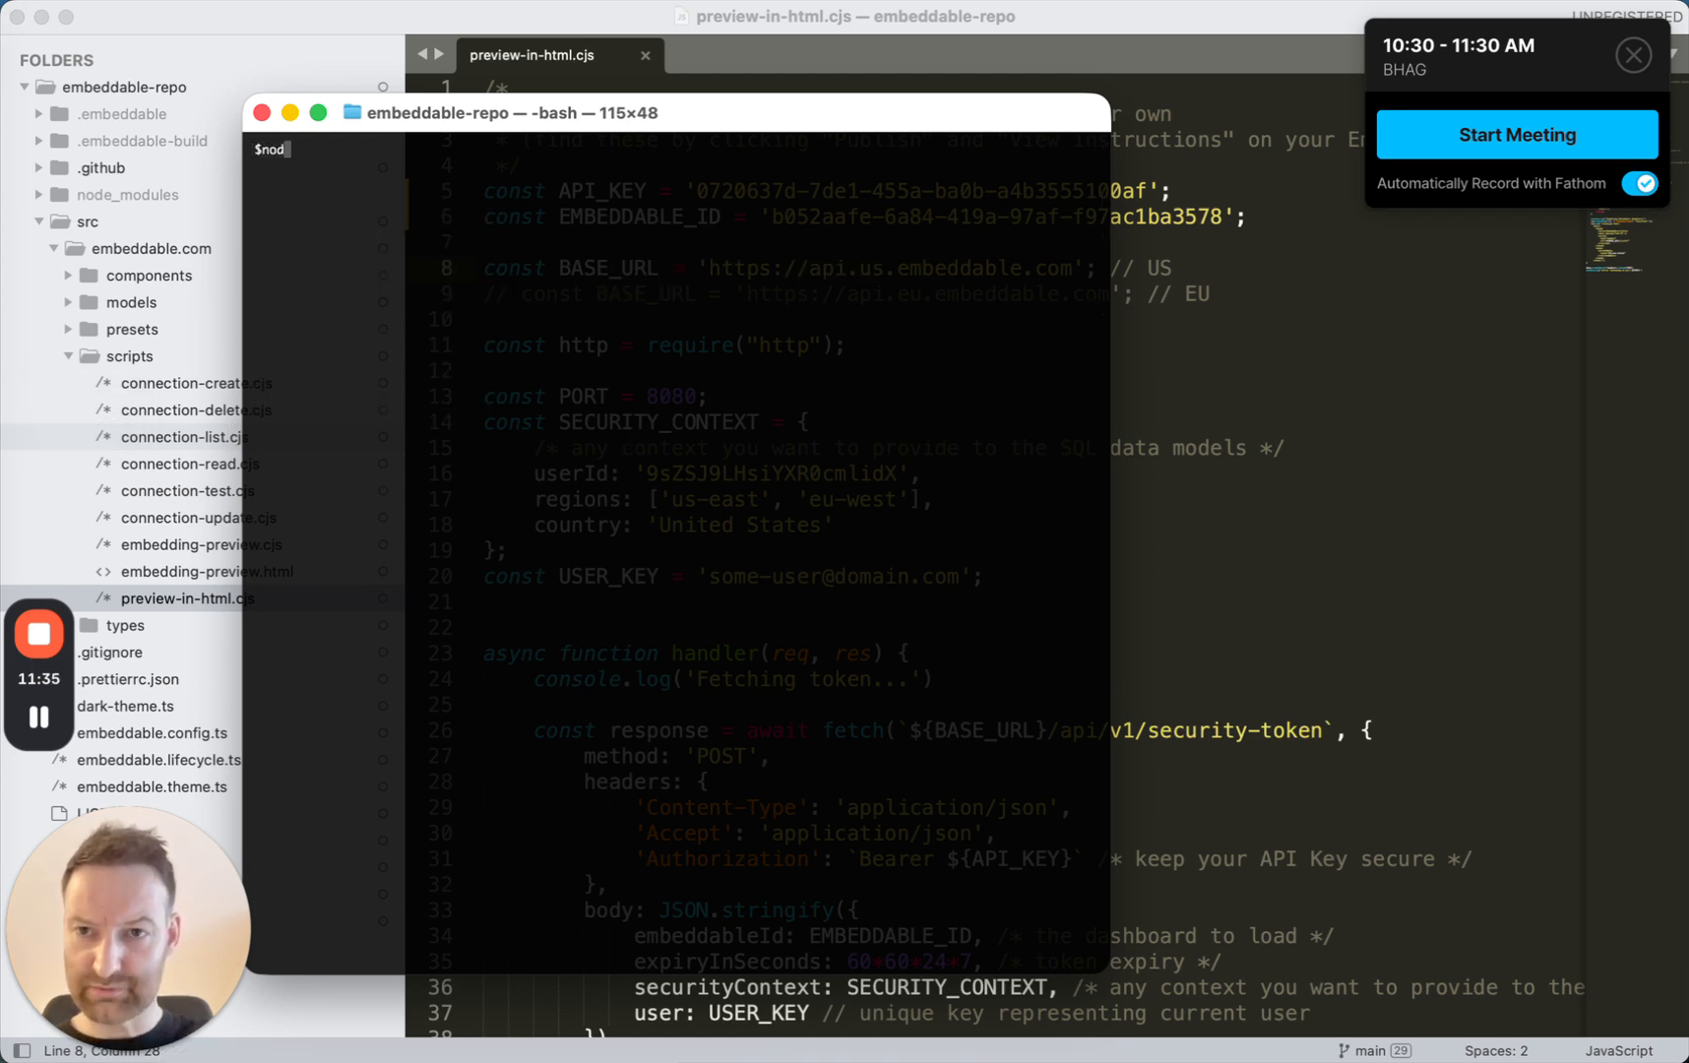
pyautogui.write('node')
pyautogui.press('Tab')
pyautogui.press('Tab')
pyautogui.write('sr')
pyautogui.press('Tab')
pyautogui.press('Tab')
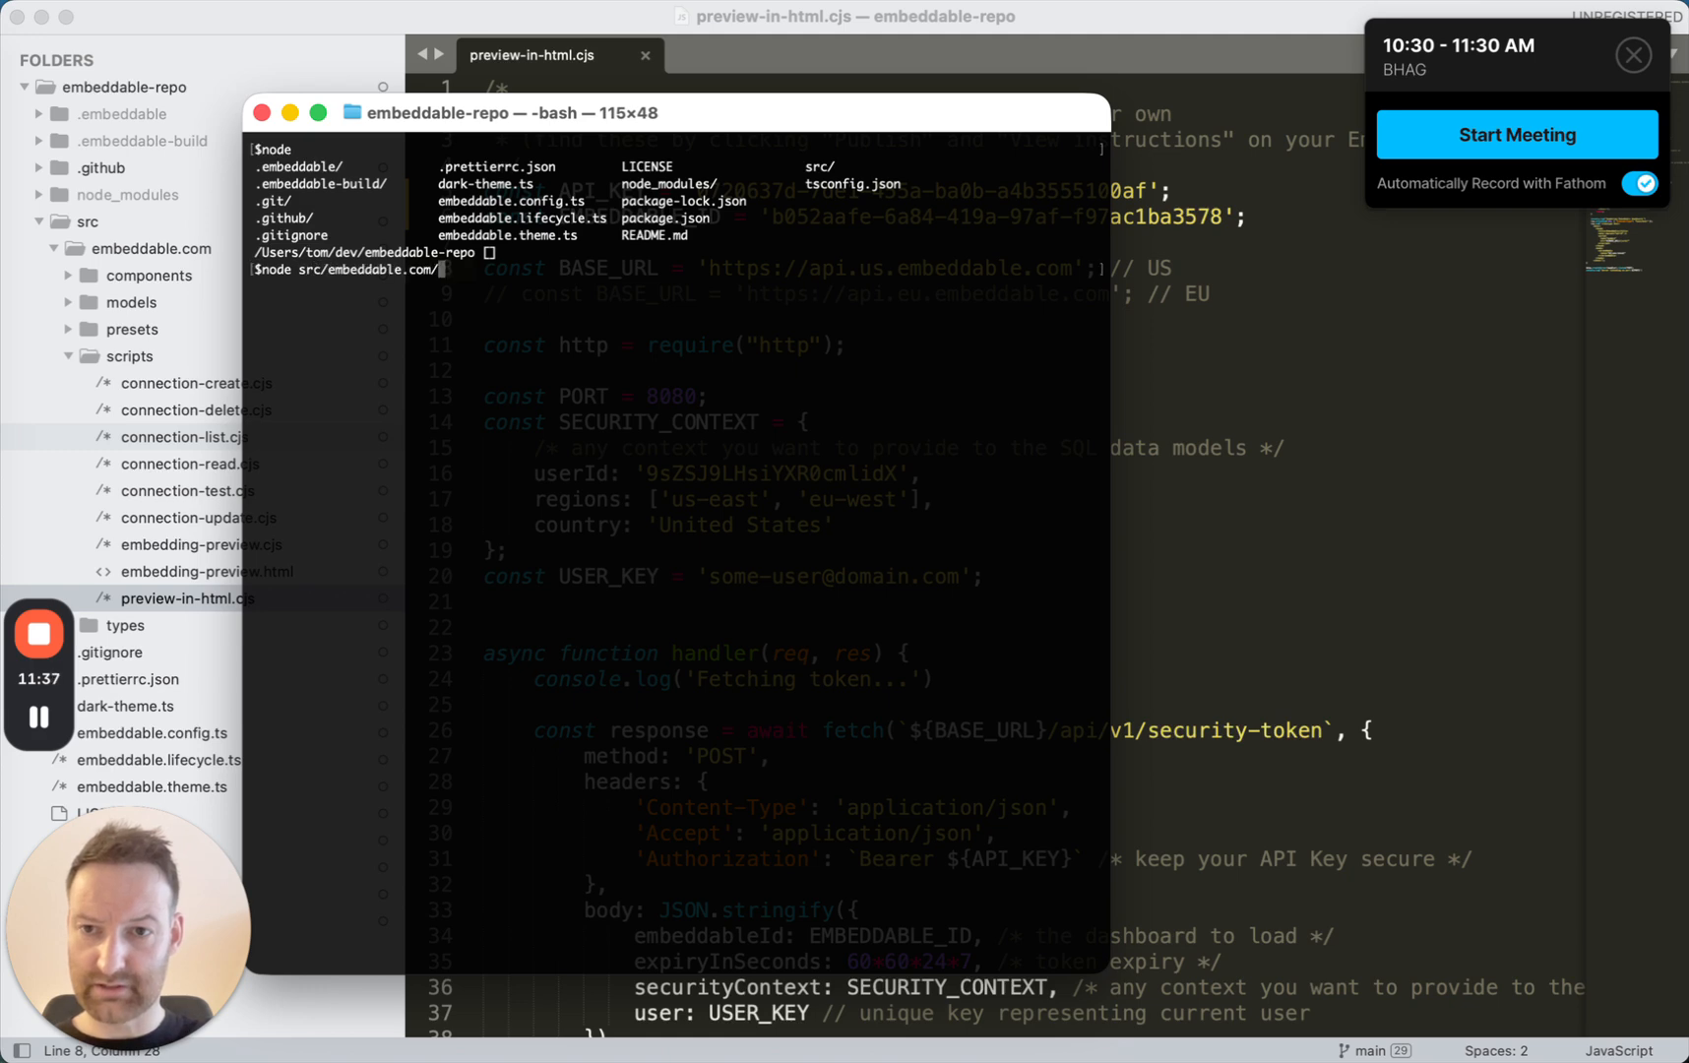
pyautogui.press('Tab')
pyautogui.press('Tab')
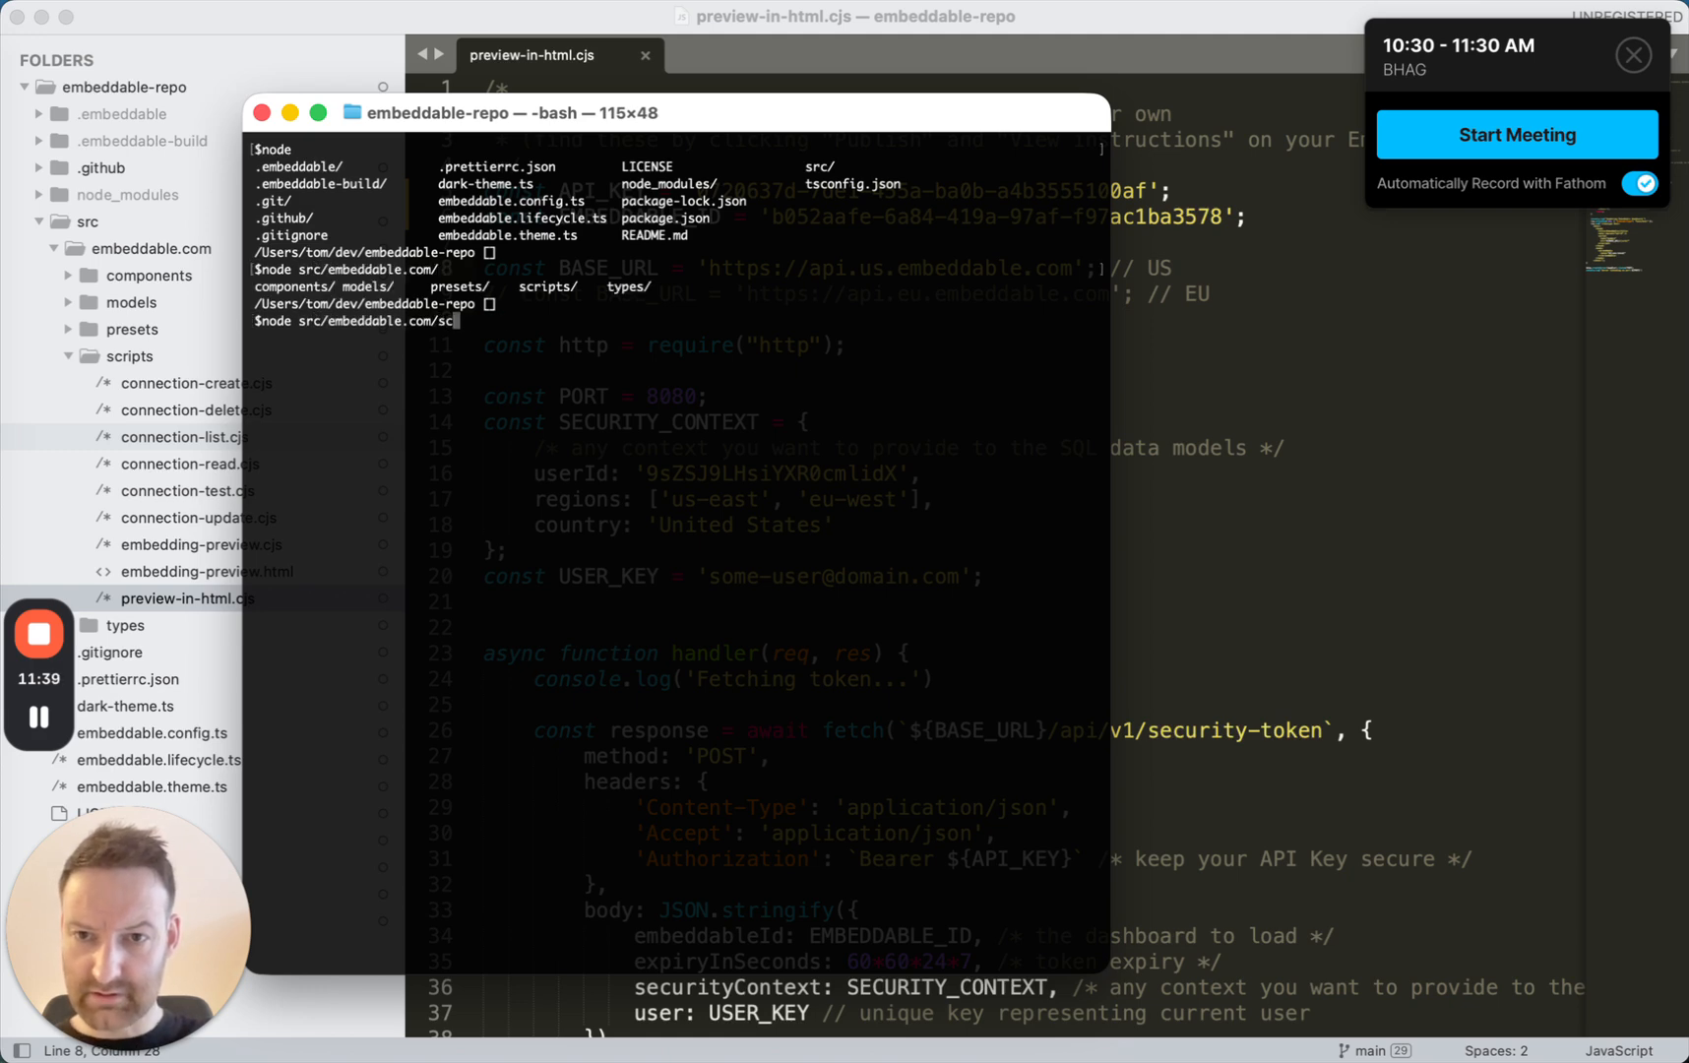
pyautogui.write('sc')
pyautogui.press('Tab')
pyautogui.hotkey('ctrl', 'l')
pyautogui.press('Tab')
pyautogui.press('Tab')
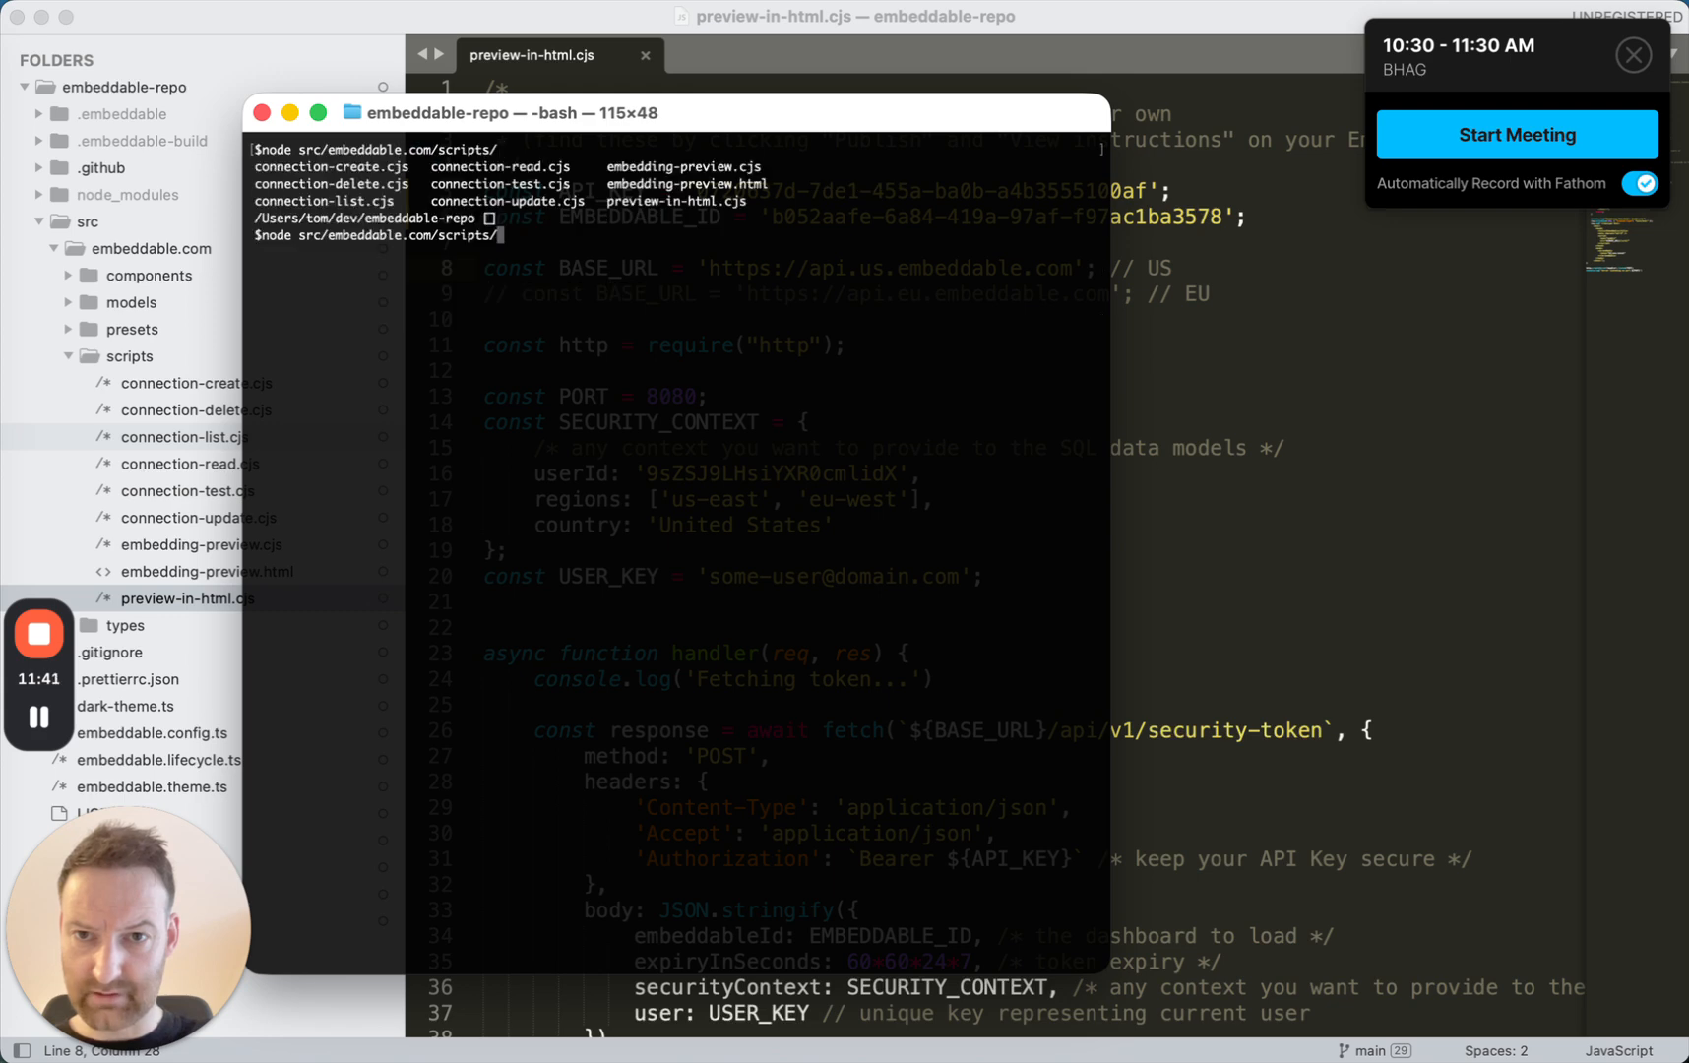
pyautogui.write('p')
pyautogui.press('Tab')
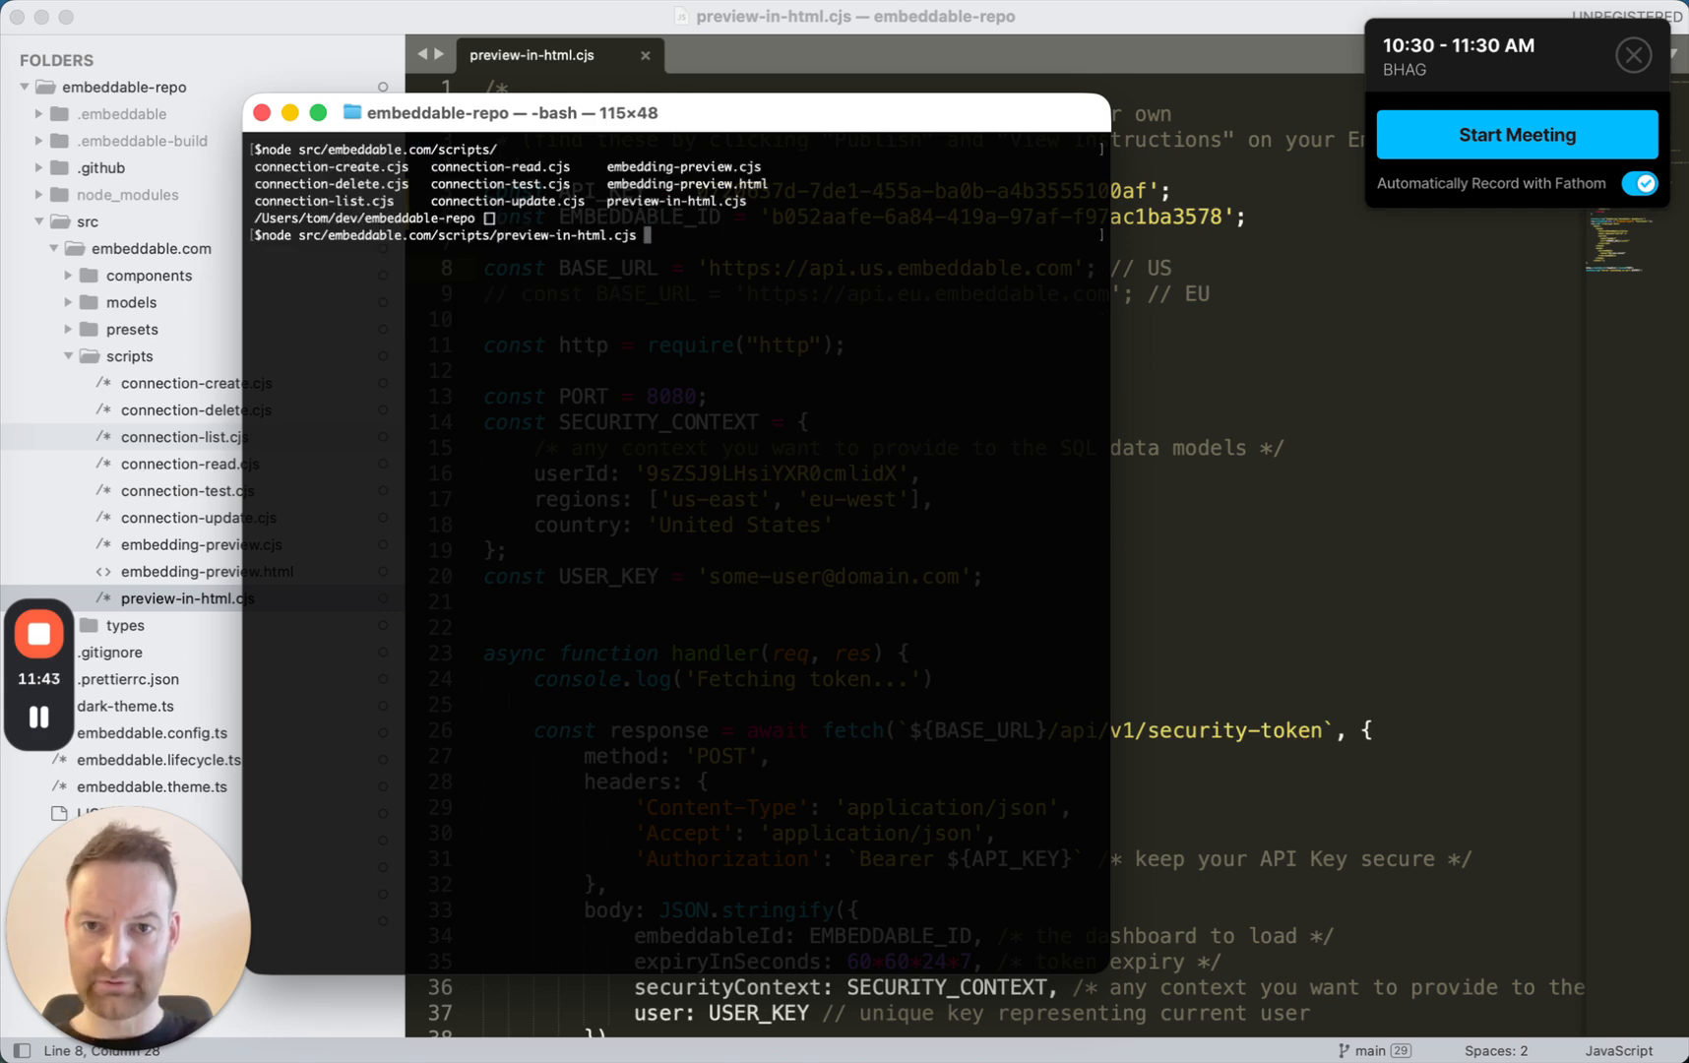
pyautogui.hotkey('ctrl', 'l')
pyautogui.press('Return')
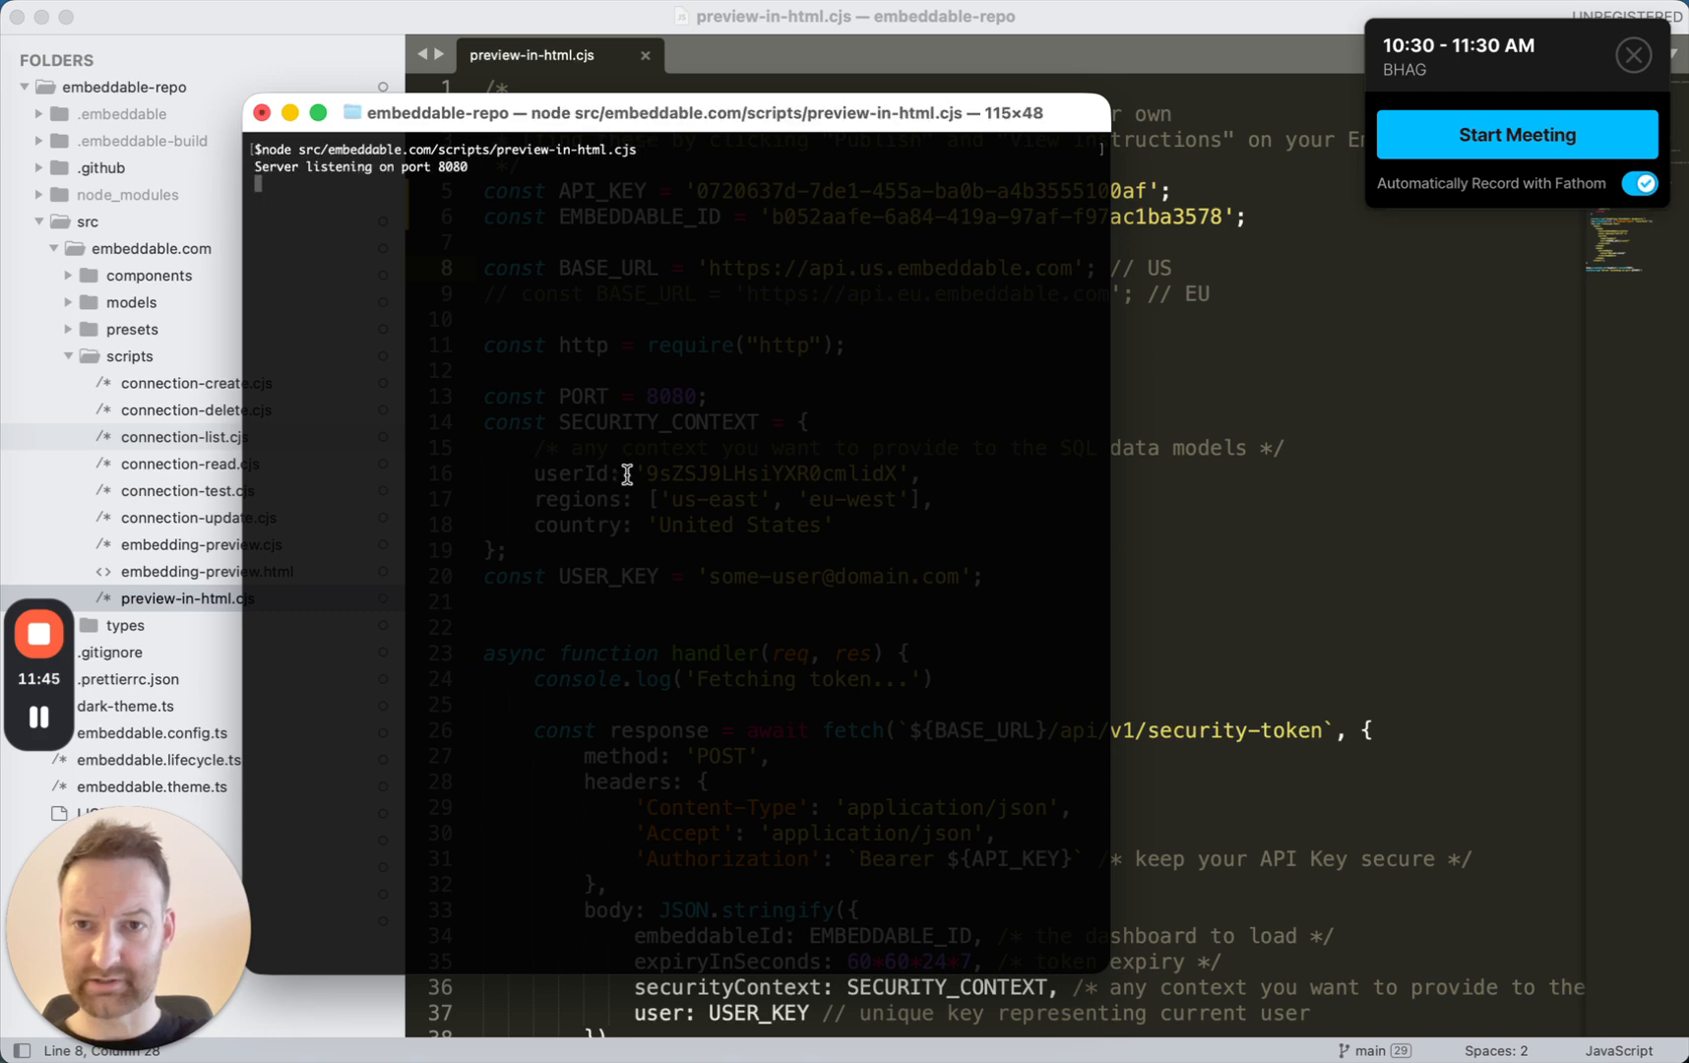
# Open localhost:8080 in a new Chrome tab and set the embedded dashboard's date-range picker to Last 30 days.
pyautogui.doubleClick(453, 168)
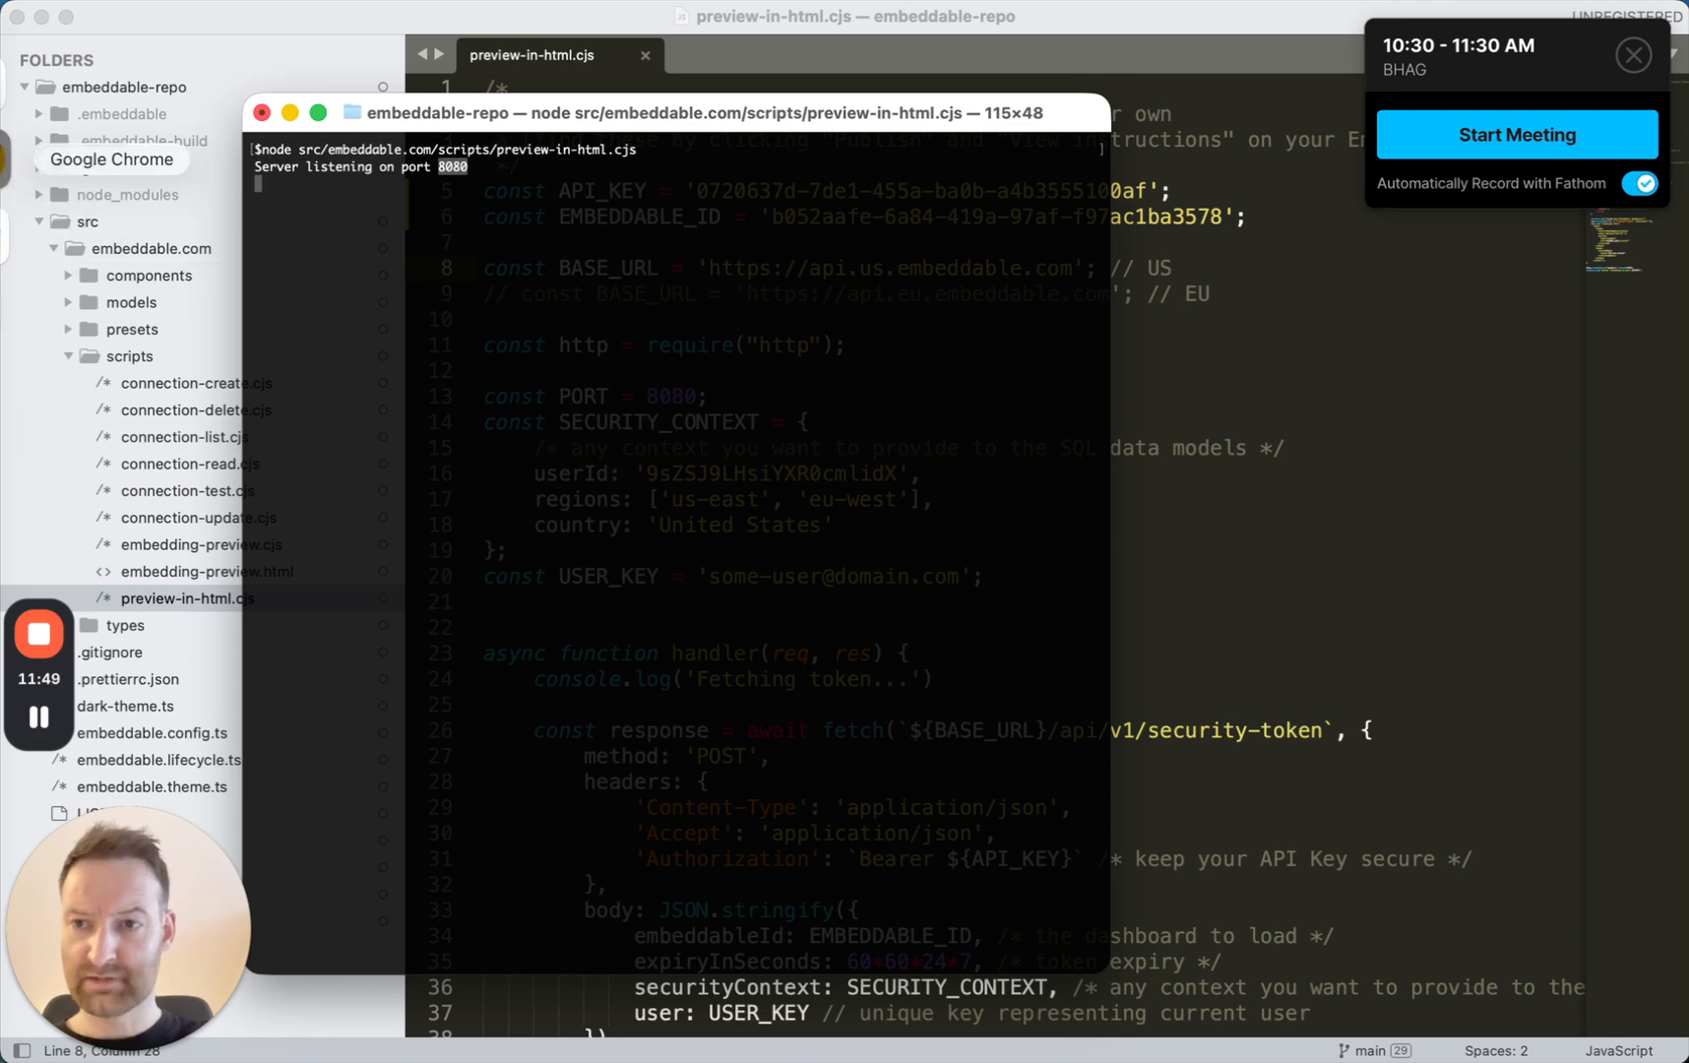
pyautogui.click(4, 157)
pyautogui.press('super+t')
pyautogui.write('local')
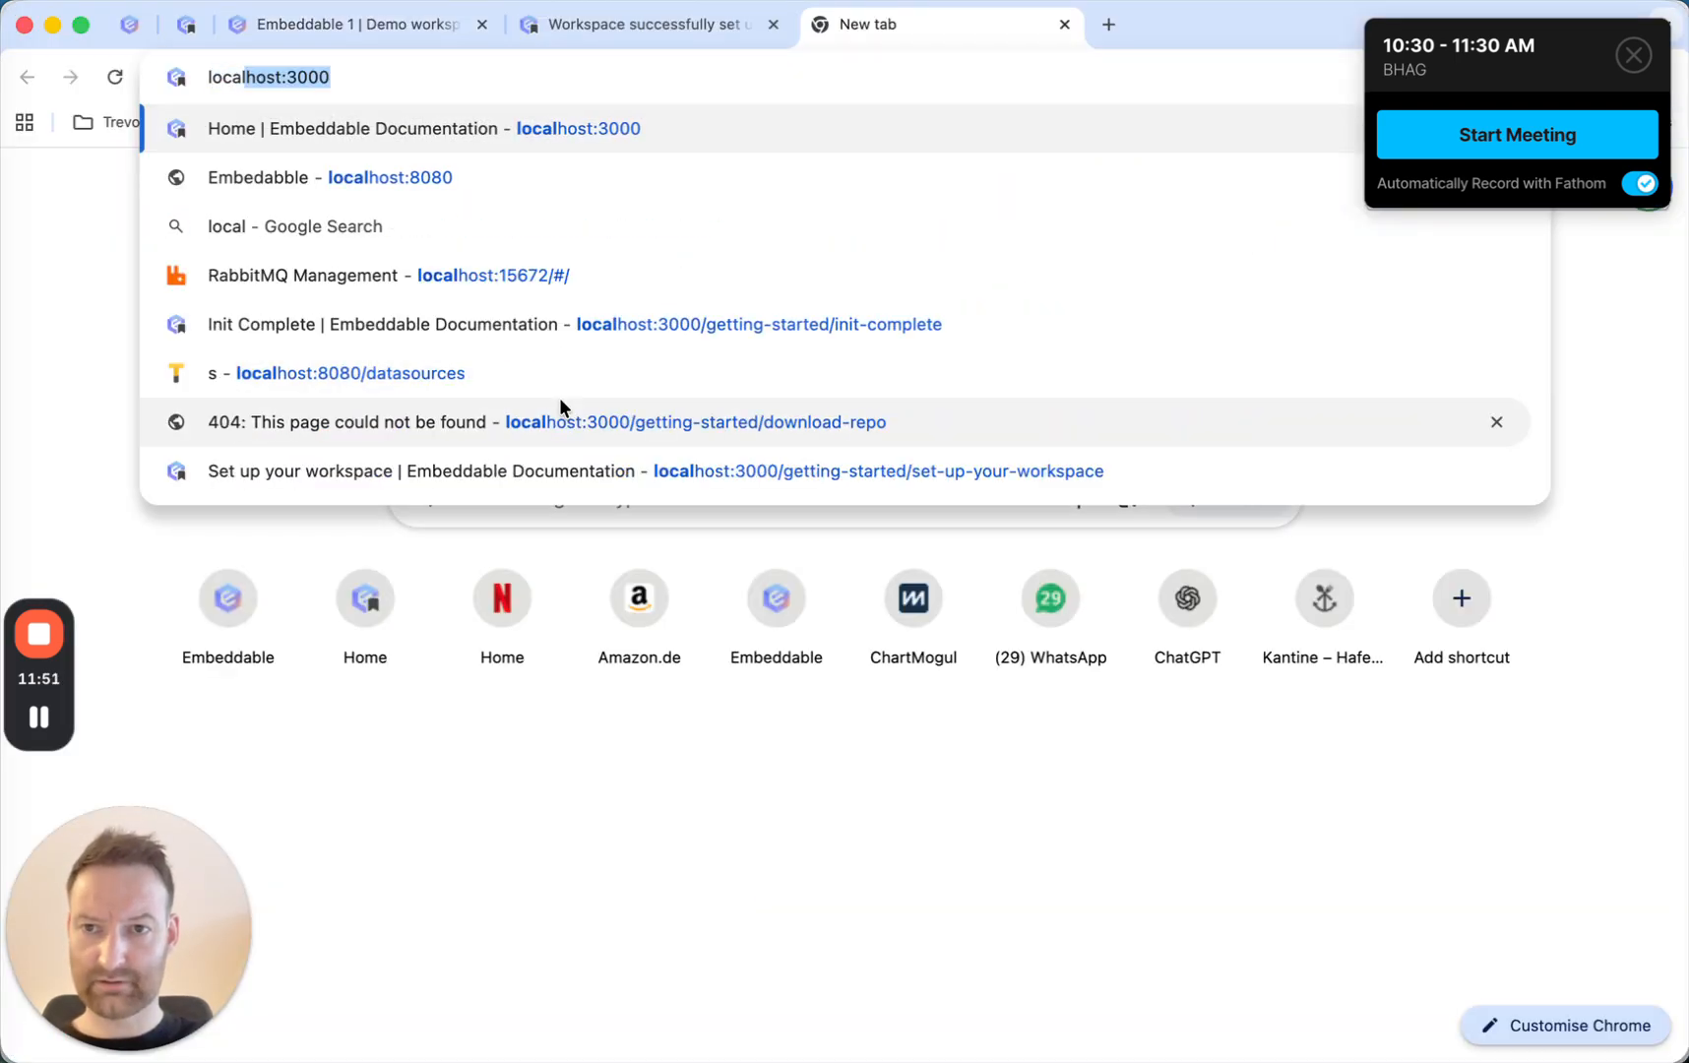
pyautogui.write('host:8080')
pyautogui.press('Return')
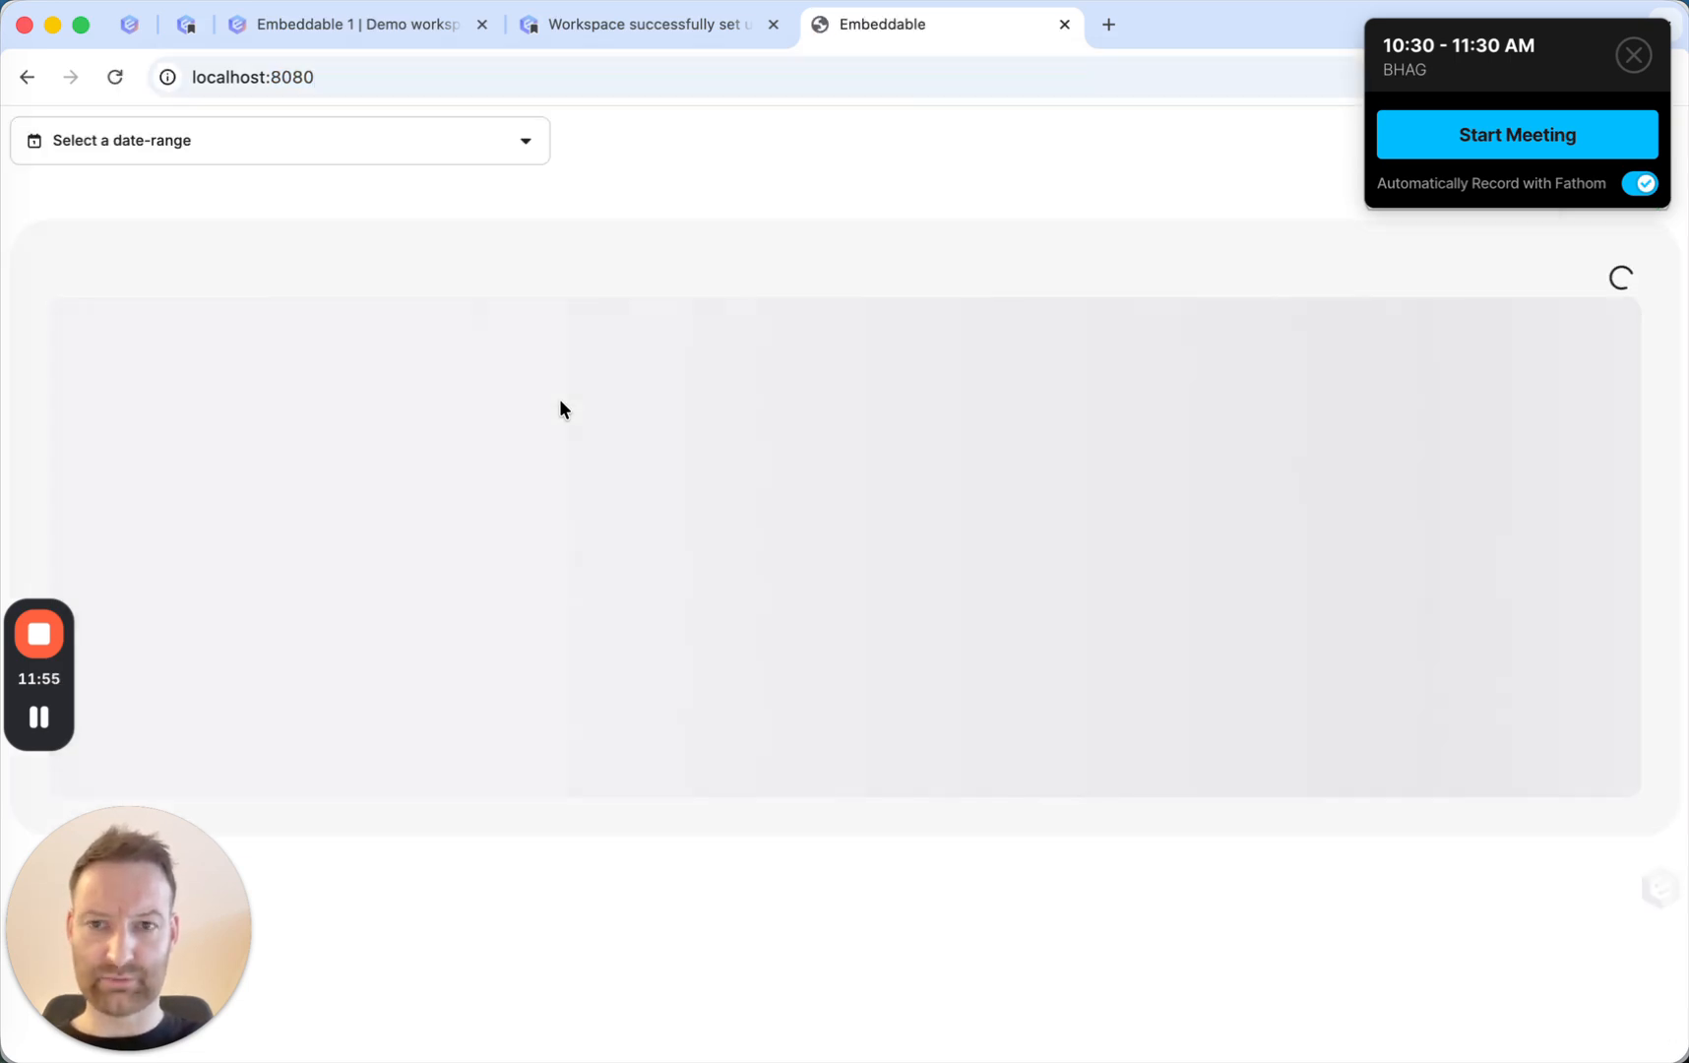
pyautogui.click(378, 141)
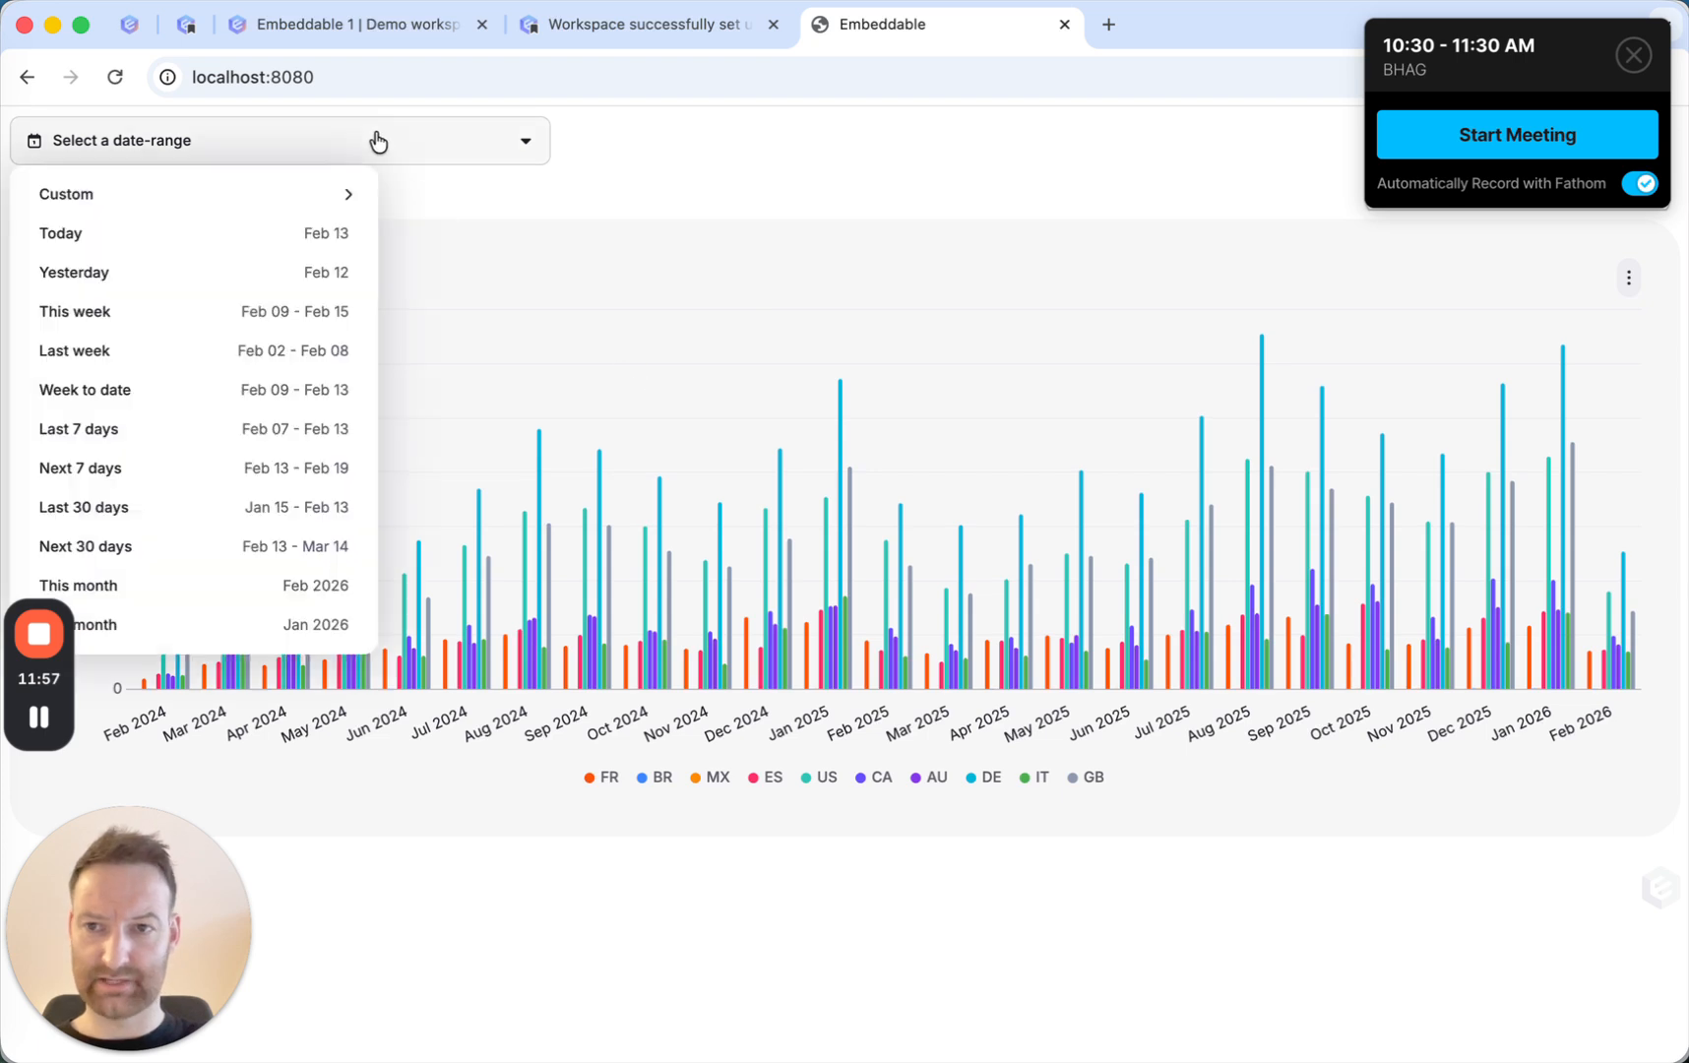
pyautogui.click(145, 522)
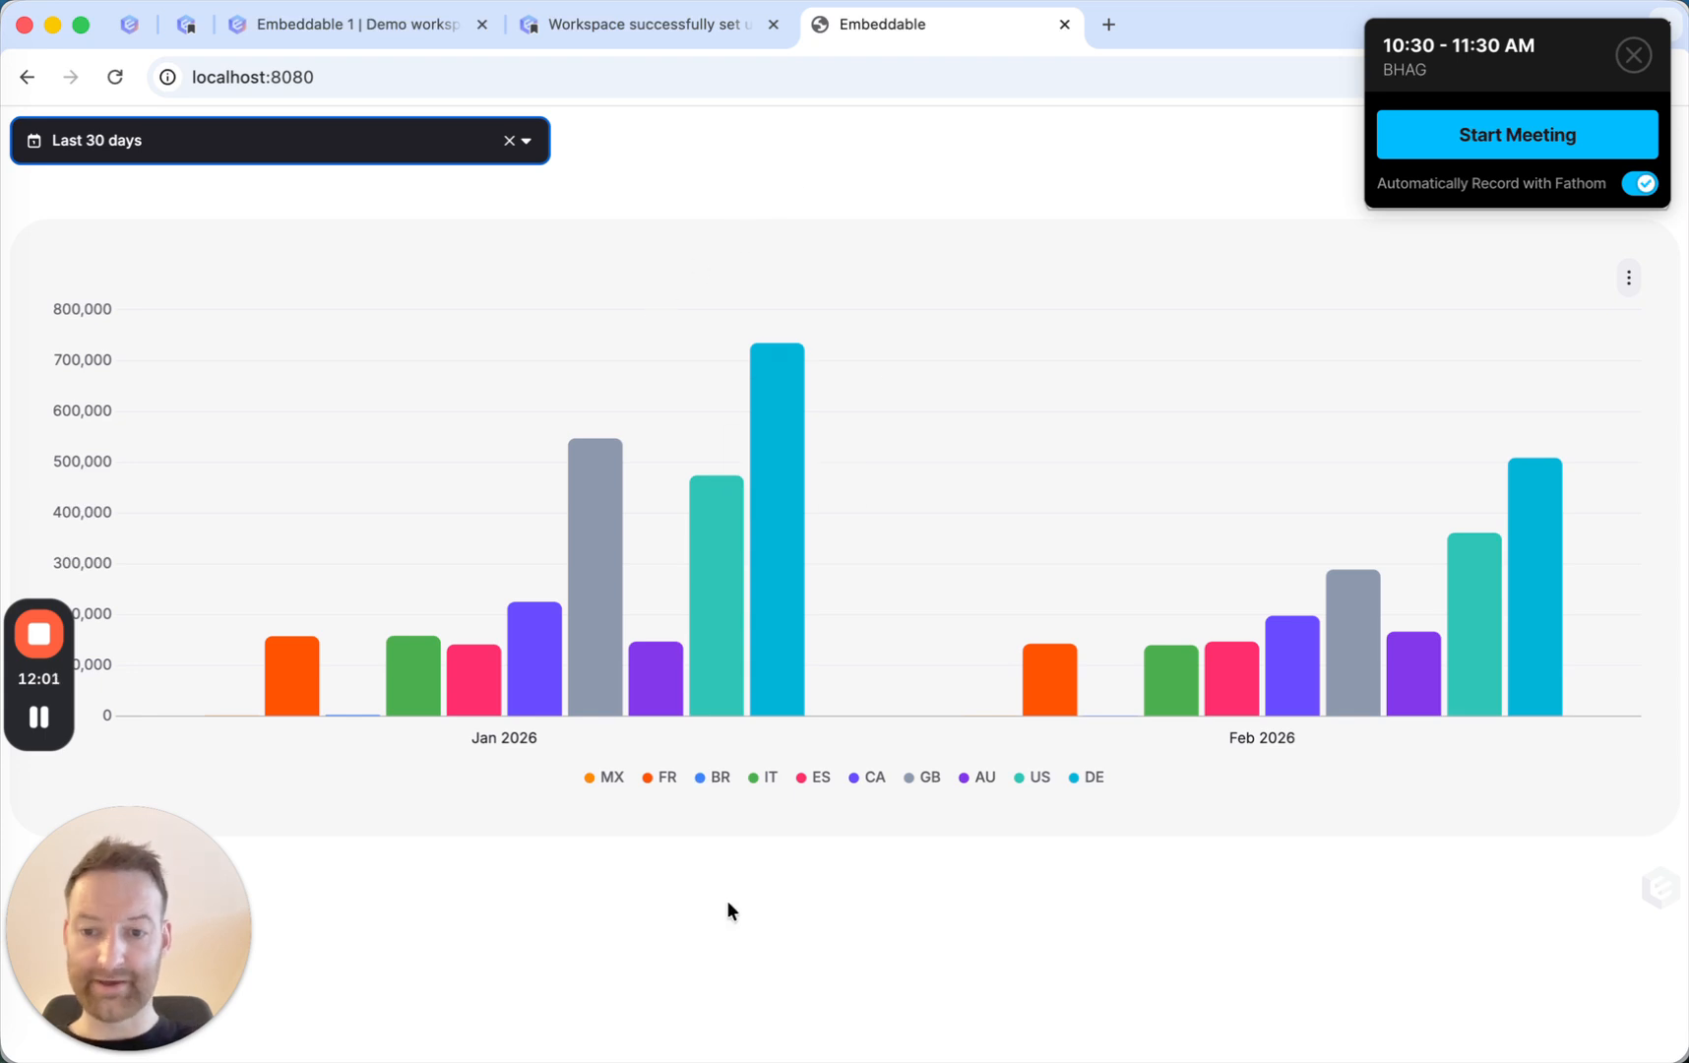
# View the source of the localhost:8080 page and examine the script tag that loads Embeddable.
pyautogui.rightClick(774, 873)
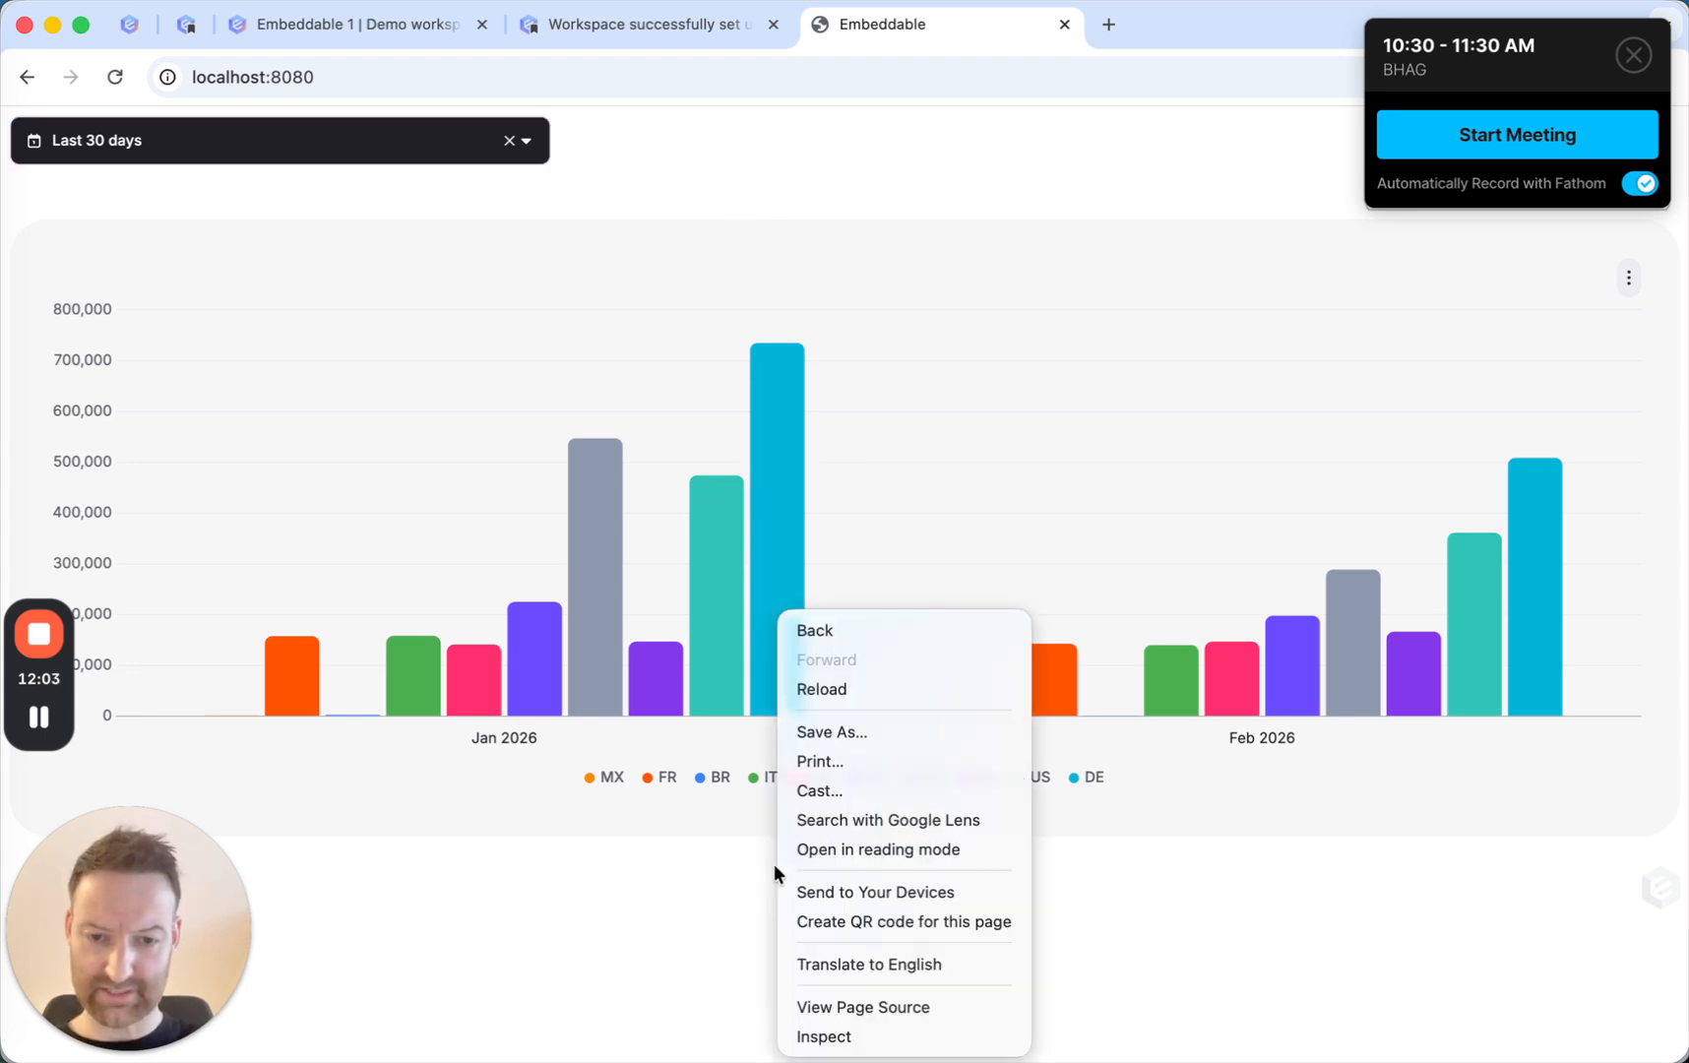
pyautogui.click(868, 1008)
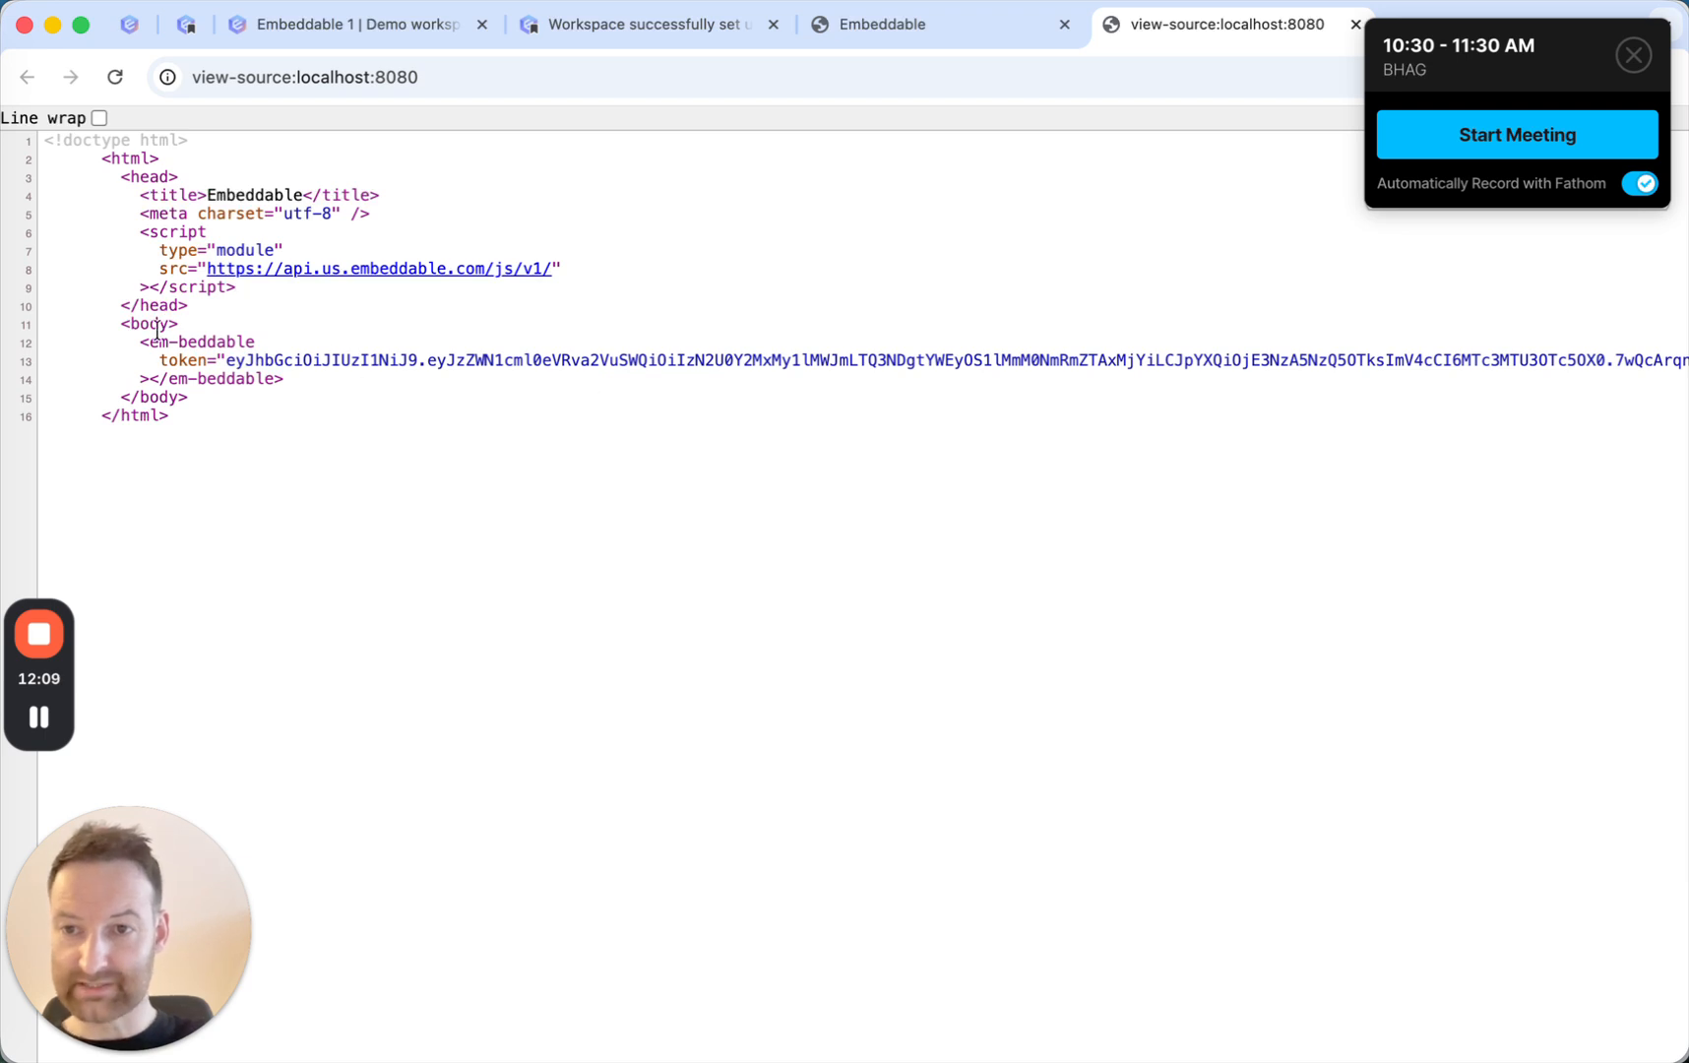
pyautogui.moveTo(136, 229); pyautogui.dragTo(236, 288)
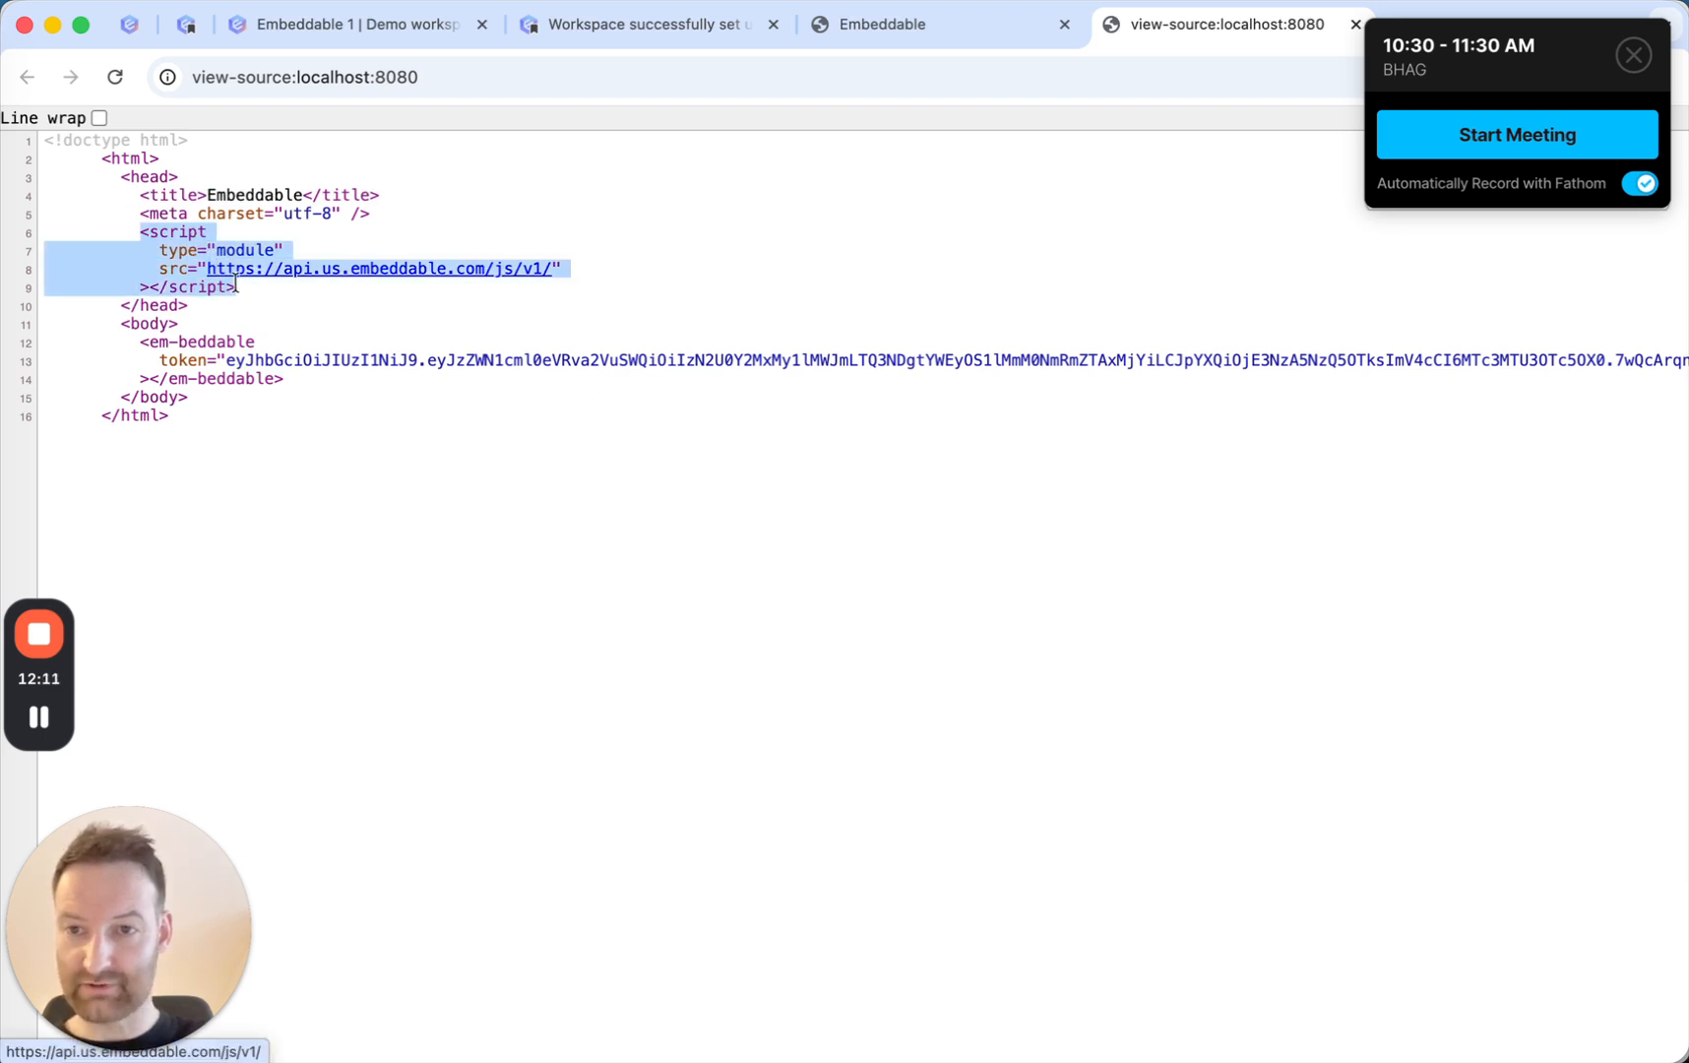
pyautogui.click(251, 295)
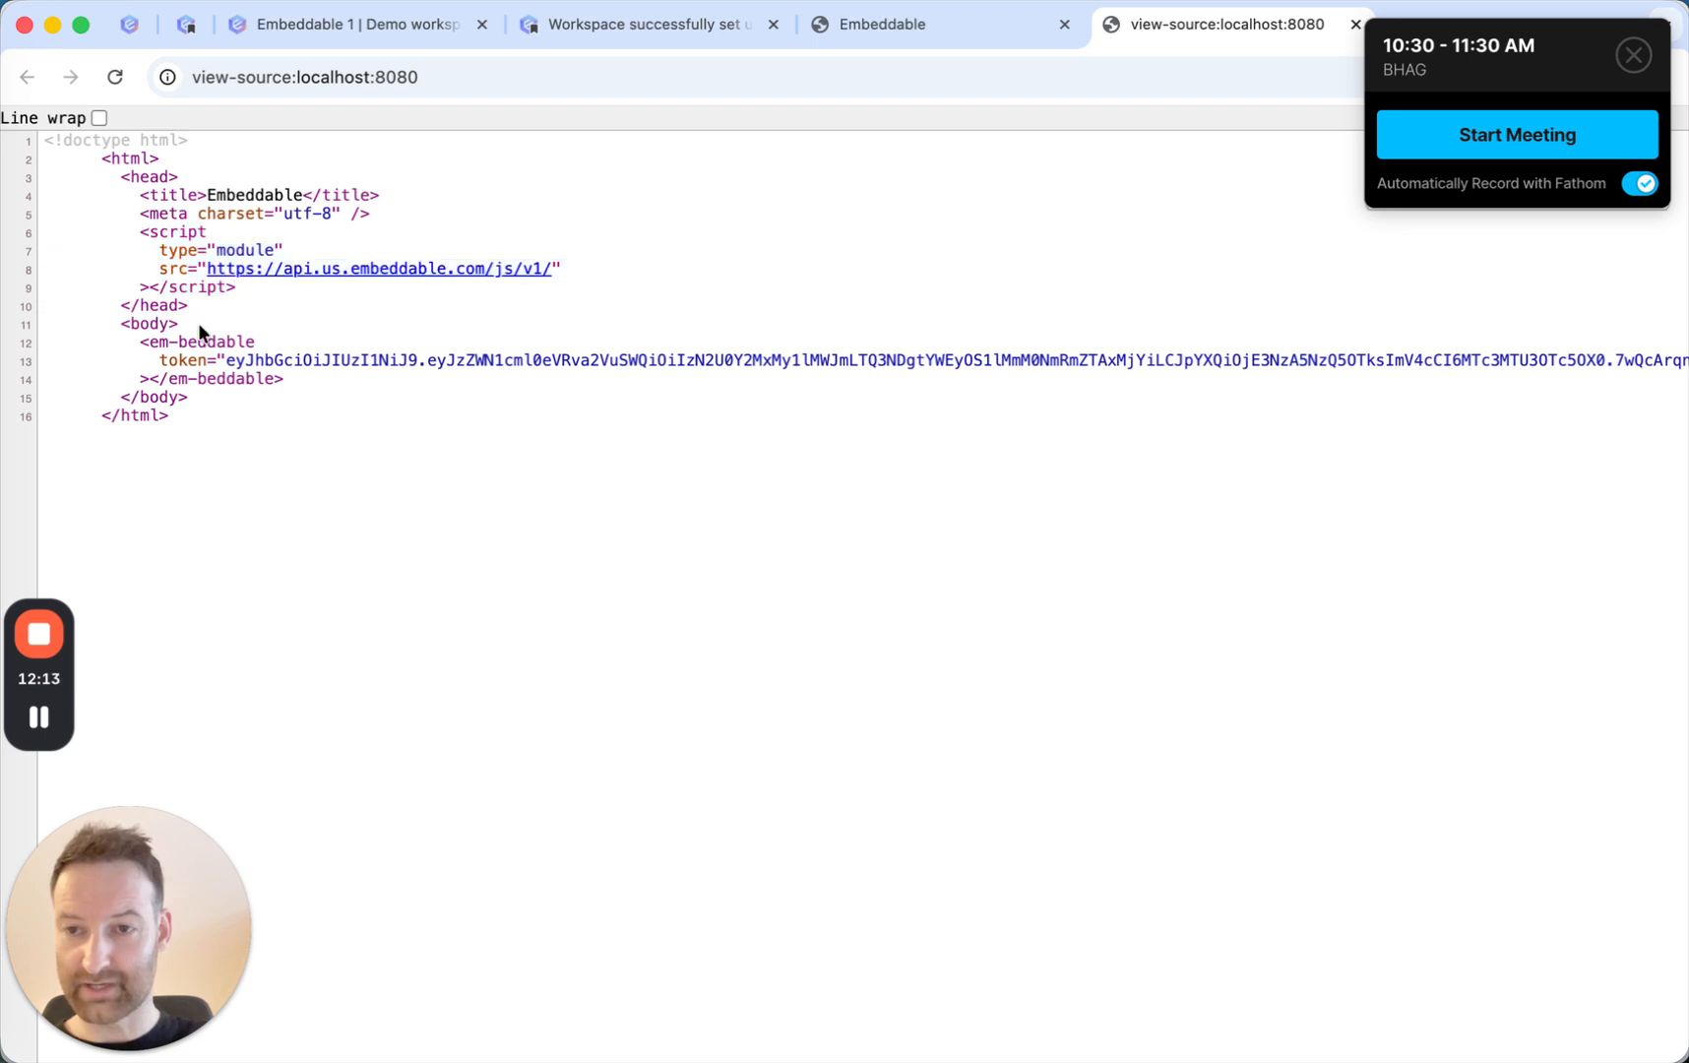
# Examine the em-beddable element and its token attribute in the localhost:8080 page source.
pyautogui.moveTo(138, 339); pyautogui.dragTo(298, 379)
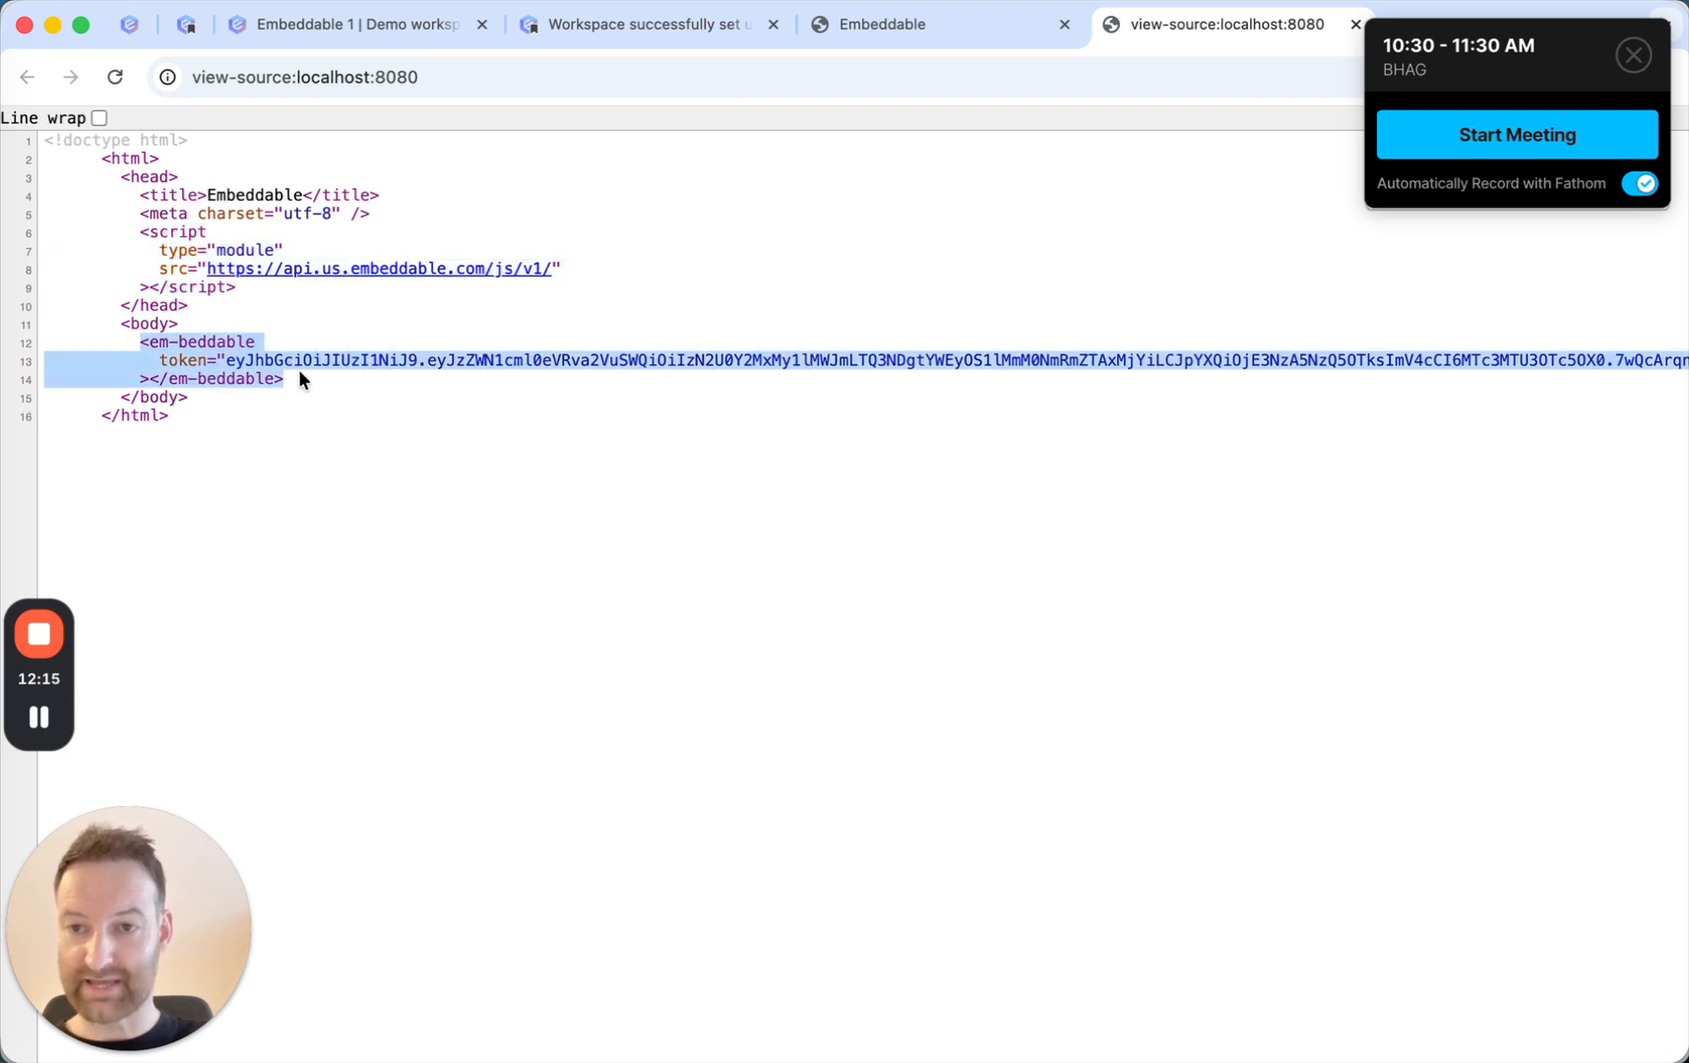
pyautogui.click(301, 371)
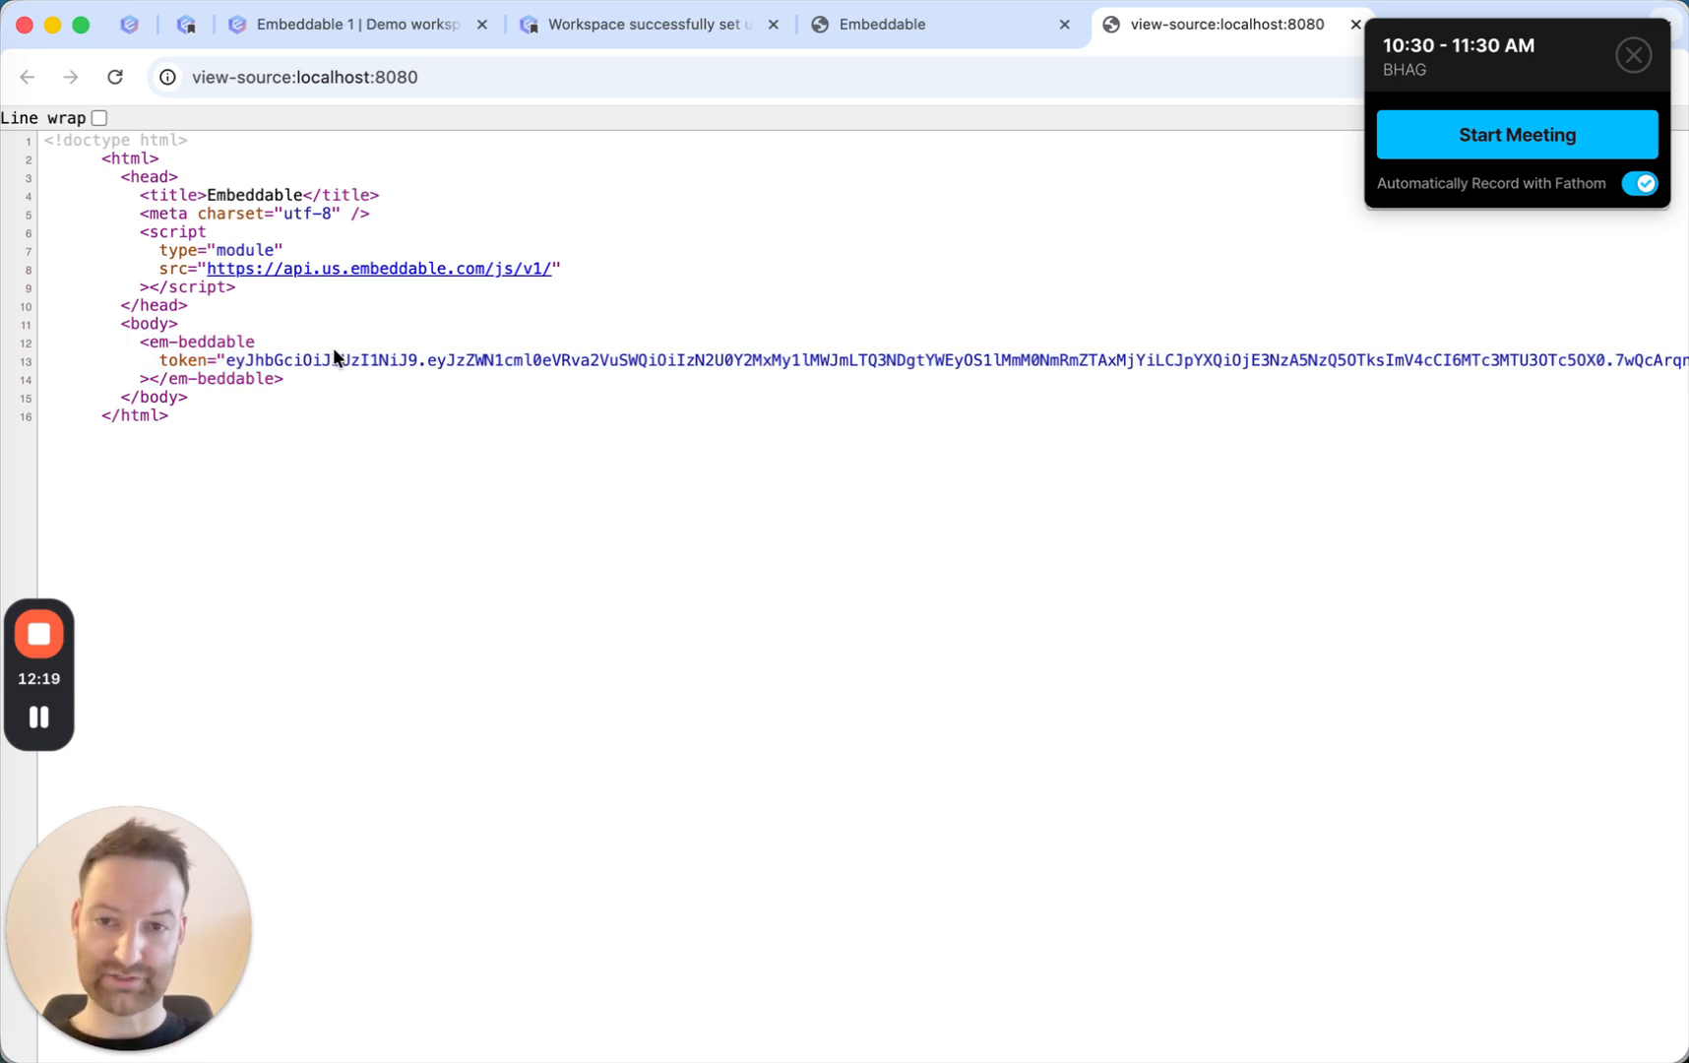
pyautogui.moveTo(229, 361); pyautogui.dragTo(753, 364)
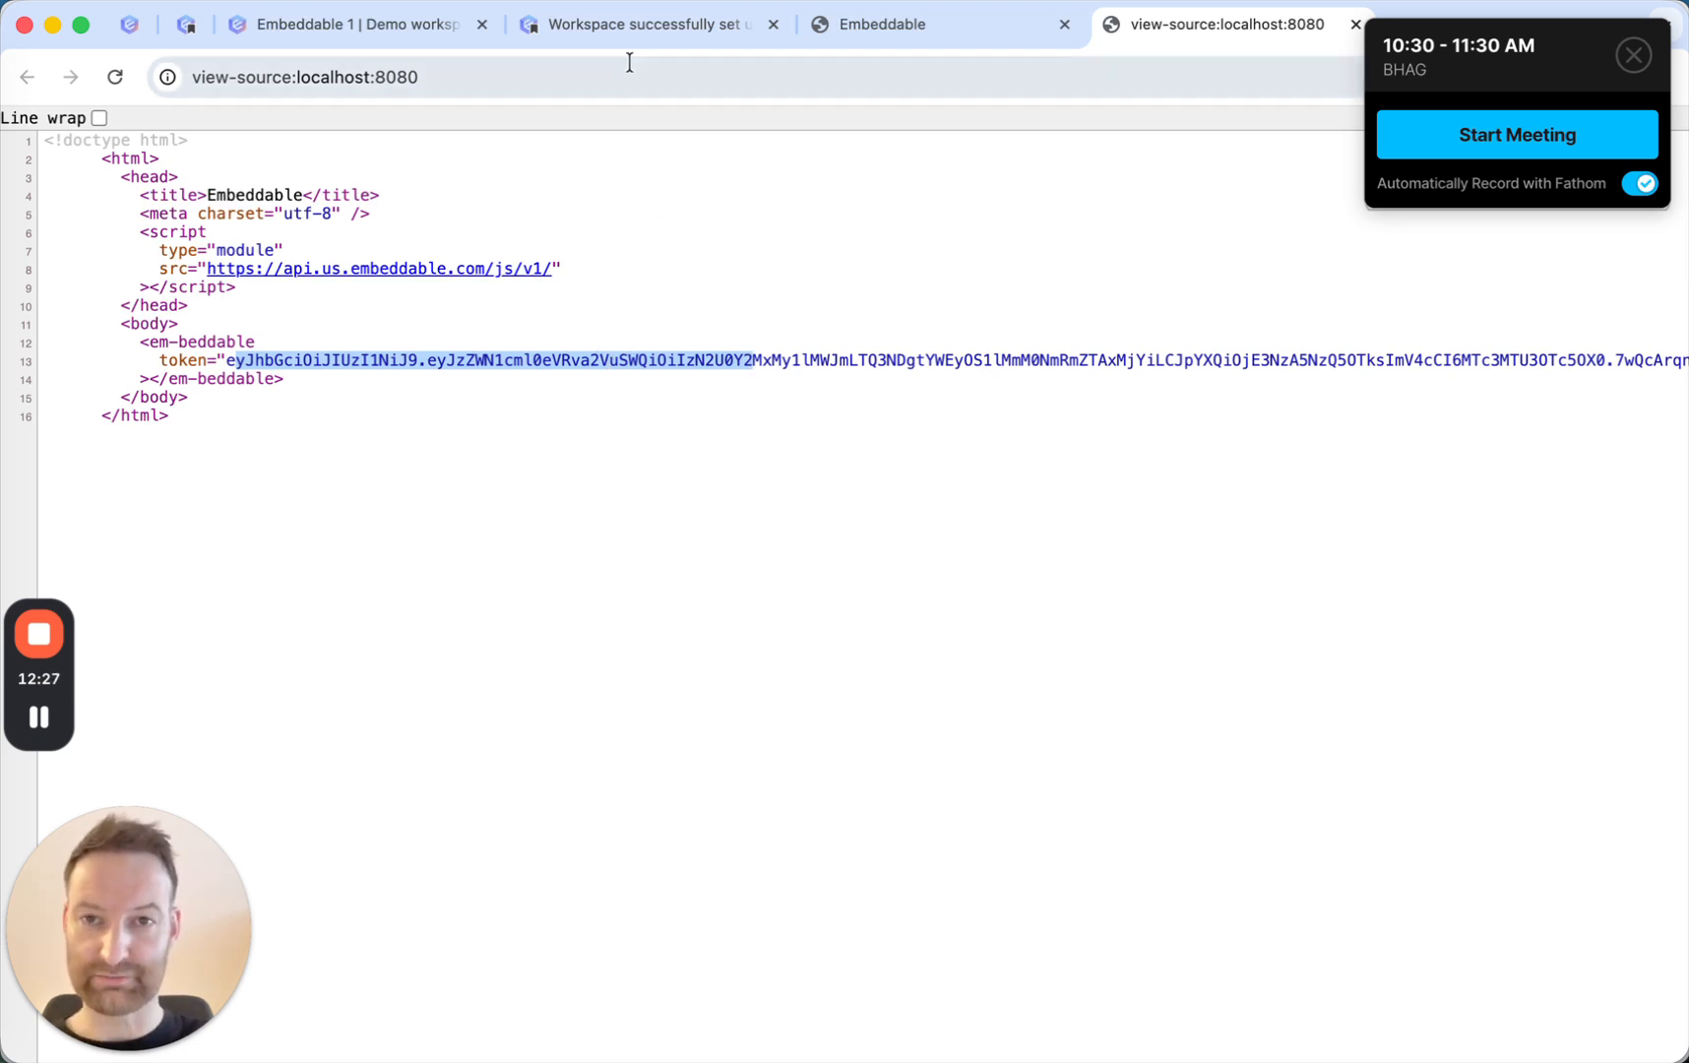
# Open the Embedding dashboards page under Deployment in the Embeddable Docs and read through the web component and em-beddable element instructions.
pyautogui.click(202, 25)
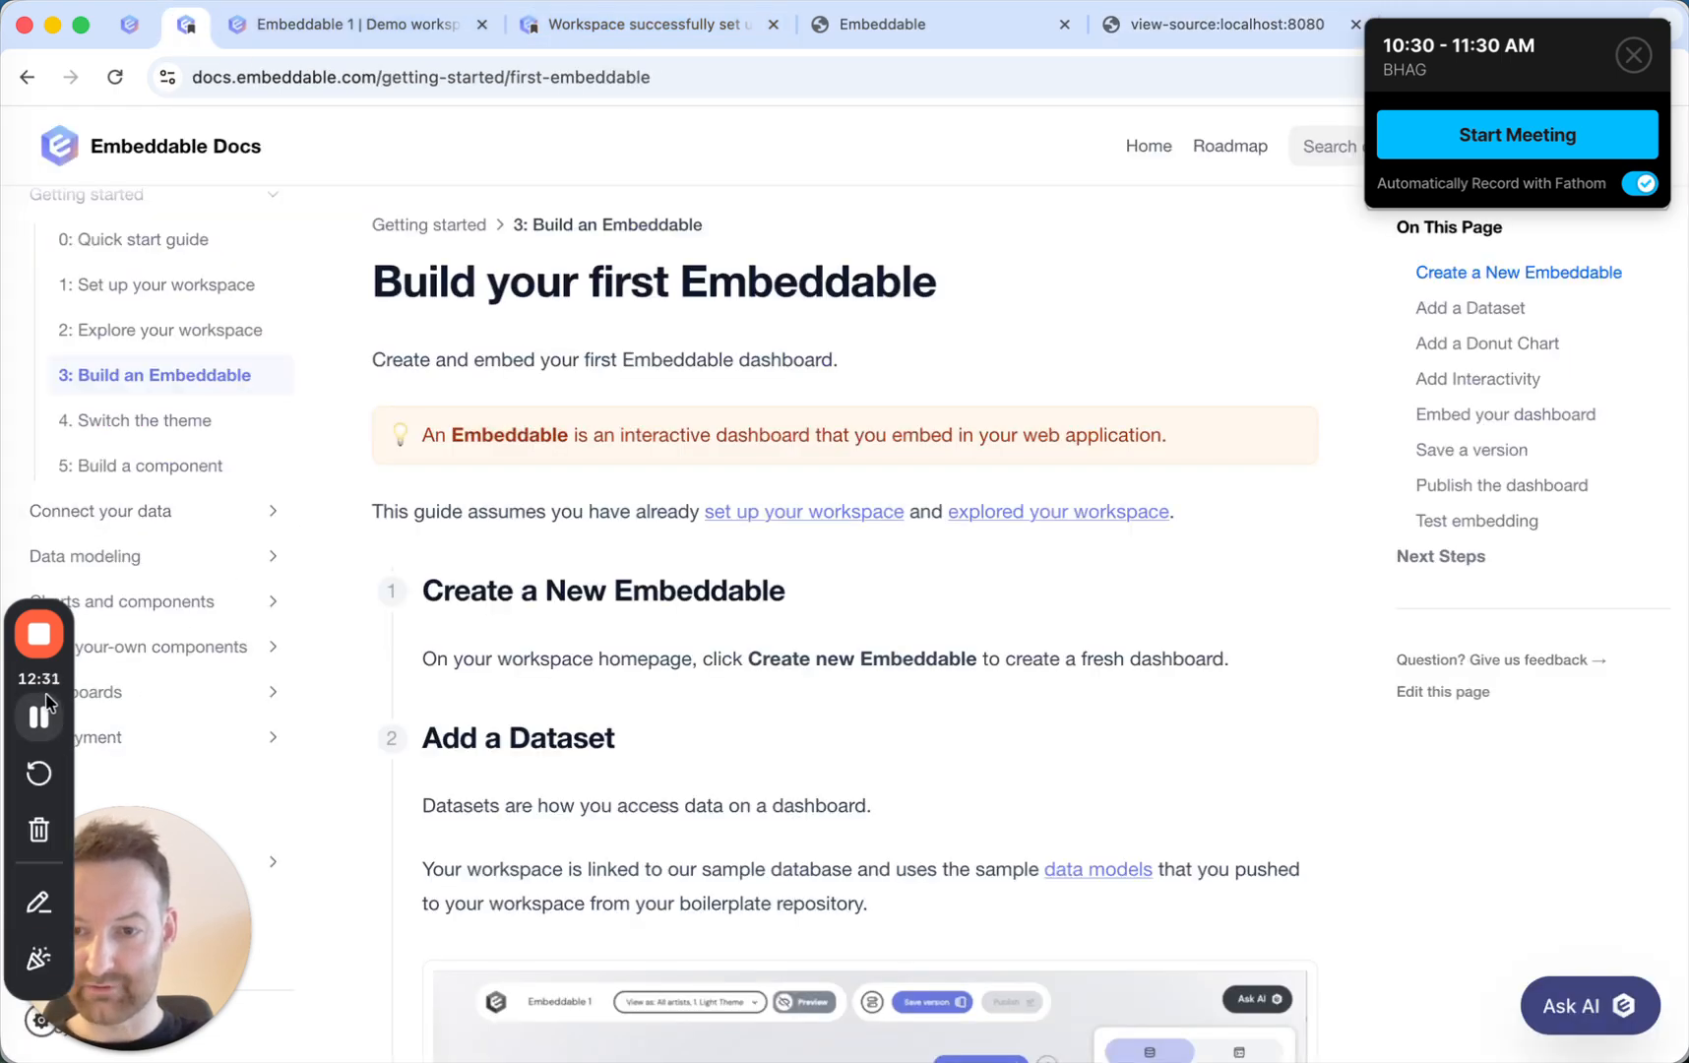
pyautogui.moveTo(44, 695); pyautogui.dragTo(47, 357)
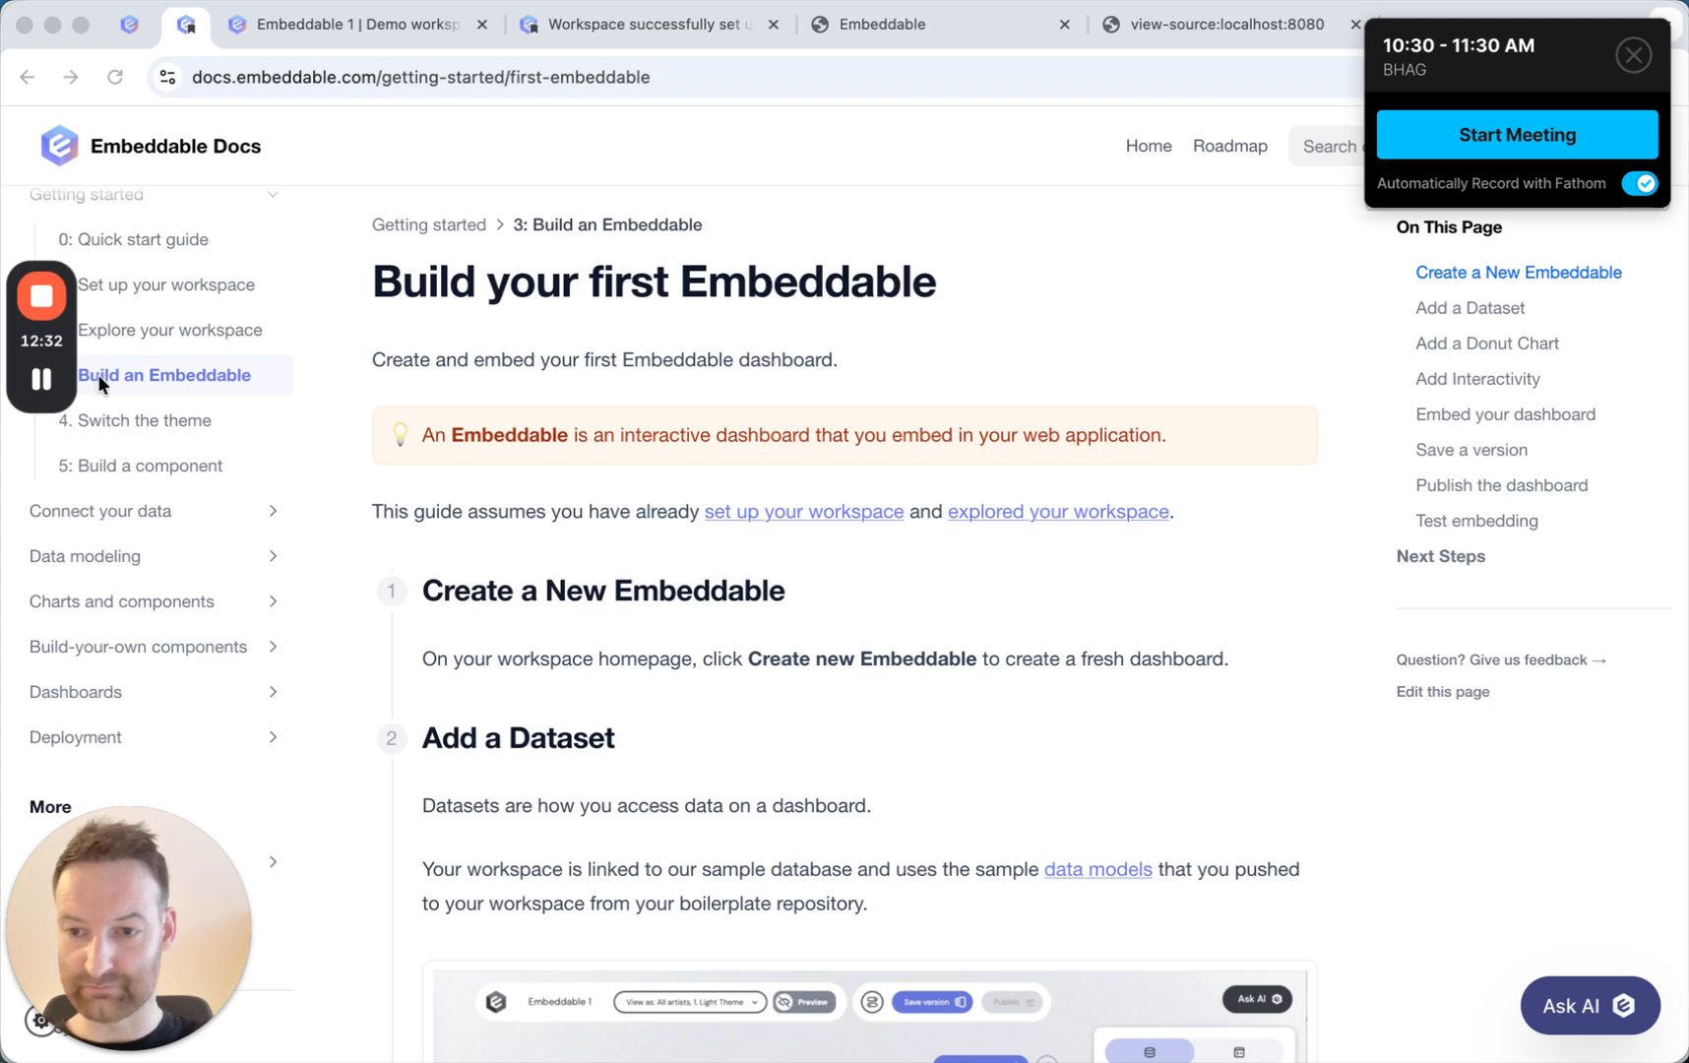
pyautogui.click(119, 736)
pyautogui.scroll(-4, 124, 736)
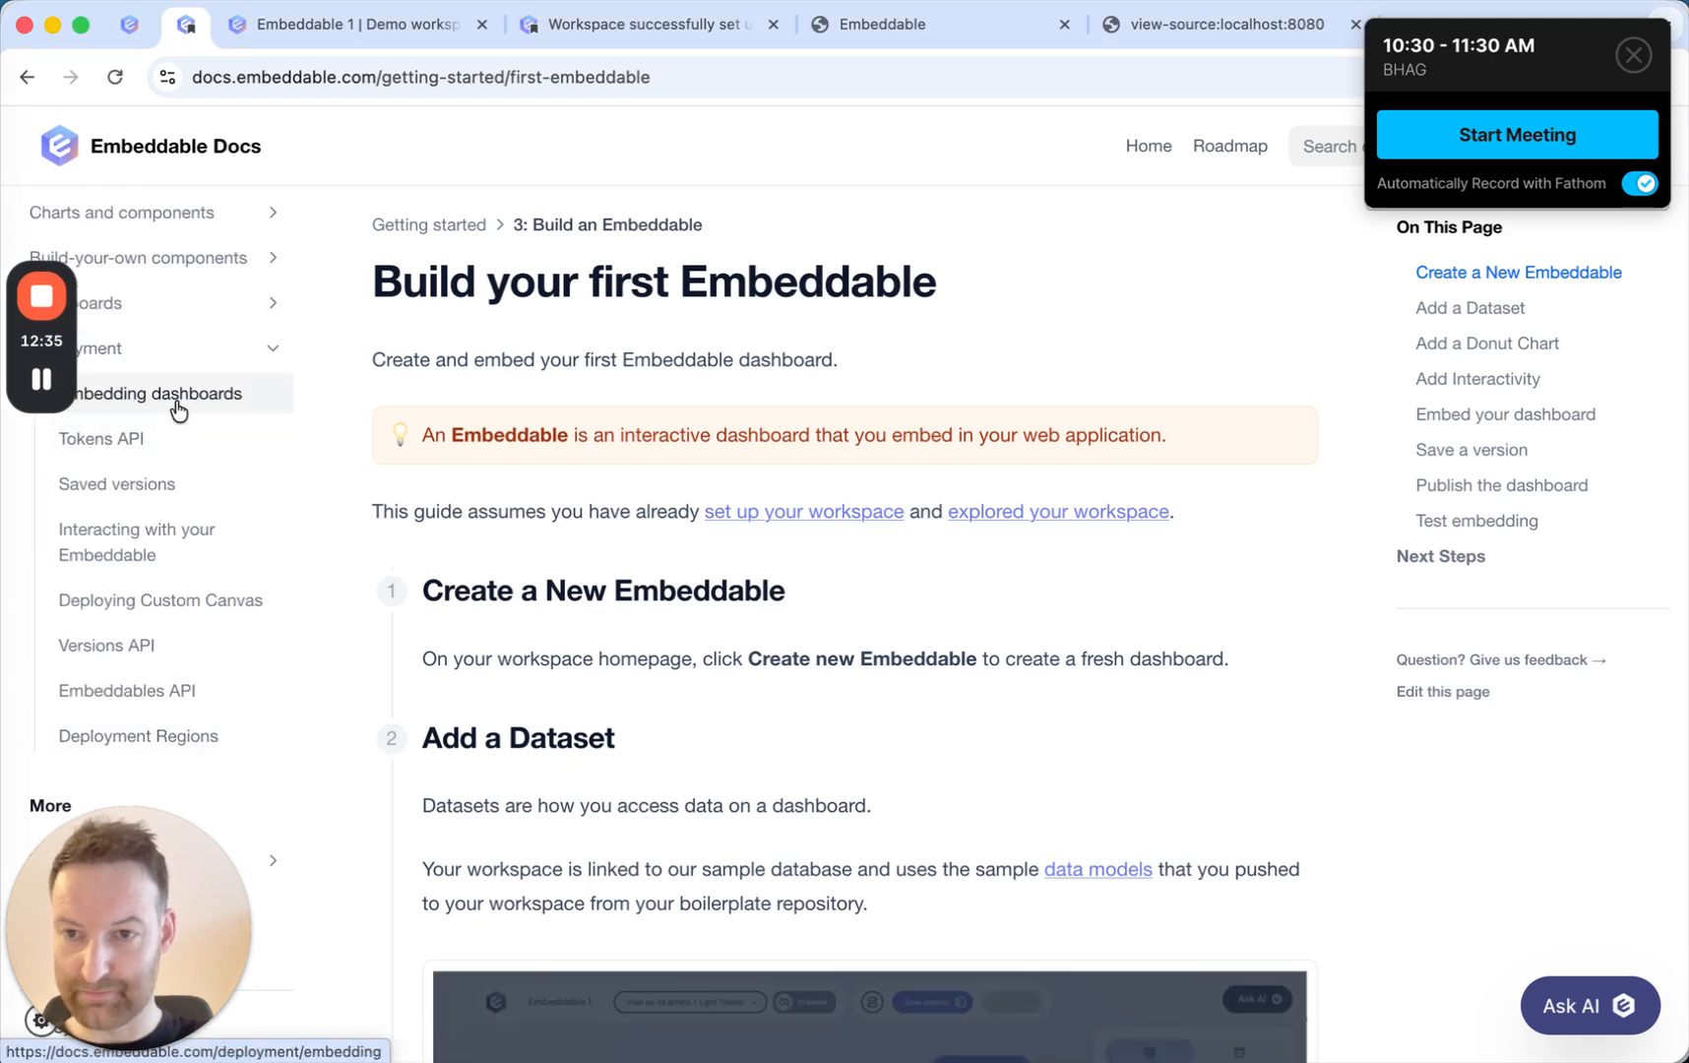
pyautogui.click(179, 413)
pyautogui.scroll(-2, 669, 552)
pyautogui.scroll(-2, 720, 588)
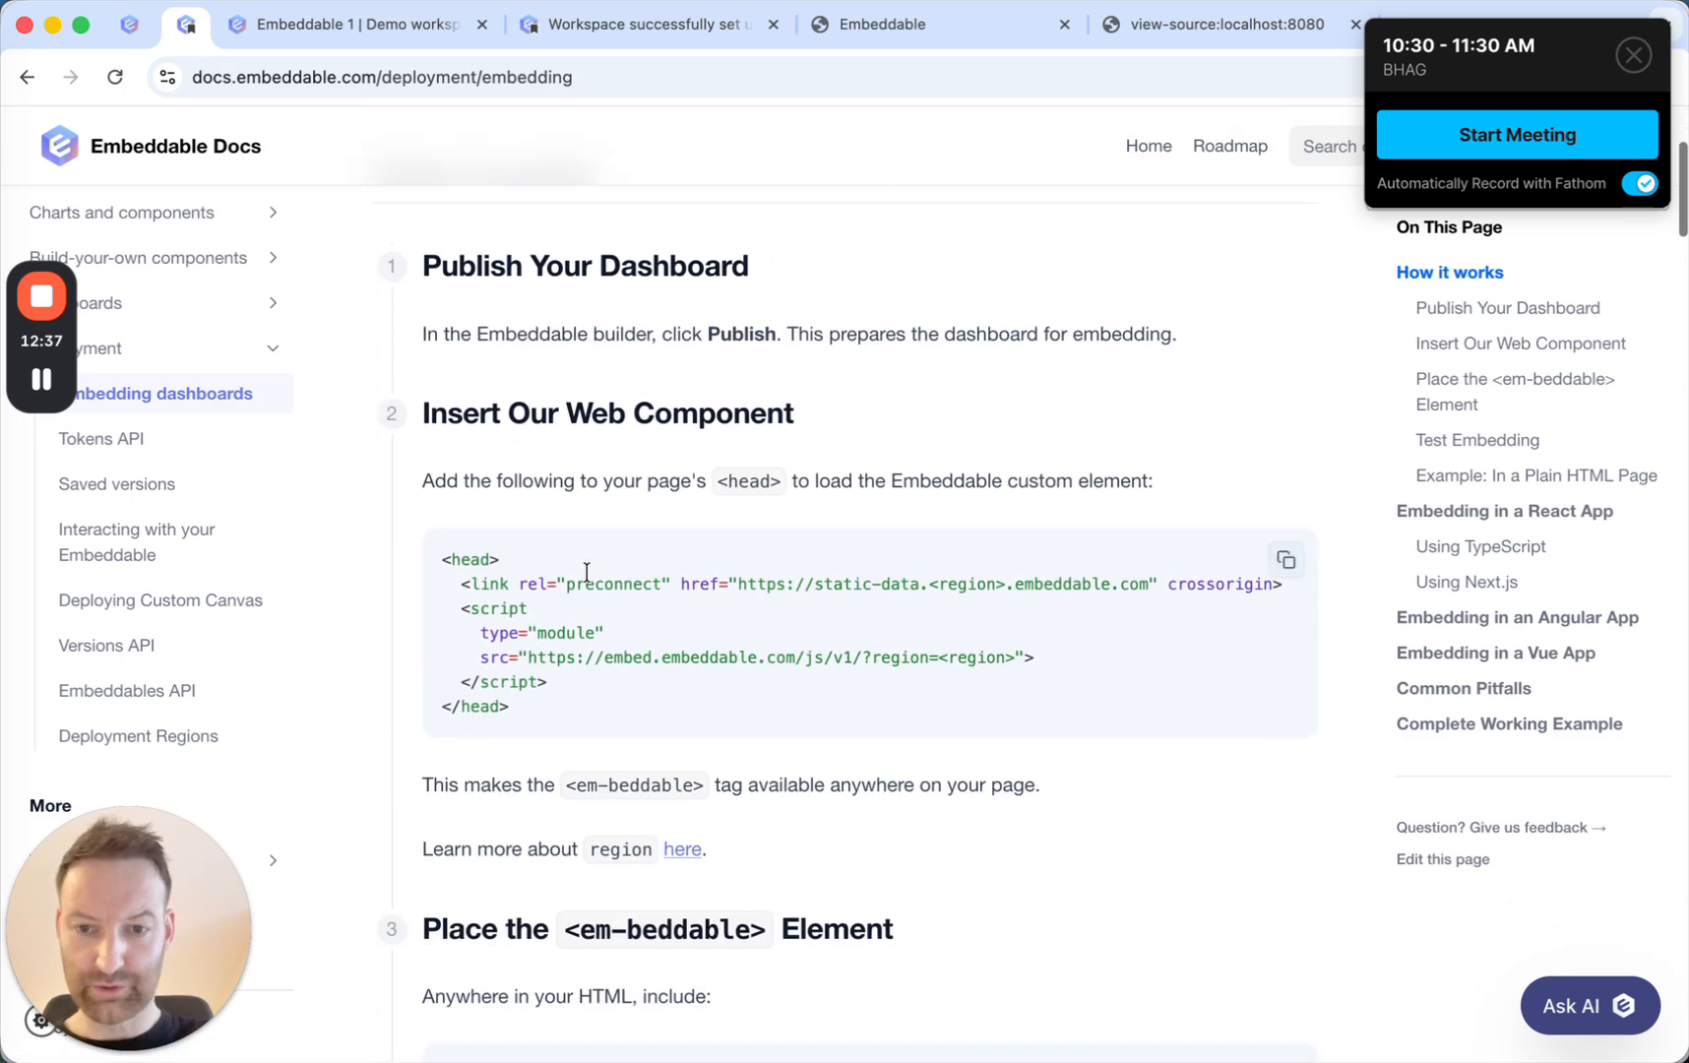
pyautogui.scroll(-4, 632, 583)
pyautogui.scroll(-4, 632, 576)
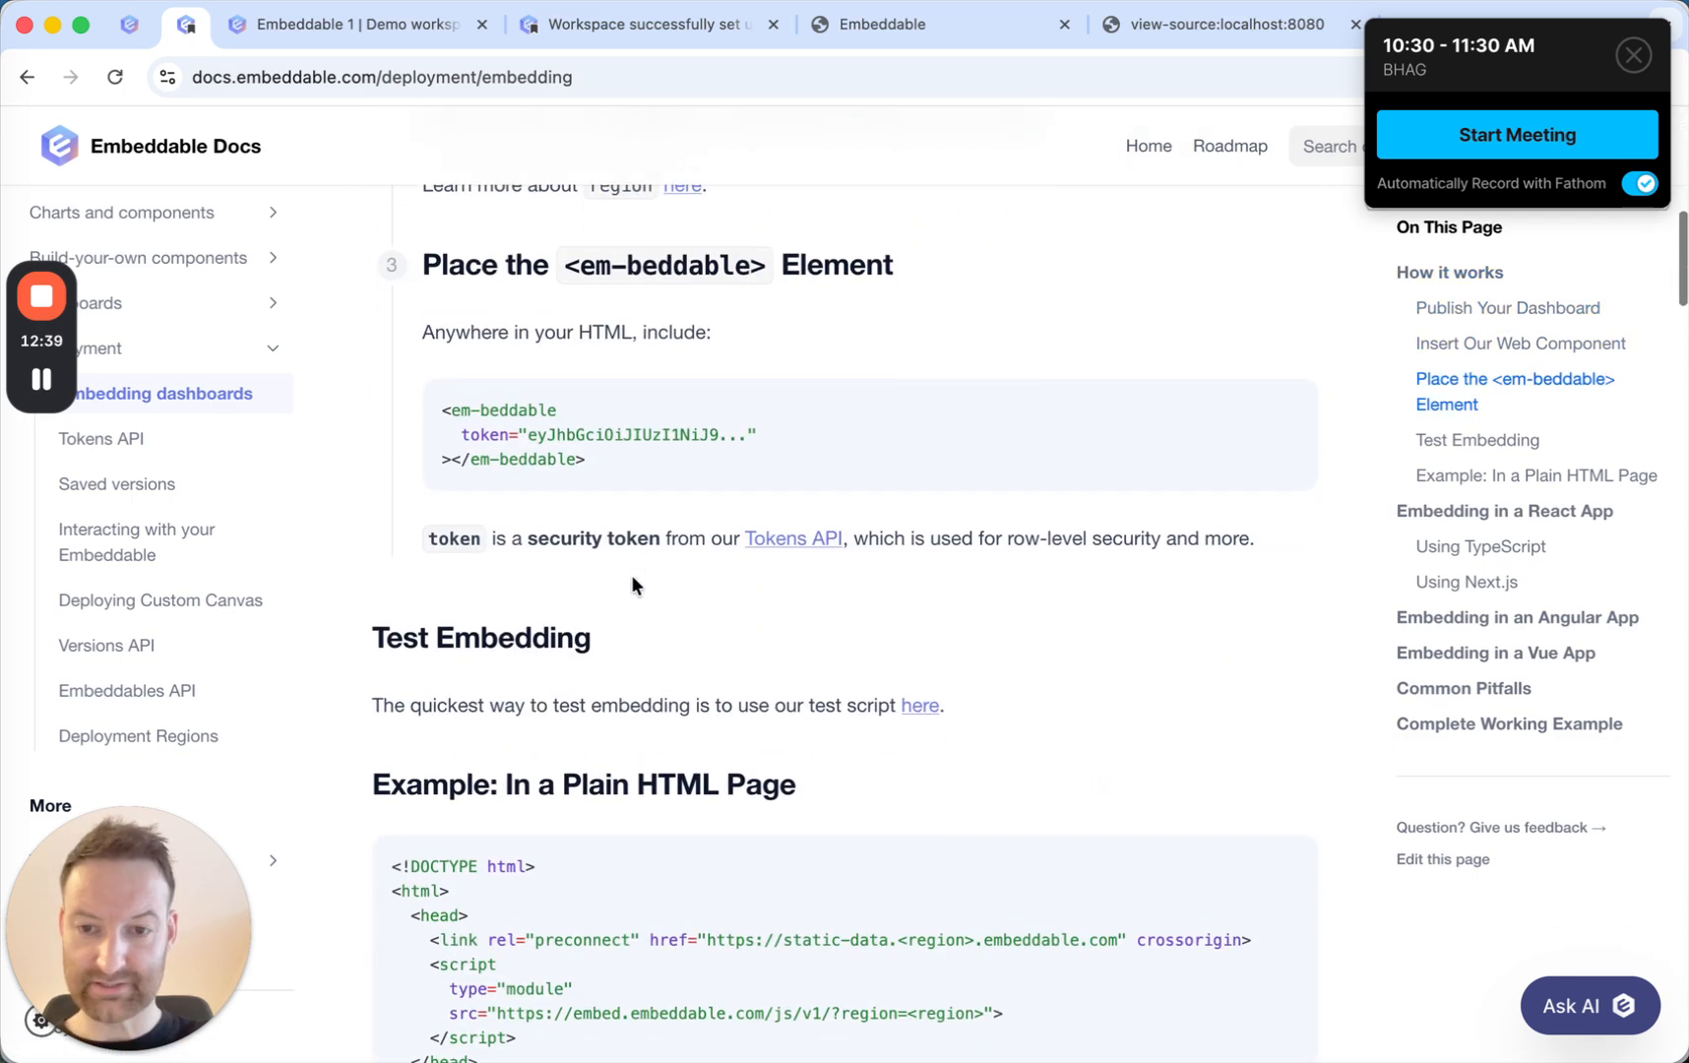
# Follow the Tokens API link from the embedding guide and examine the Fetch a Token example.
pyautogui.click(792, 533)
pyautogui.scroll(-3, 724, 627)
pyautogui.scroll(-2, 723, 633)
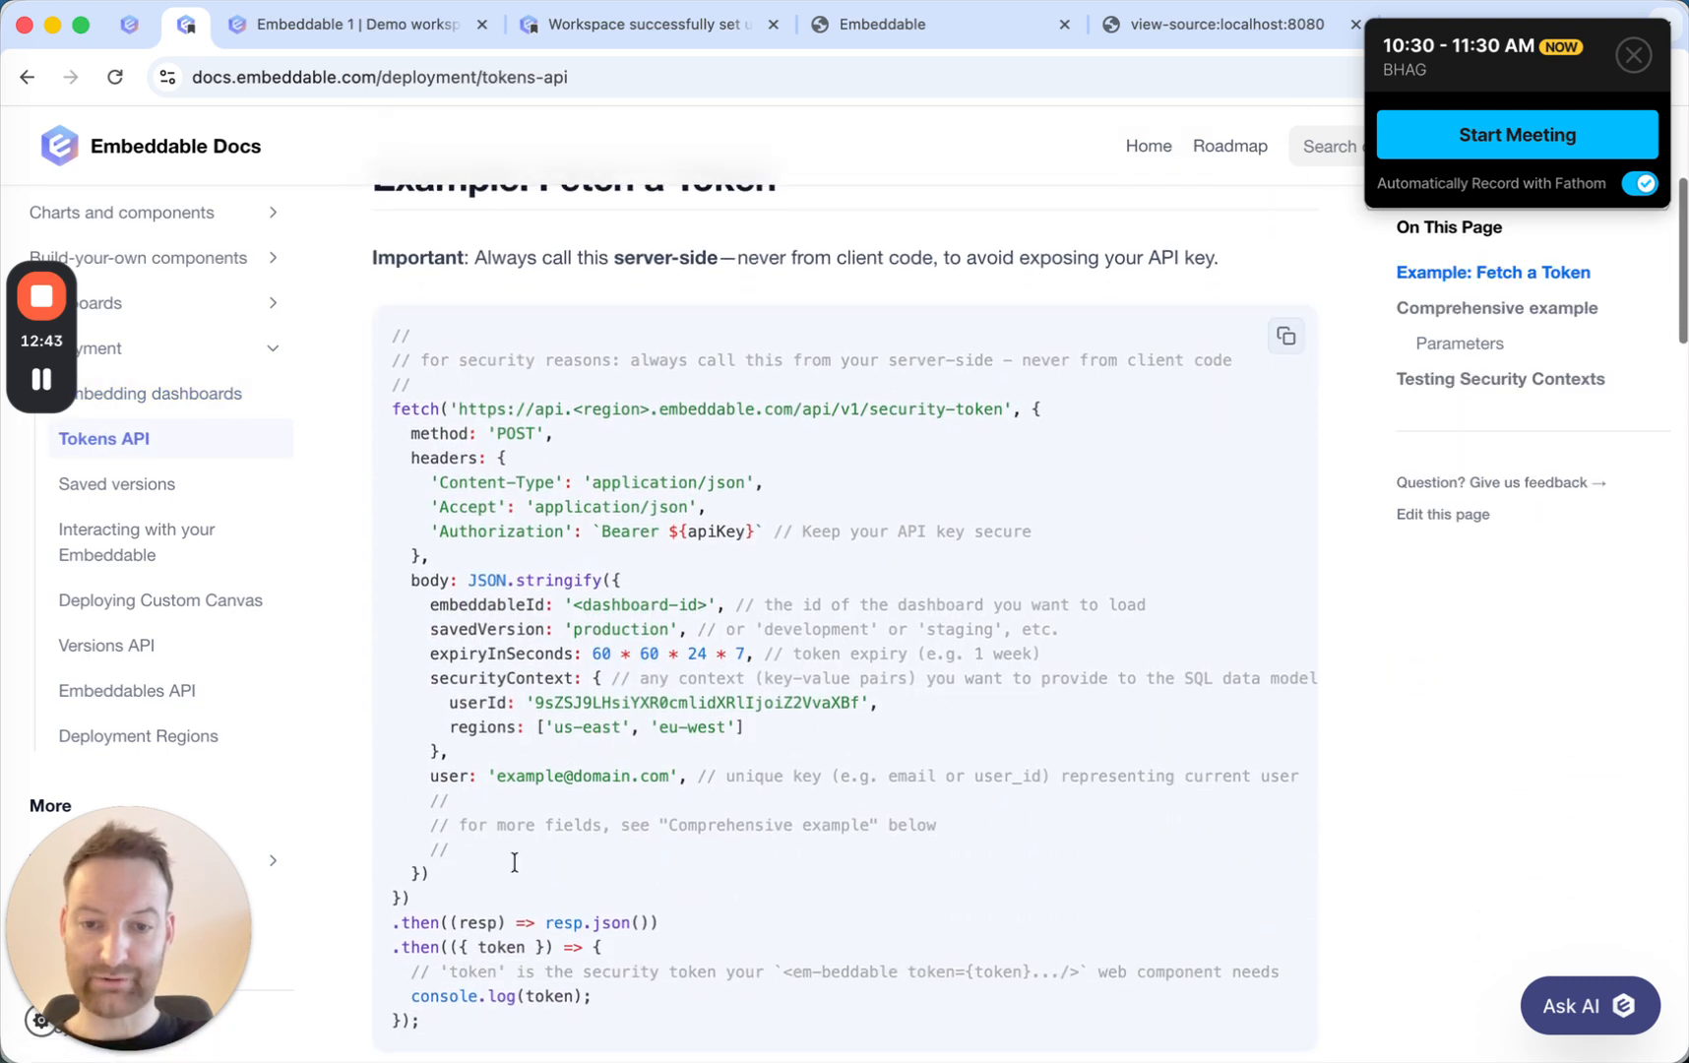